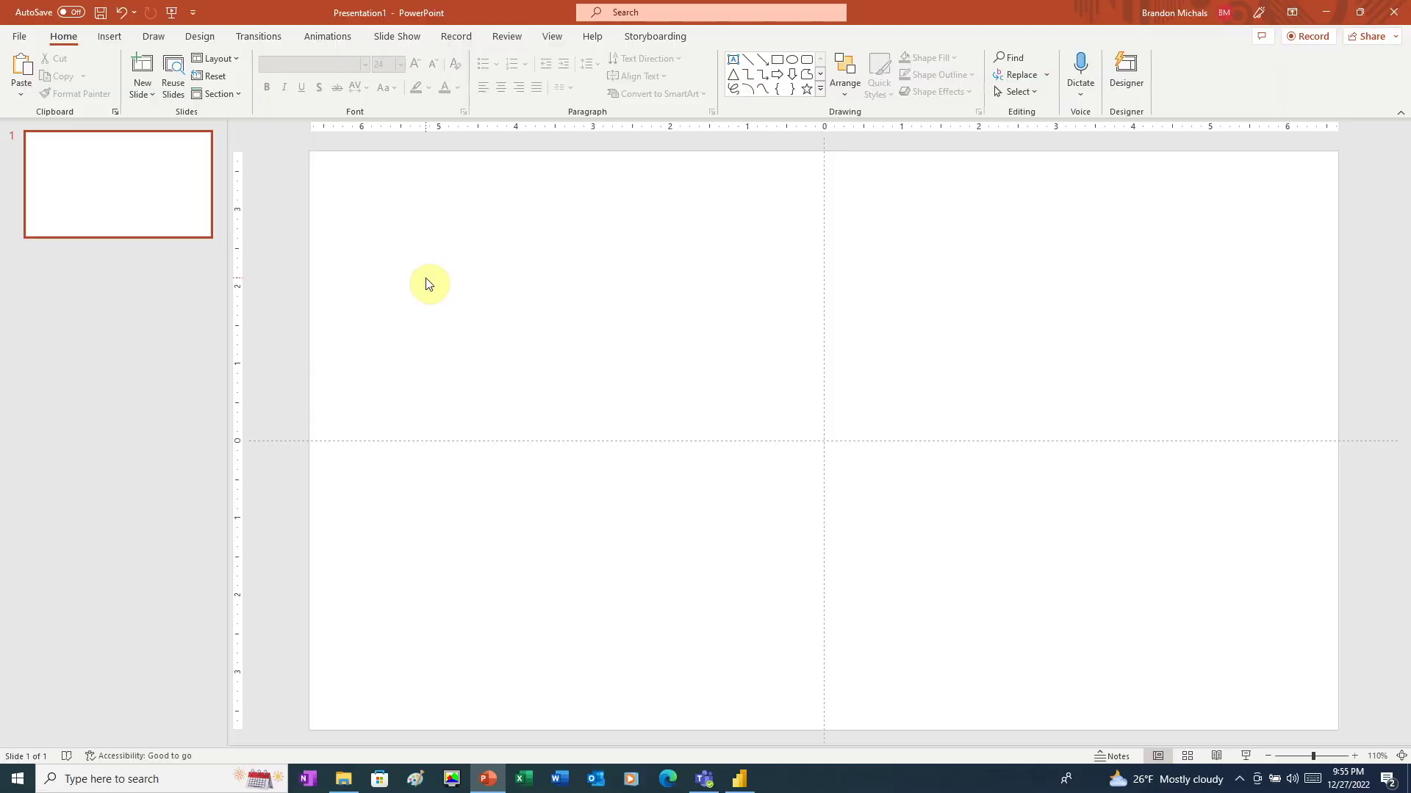
Draw a tall rounded rectangle on the slide.
click(109, 36)
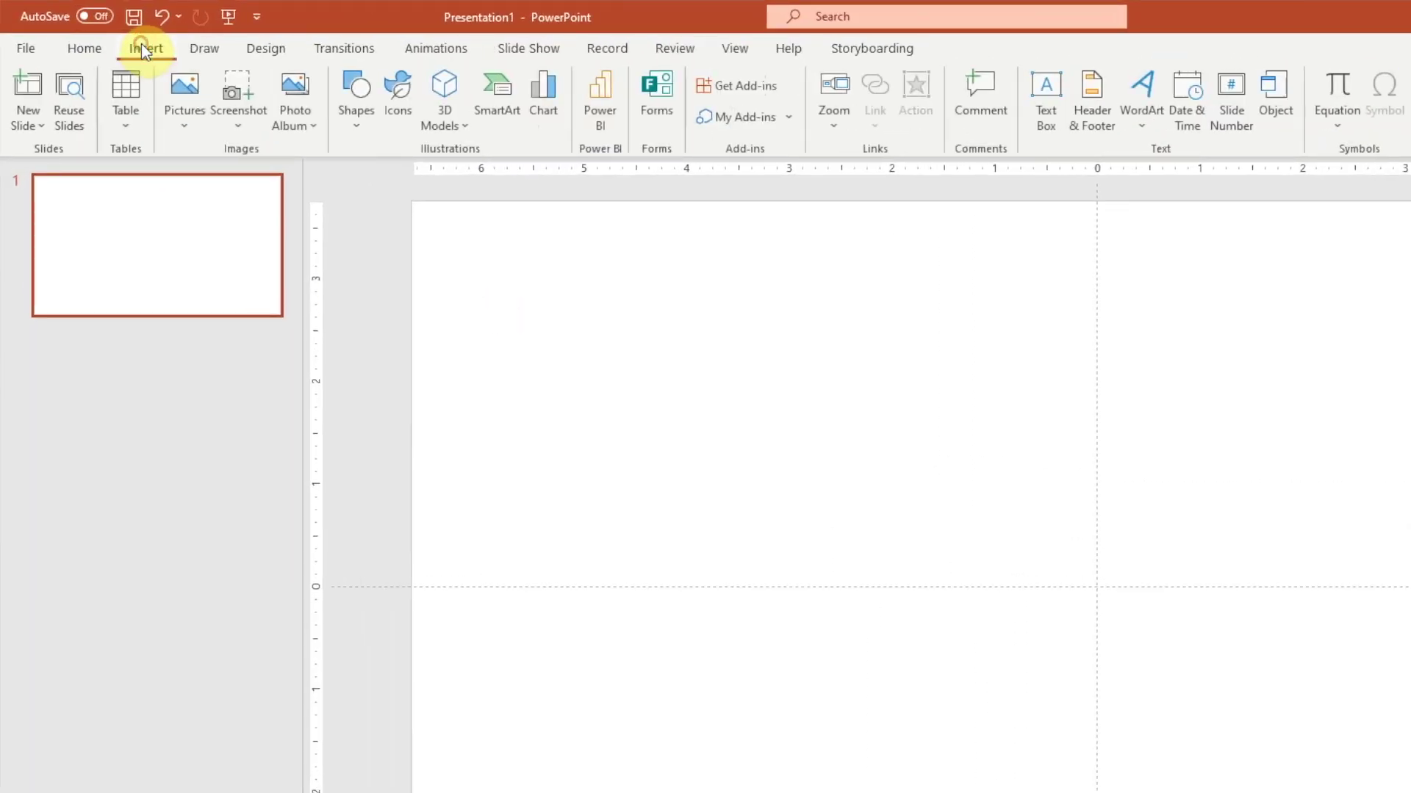
click(357, 123)
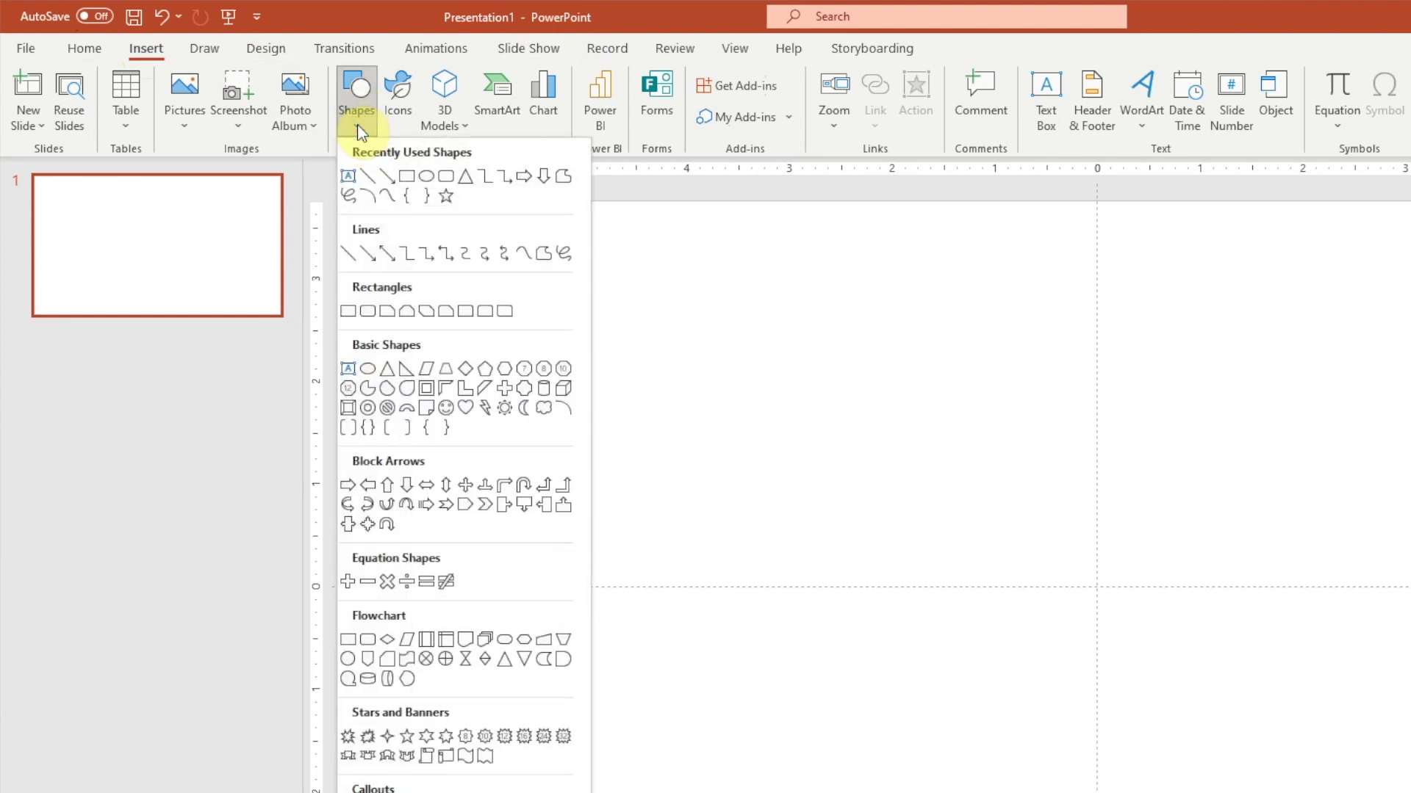
click(445, 176)
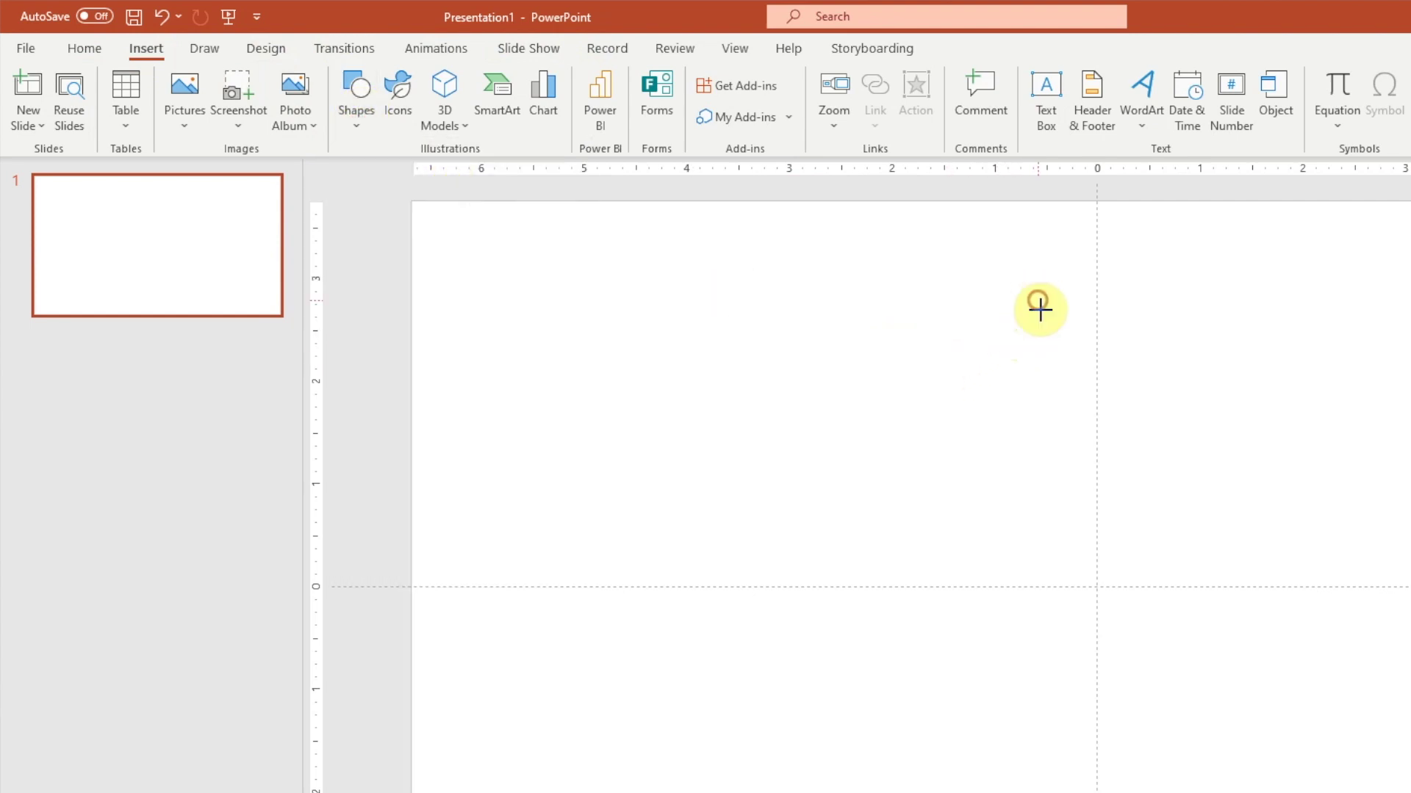
drag(1039, 302, 1171, 765)
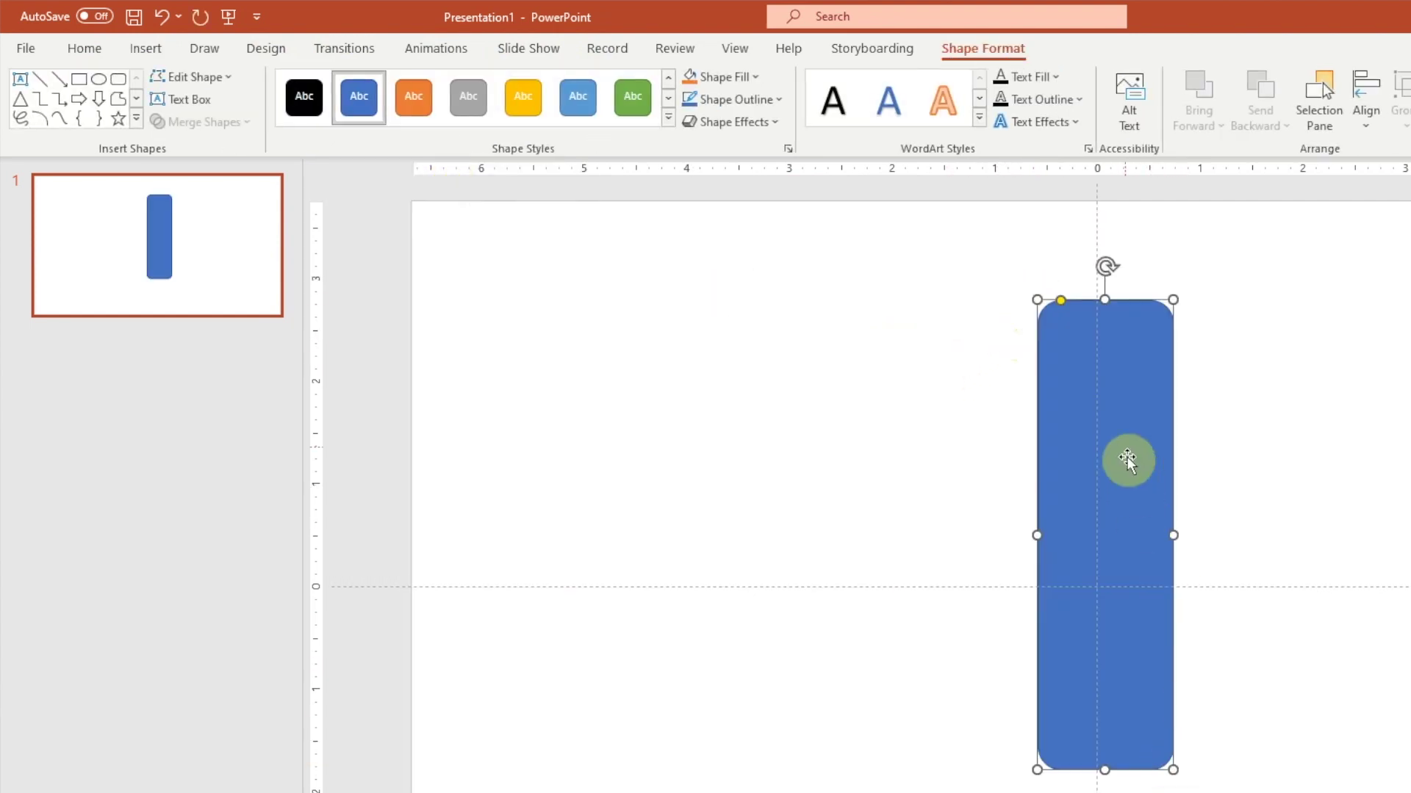
Set the rectangle's size to 5" high by 0.5" wide in Format Shape.
right_click(1169, 351)
click(927, 689)
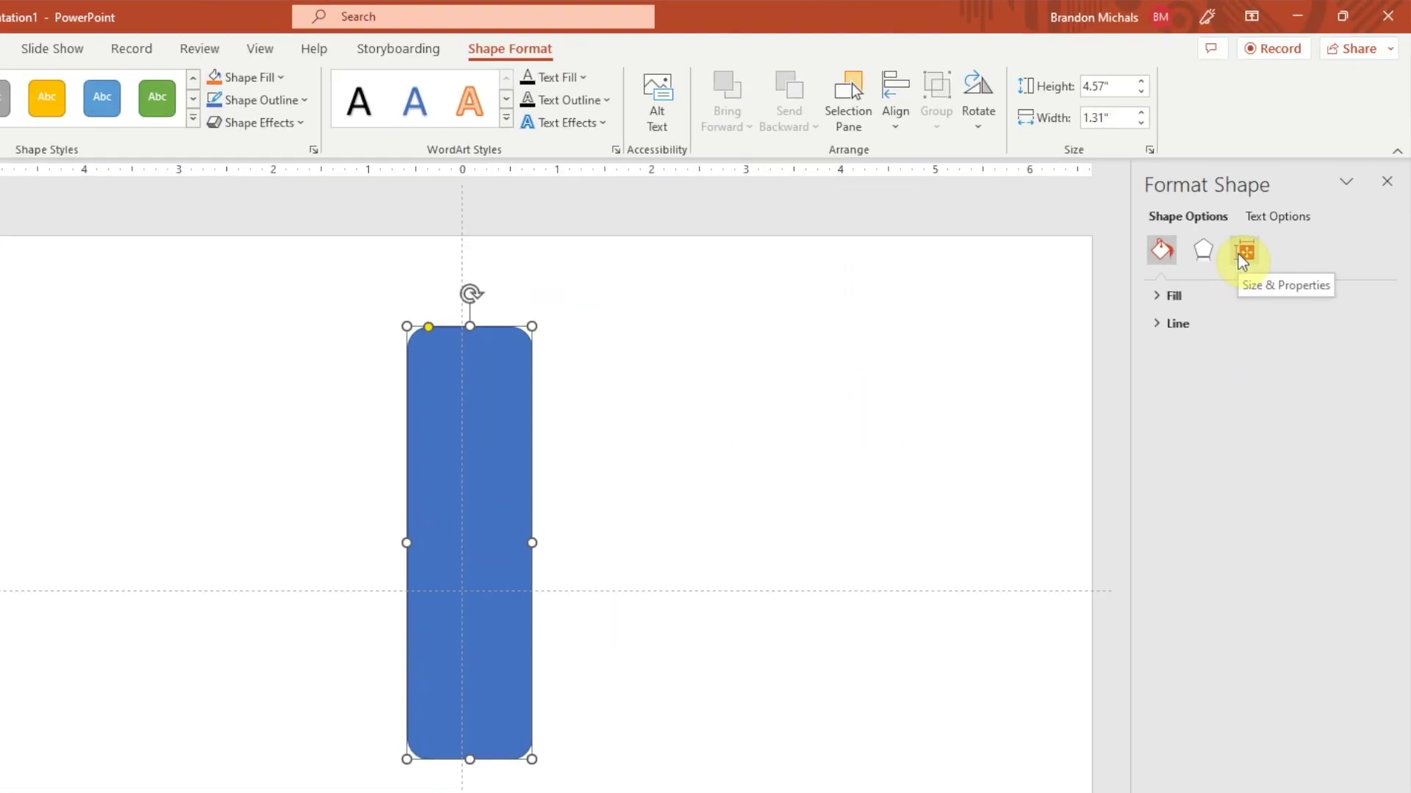
click(1286, 187)
click(1177, 296)
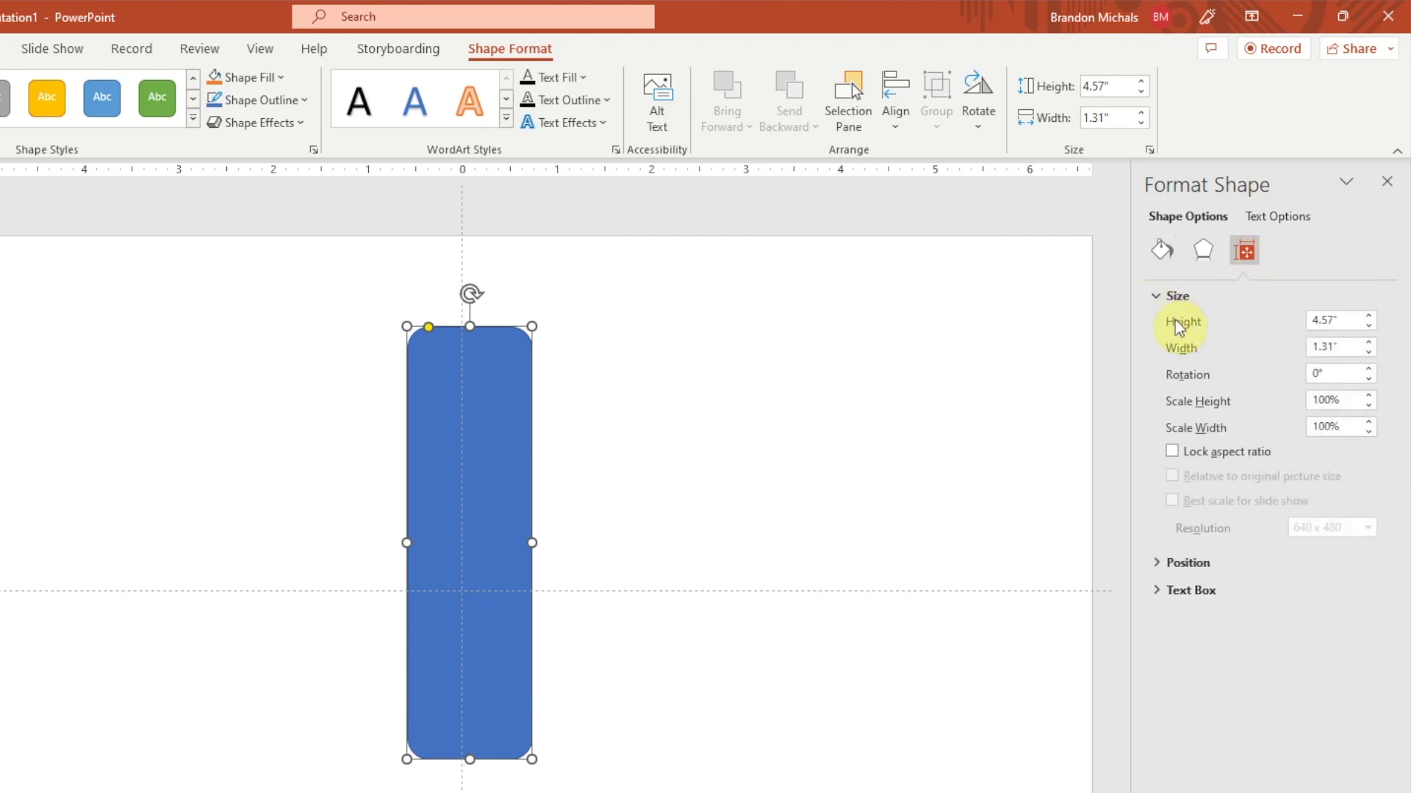
key(Tab)
click(1351, 344)
key(Return)
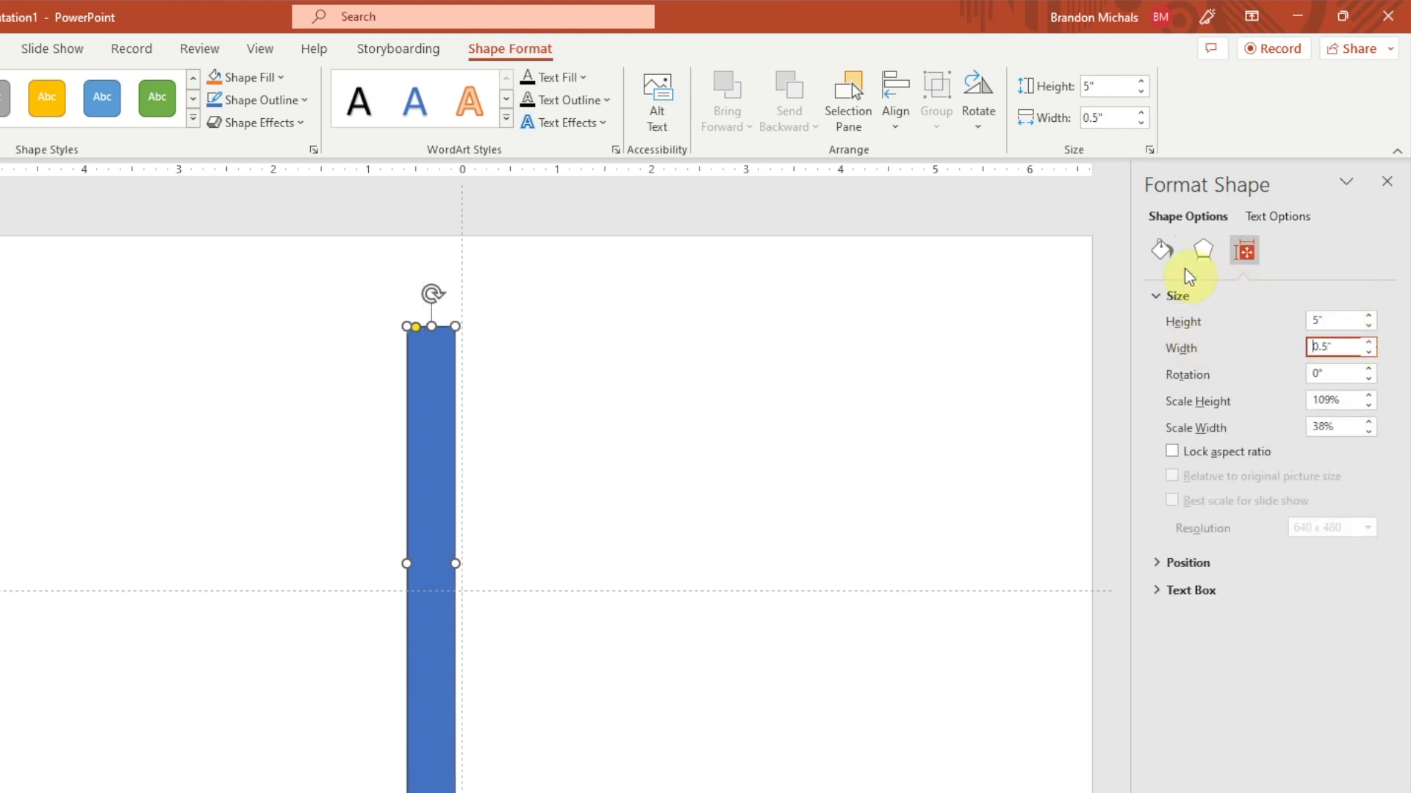
click(1155, 249)
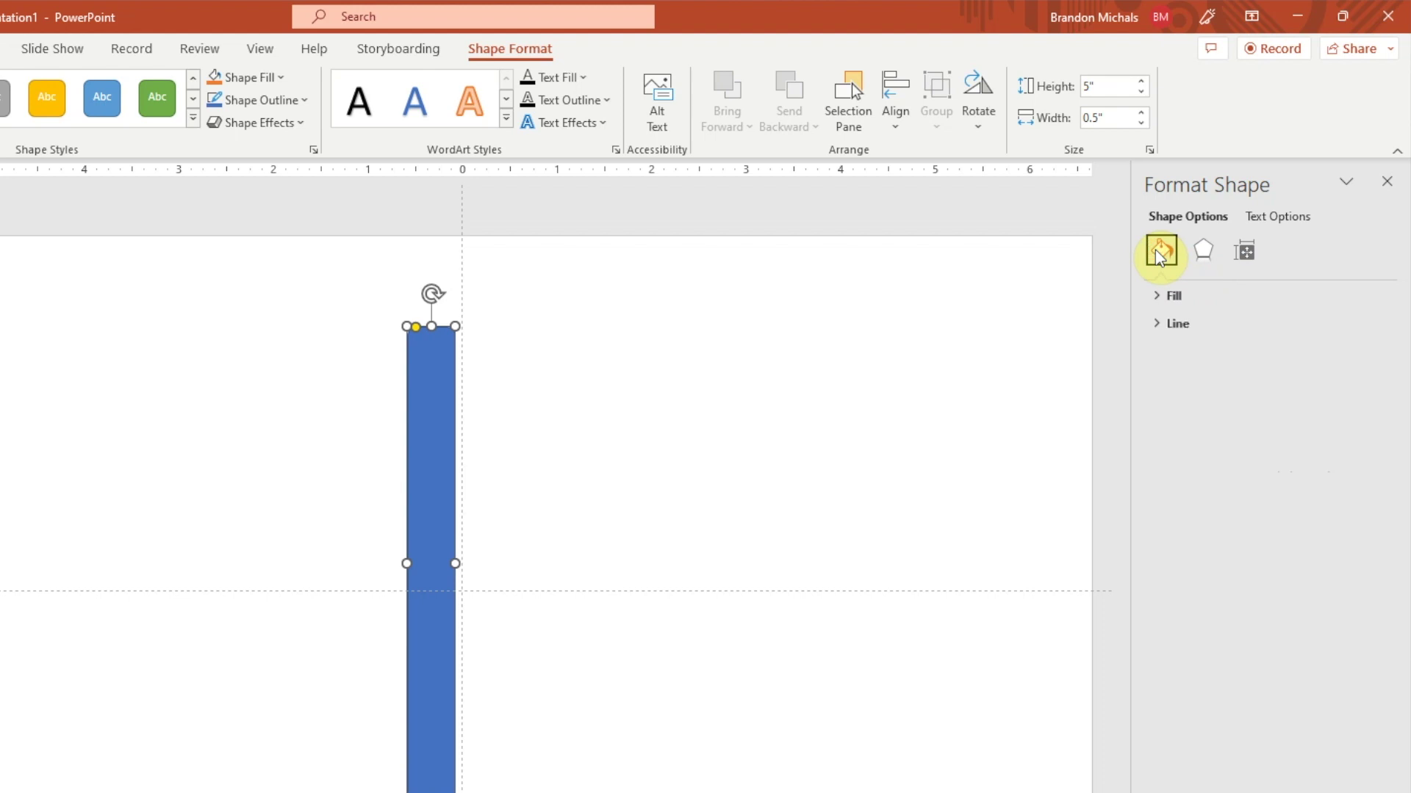
click(1156, 299)
Give the bar a gradient fill with the first stop set to blue #0000FF.
click(1171, 370)
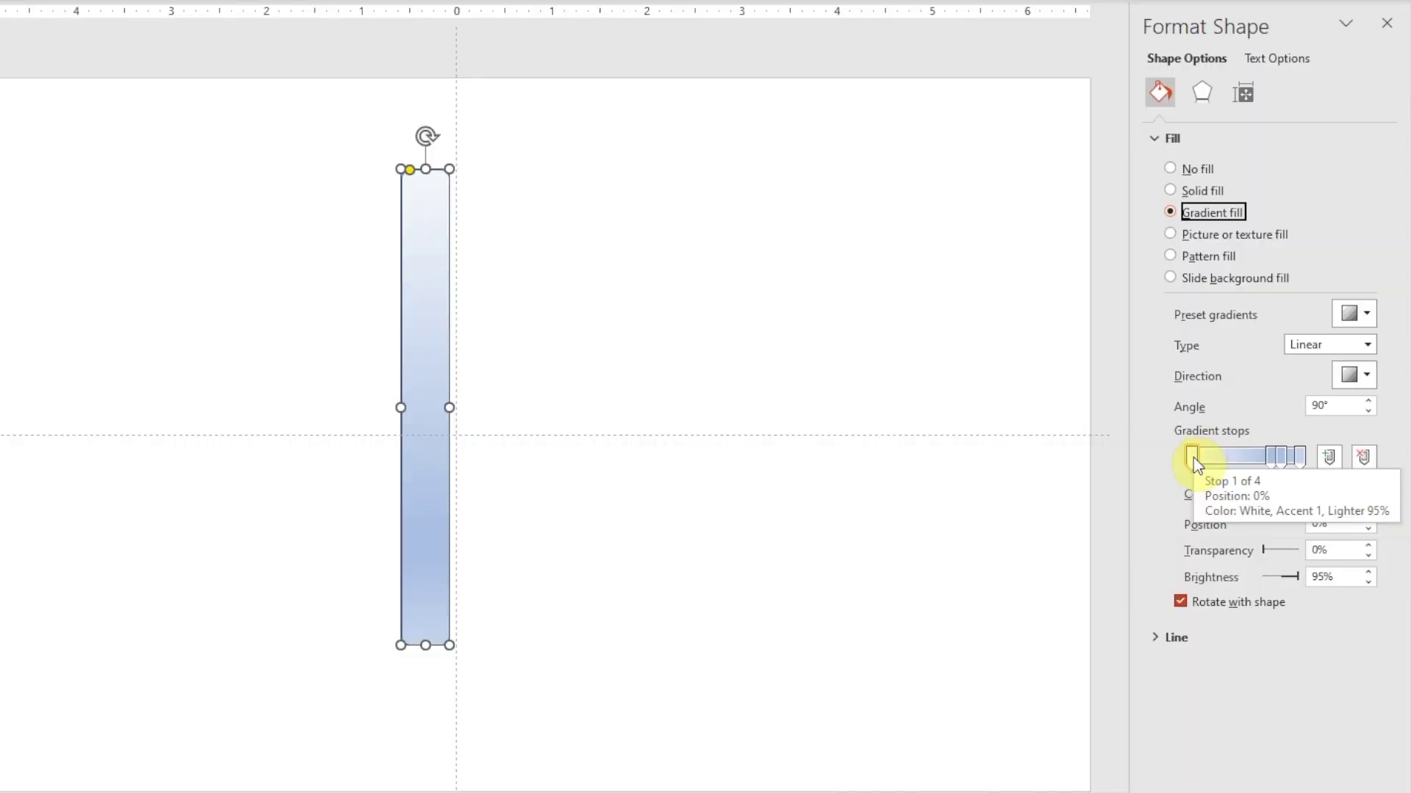
click(1367, 495)
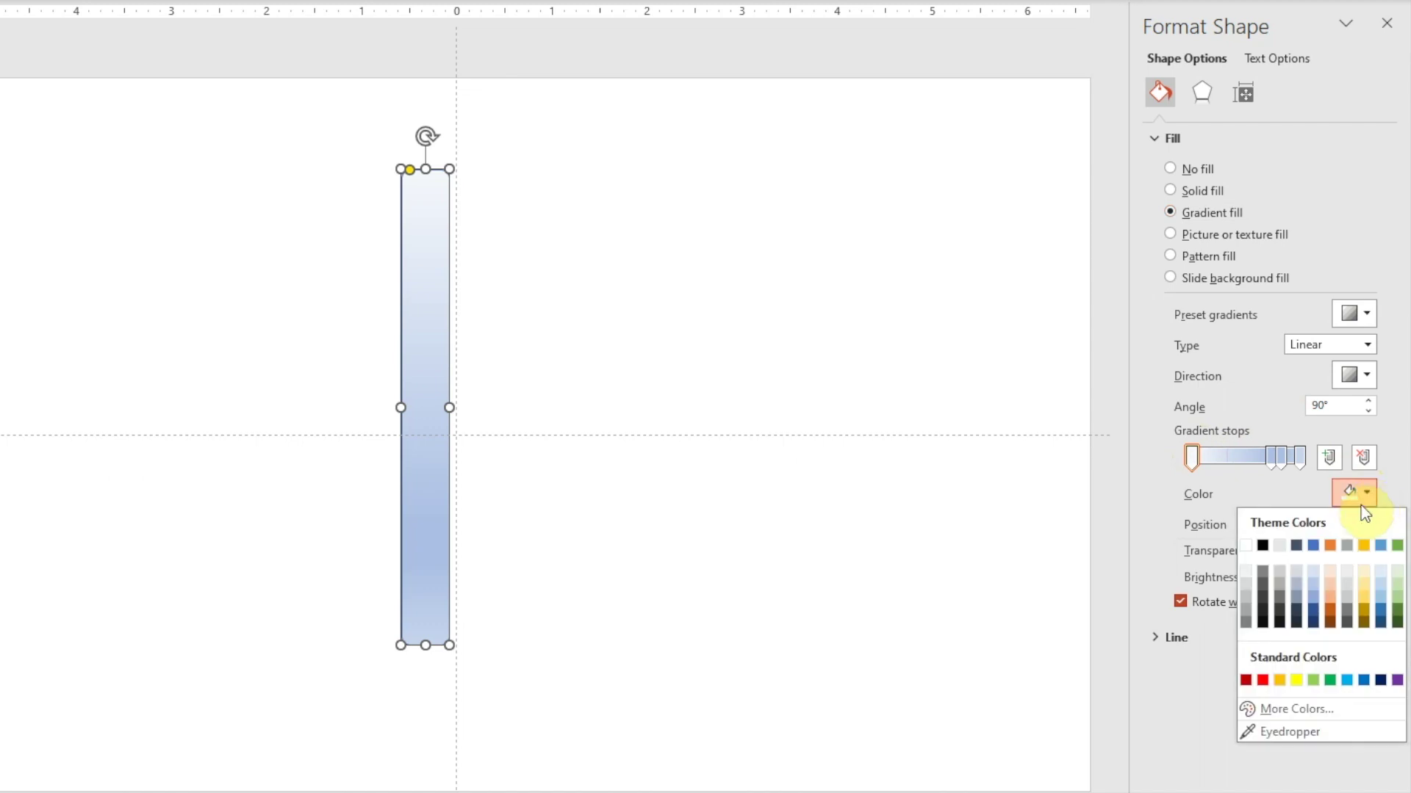
click(1283, 709)
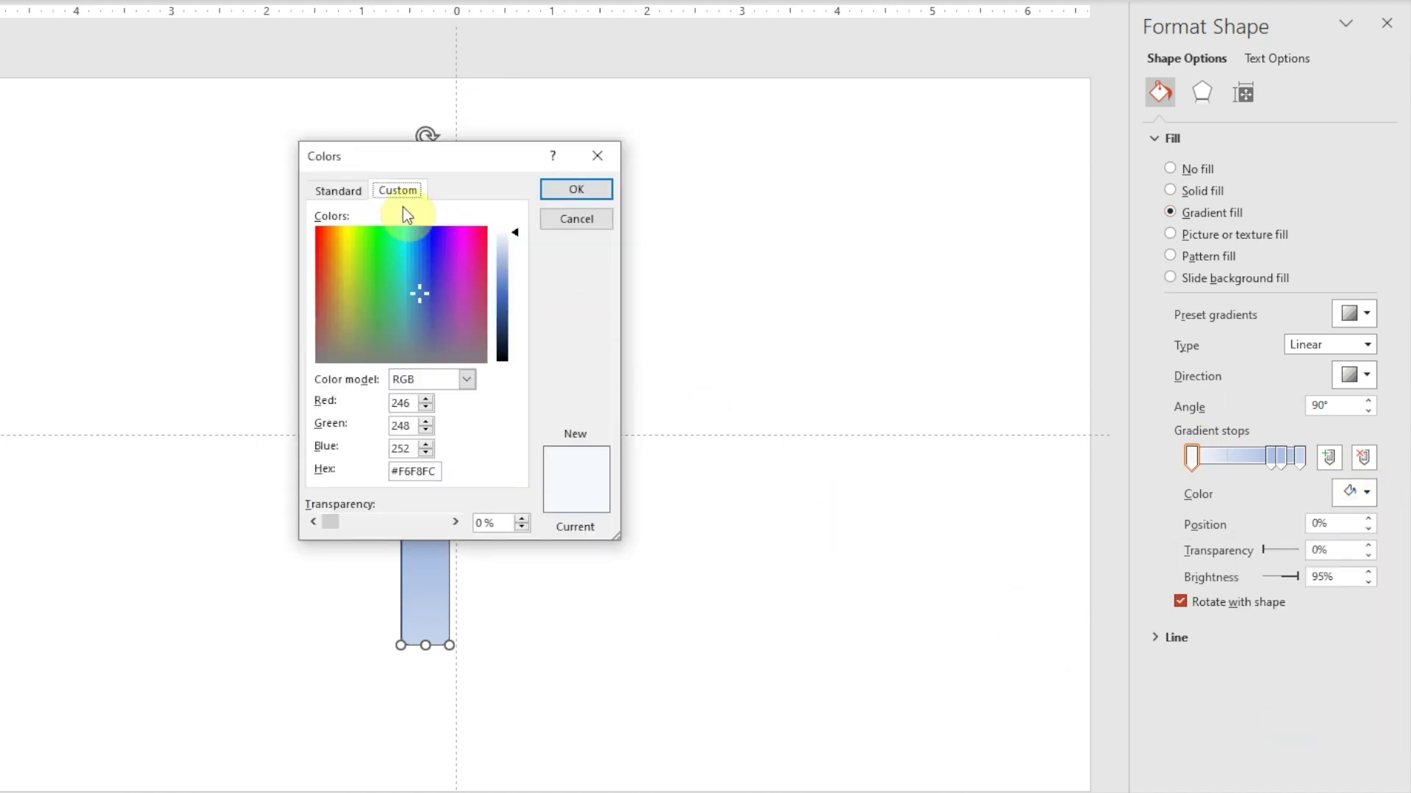
double_click(398, 472)
text(#0000)
text(ff)
click(576, 190)
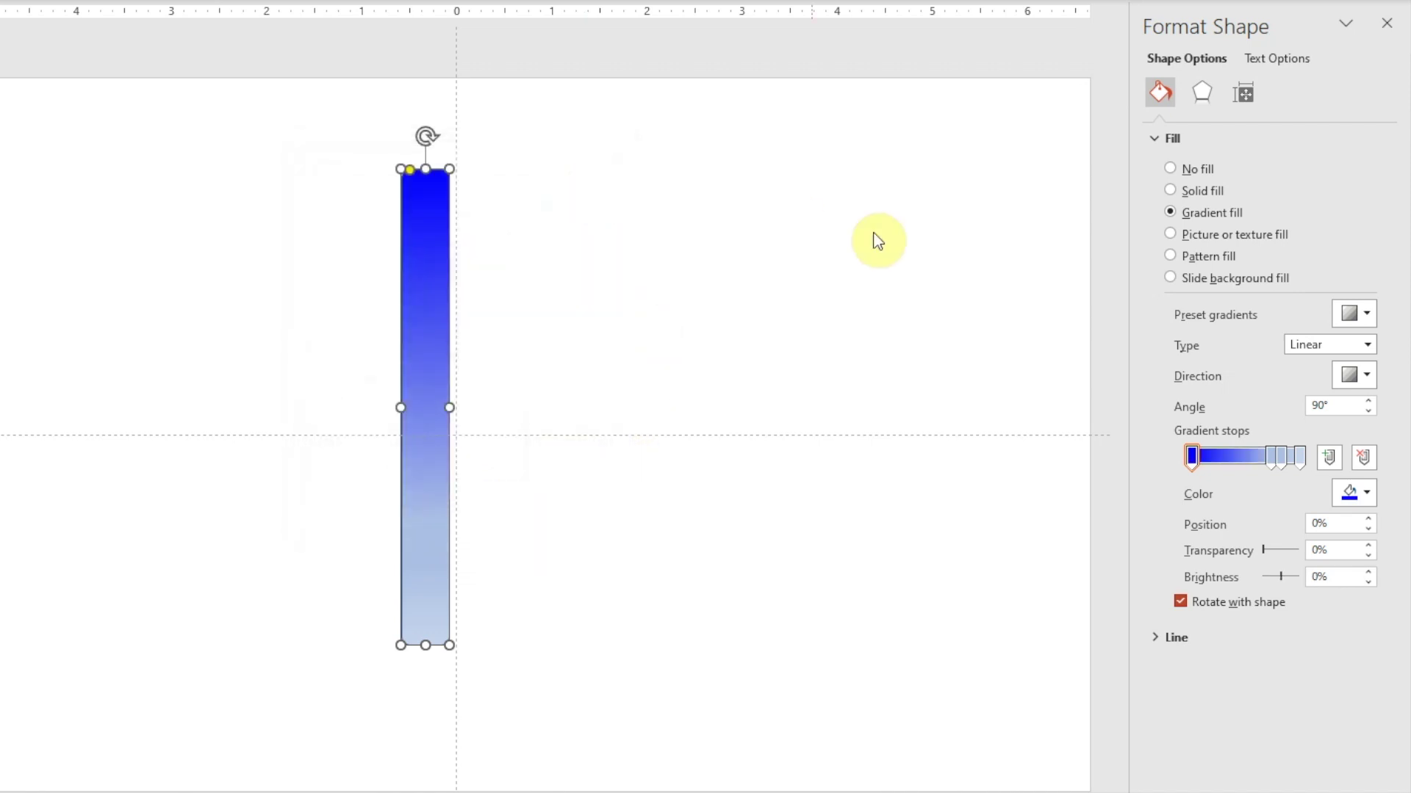
Set the 74% gradient stop to yellow #FFFF00.
click(1269, 456)
click(1364, 498)
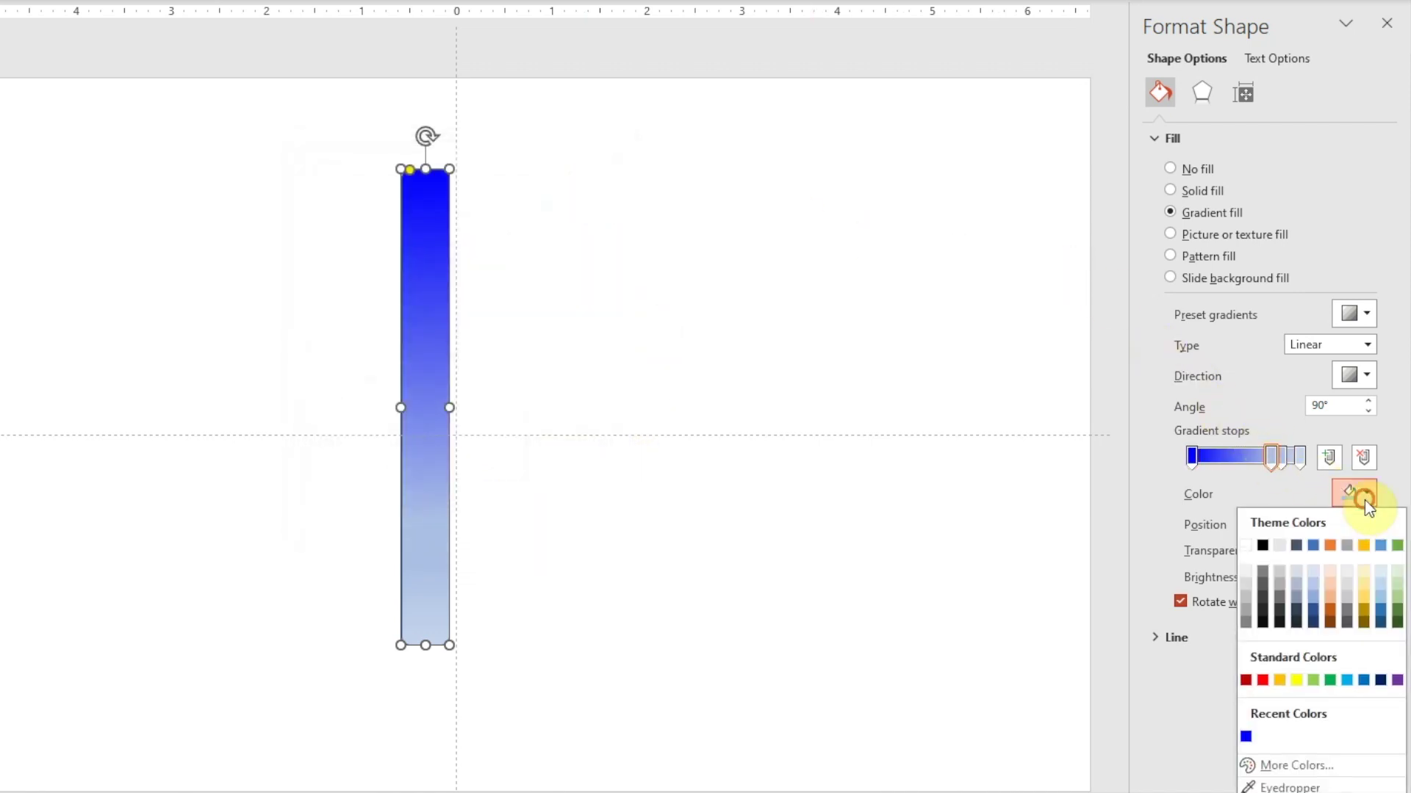
click(1279, 763)
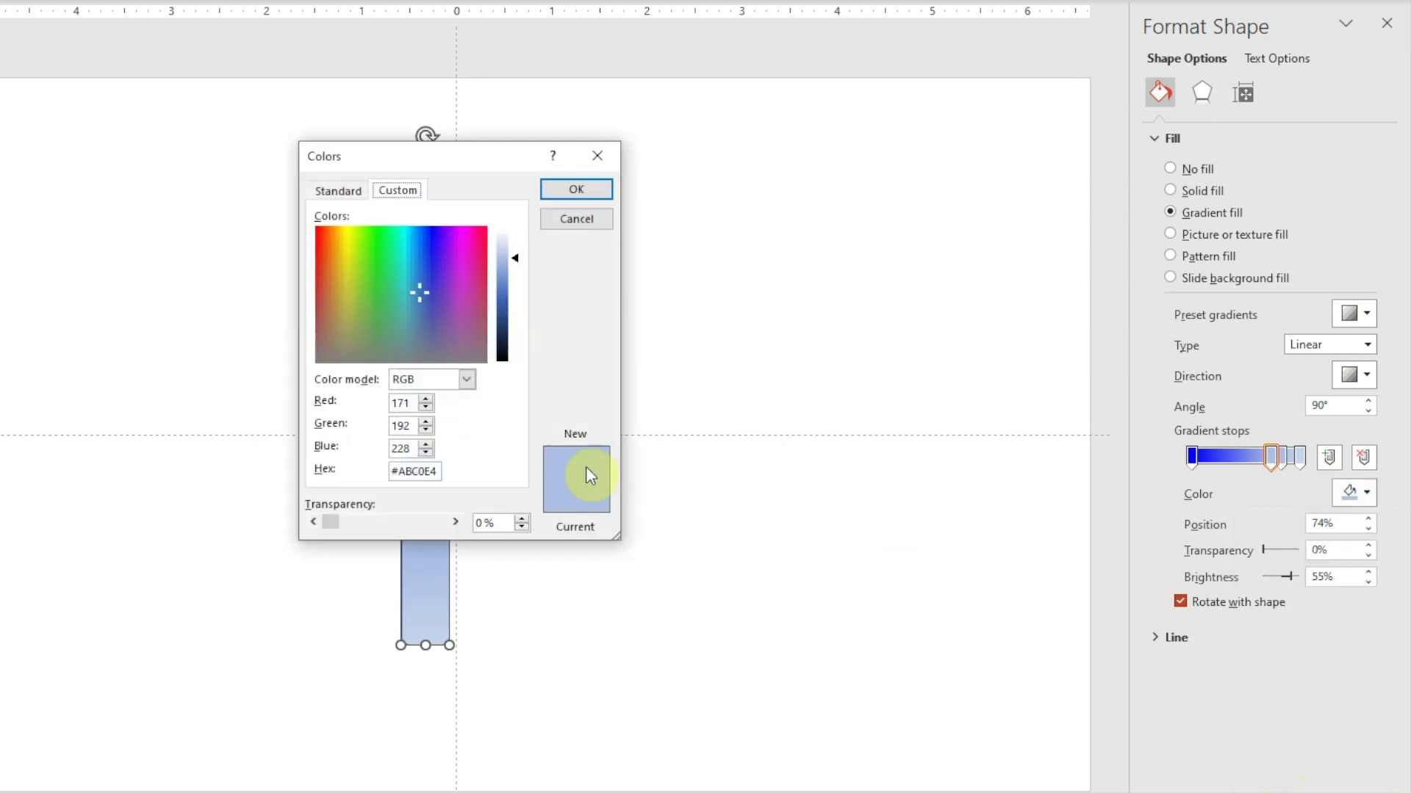
drag(400, 476, 432, 487)
text(ffff00)
Set the 83% gradient stop to red #FF0000.
click(557, 186)
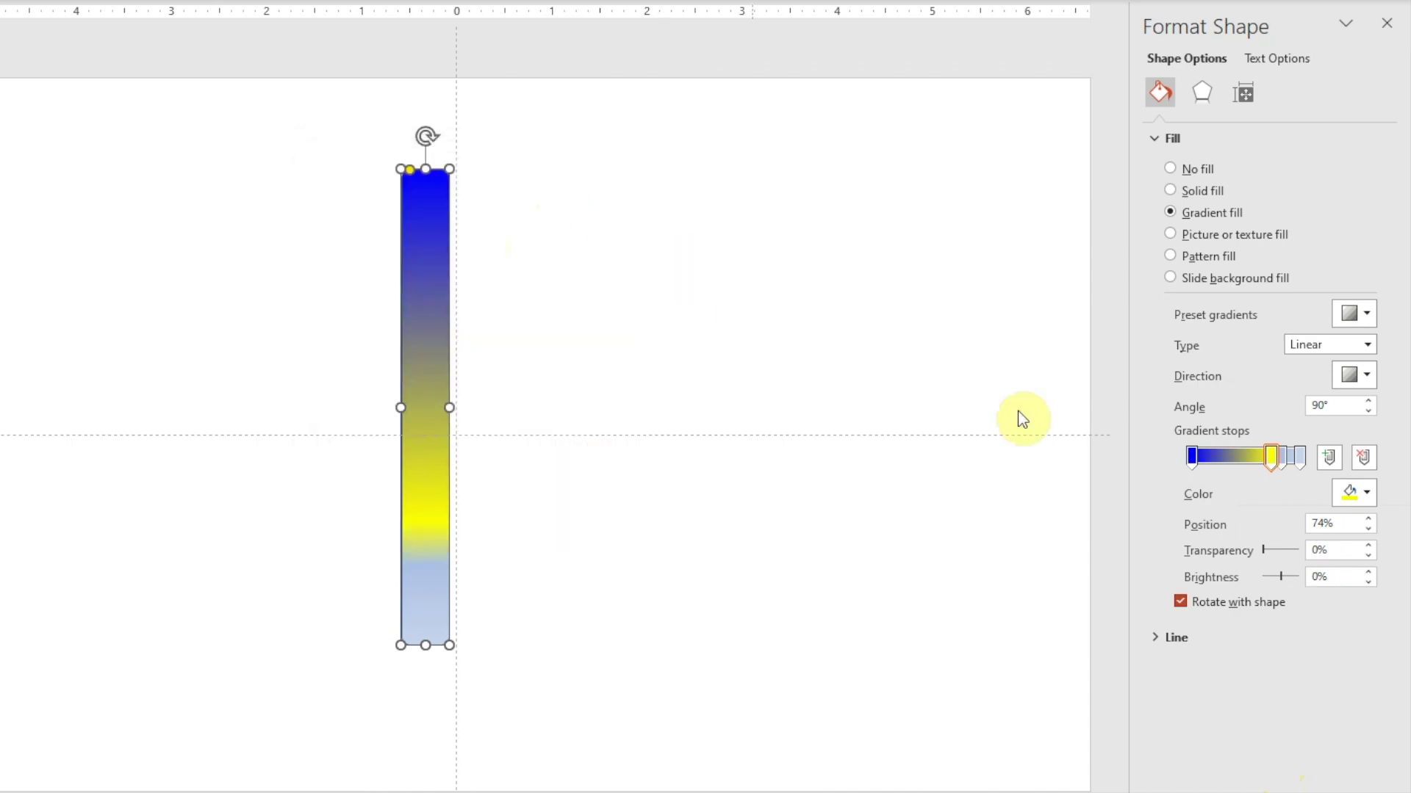
click(1281, 456)
click(1359, 494)
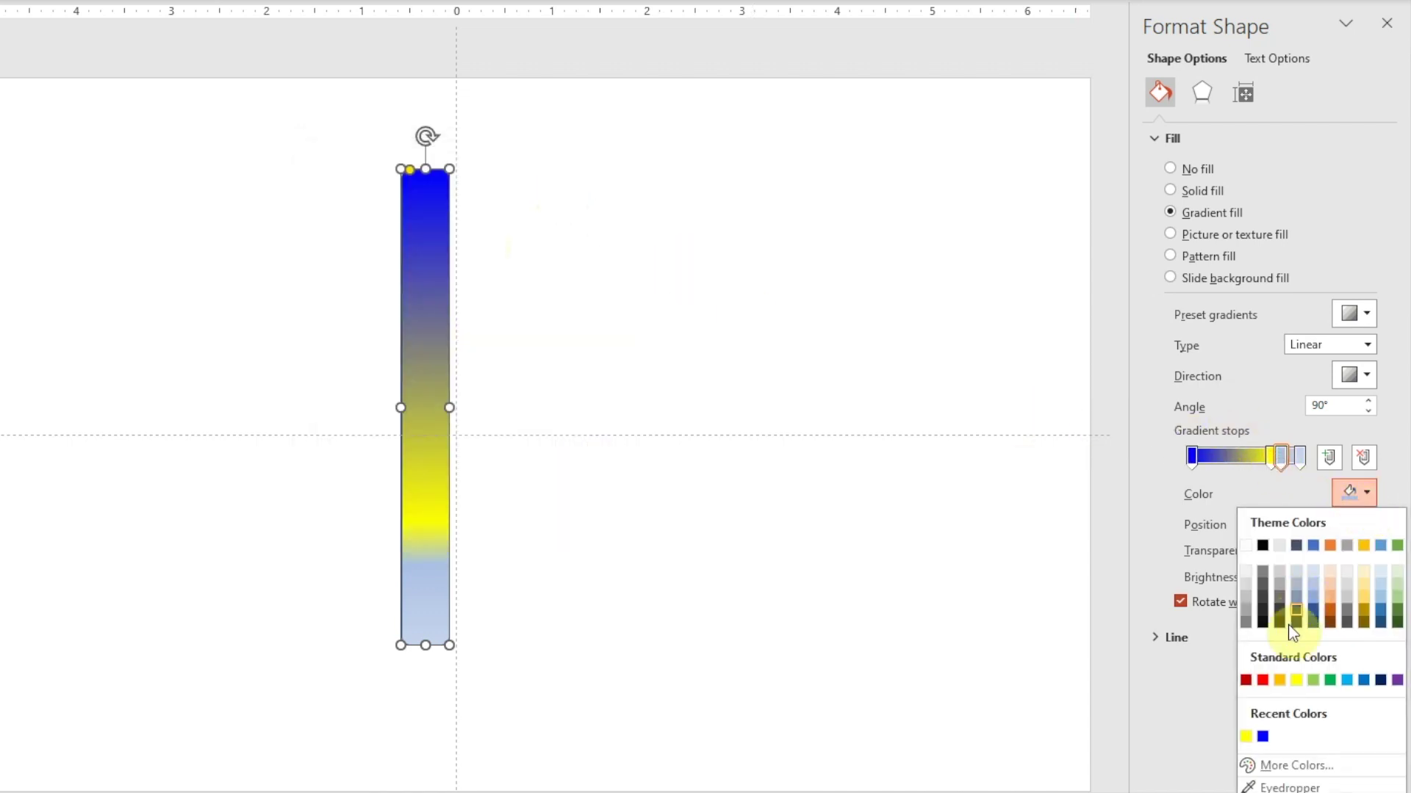
click(1274, 776)
double_click(416, 477)
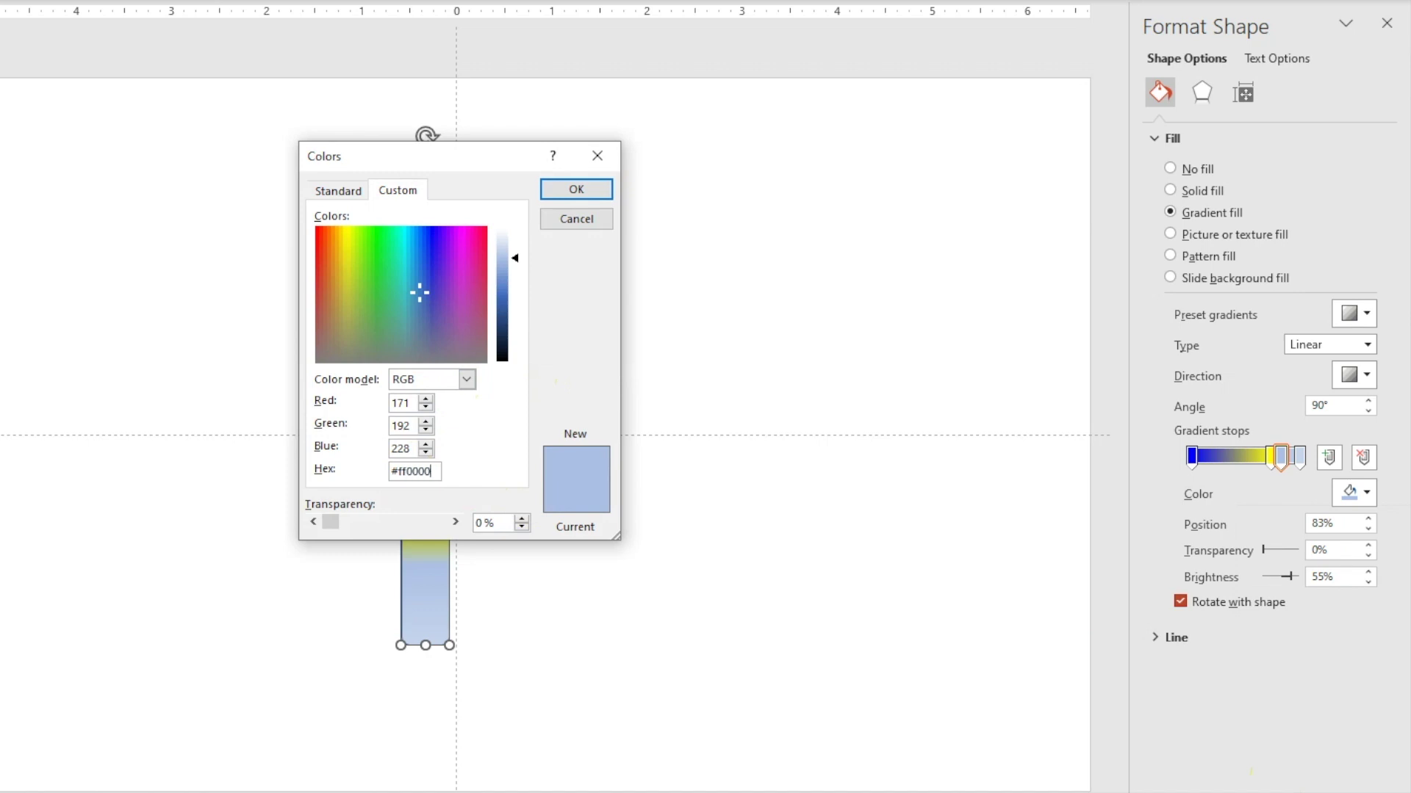
text(ff0000)
click(561, 192)
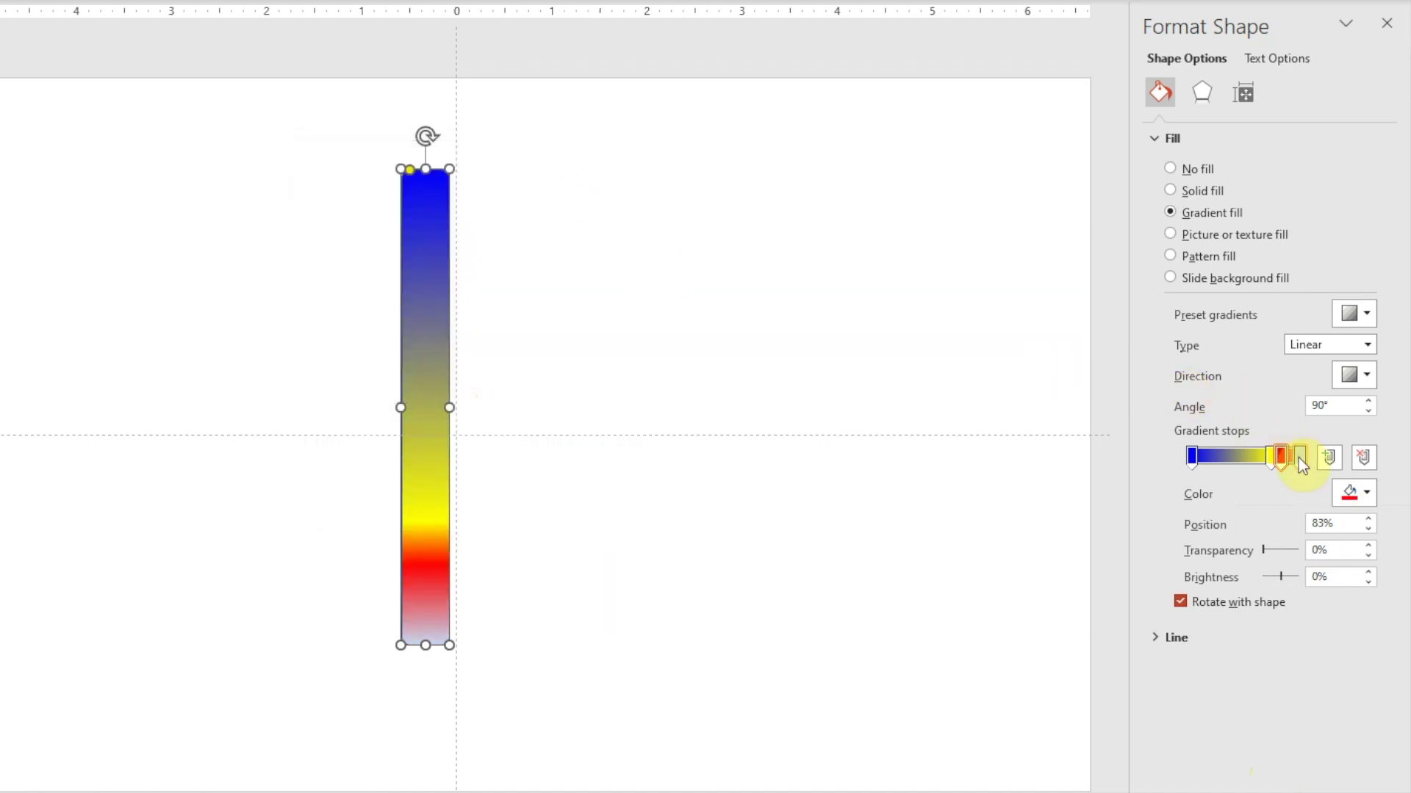
click(1299, 457)
Delete the pale end stop and set the gradient angle to 270°.
click(1363, 457)
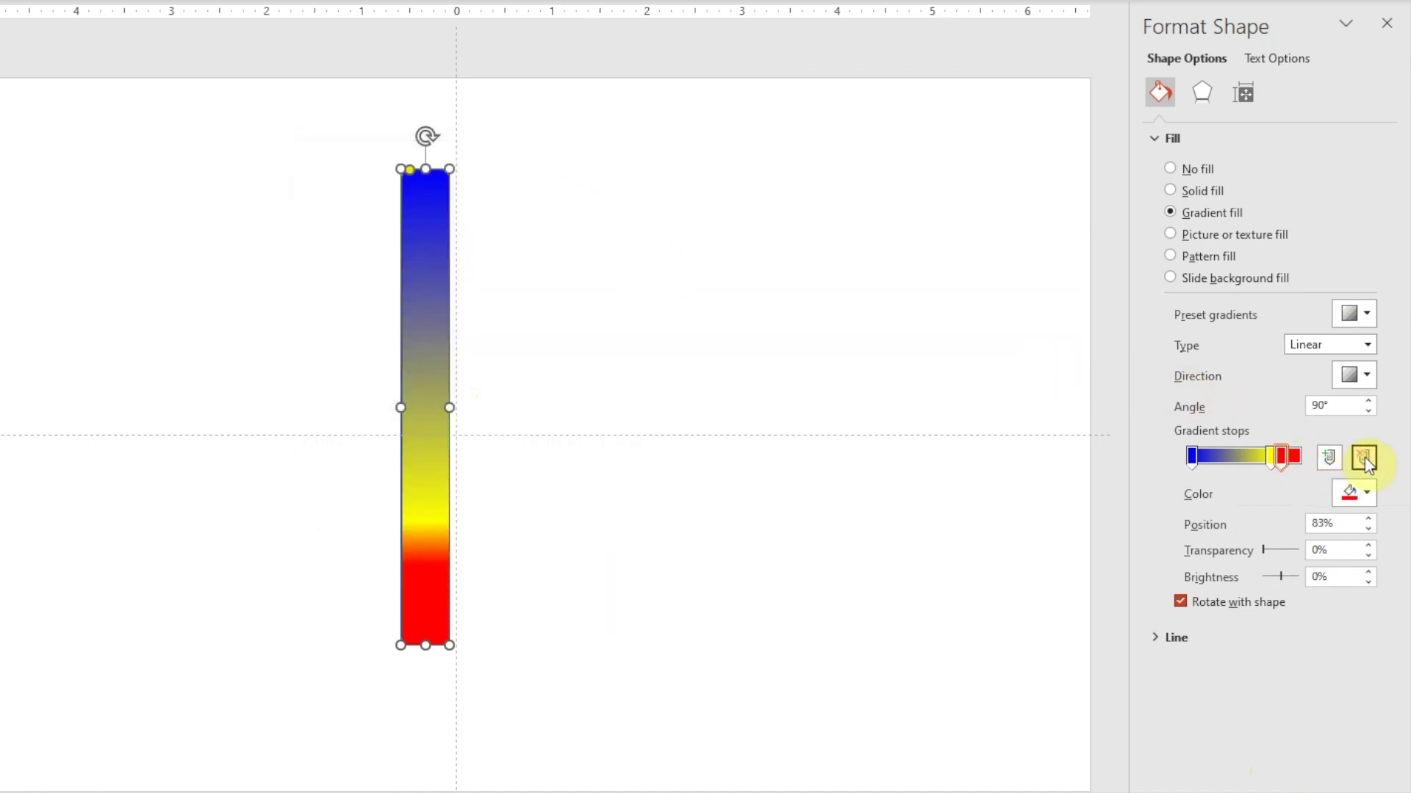
double_click(1321, 406)
text(270)
key(Return)
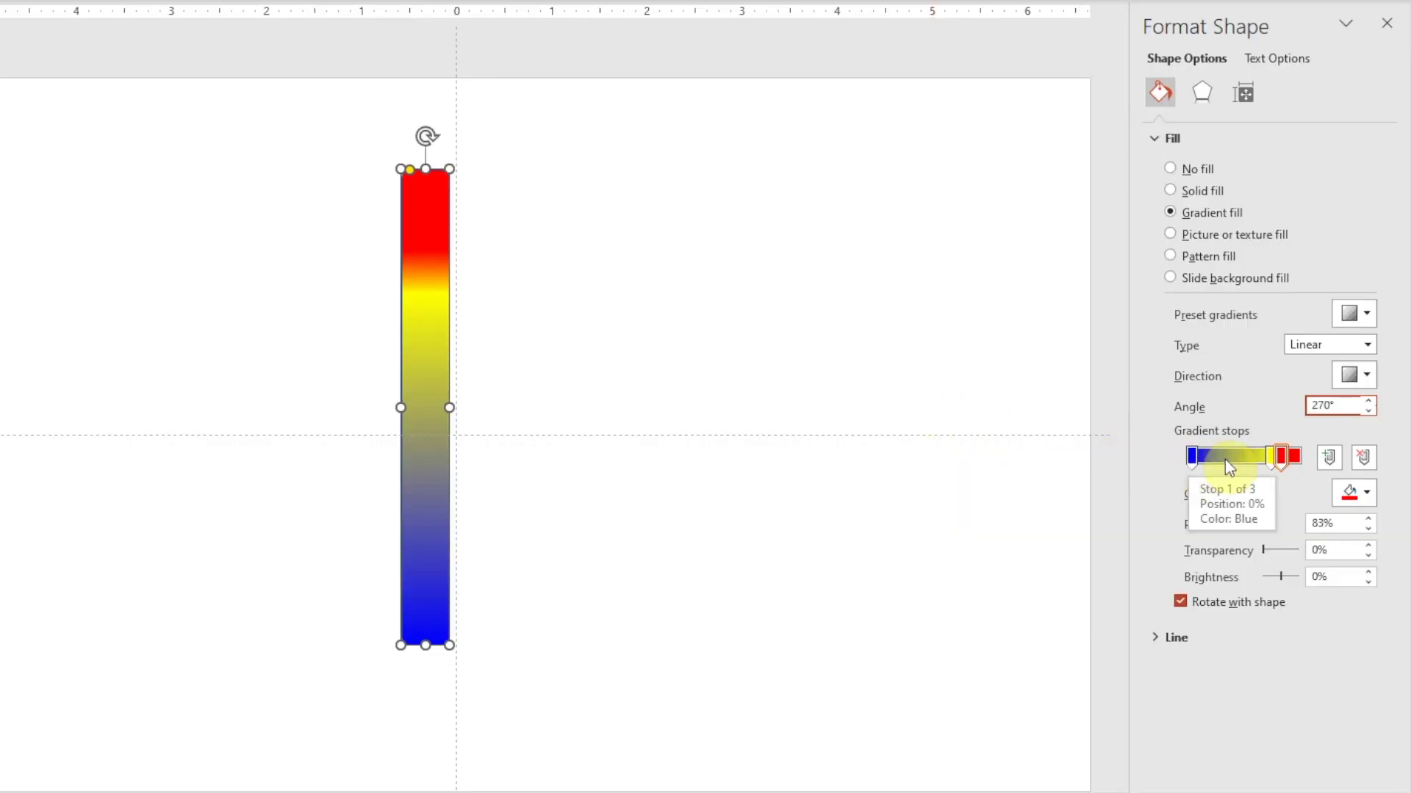
Position the yellow stop at 75% and the red stop at 95%, with no outline.
click(1271, 458)
click(1369, 518)
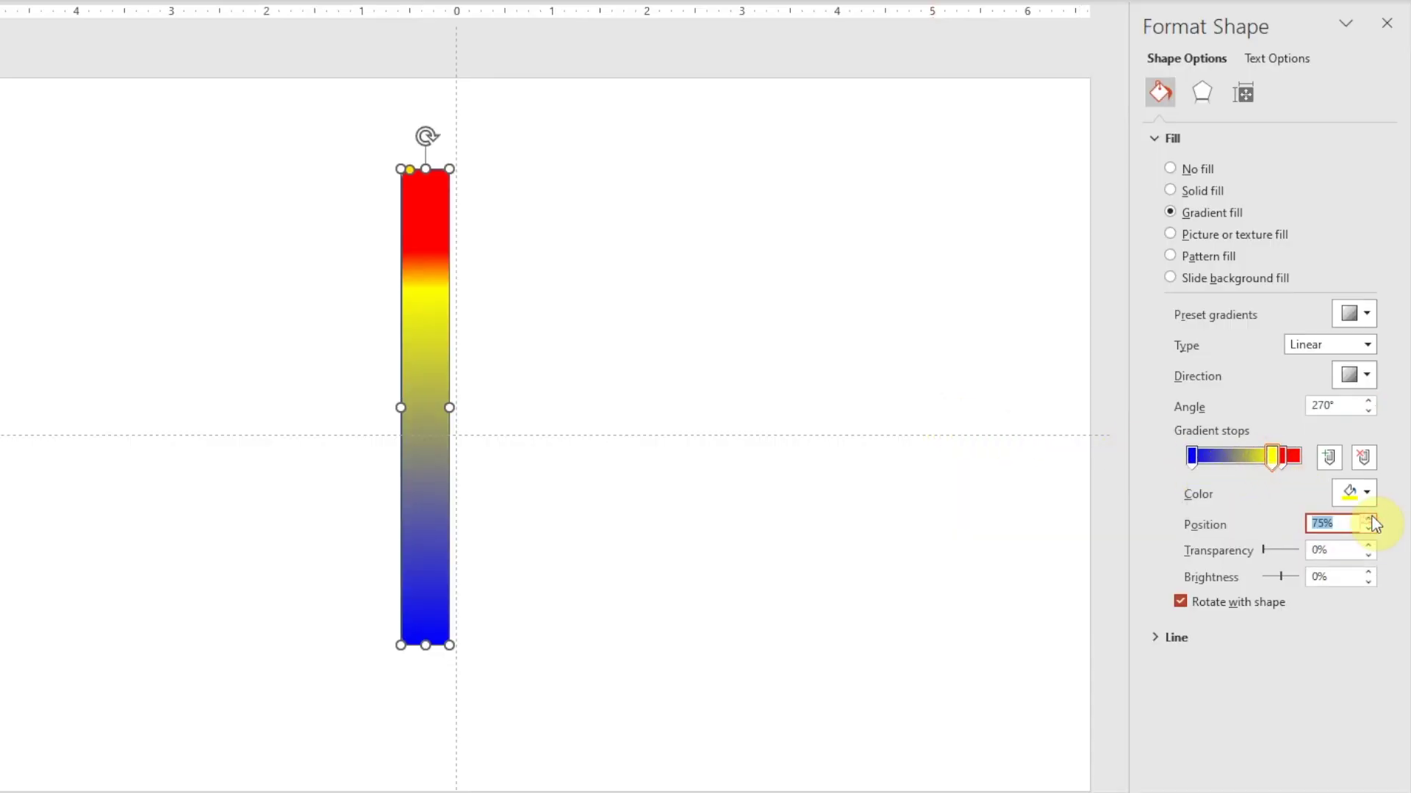
click(1280, 460)
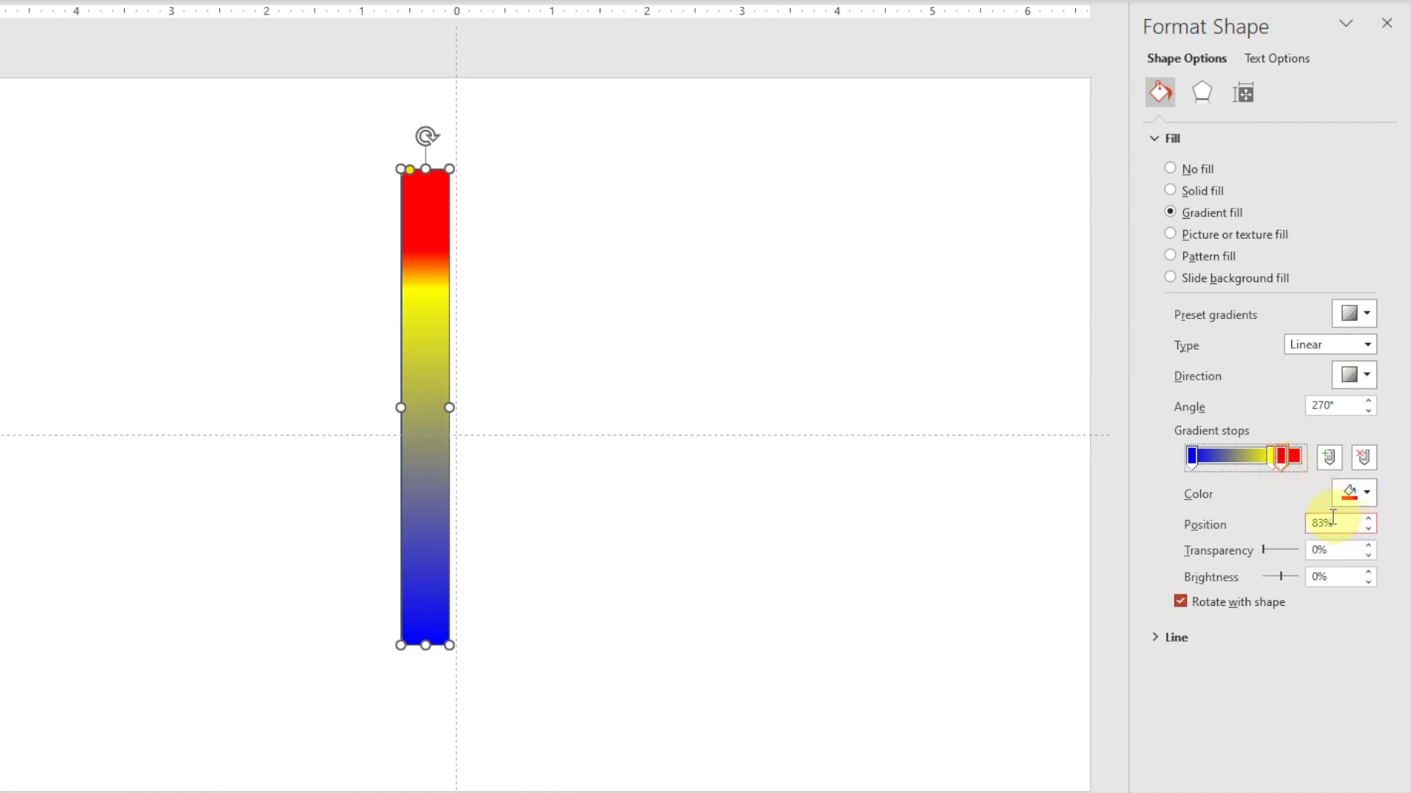
text(95)
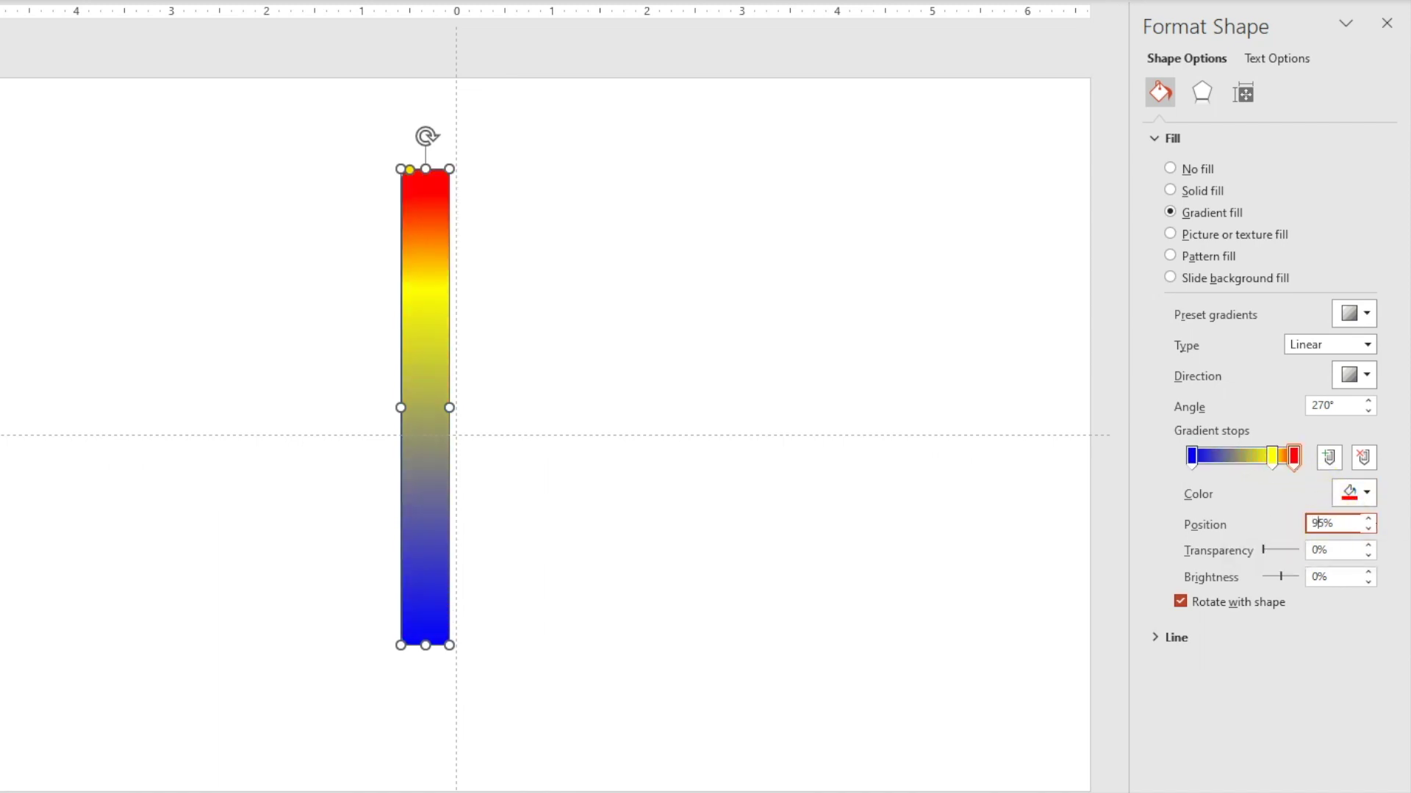
click(1161, 647)
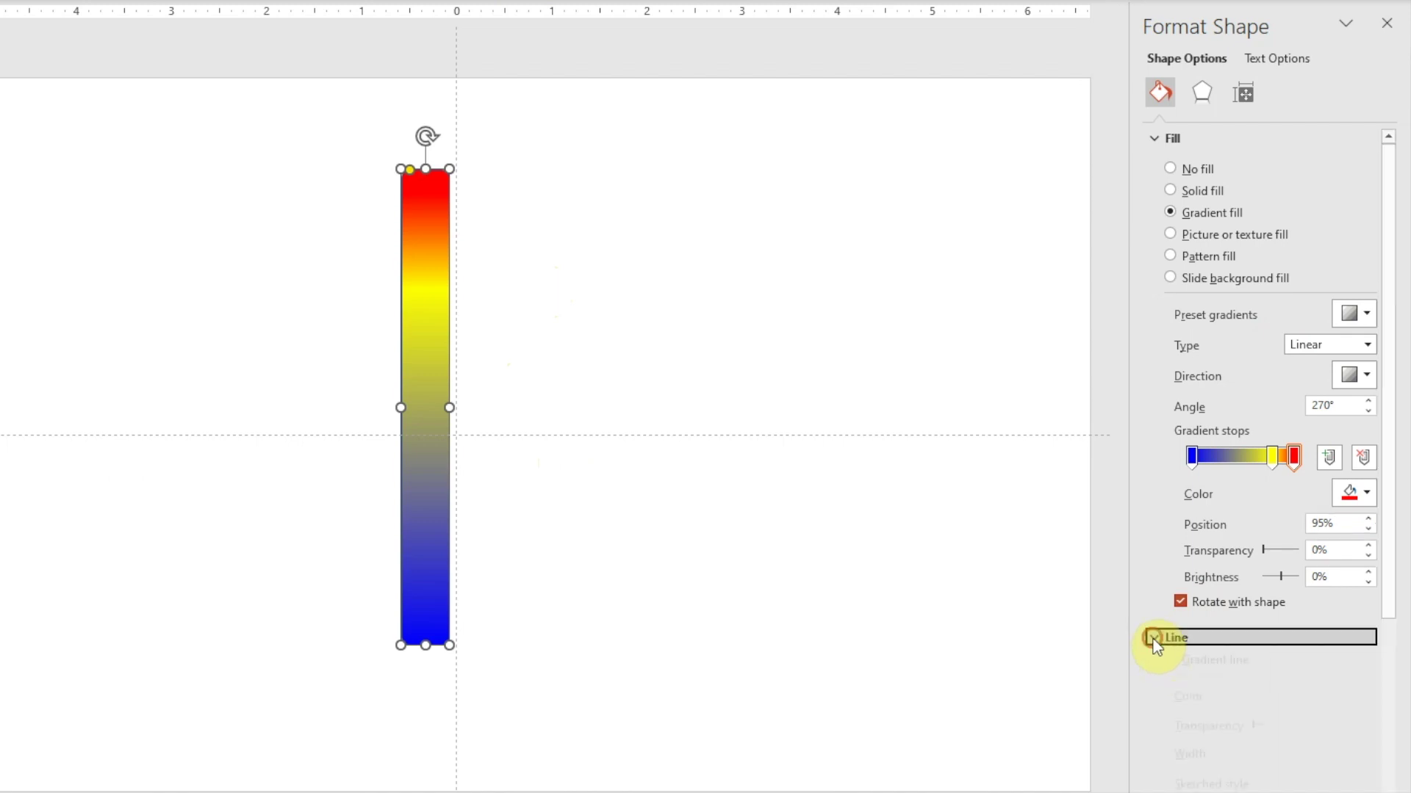
click(1173, 668)
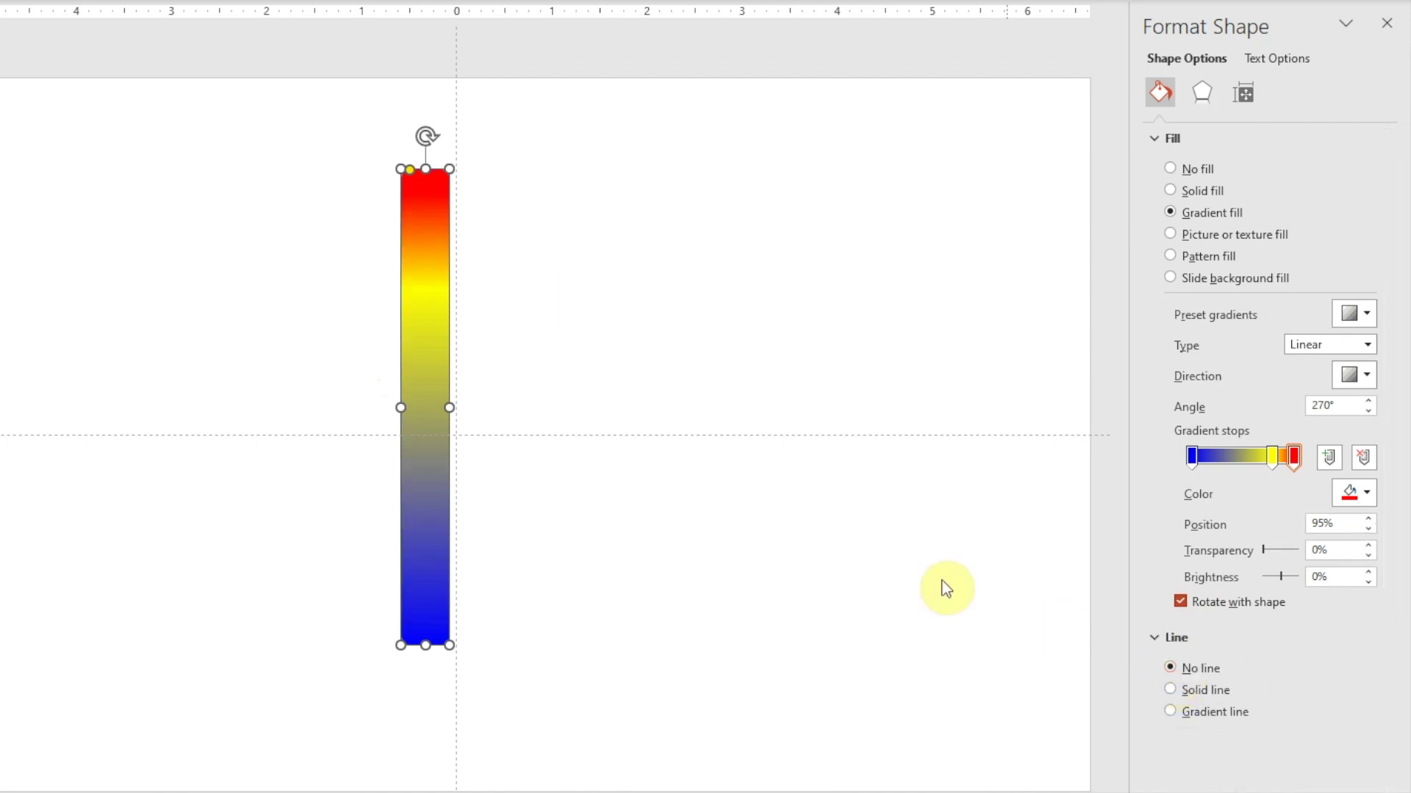
Save the gradient bar as the picture thermometer.png and switch to Power BI Desktop.
right_click(411, 255)
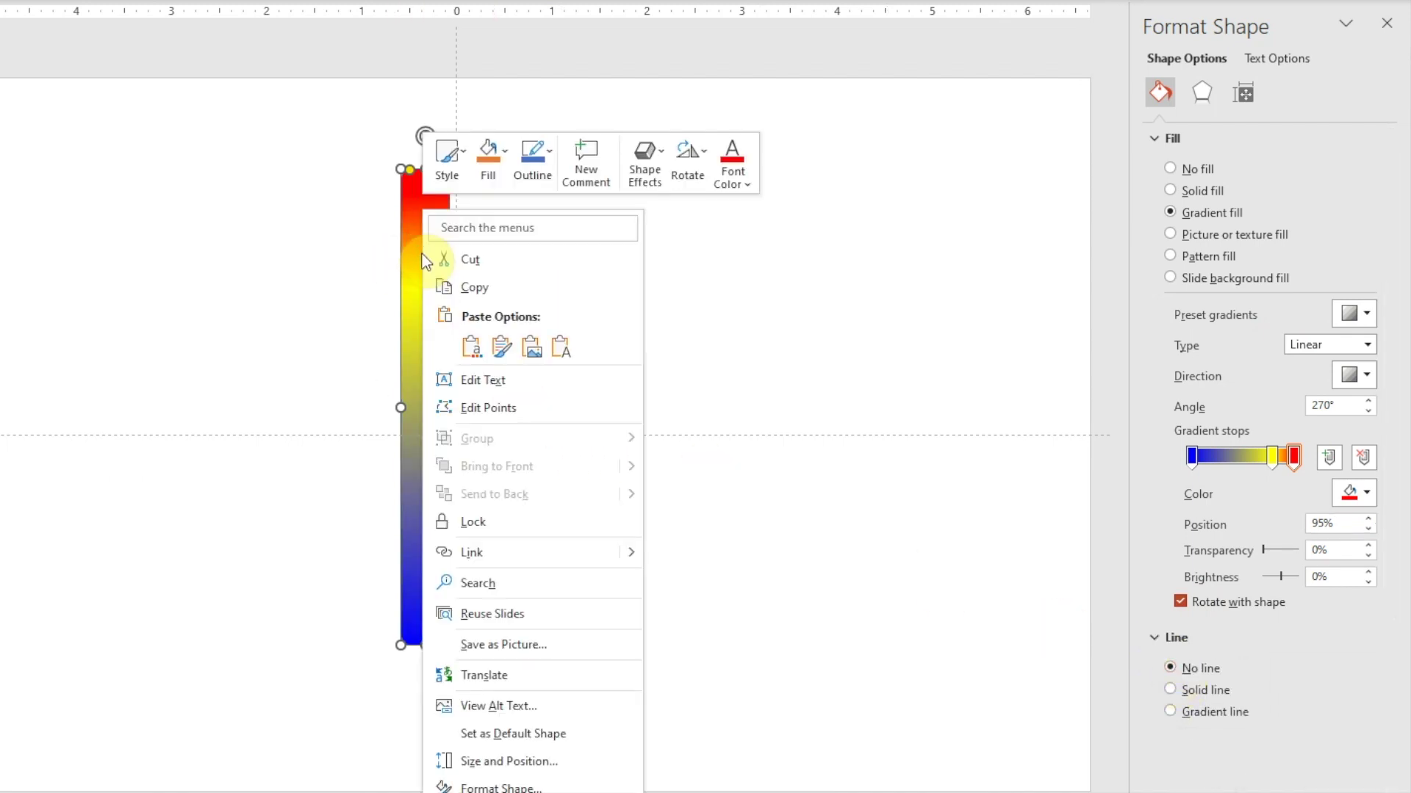
click(515, 645)
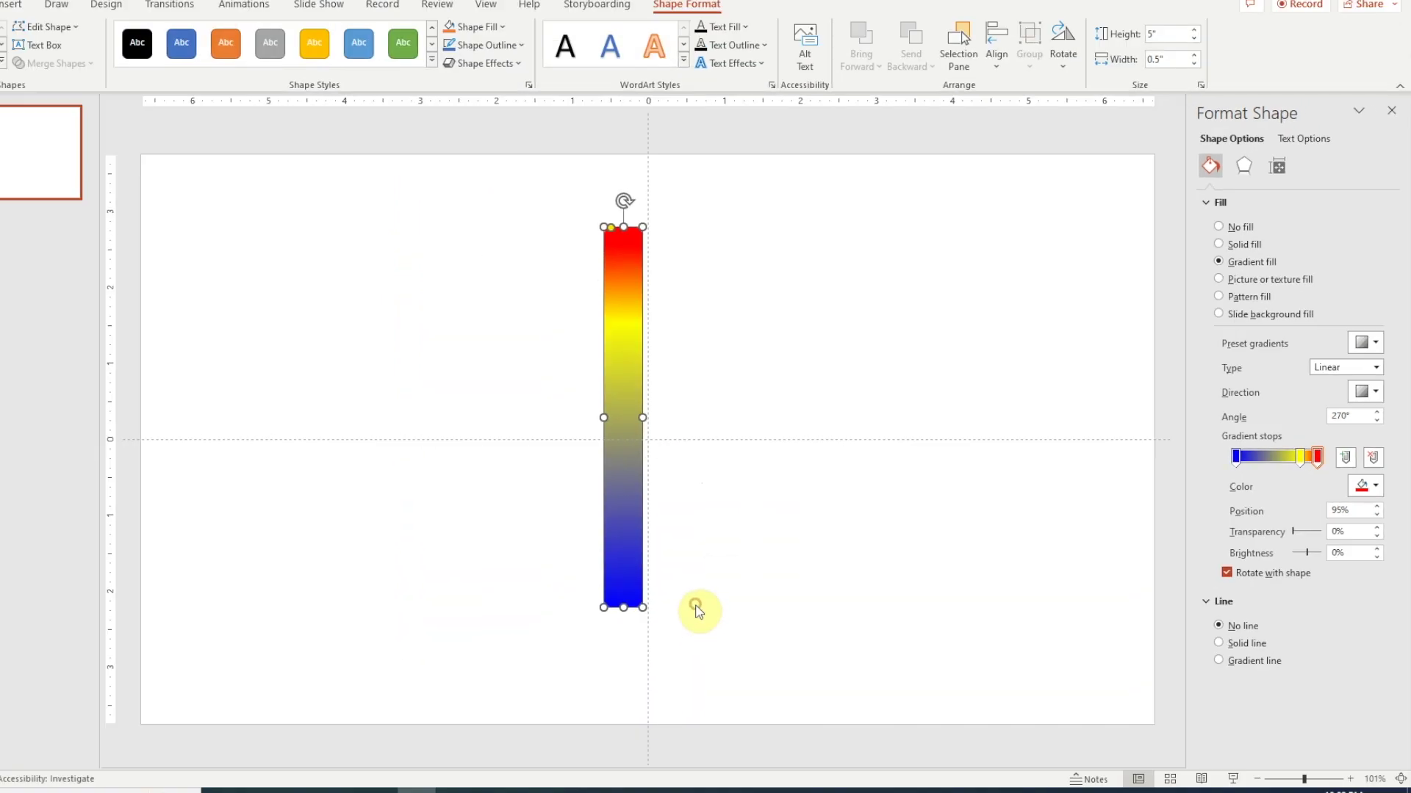
text(thermometer.png)
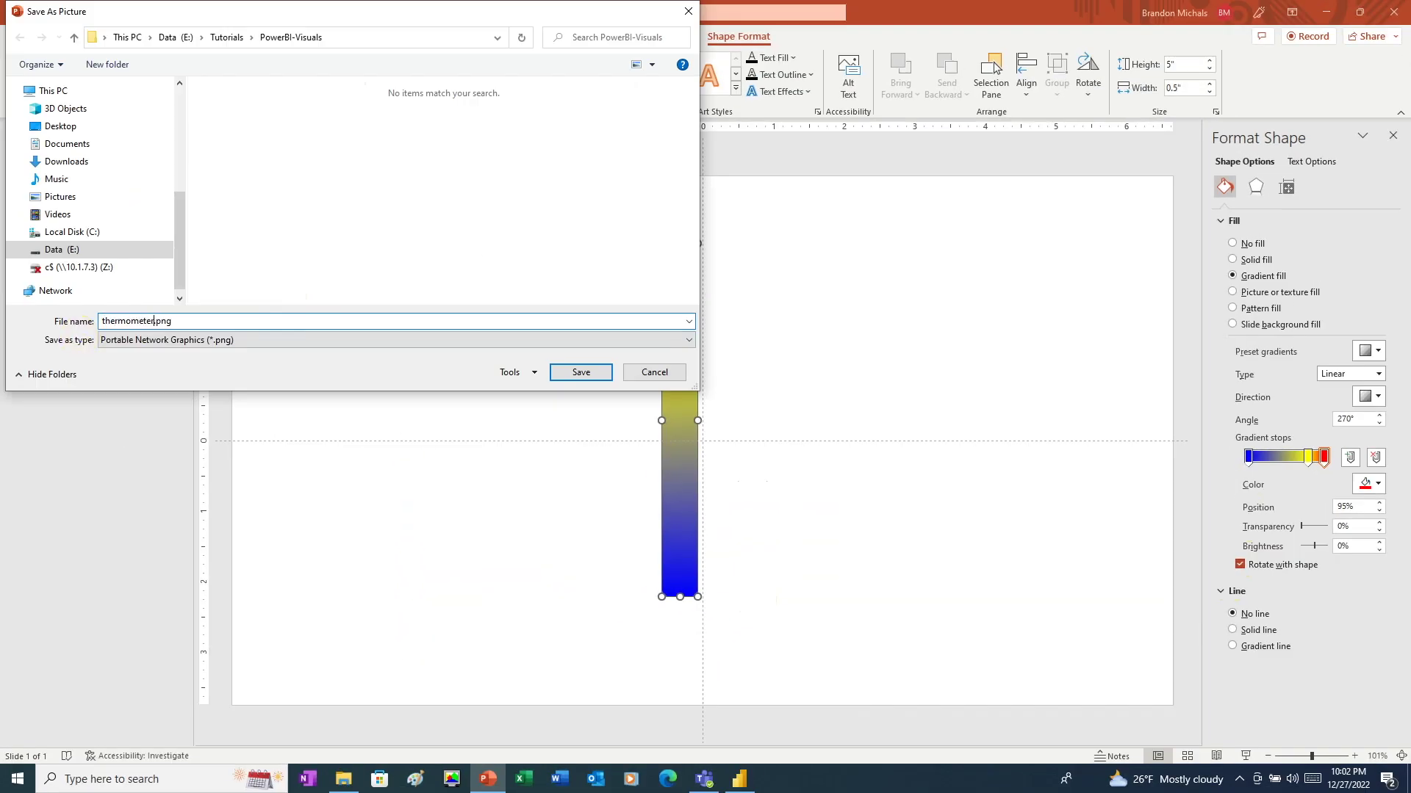
click(218, 342)
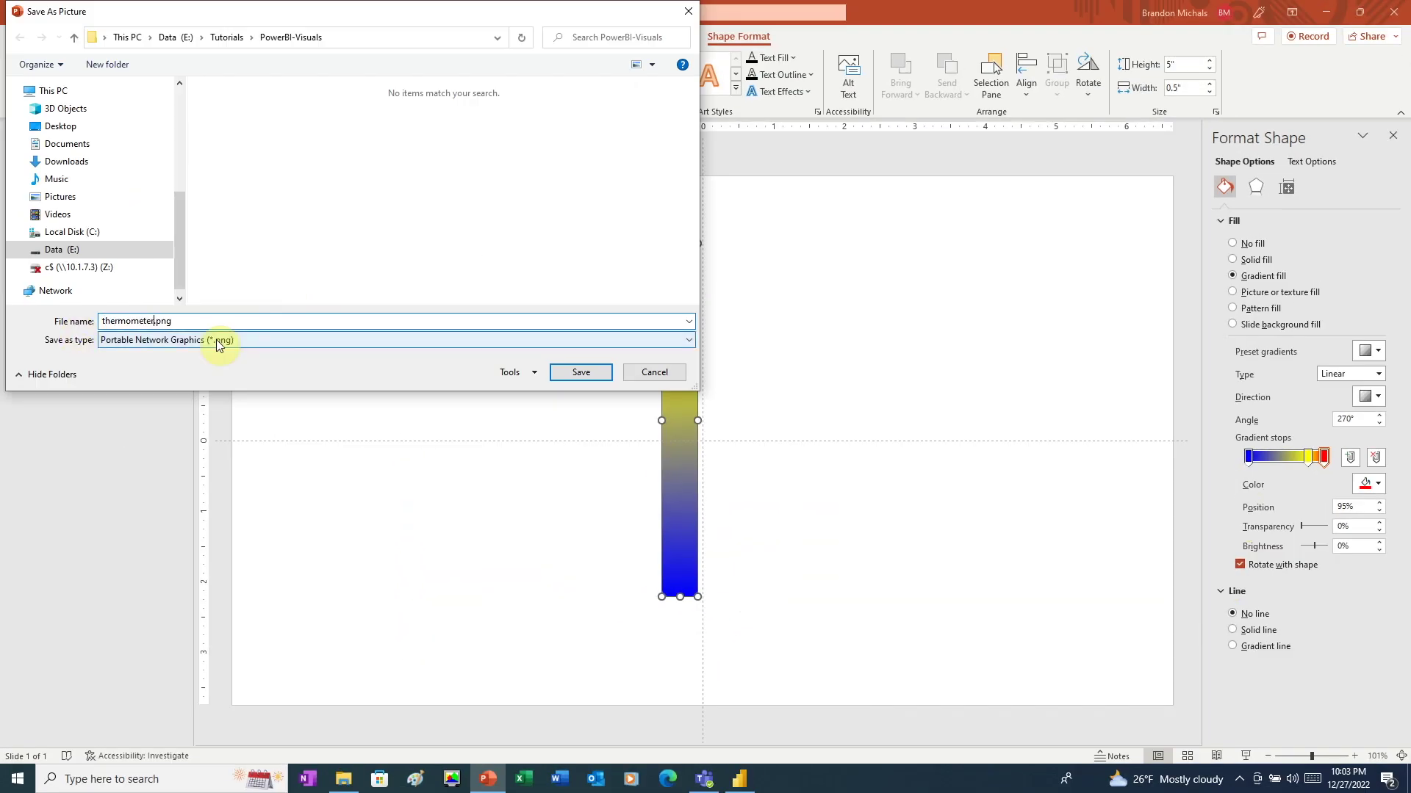
click(580, 372)
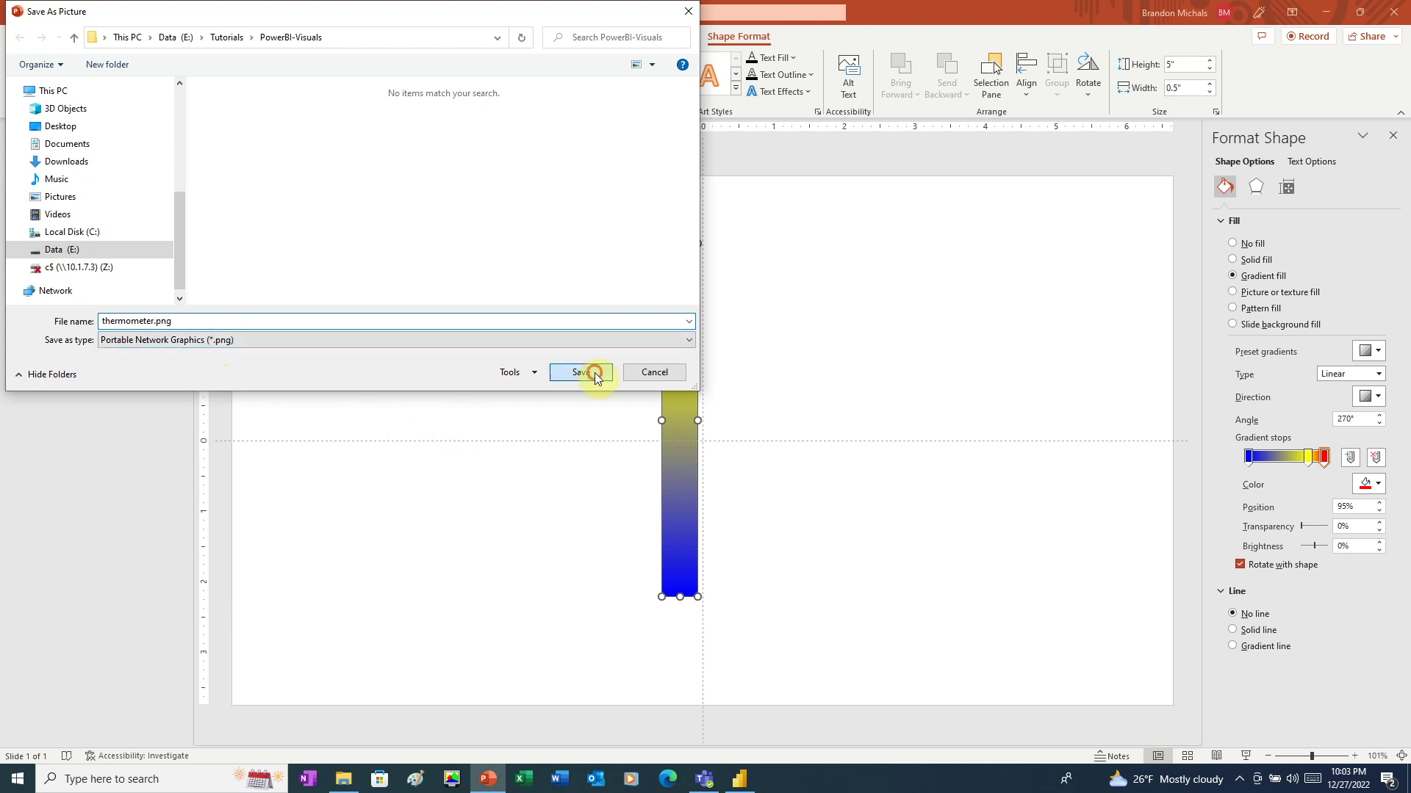
click(739, 777)
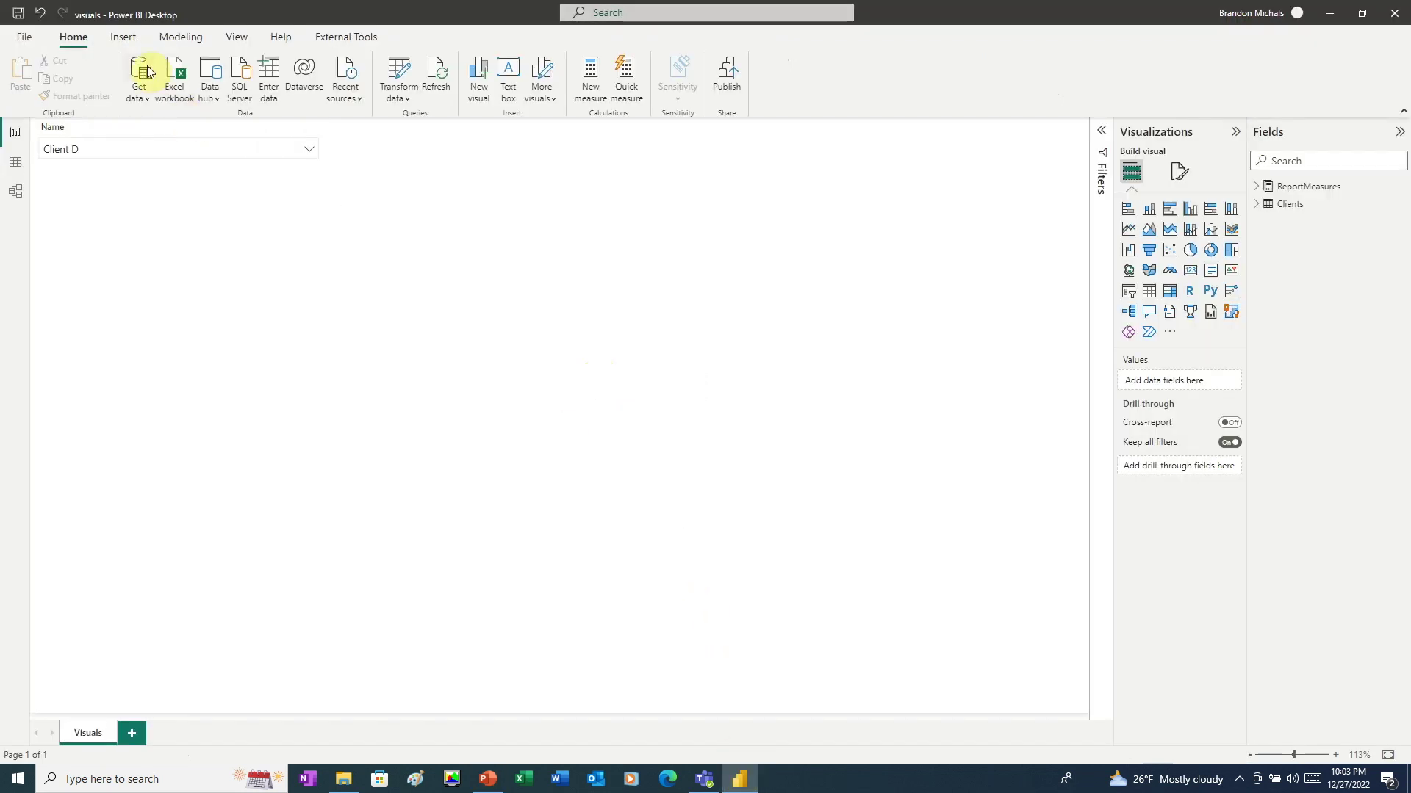
Insert thermometer.png as an image on the report.
click(110, 36)
click(568, 80)
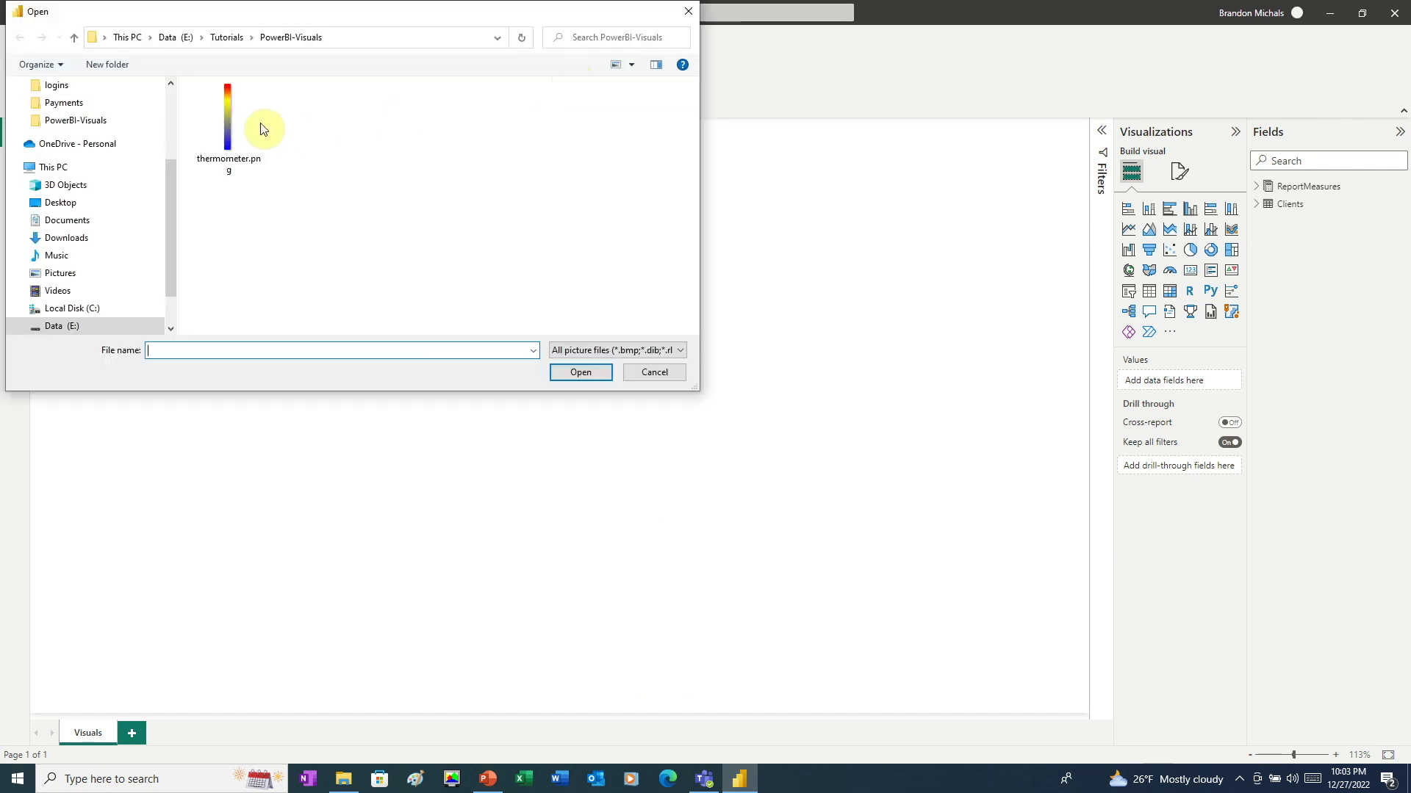
click(242, 136)
click(593, 376)
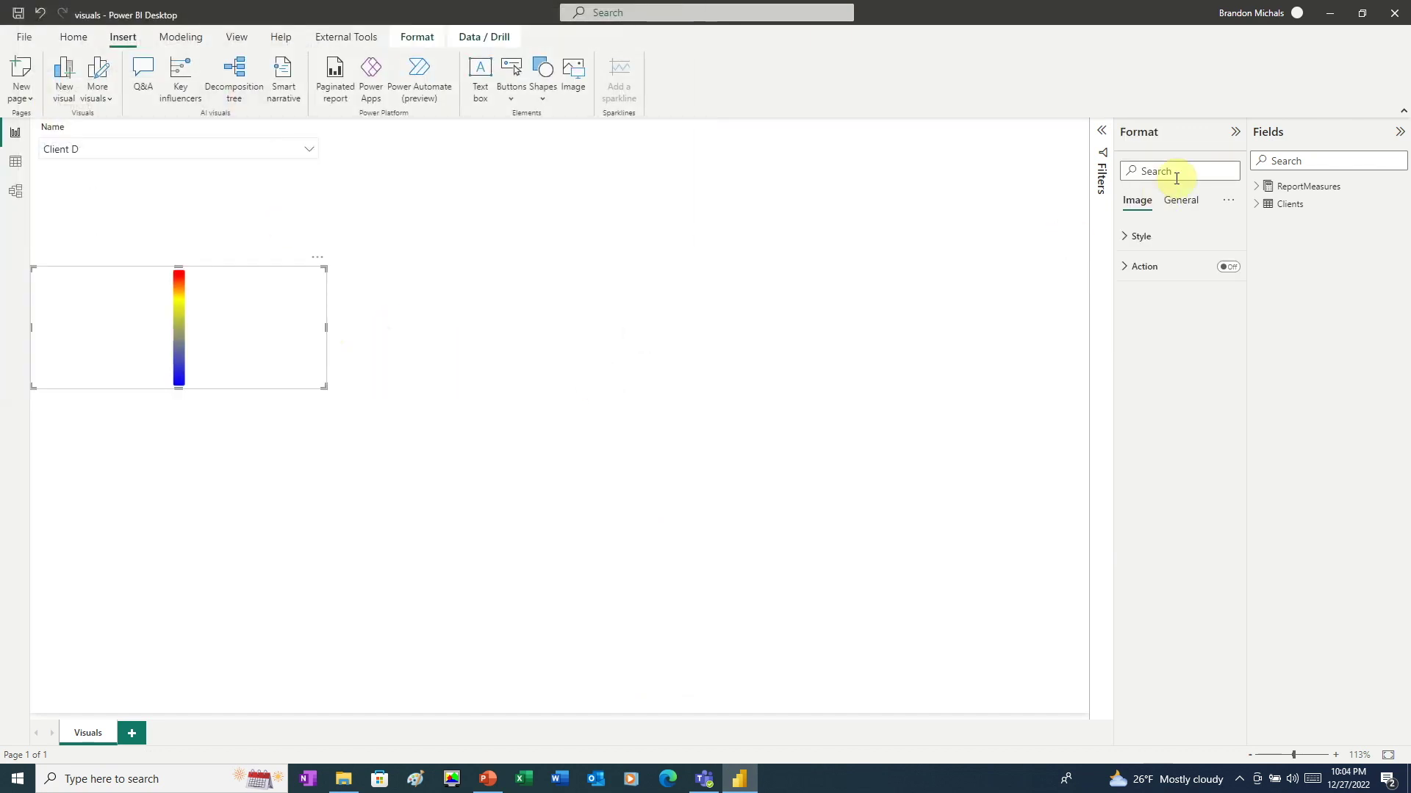
Size the image to 300 high by 40 wide and move it to the canvas centre.
click(1181, 200)
click(1135, 235)
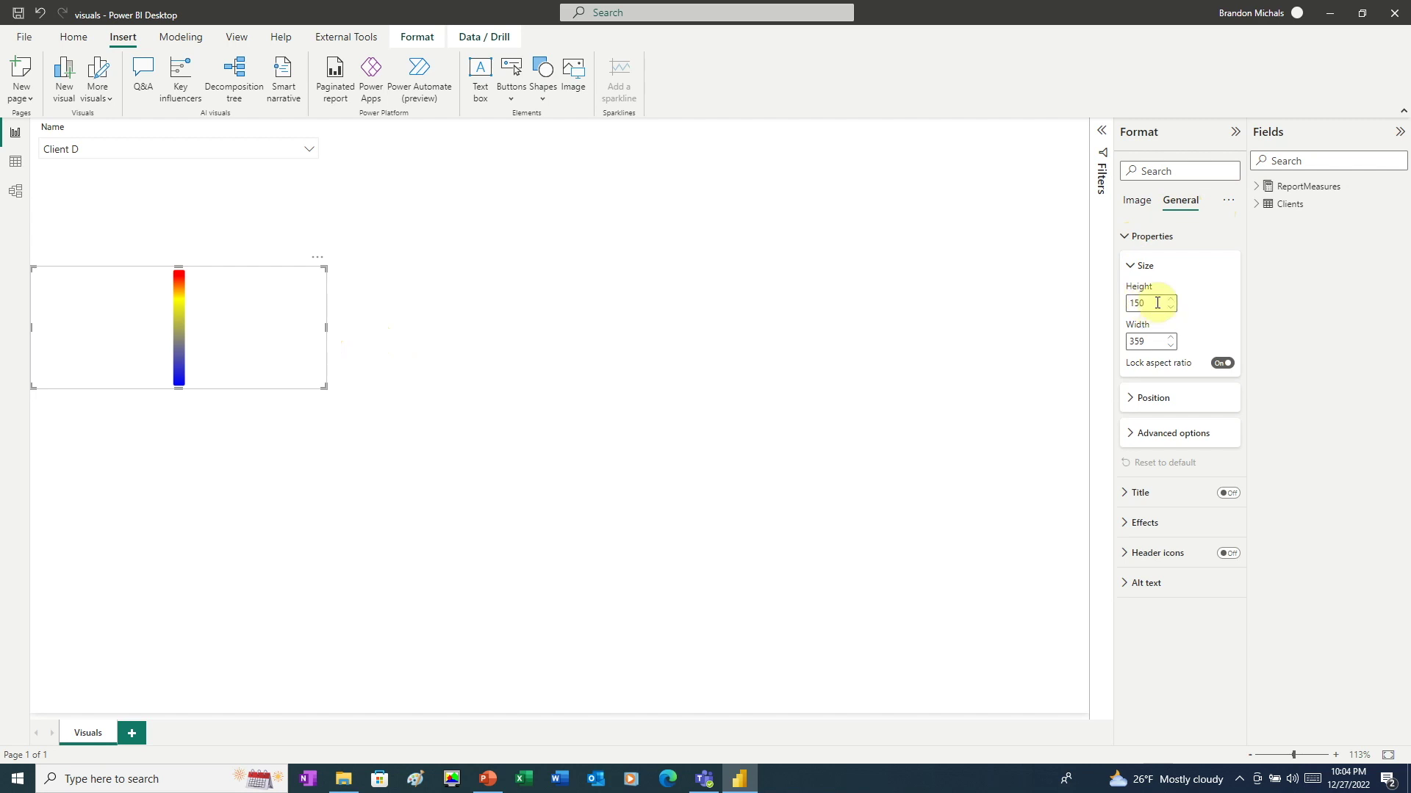
text(300)
key(Tab)
text(40)
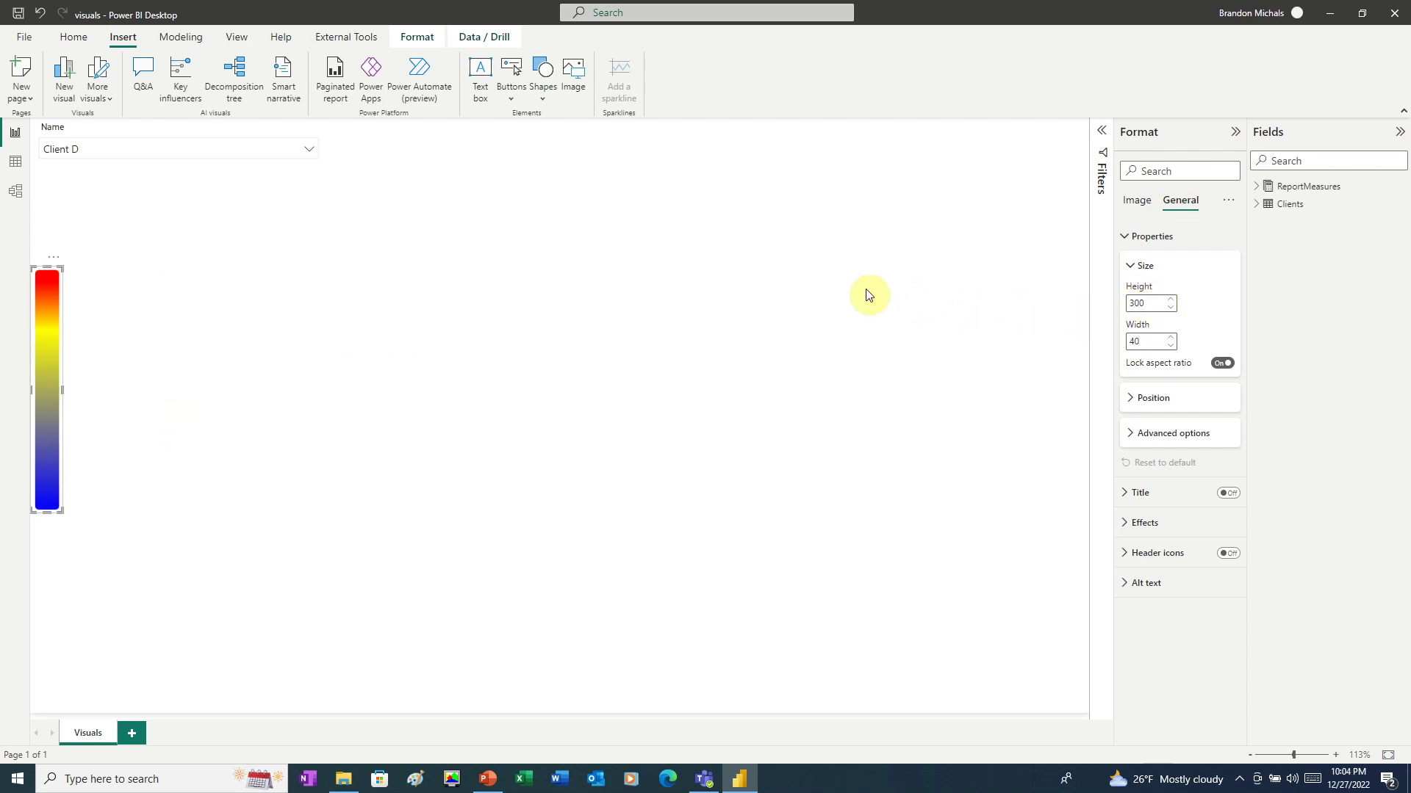
drag(58, 379, 574, 287)
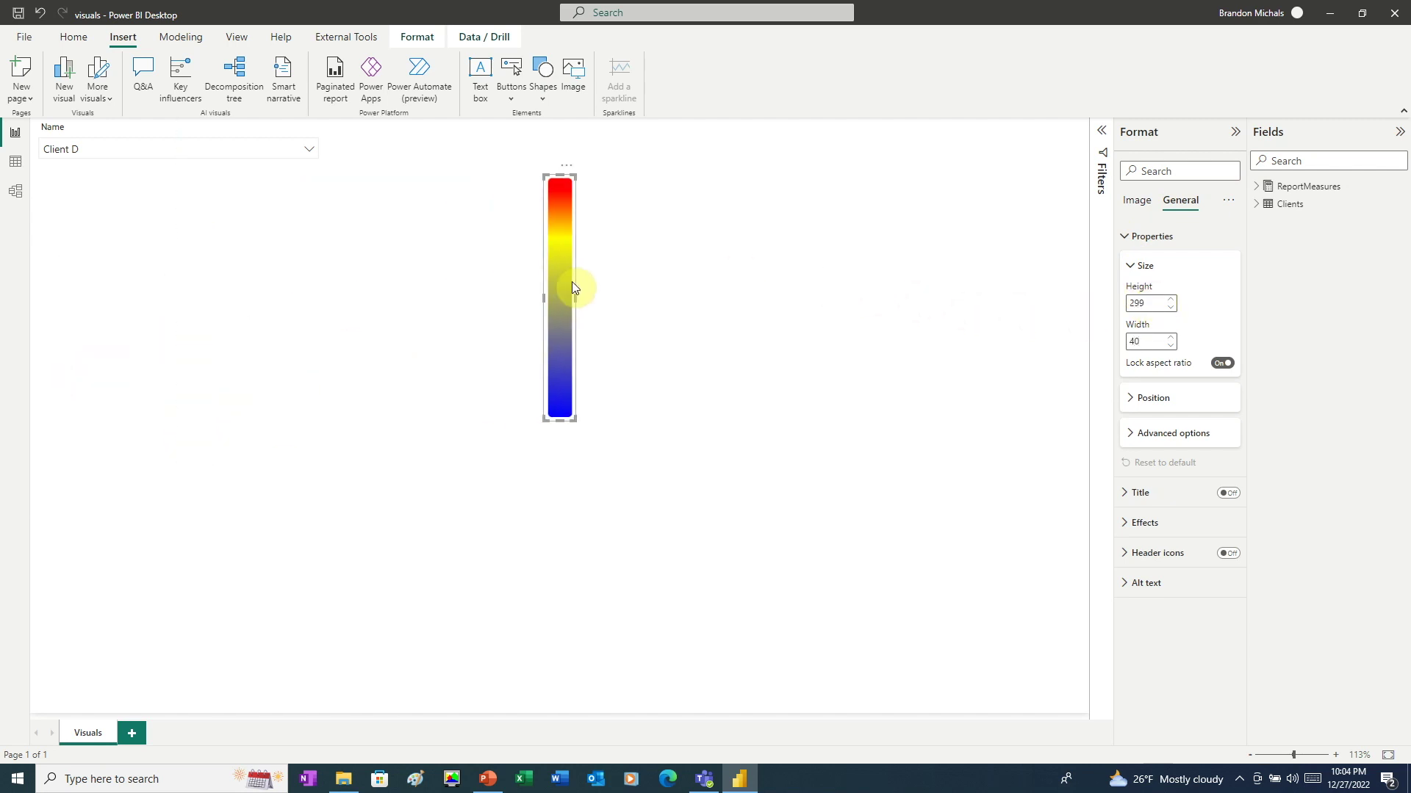
click(542, 103)
Add a rounded rectangle 300 high by 35 wide and line it up beside the gradient bar.
click(568, 149)
click(1168, 210)
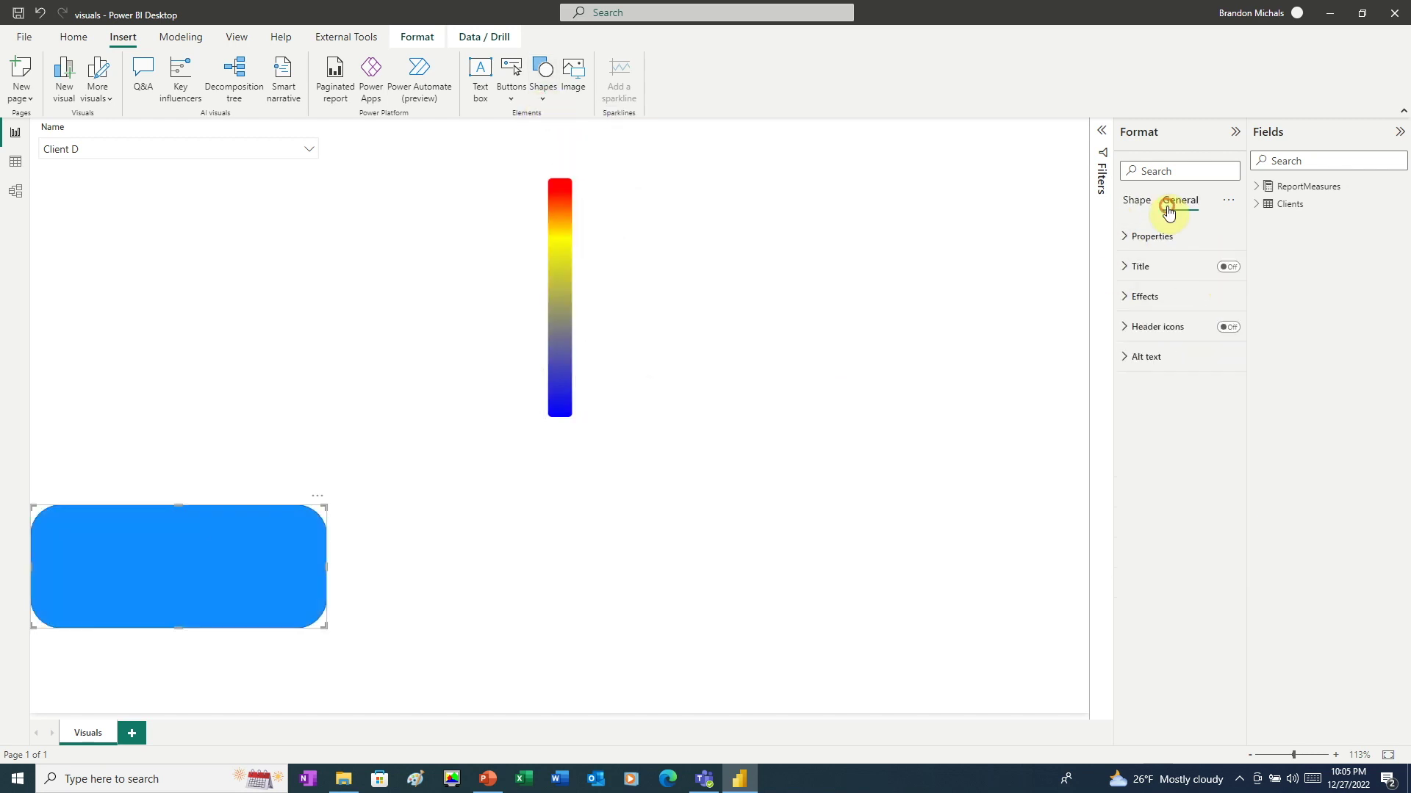
click(1127, 236)
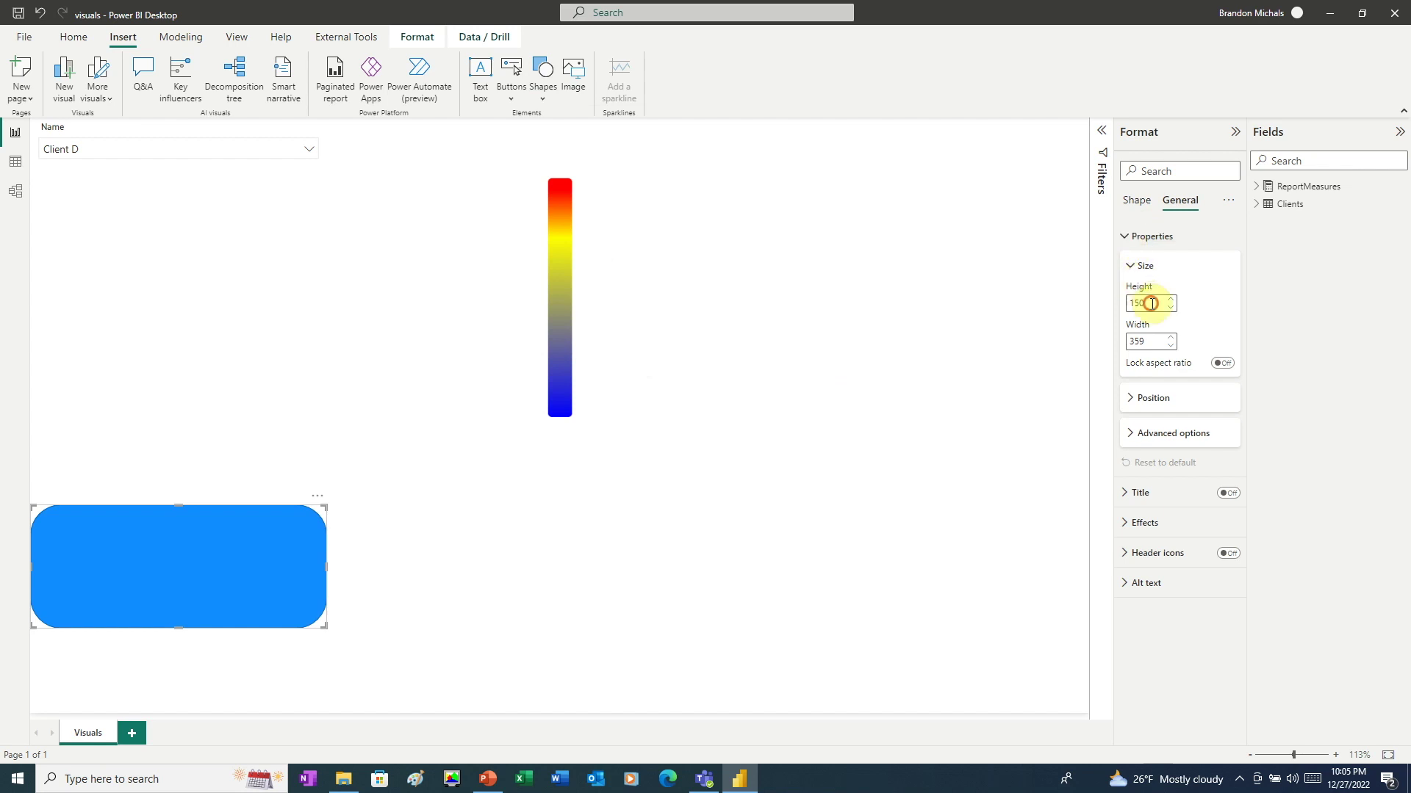
text(300)
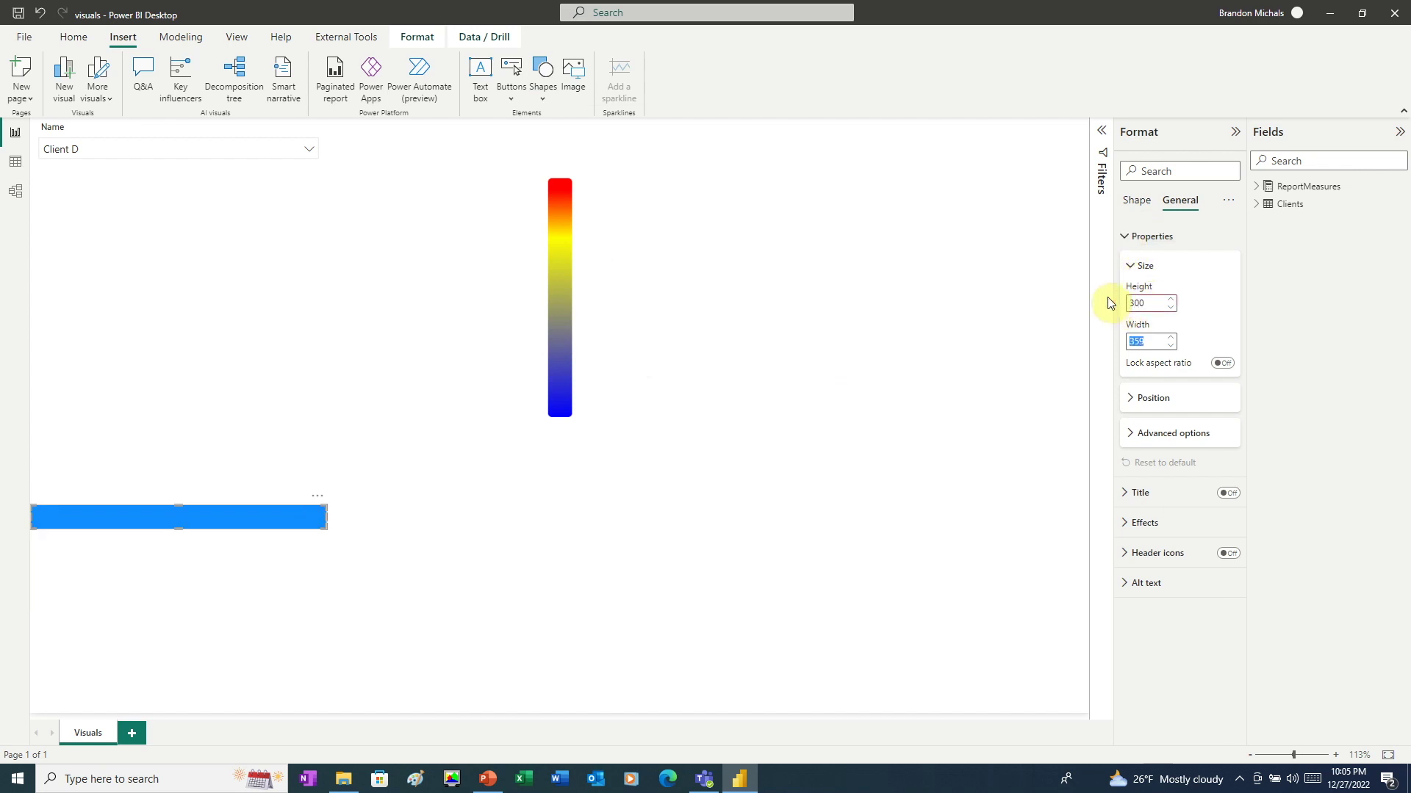
text(35)
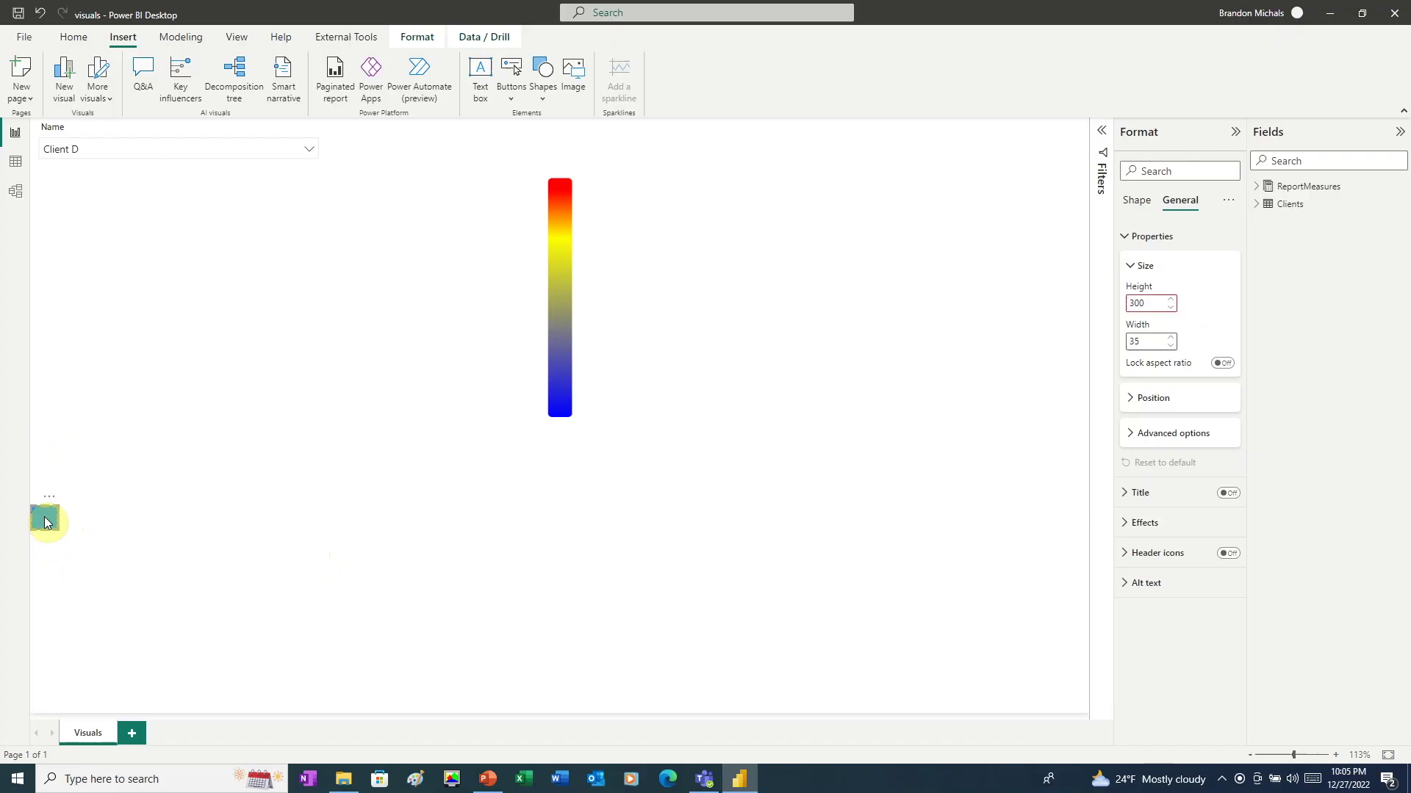
drag(46, 522, 740, 439)
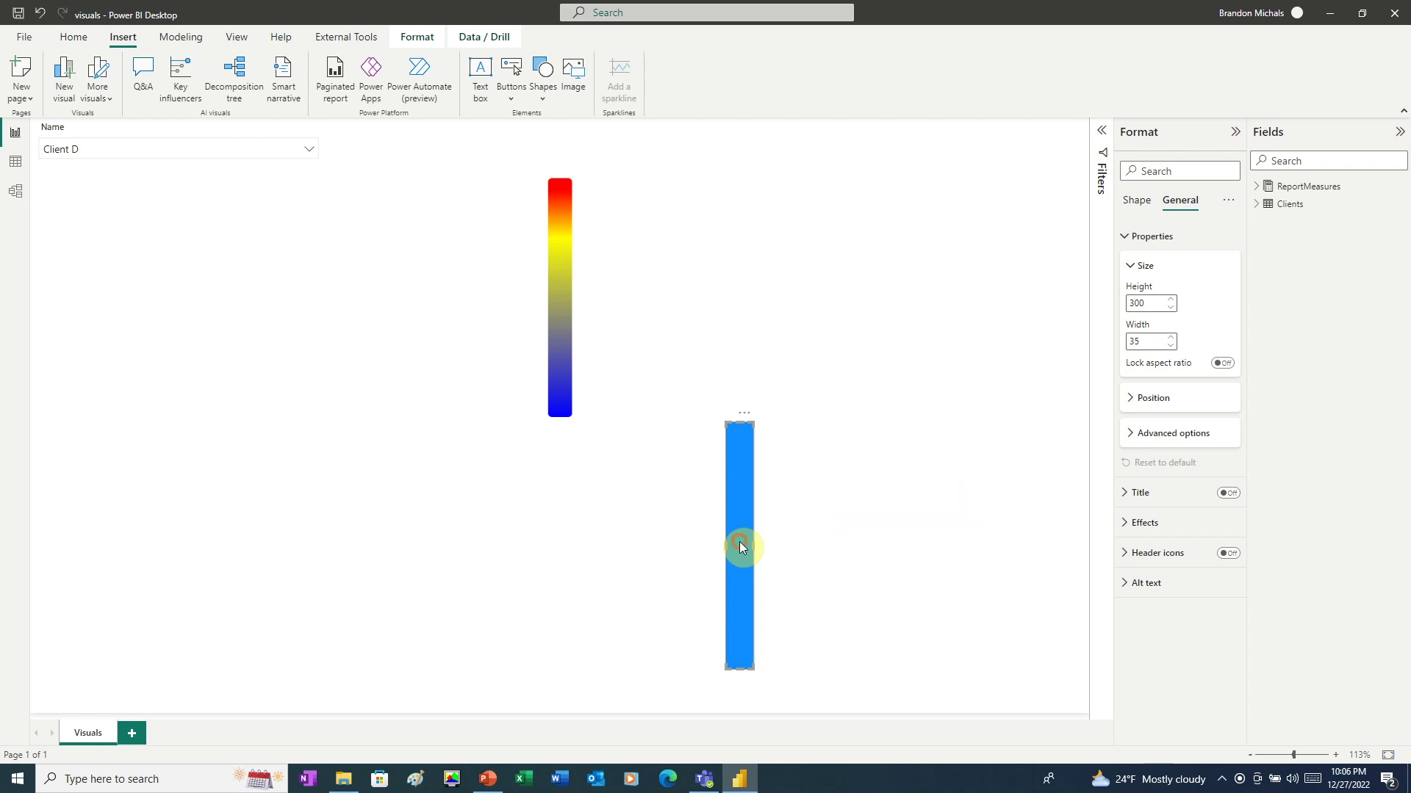
drag(739, 548, 617, 299)
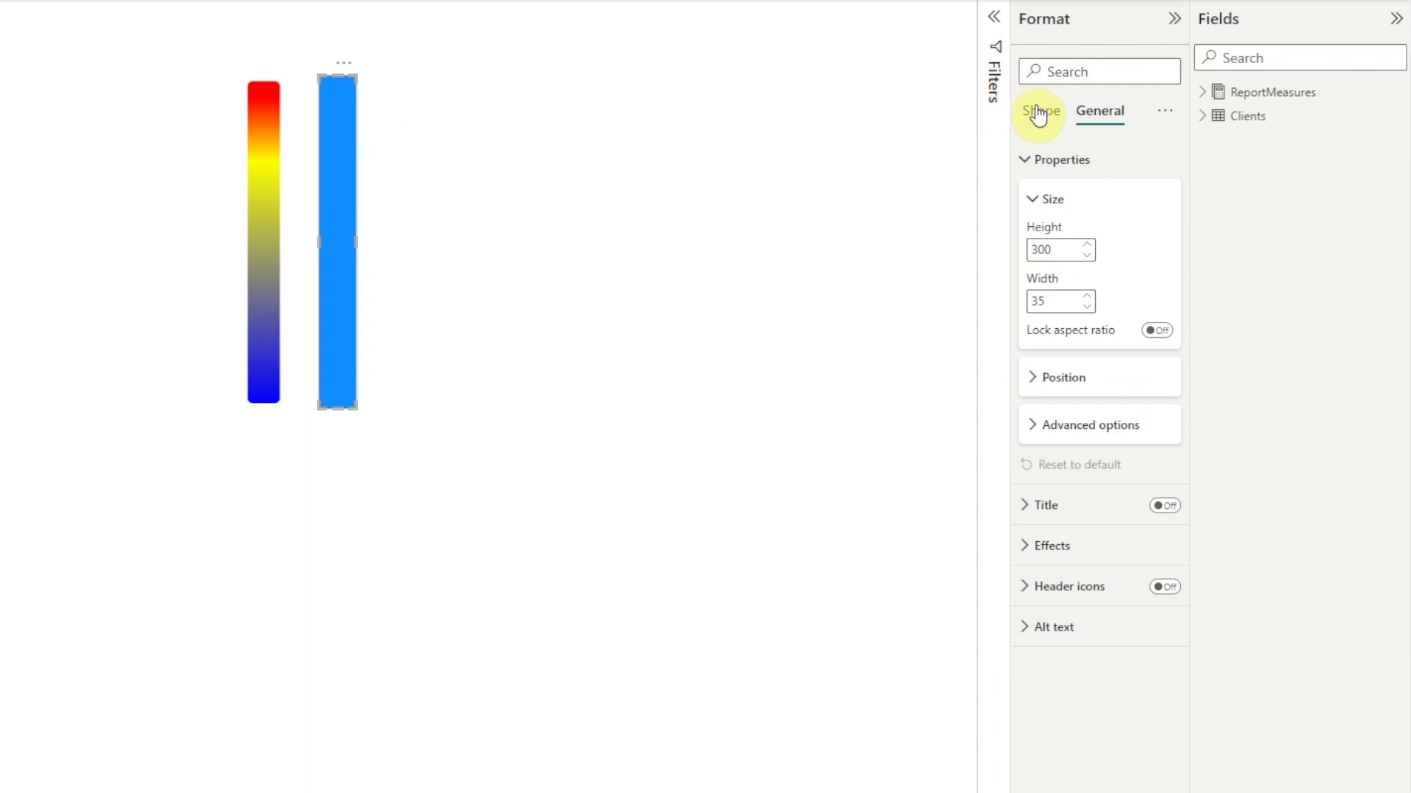
Make the rectangle's fill 100% transparent with a grey 5 px border.
click(1039, 111)
click(1026, 243)
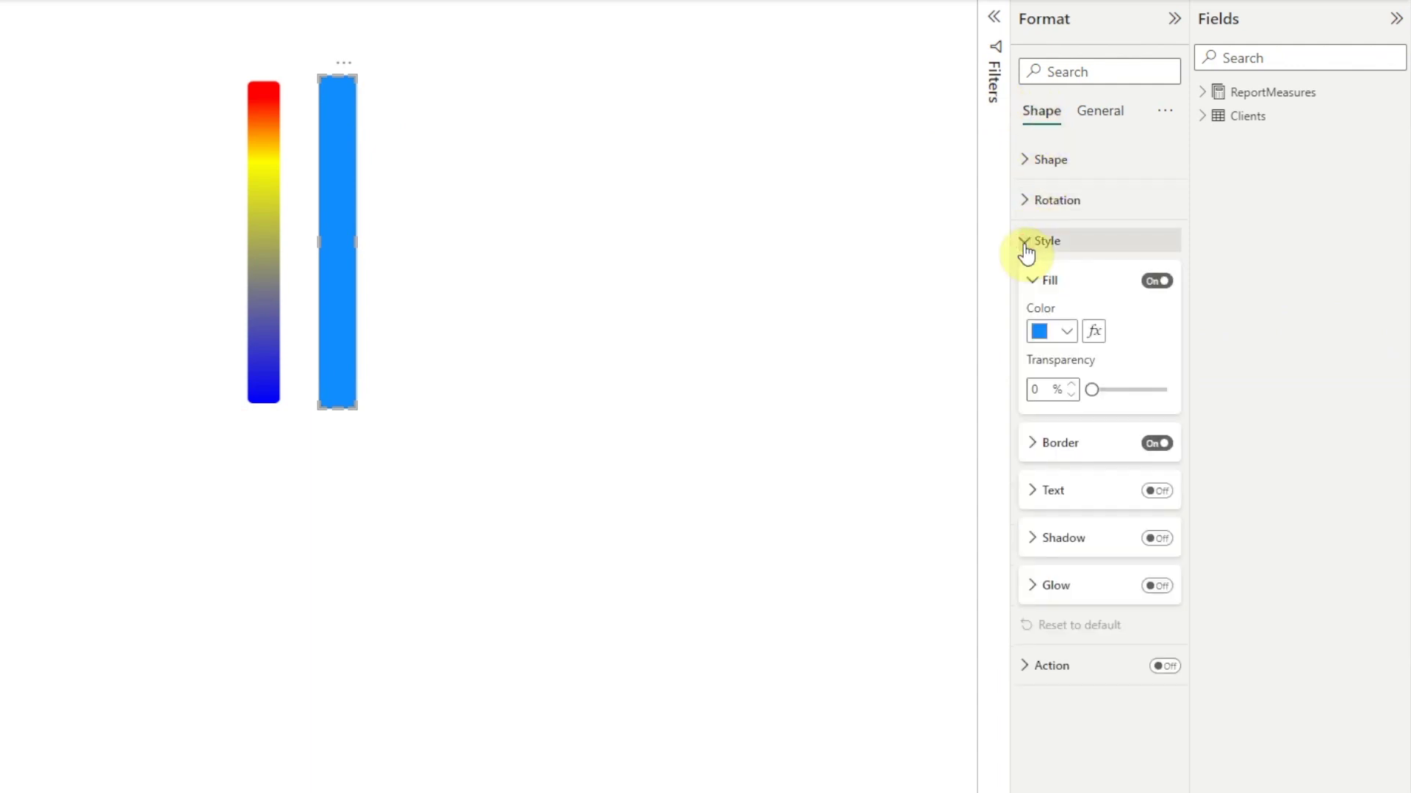
drag(1089, 390, 1193, 397)
click(1031, 444)
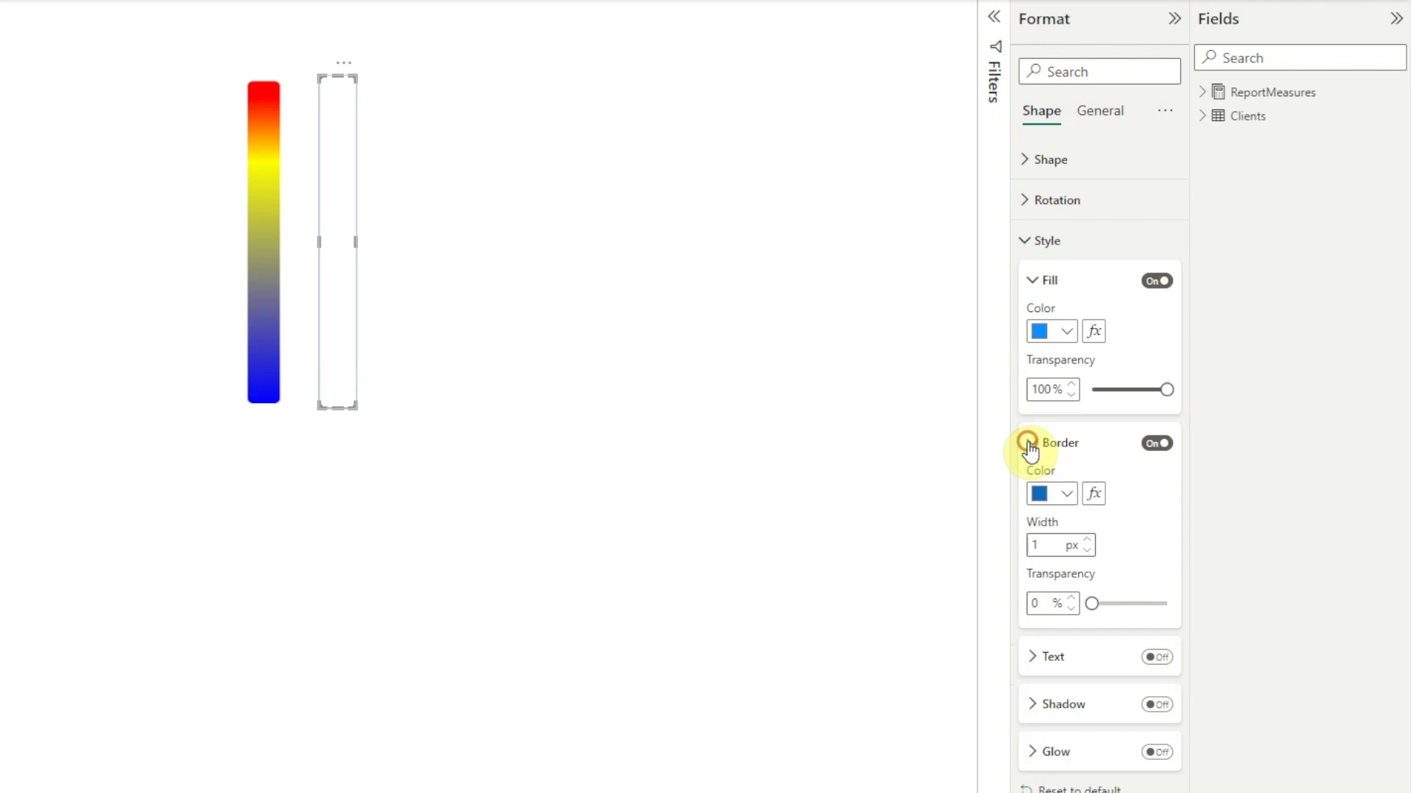
click(1069, 496)
click(1052, 663)
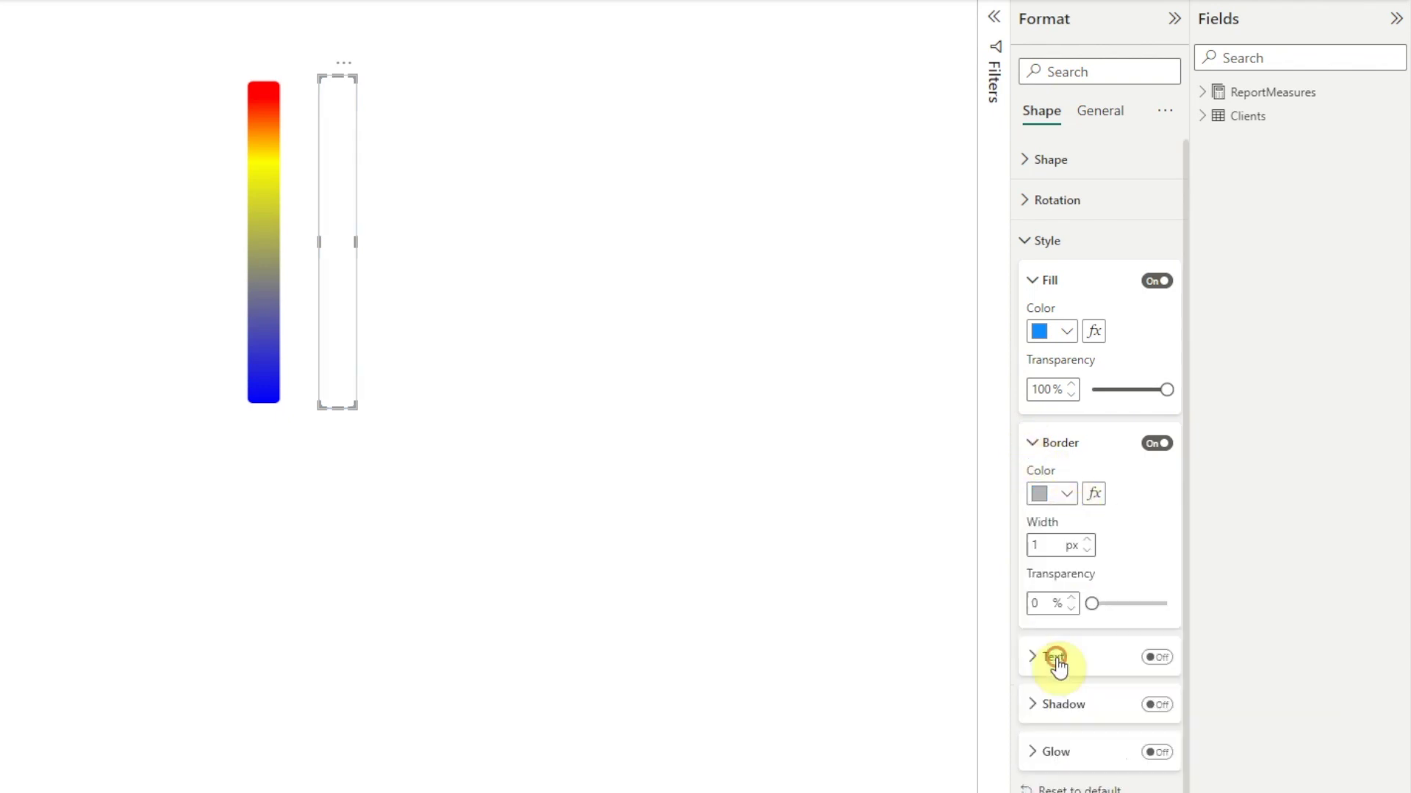
click(1087, 540)
click(1087, 540)
click(1087, 540)
click(1087, 540)
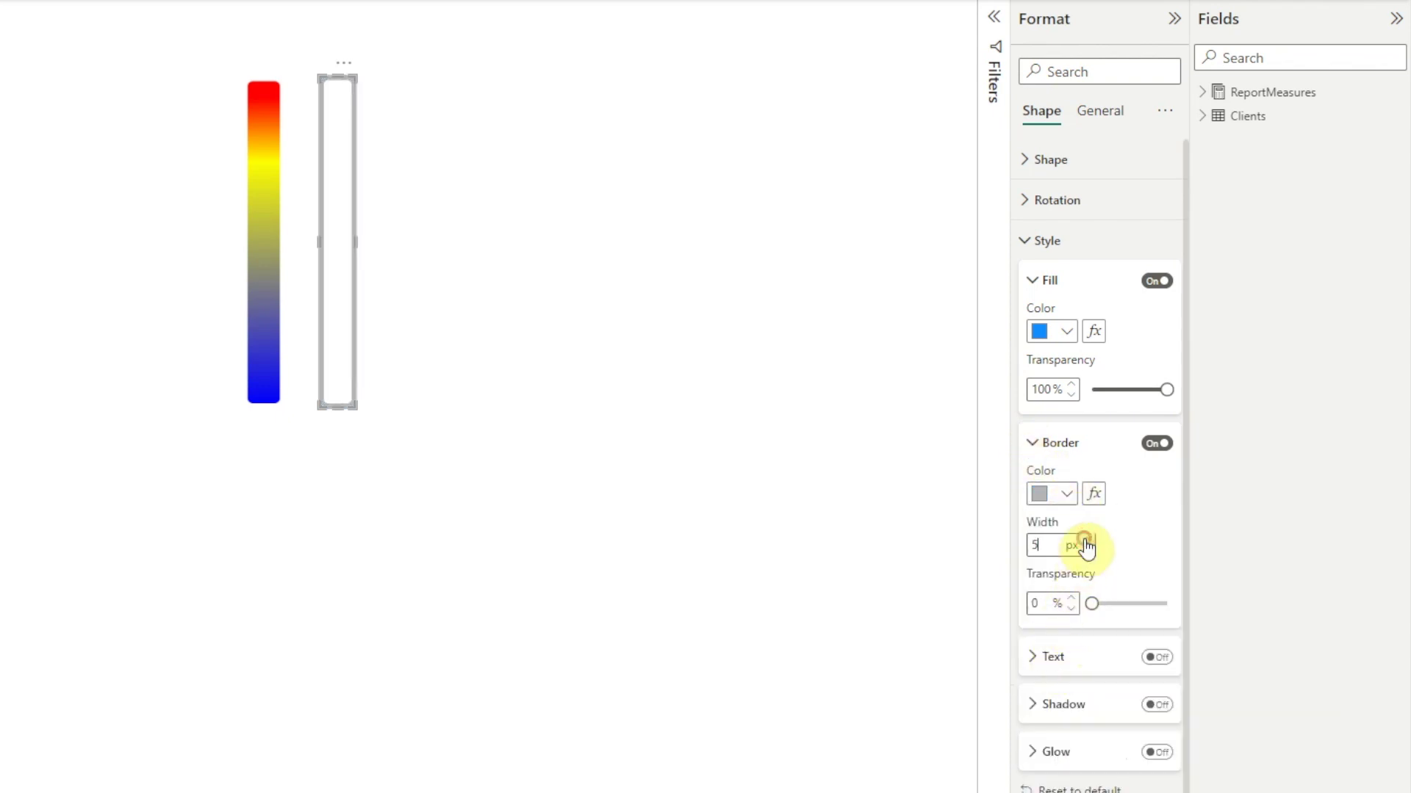
Place the outline over the gradient bar and align the two to centre and middle.
click(1094, 114)
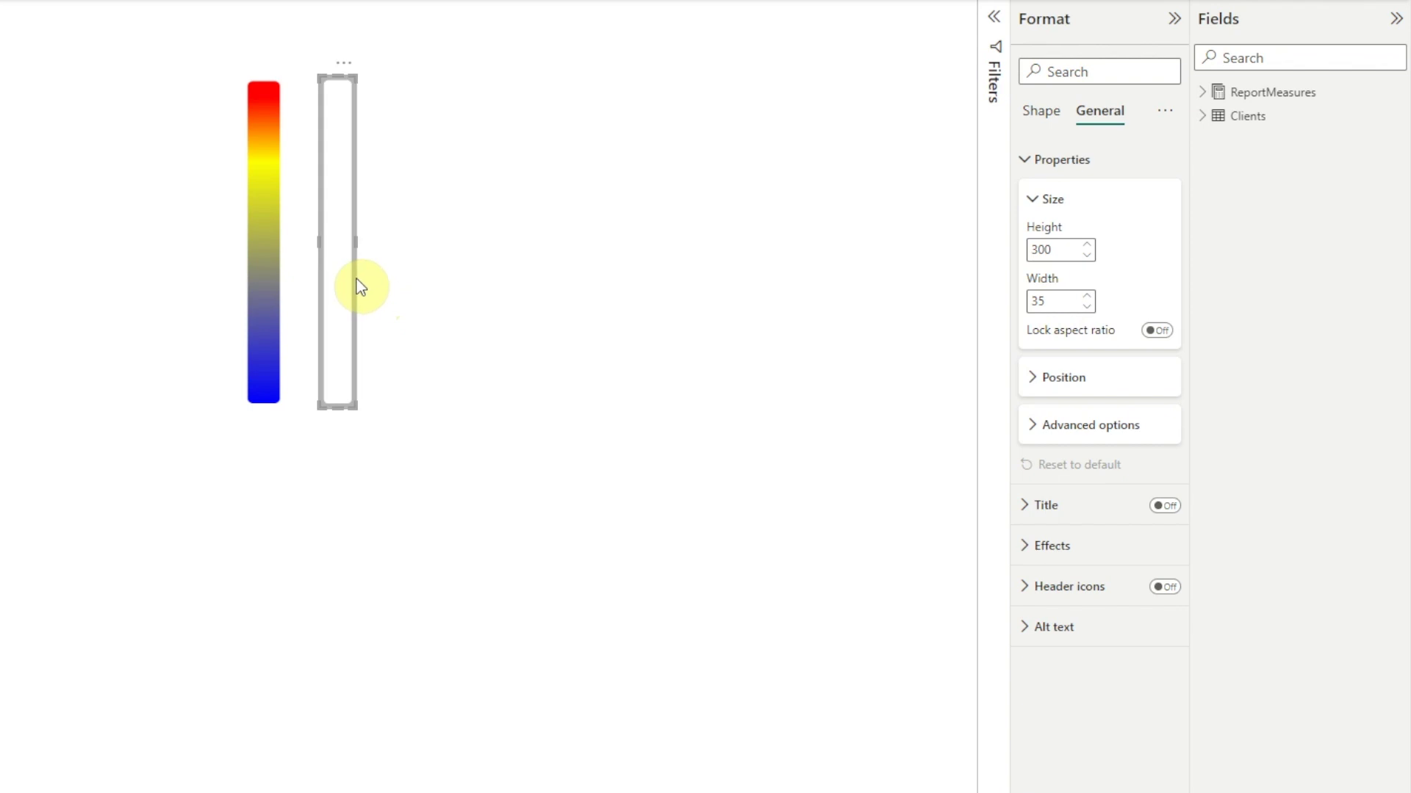
drag(354, 266, 284, 268)
click(324, 258)
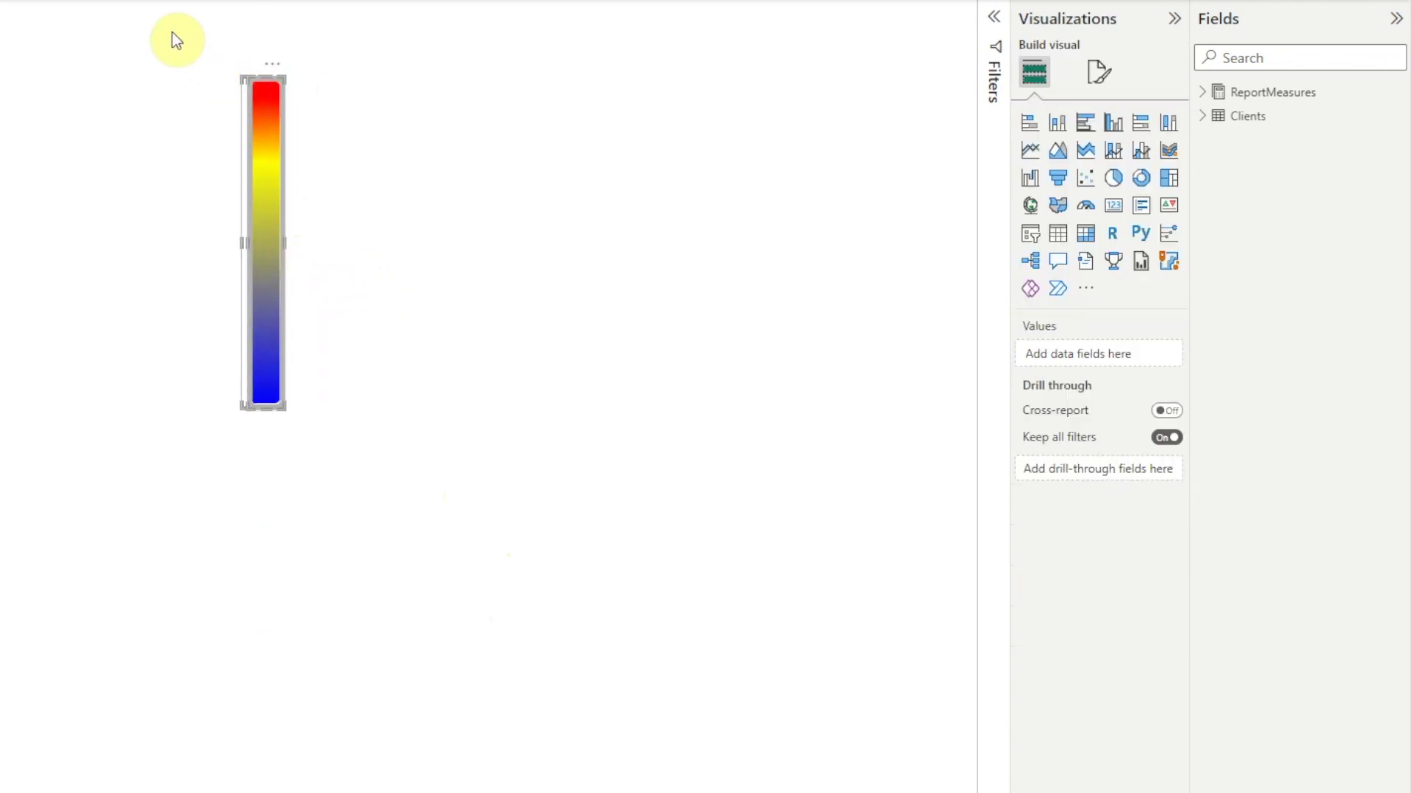
mouse_move(173, 38)
mouse_down()
mouse_move(360, 302)
mouse_move(447, 512)
mouse_move(401, 490)
mouse_up()
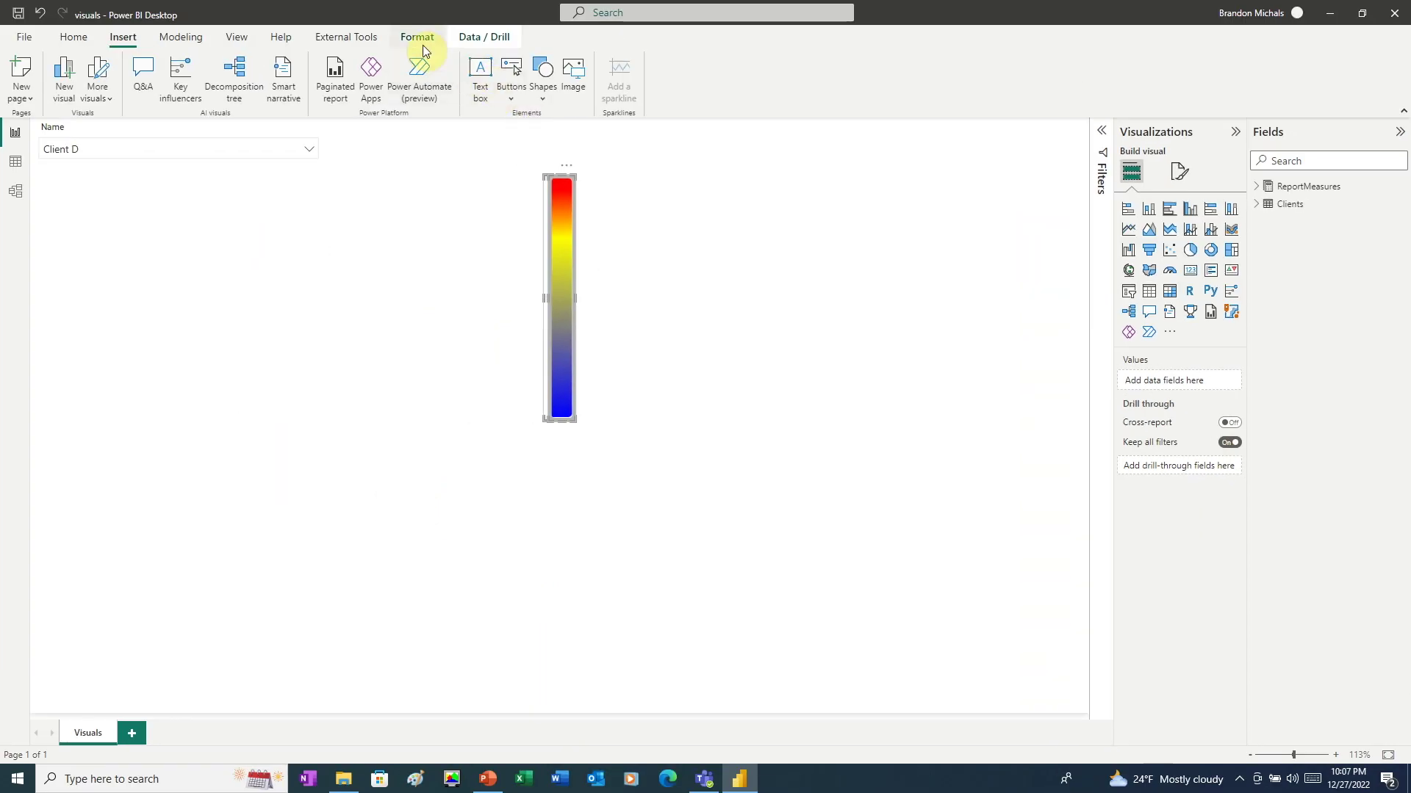
click(420, 44)
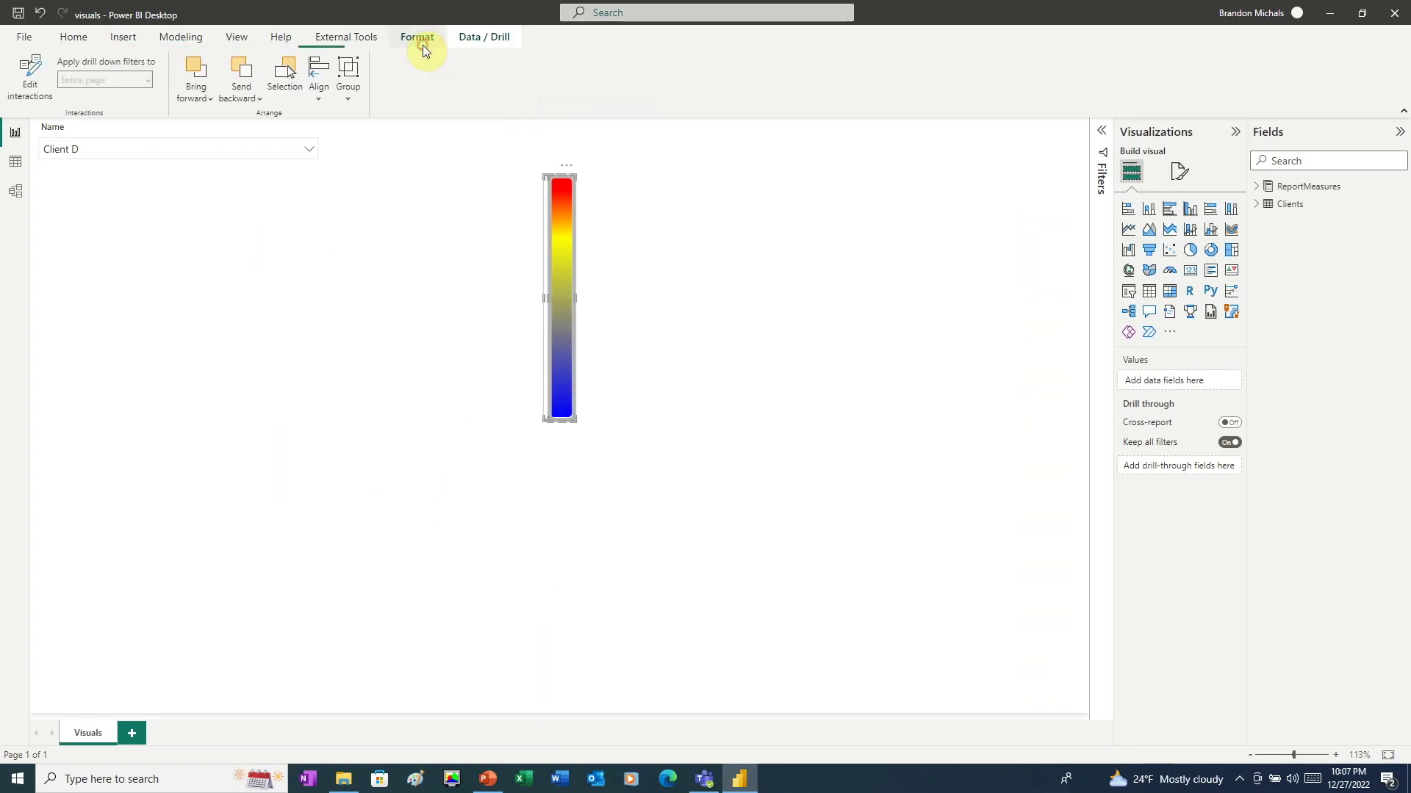
click(316, 102)
click(356, 147)
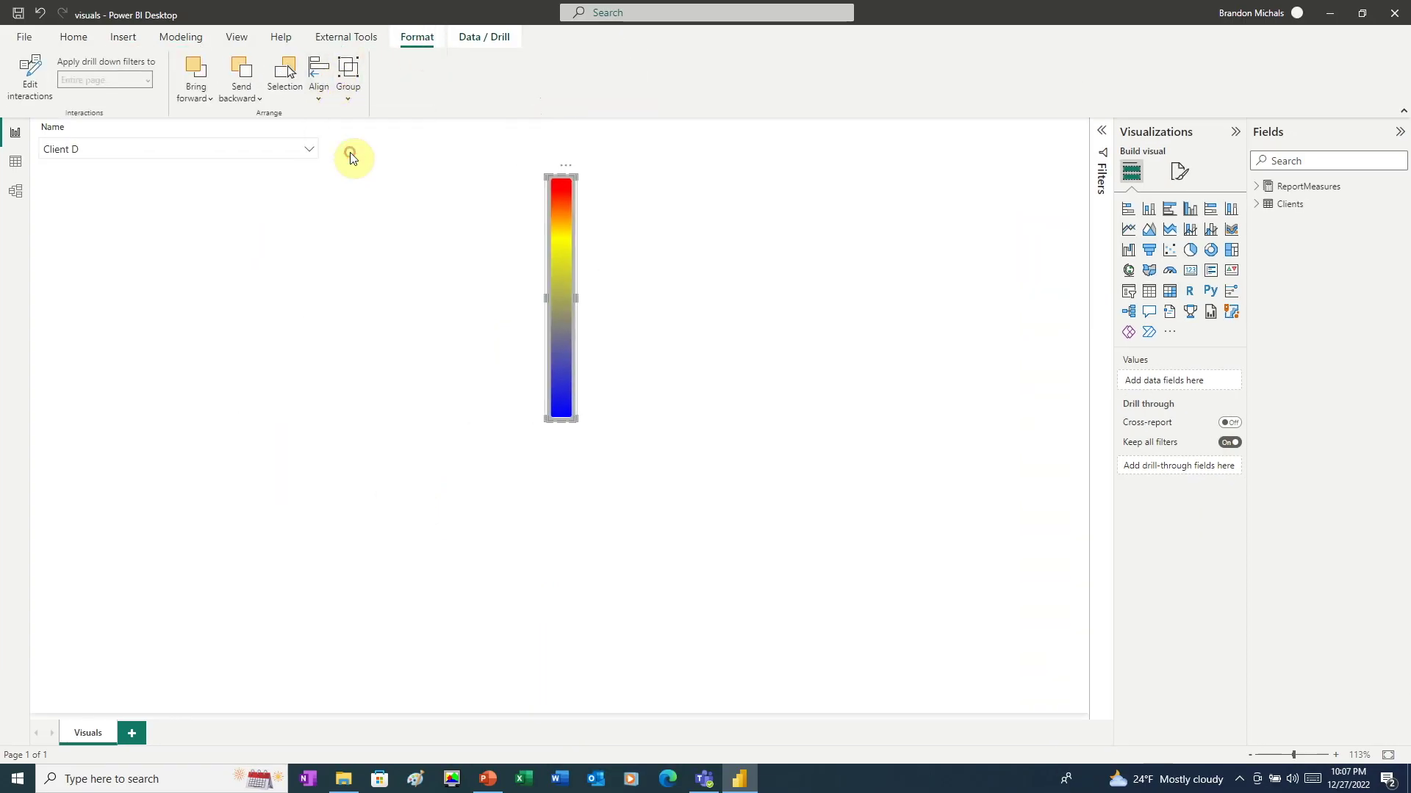
click(321, 94)
click(371, 220)
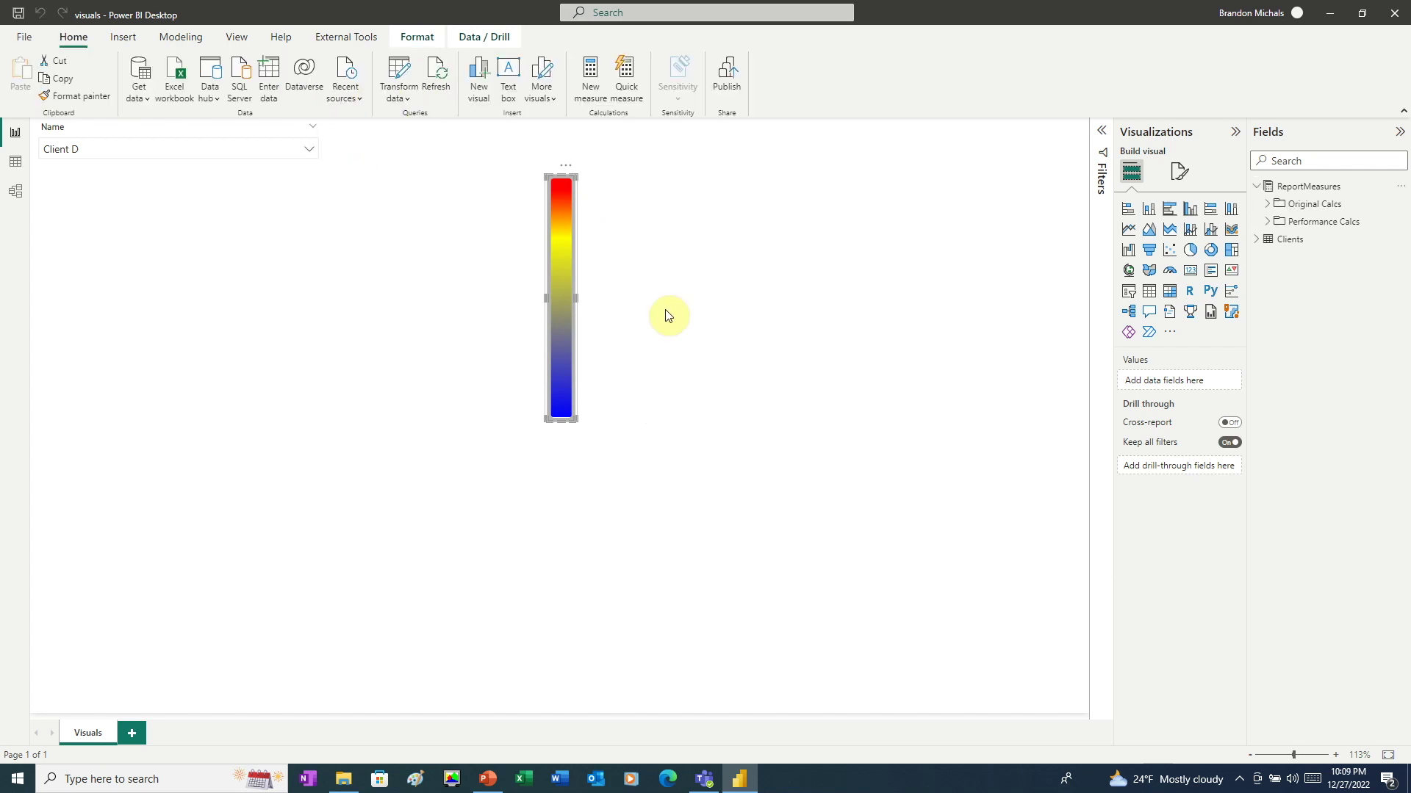
Add a column chart of Performance Max to the right of the thermometer.
click(1149, 209)
drag(189, 554, 856, 293)
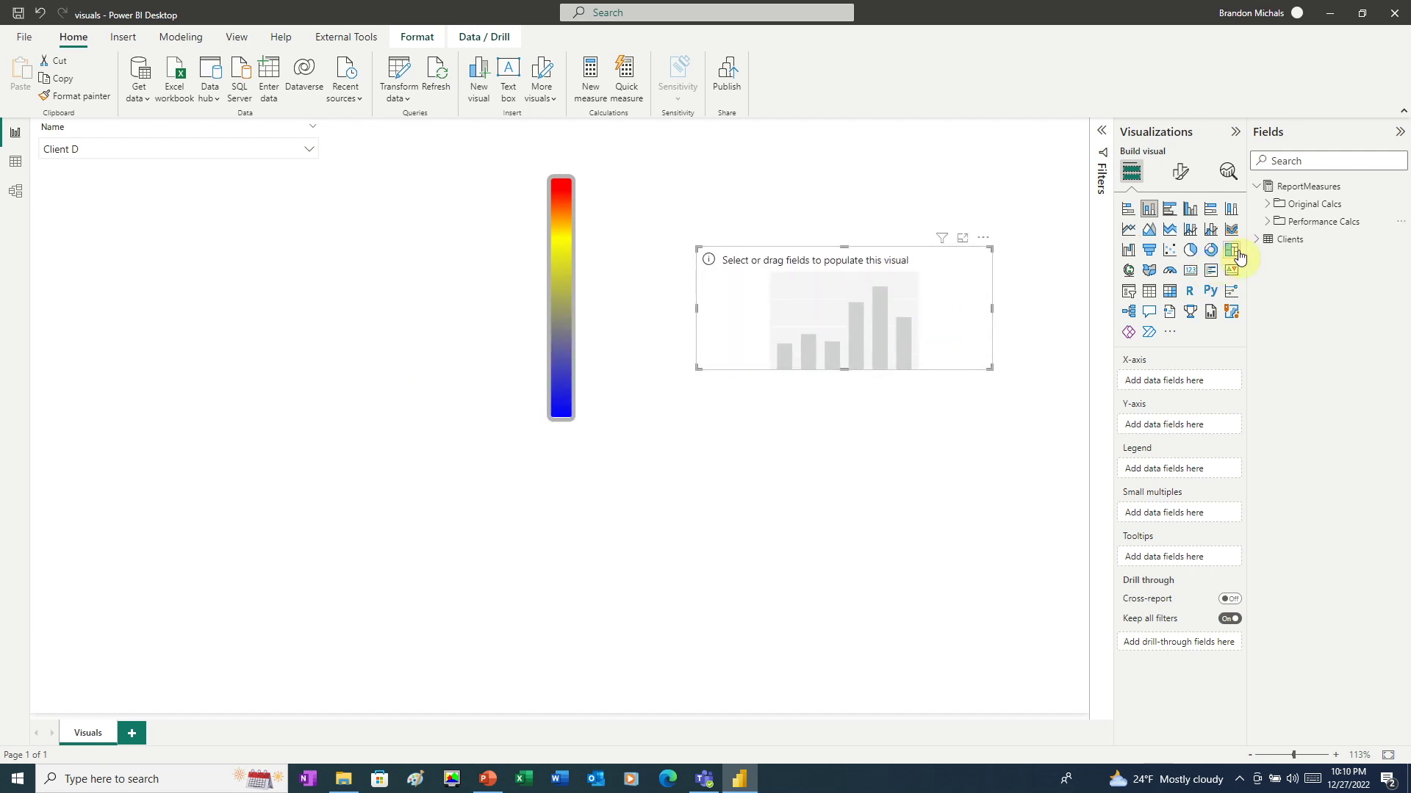
click(1269, 223)
drag(1352, 270, 860, 317)
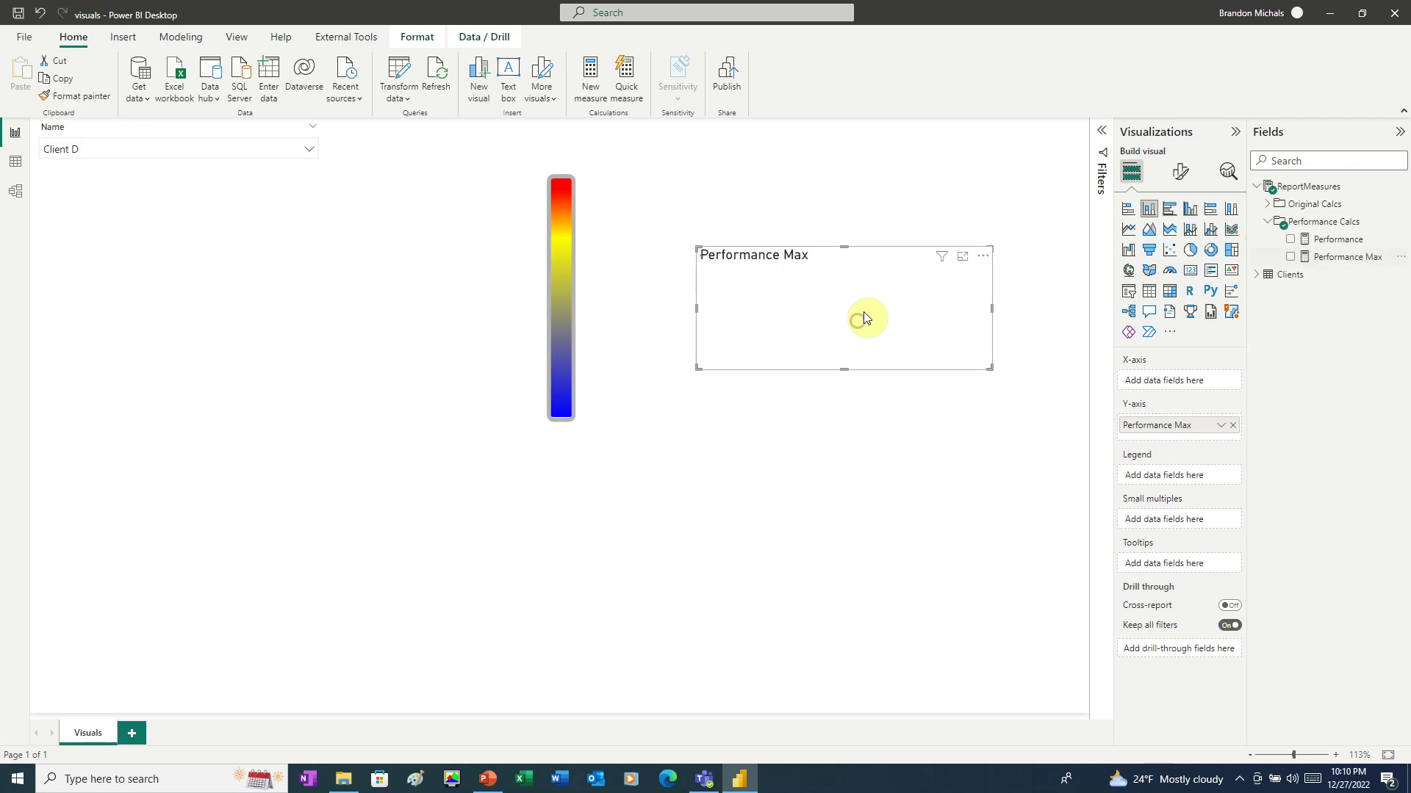
click(1328, 263)
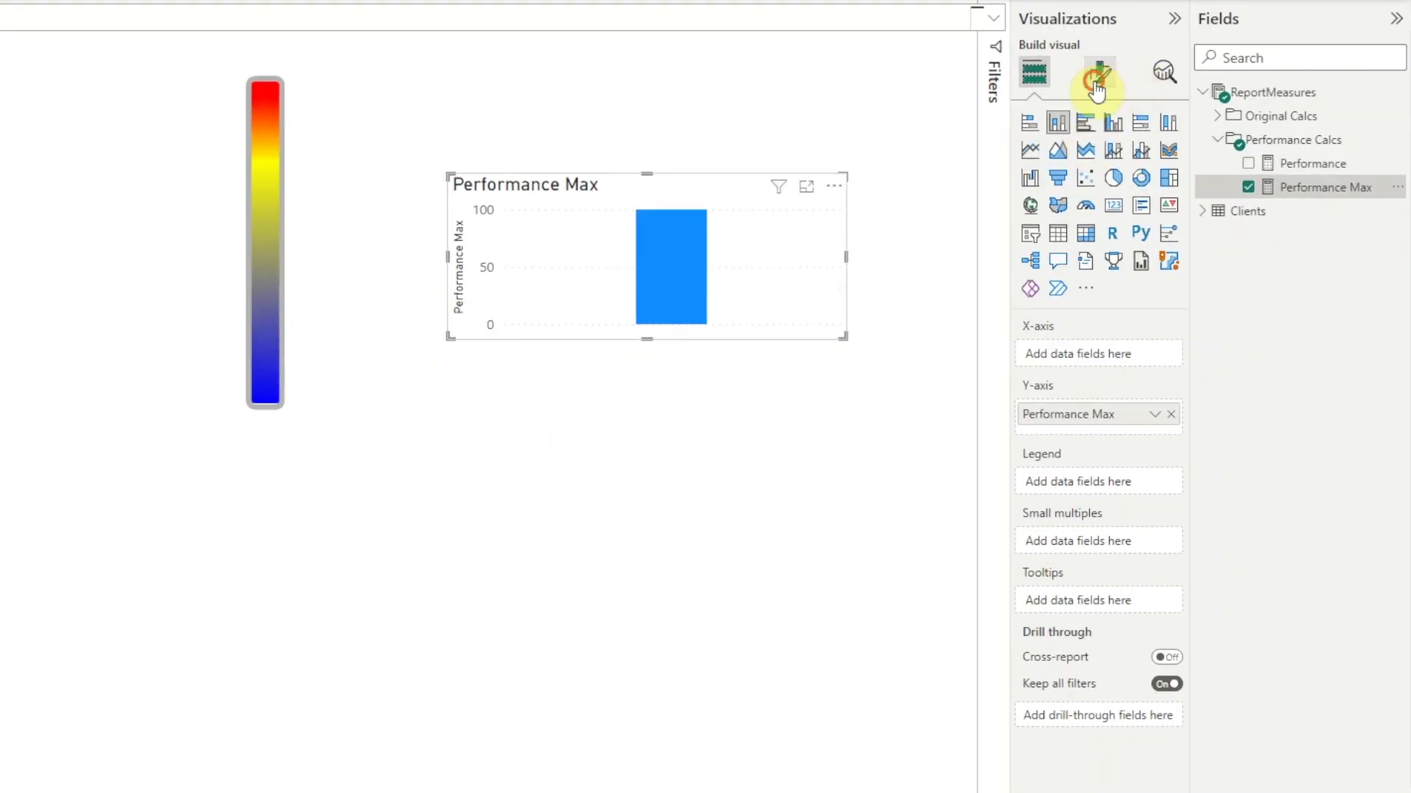
Hide the chart's Y-axis, axis title and chart title, and move it toward the thermometer.
click(1096, 77)
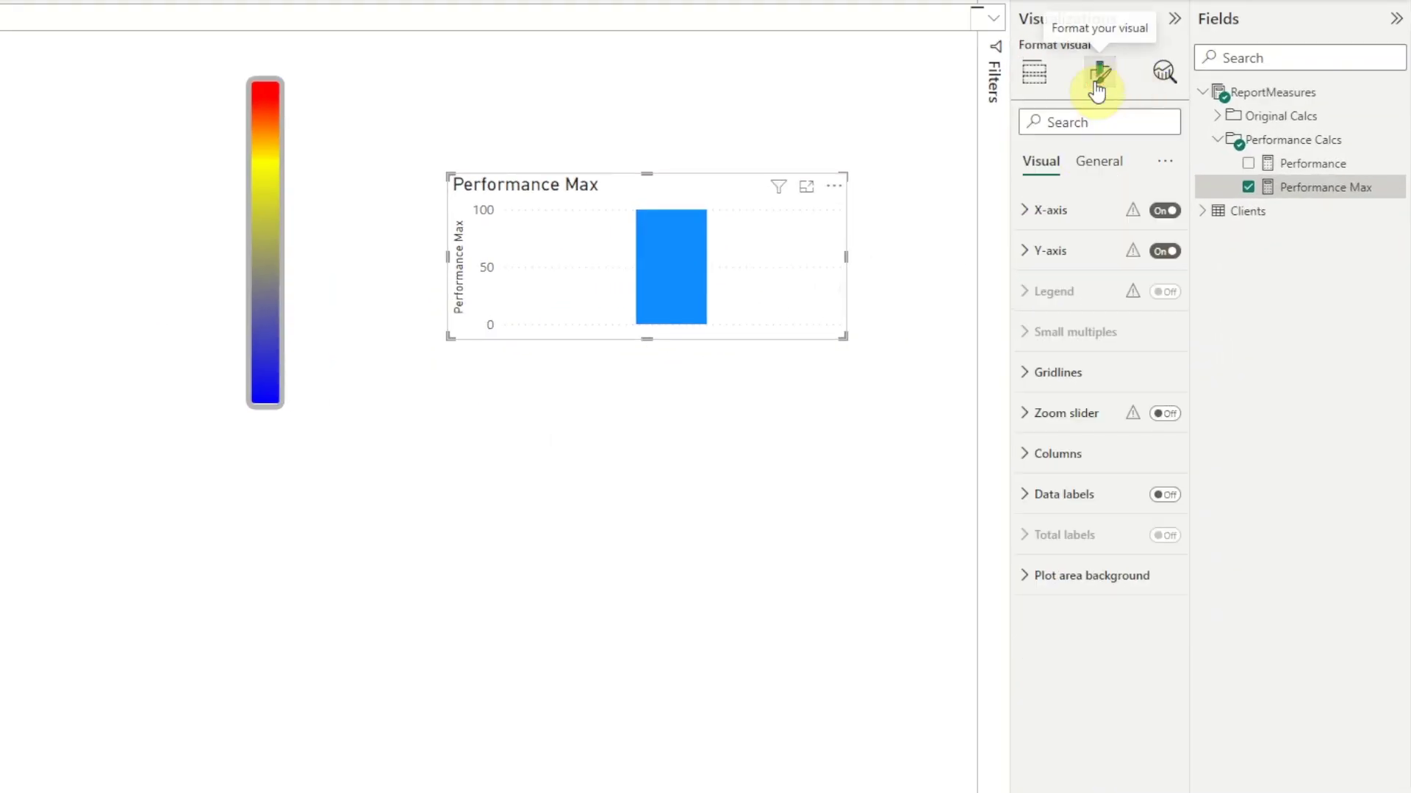
click(1164, 252)
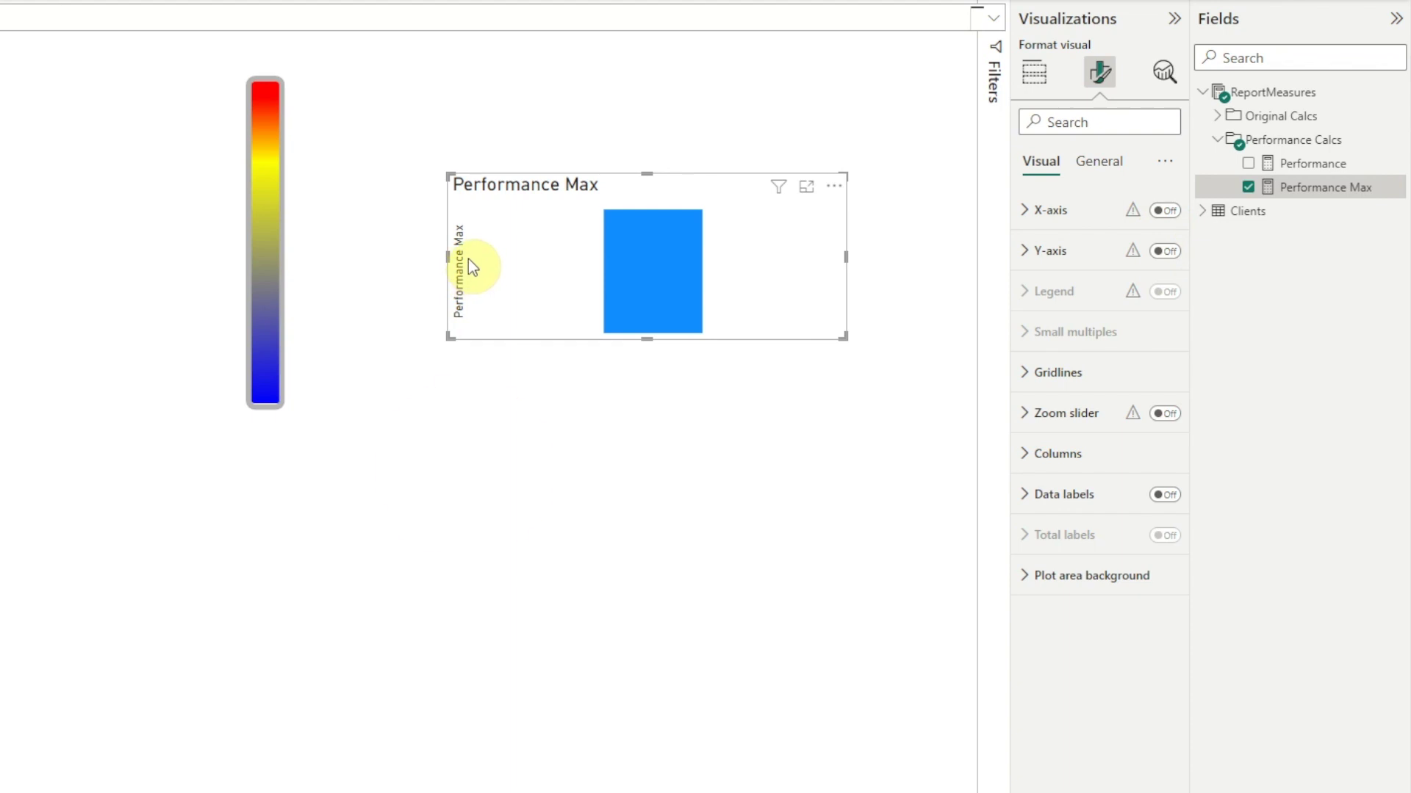
click(1026, 250)
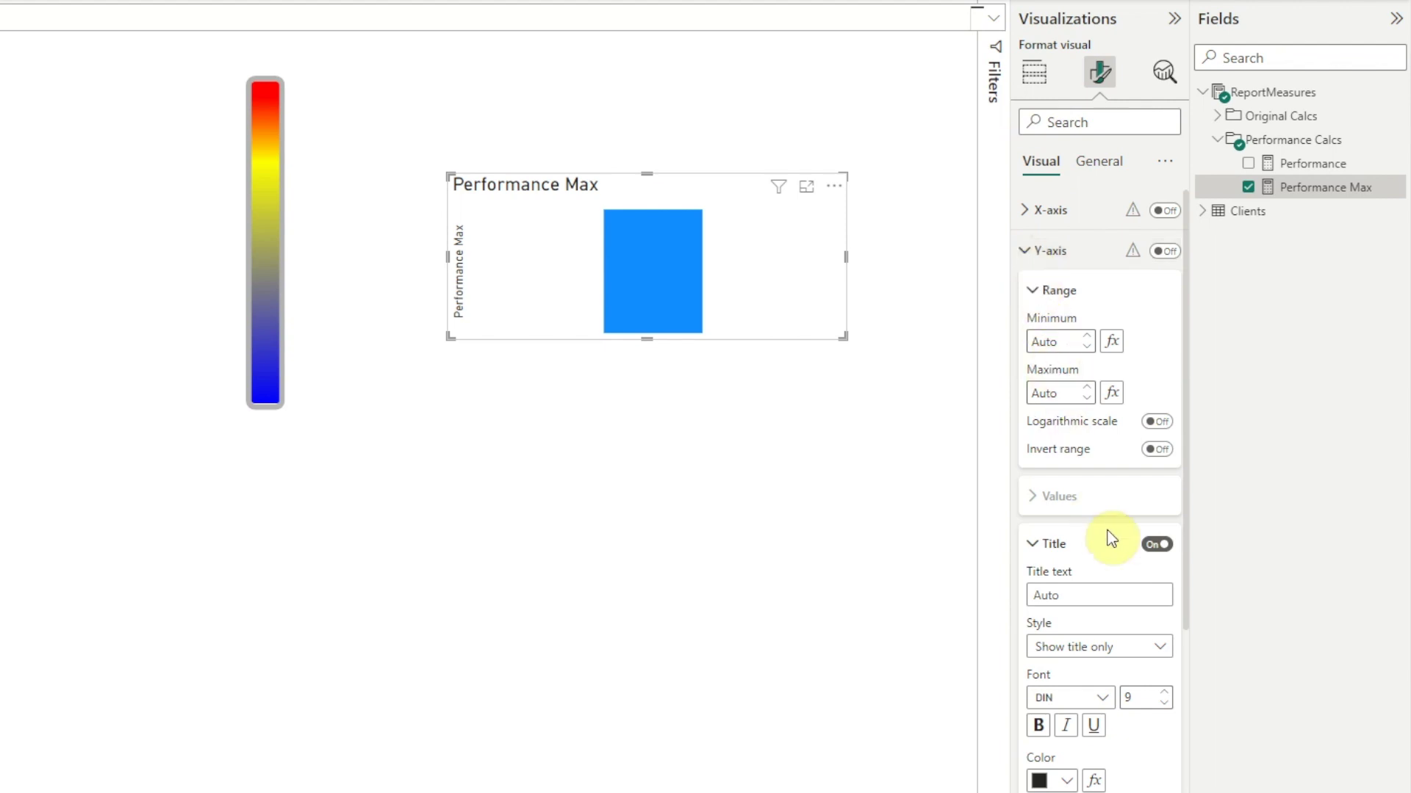
click(1156, 545)
click(1023, 252)
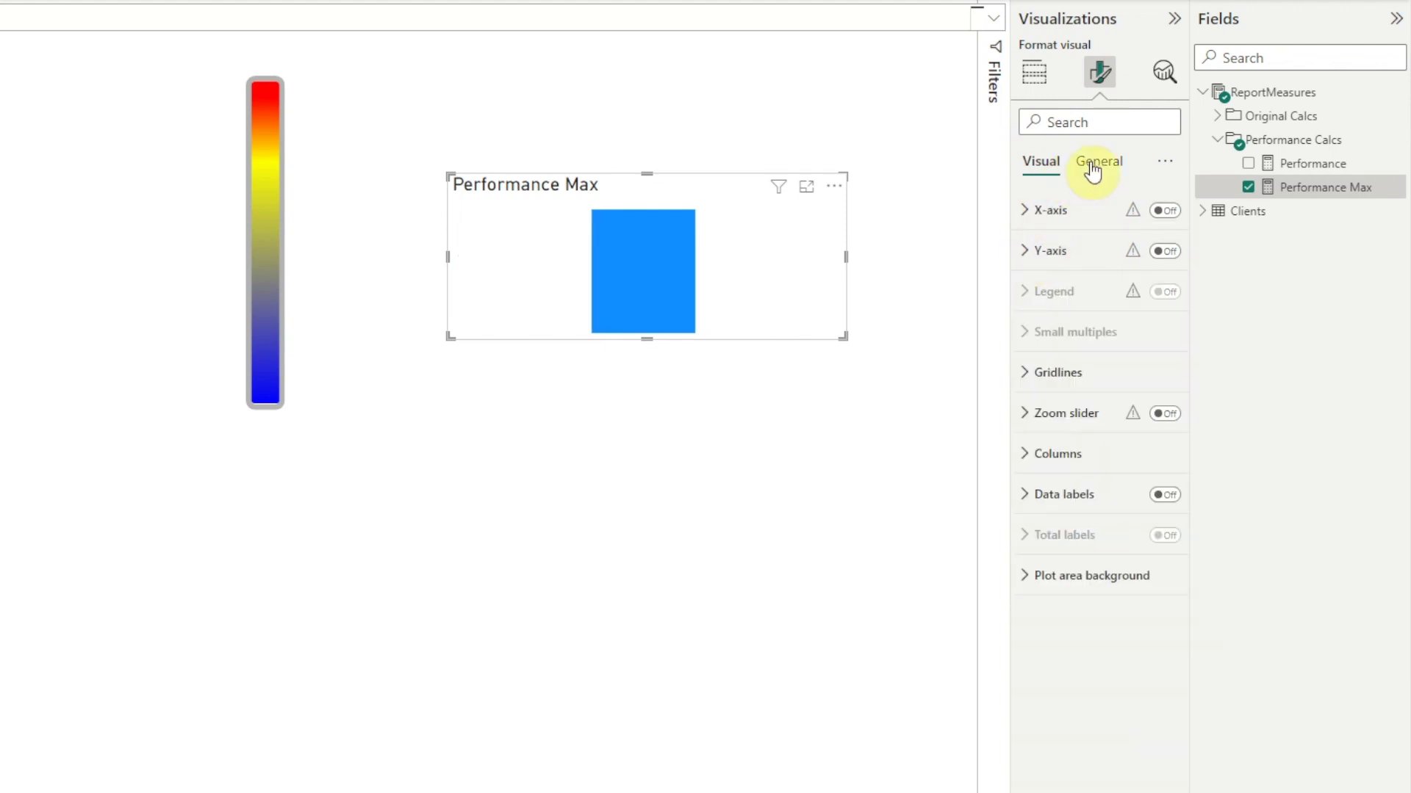
click(1100, 163)
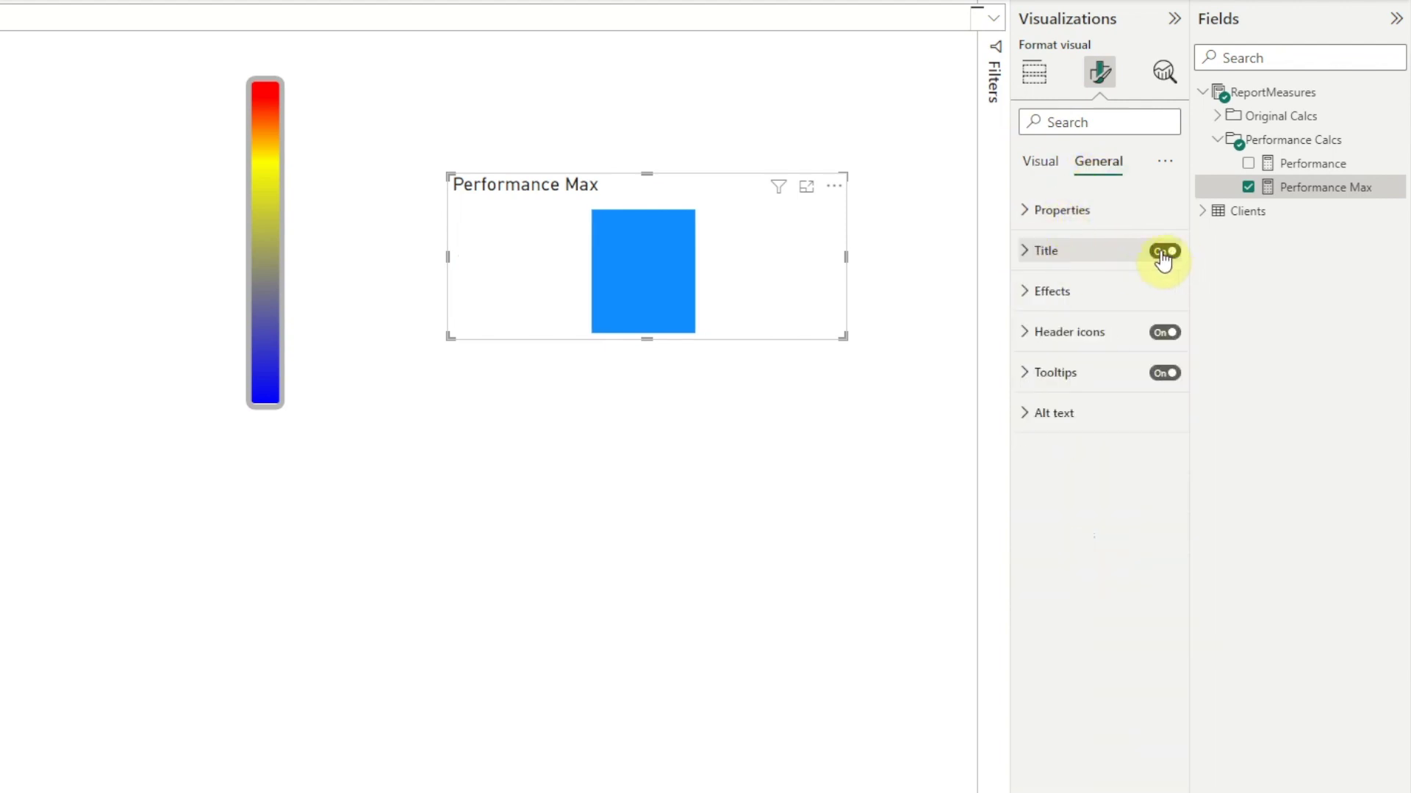
click(1163, 252)
drag(796, 269, 512, 327)
Stretch the chart taller, slide it onto the thermometer and turn off its background.
drag(402, 242, 392, 63)
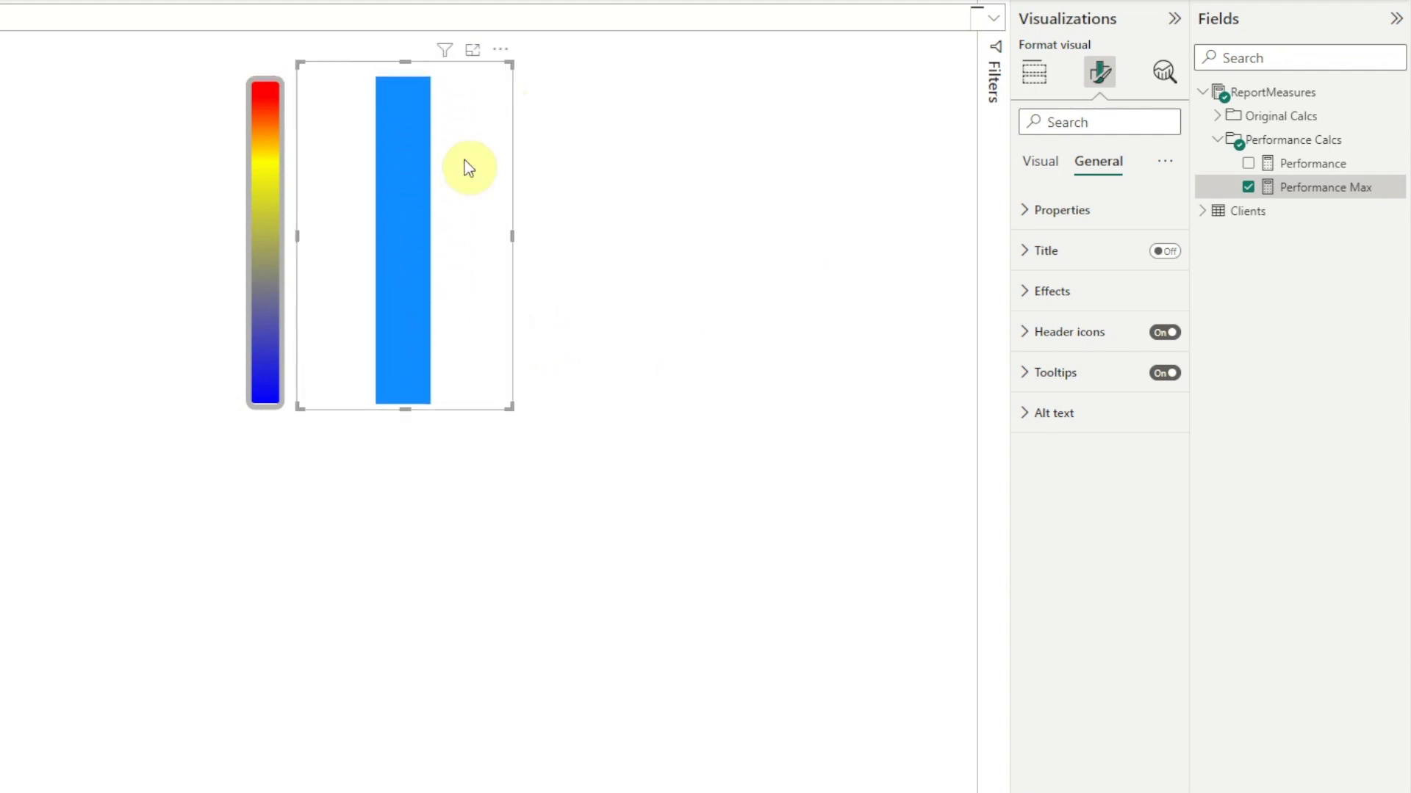
drag(465, 162, 351, 185)
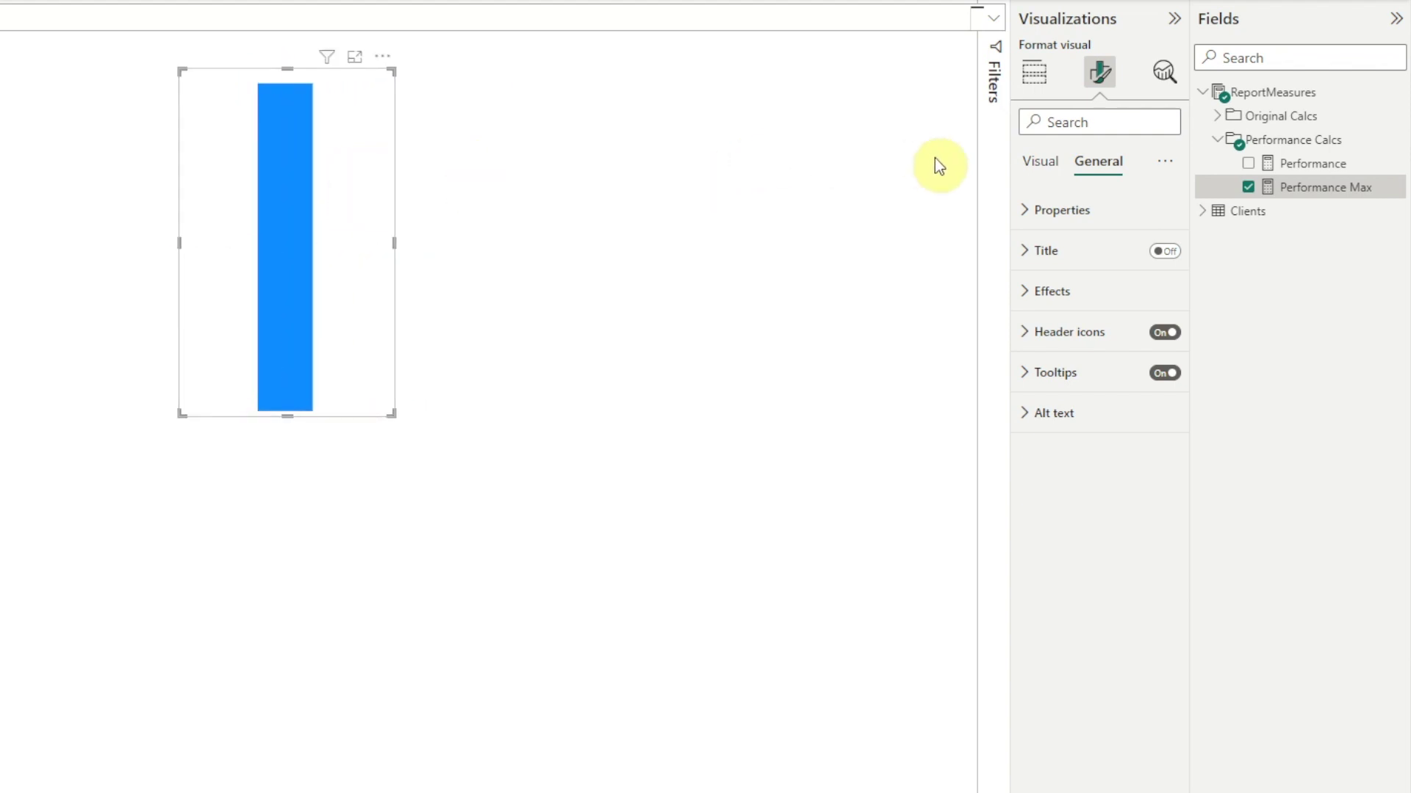
click(1025, 291)
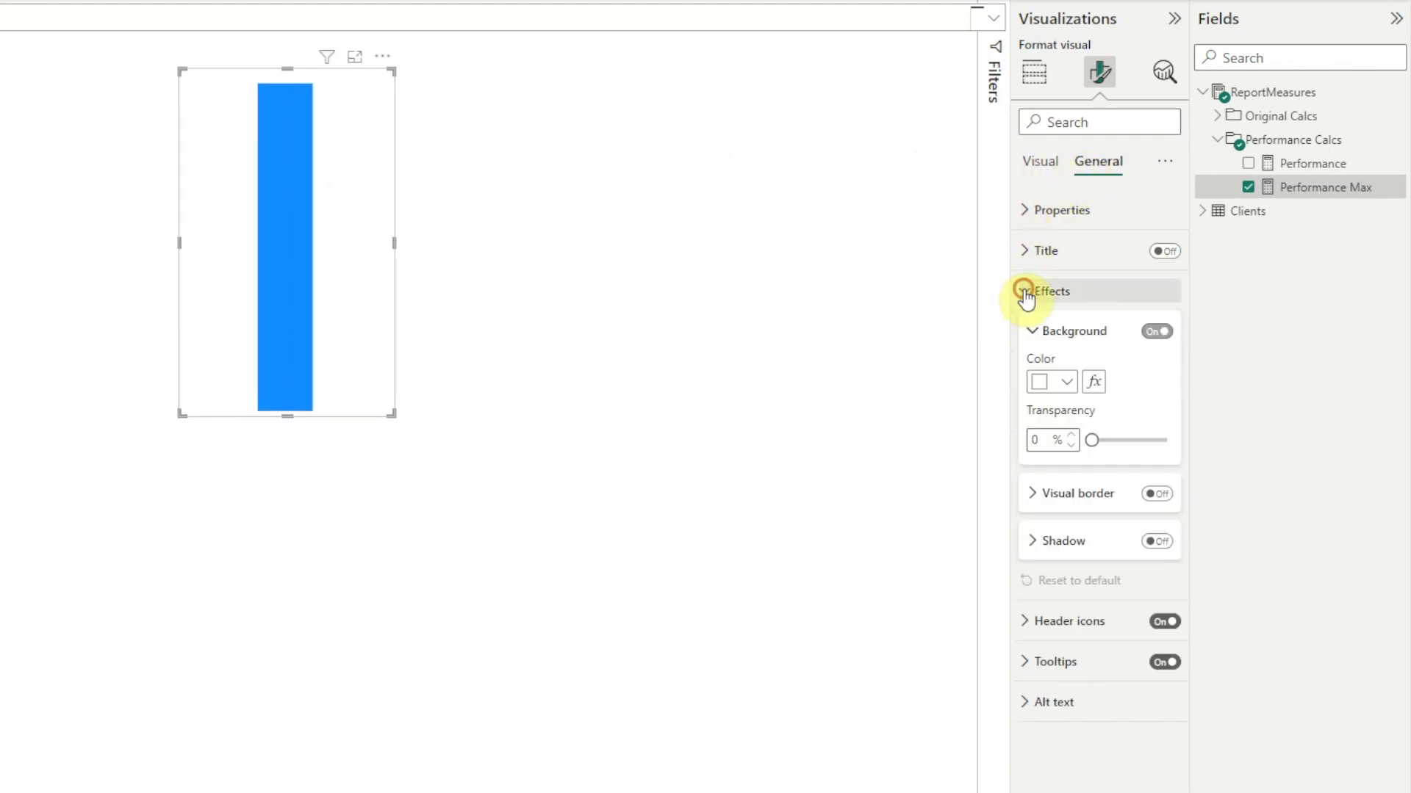
click(1150, 332)
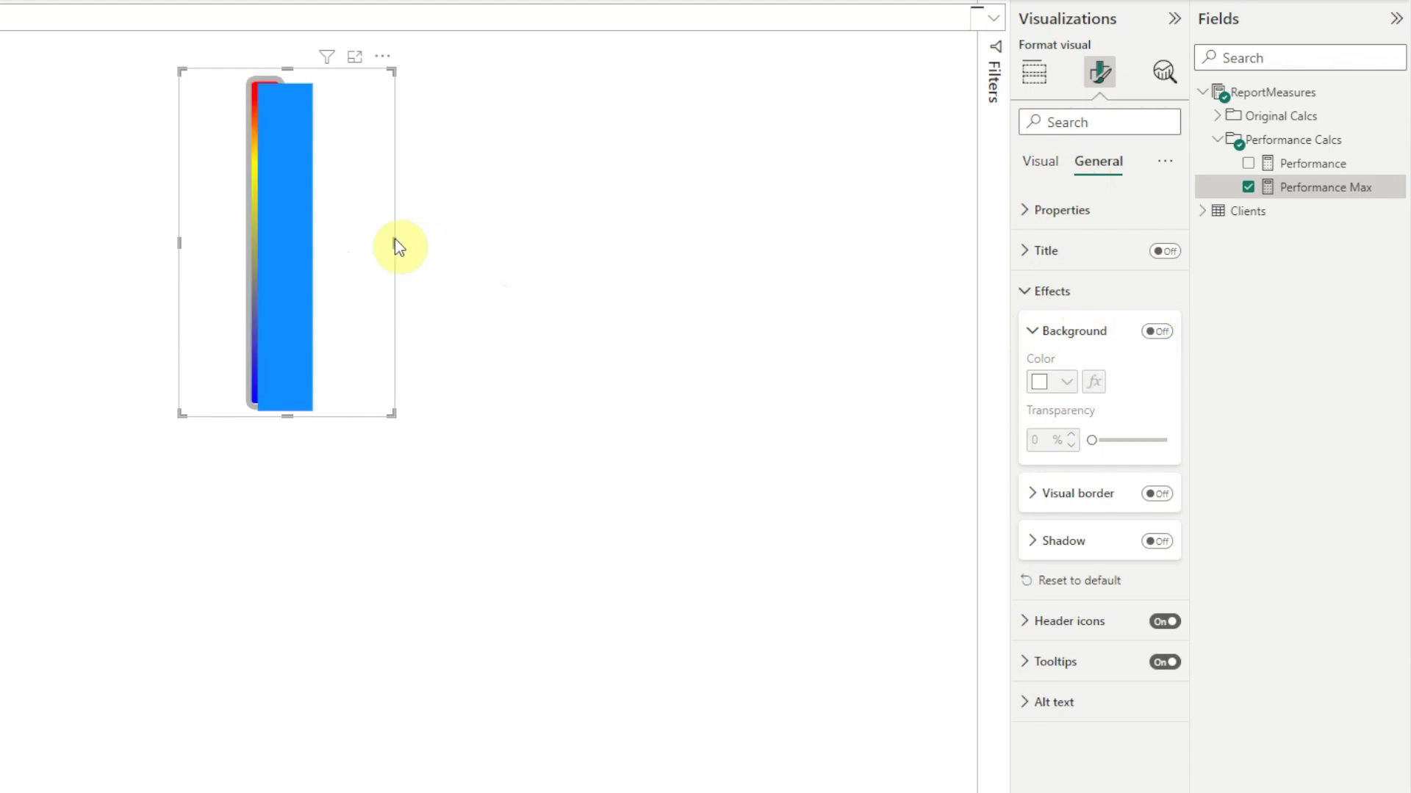
right_click(372, 239)
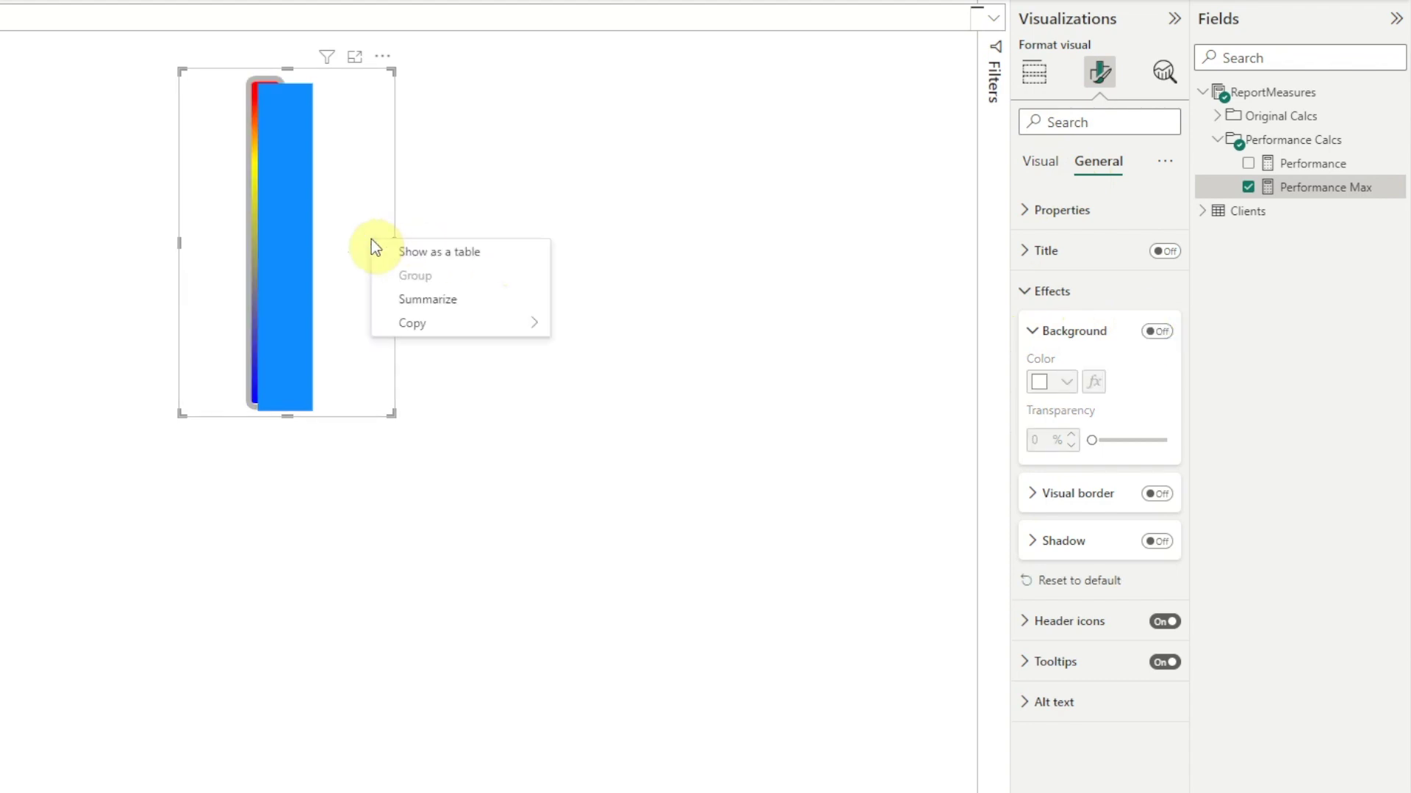
key(Escape)
Set the chart's vertical position to 59 and align it centred over the thermometer.
click(1024, 211)
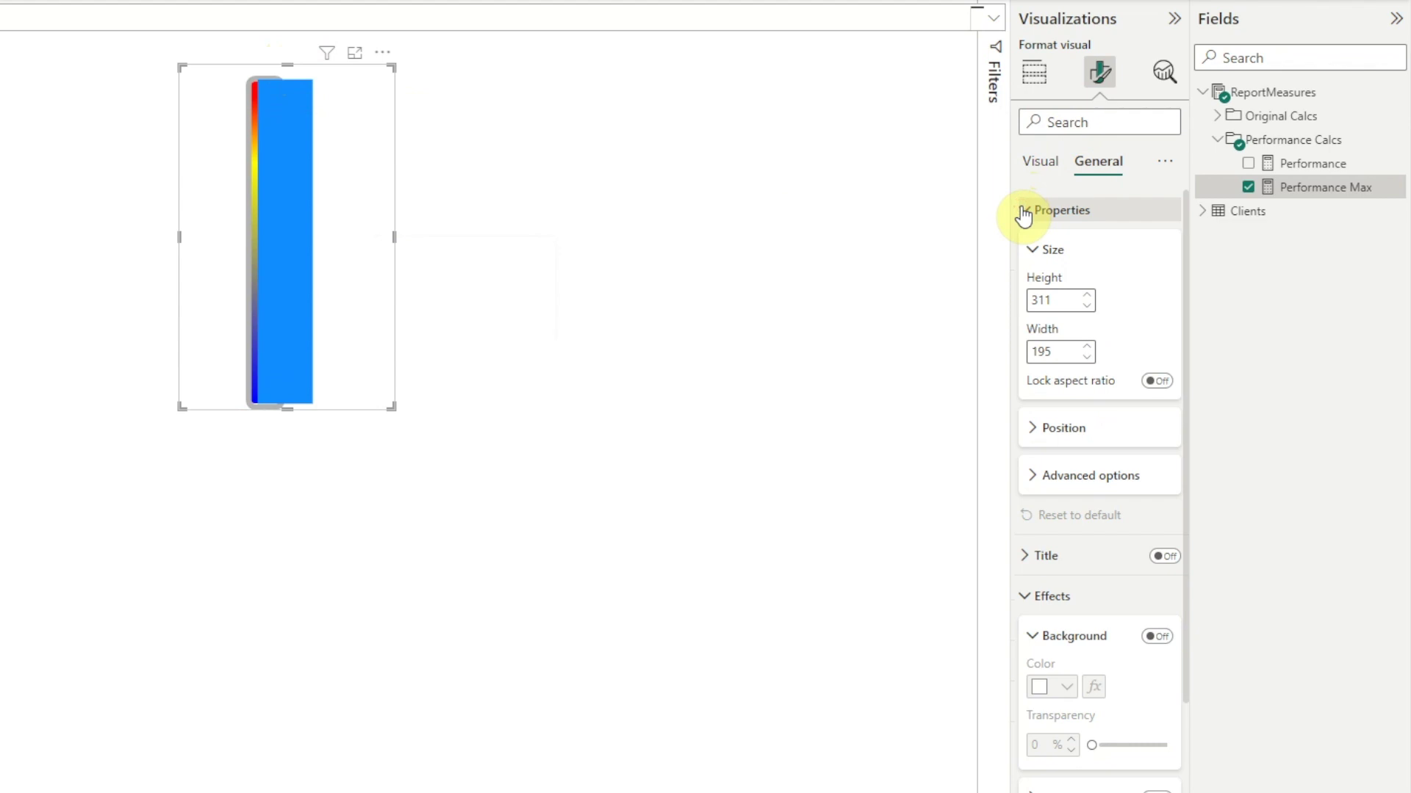
click(1031, 430)
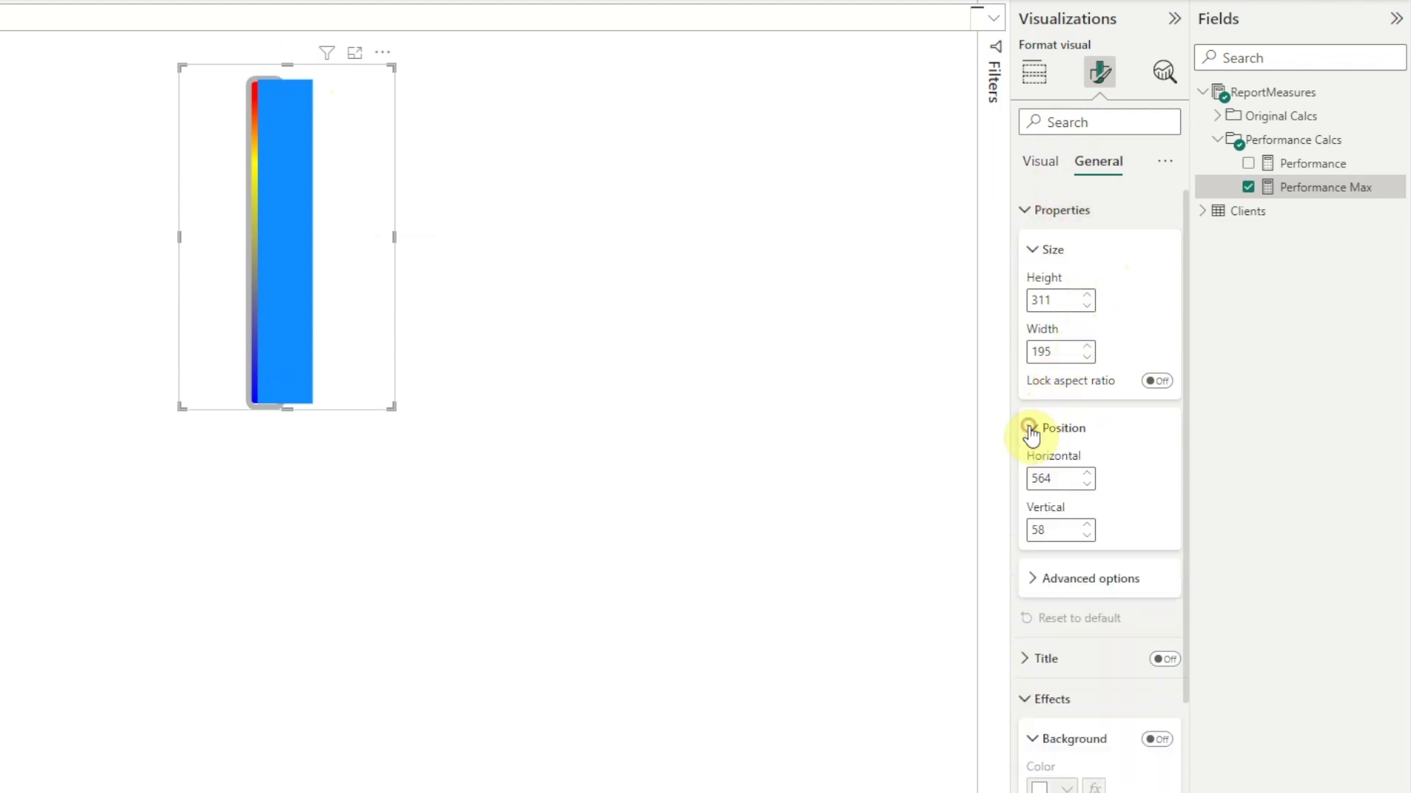
click(1085, 524)
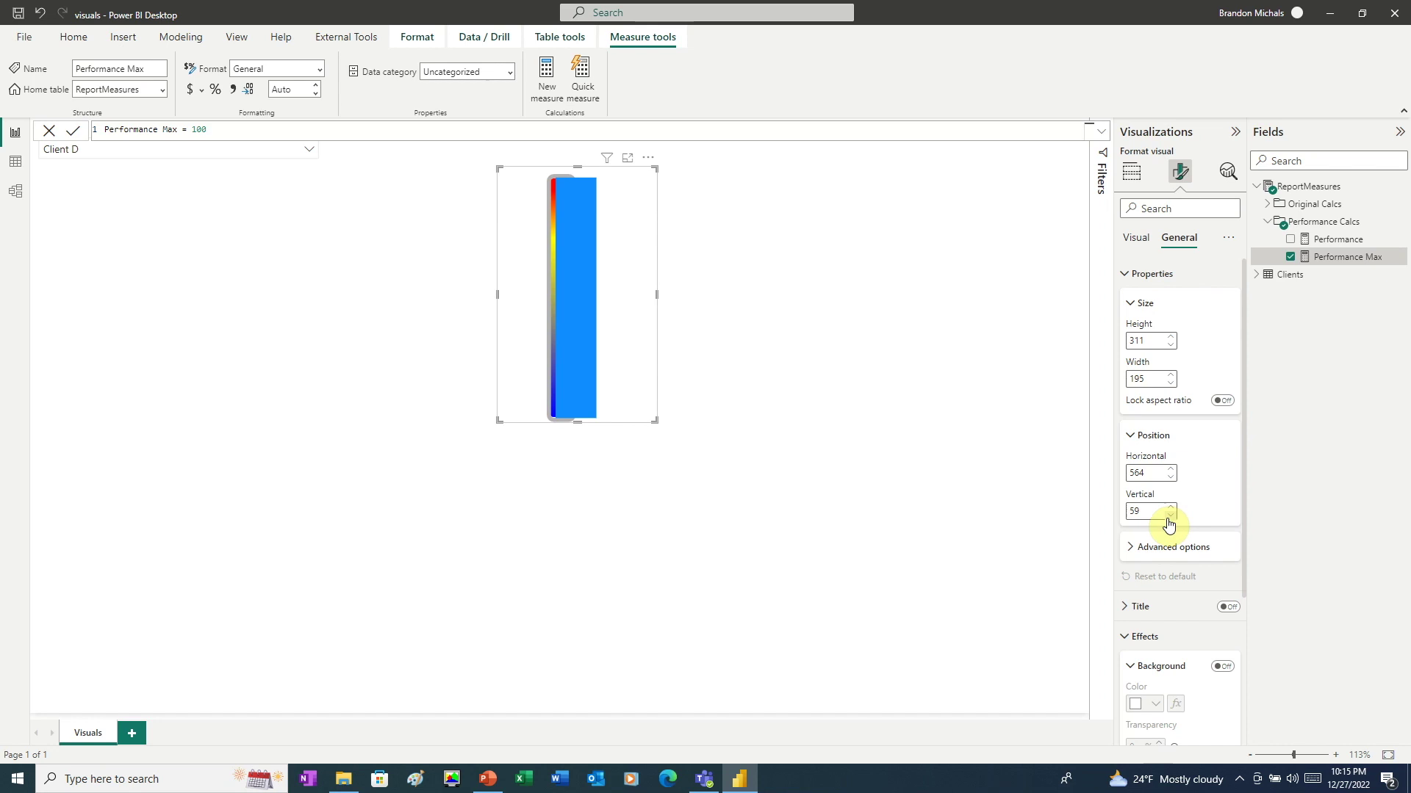
click(723, 485)
click(415, 37)
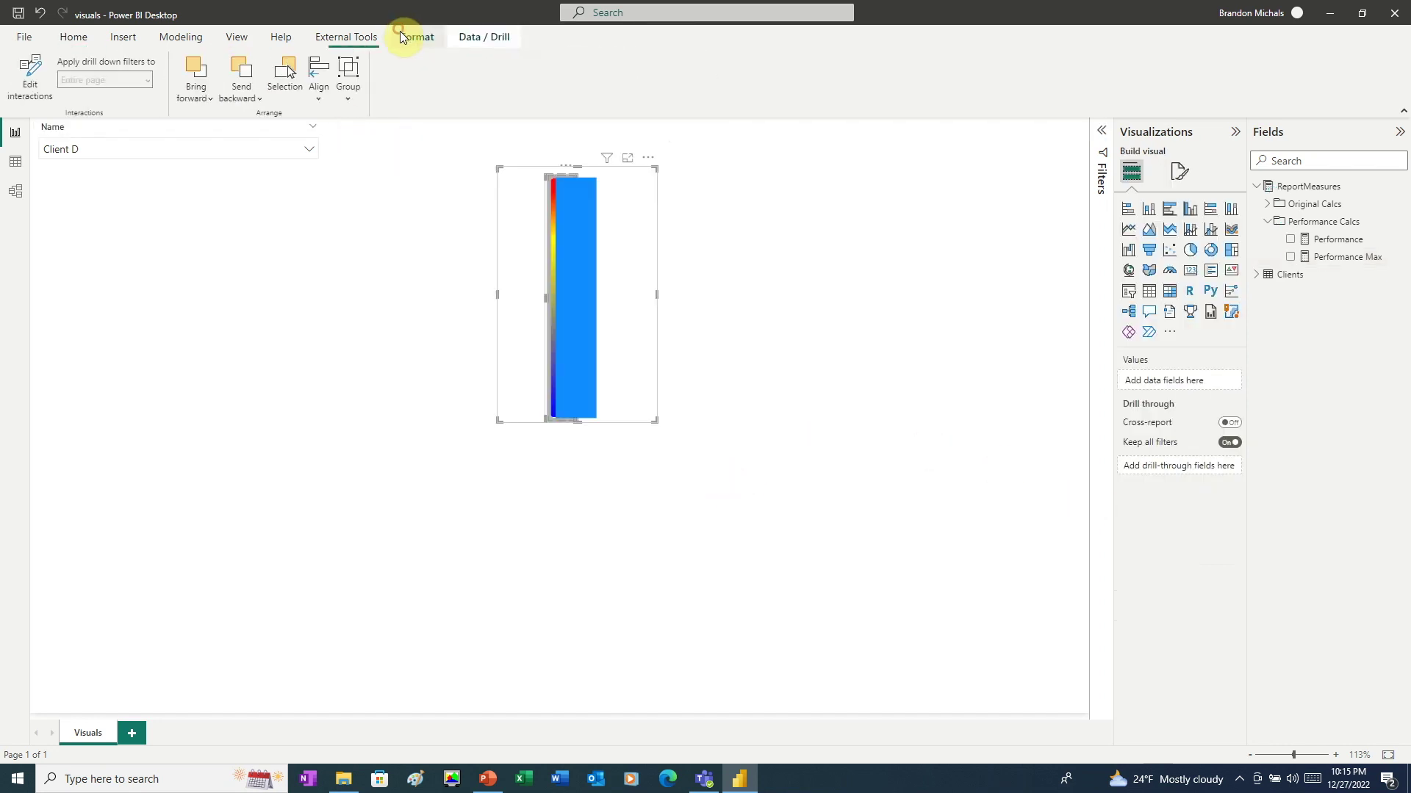
click(307, 103)
click(355, 152)
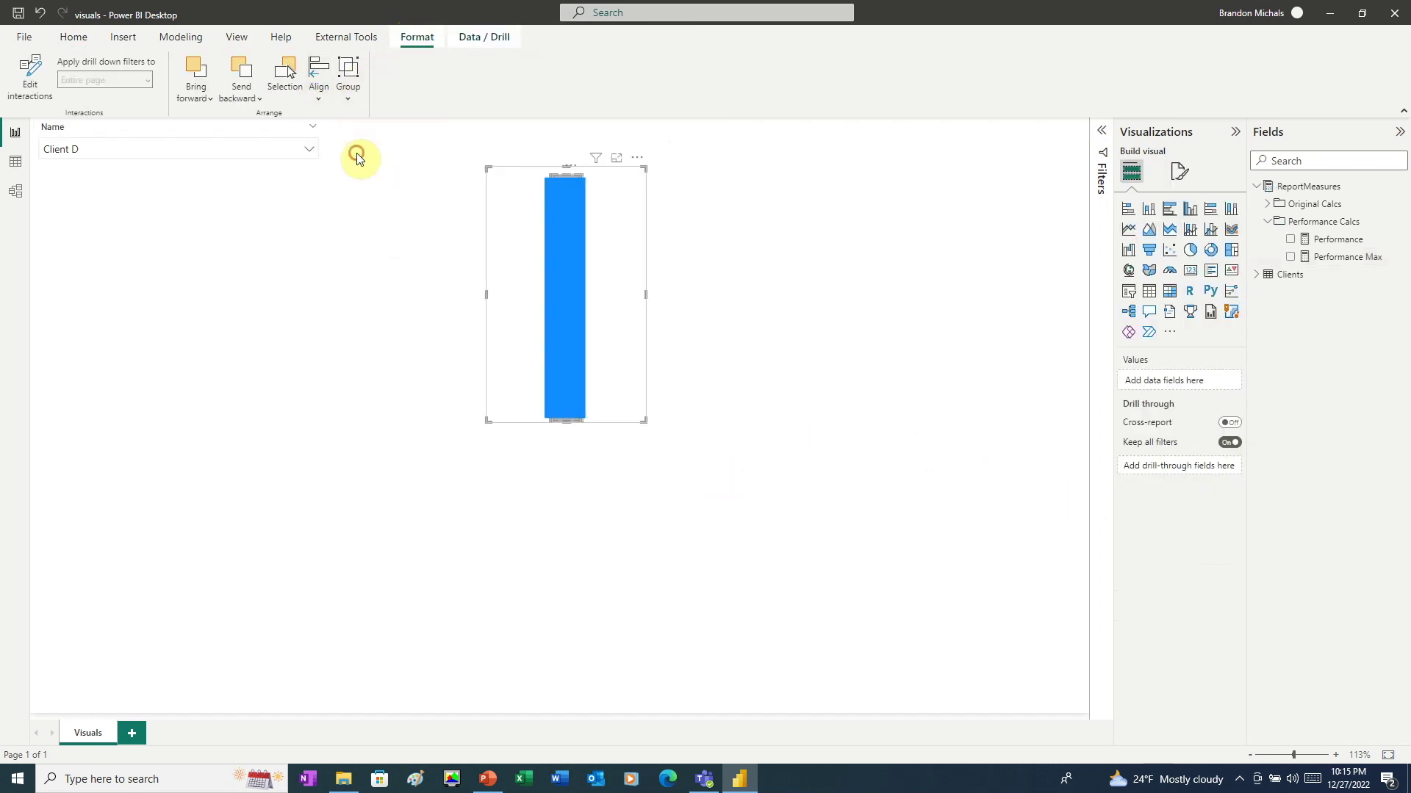
Narrow the column visual and colour the Performance Max column grey.
click(491, 296)
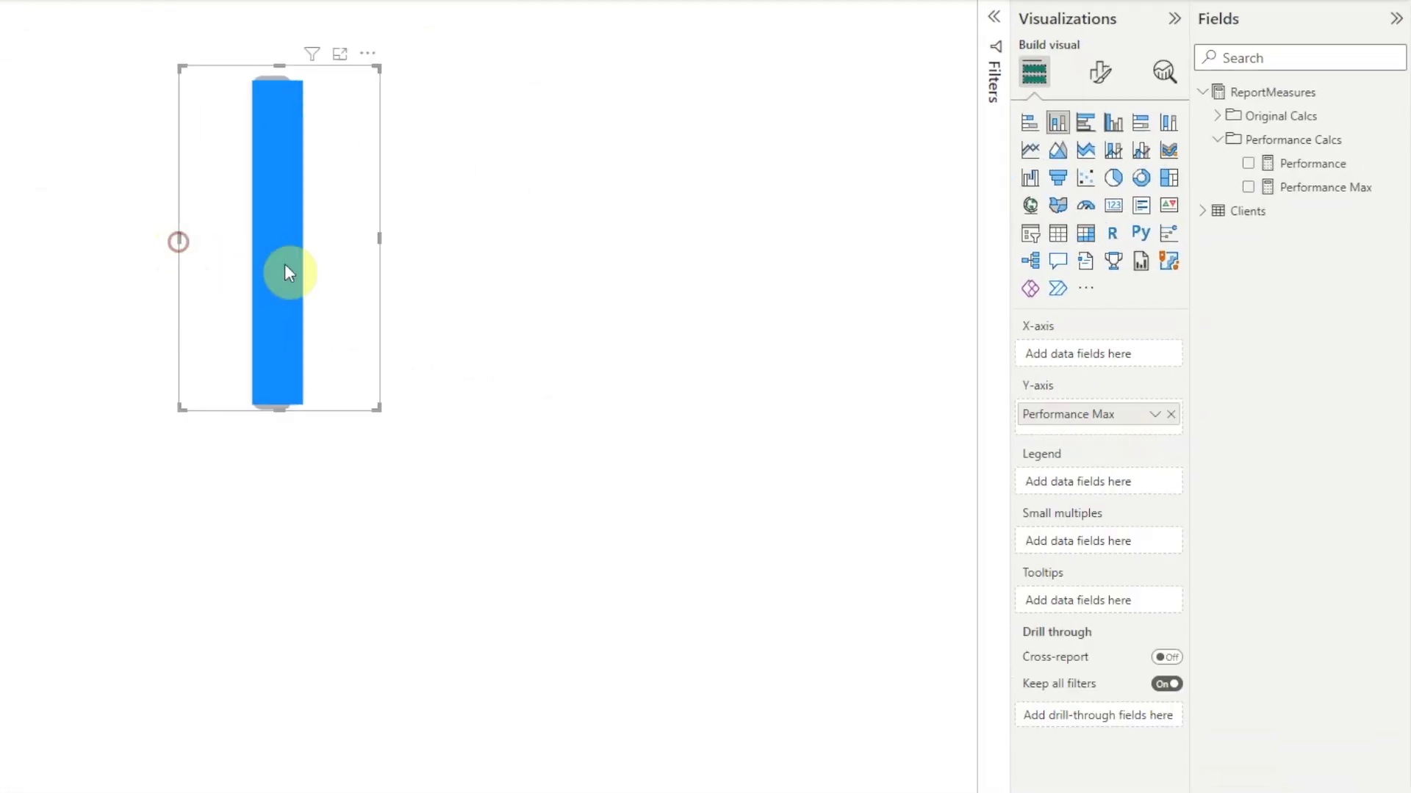
drag(364, 242, 342, 246)
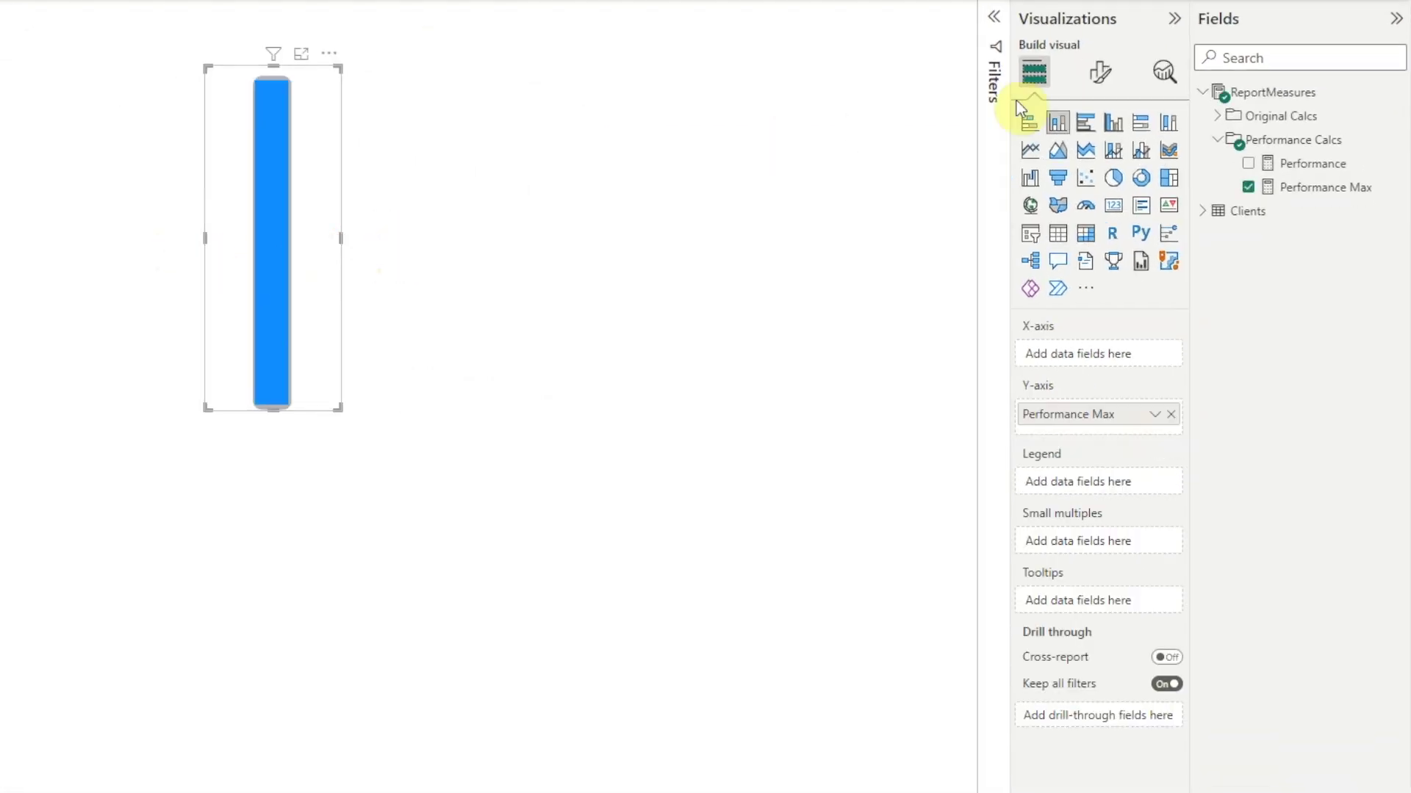
click(1105, 73)
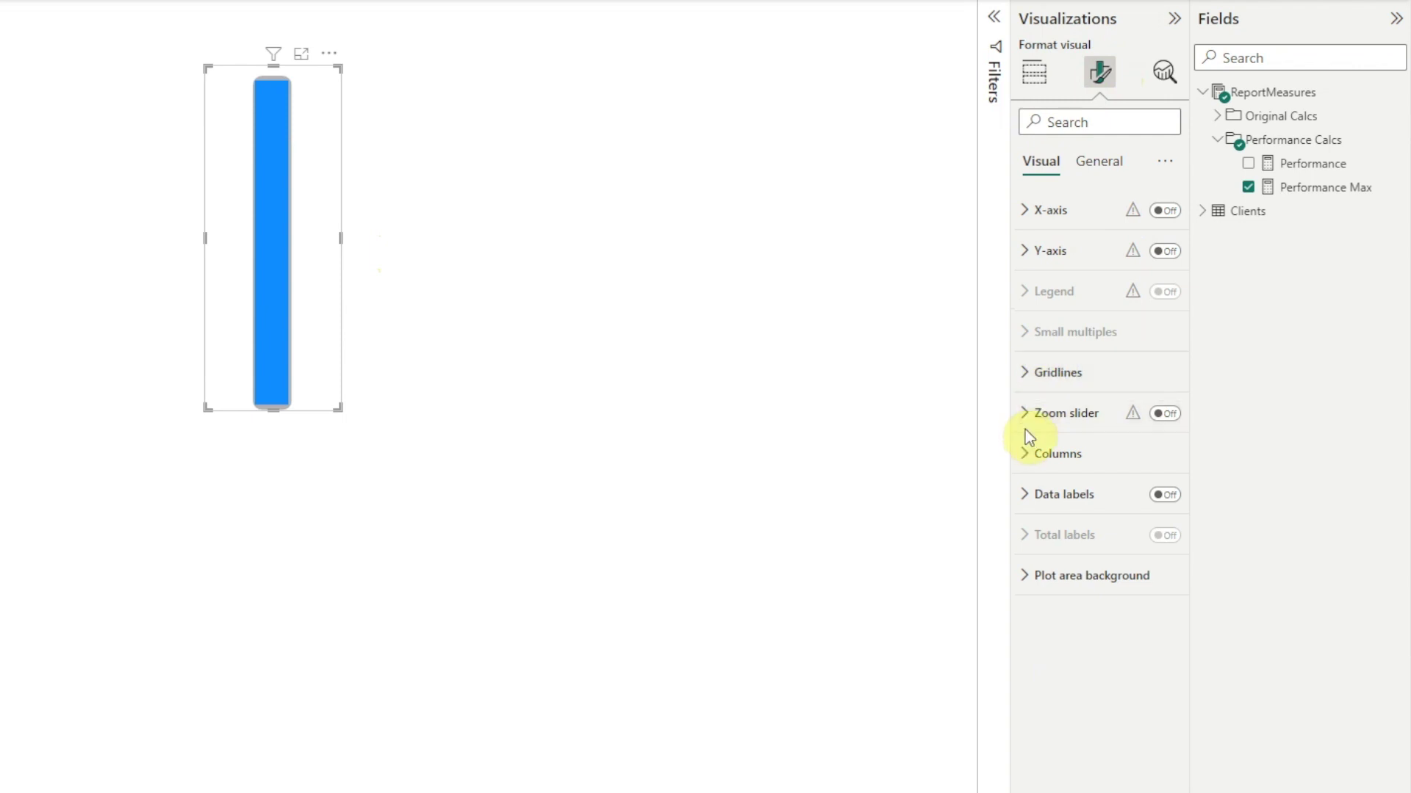
click(1022, 456)
click(1058, 544)
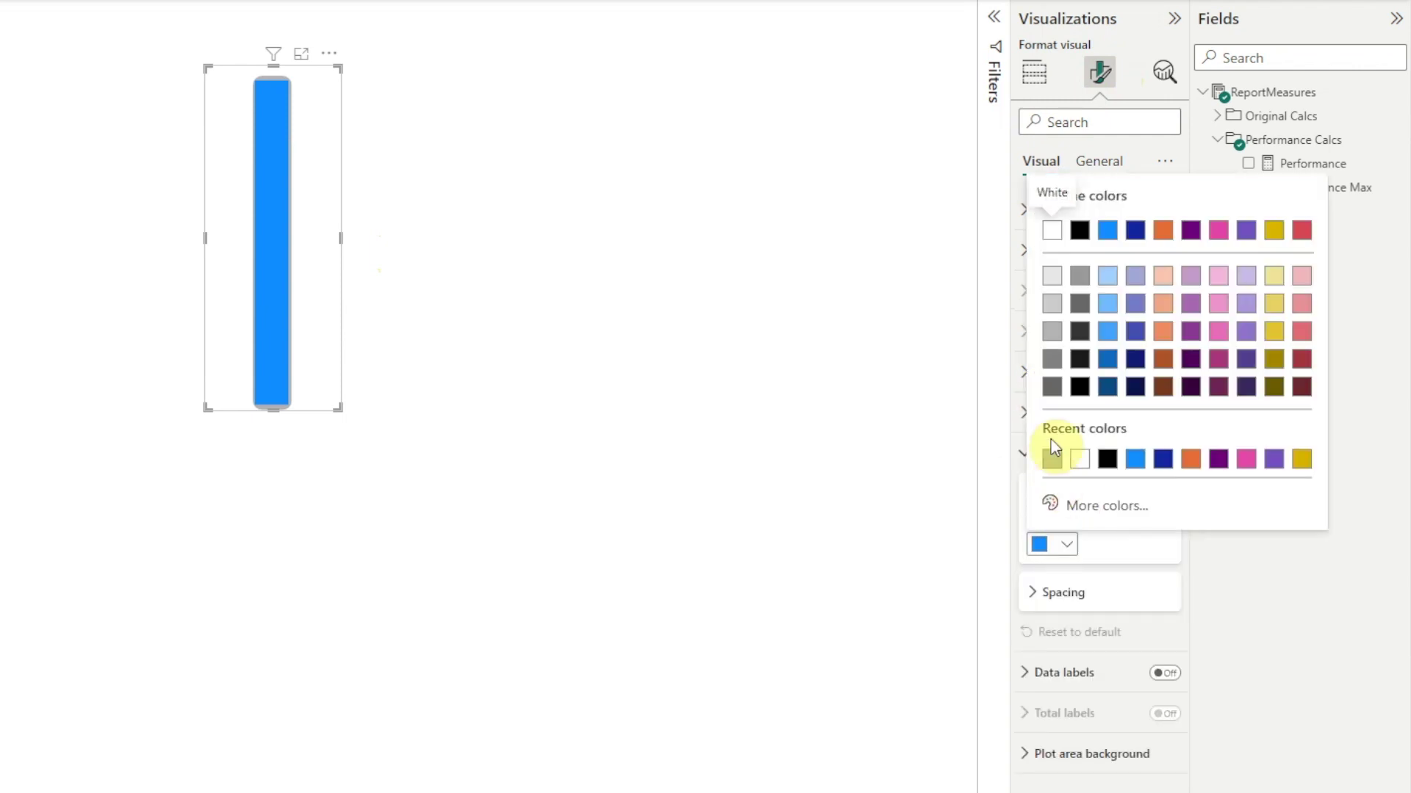
click(1050, 345)
Replace Performance Max with Performance on the Y-axis and colour it grey.
click(1034, 71)
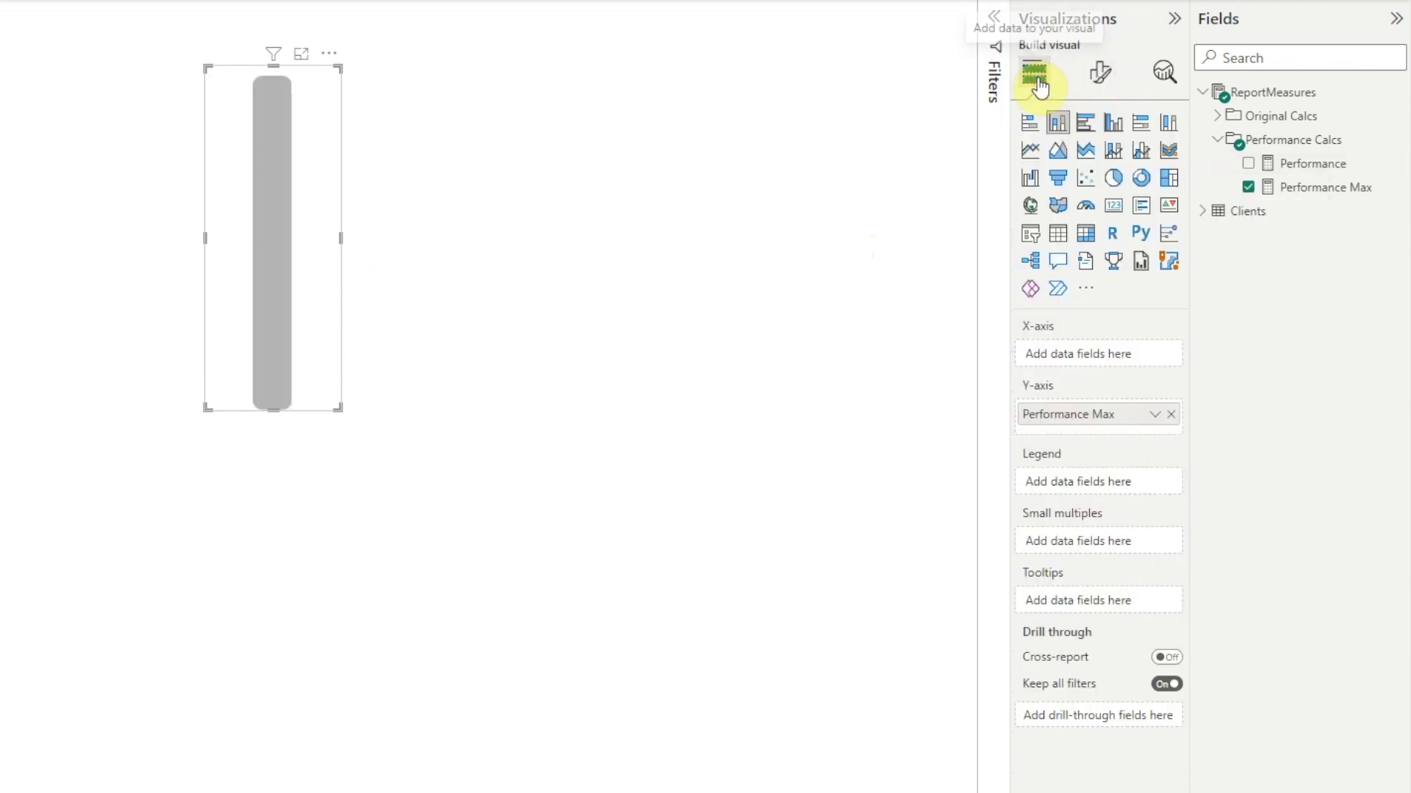
drag(1282, 177, 1098, 423)
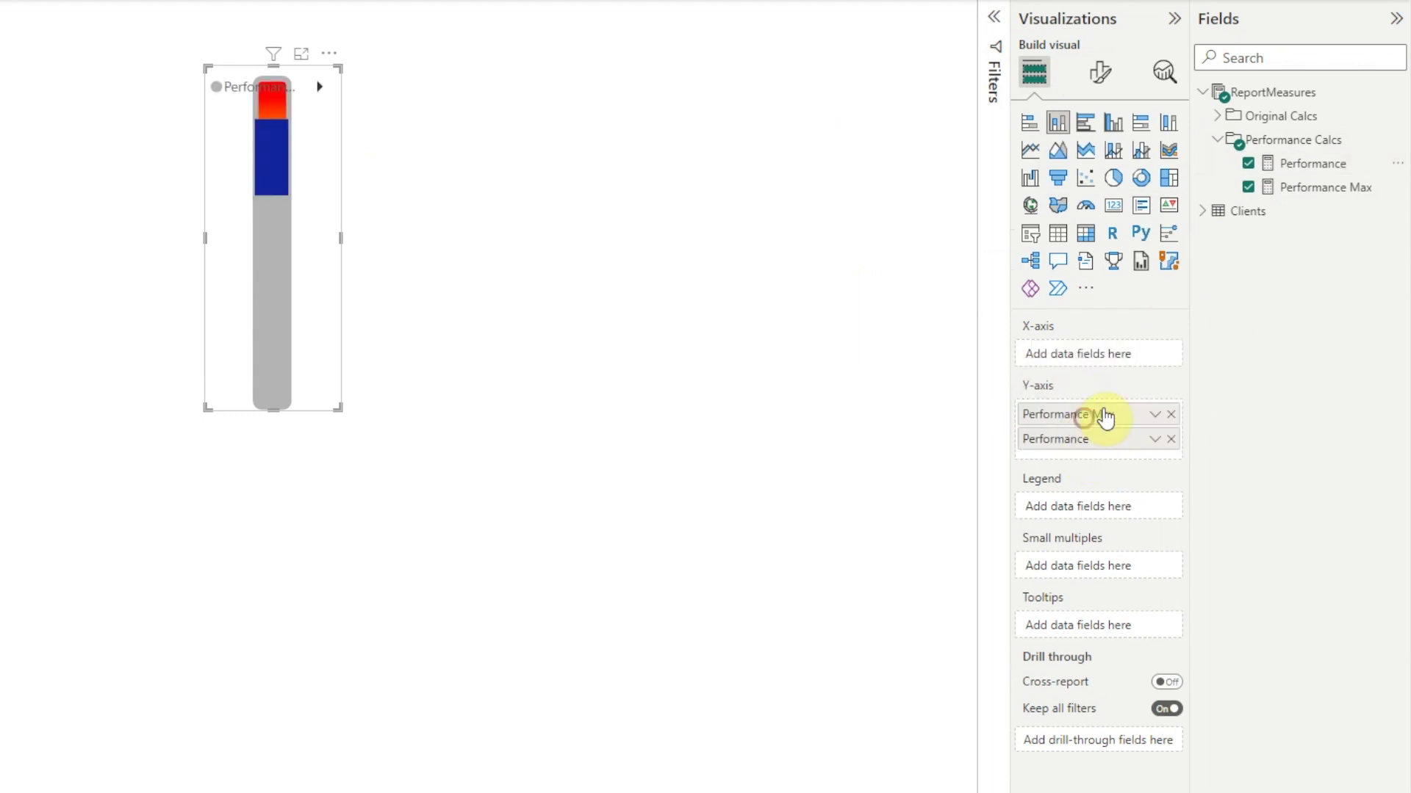
click(1172, 415)
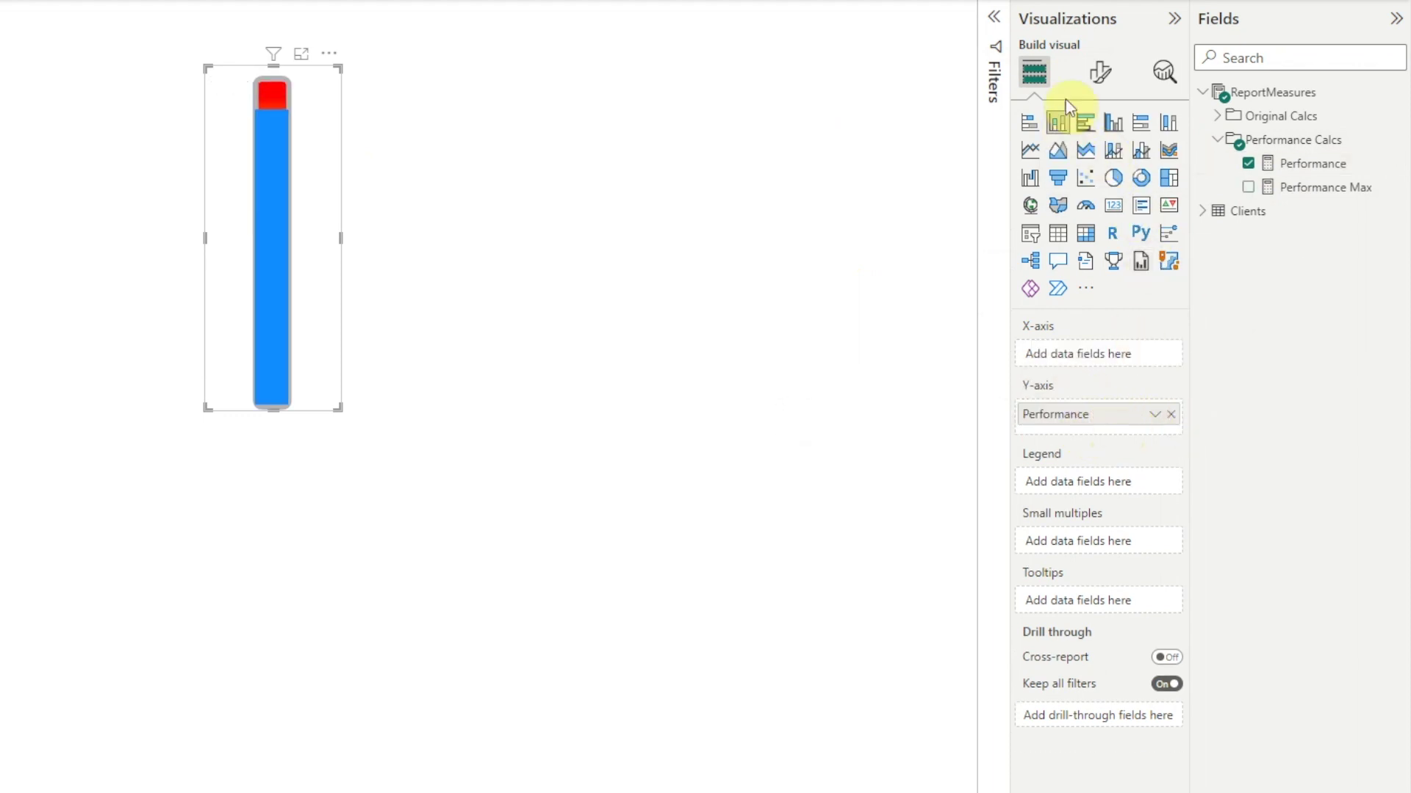
click(1099, 72)
click(1065, 544)
click(1051, 353)
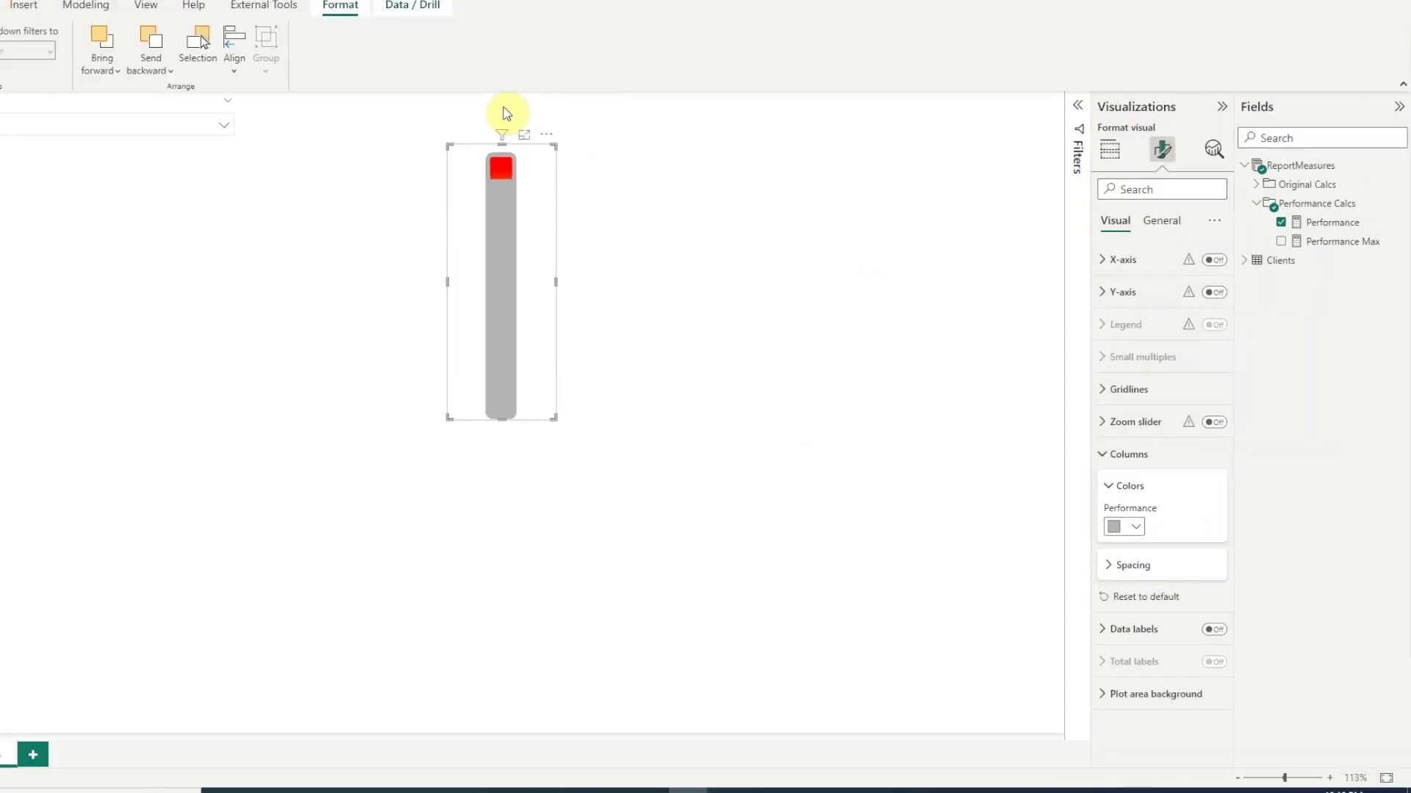
Filter the report by client in the Name slicer, selecting Client A then Client C.
click(297, 132)
click(310, 149)
click(50, 209)
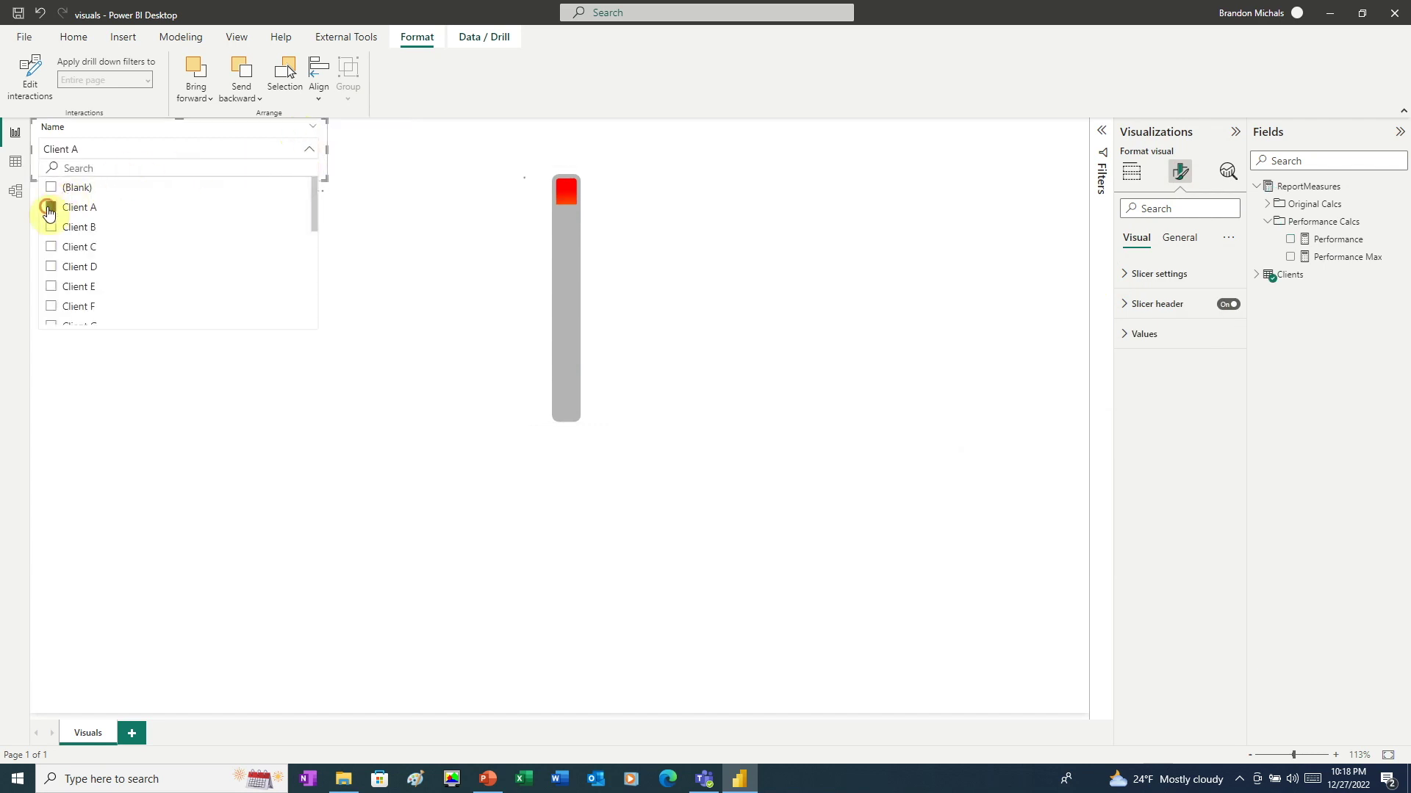
click(52, 249)
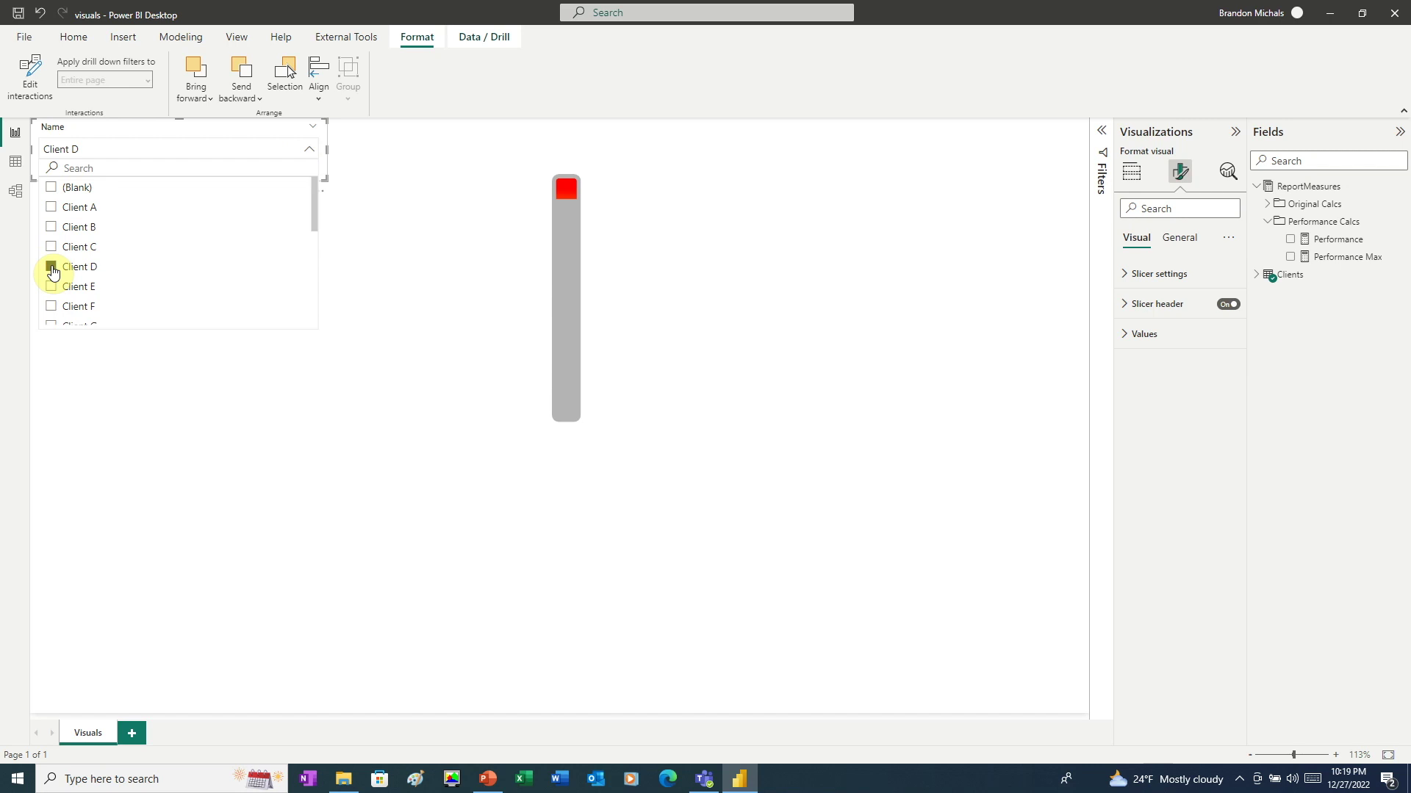
Create a ReportMeasures measure: Performance Diff = [Performance Max] - [Performance].
click(1322, 195)
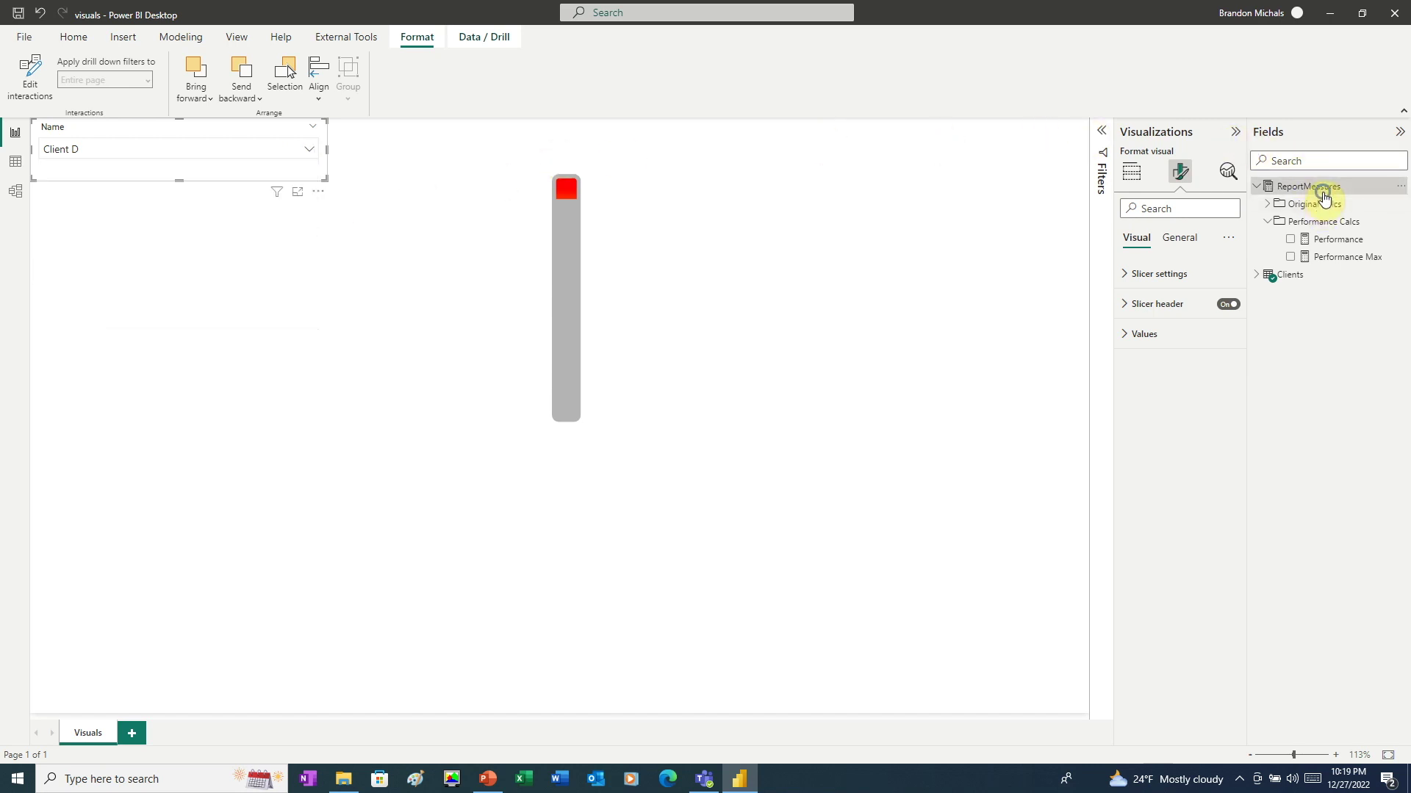
right_click(1324, 197)
click(1247, 203)
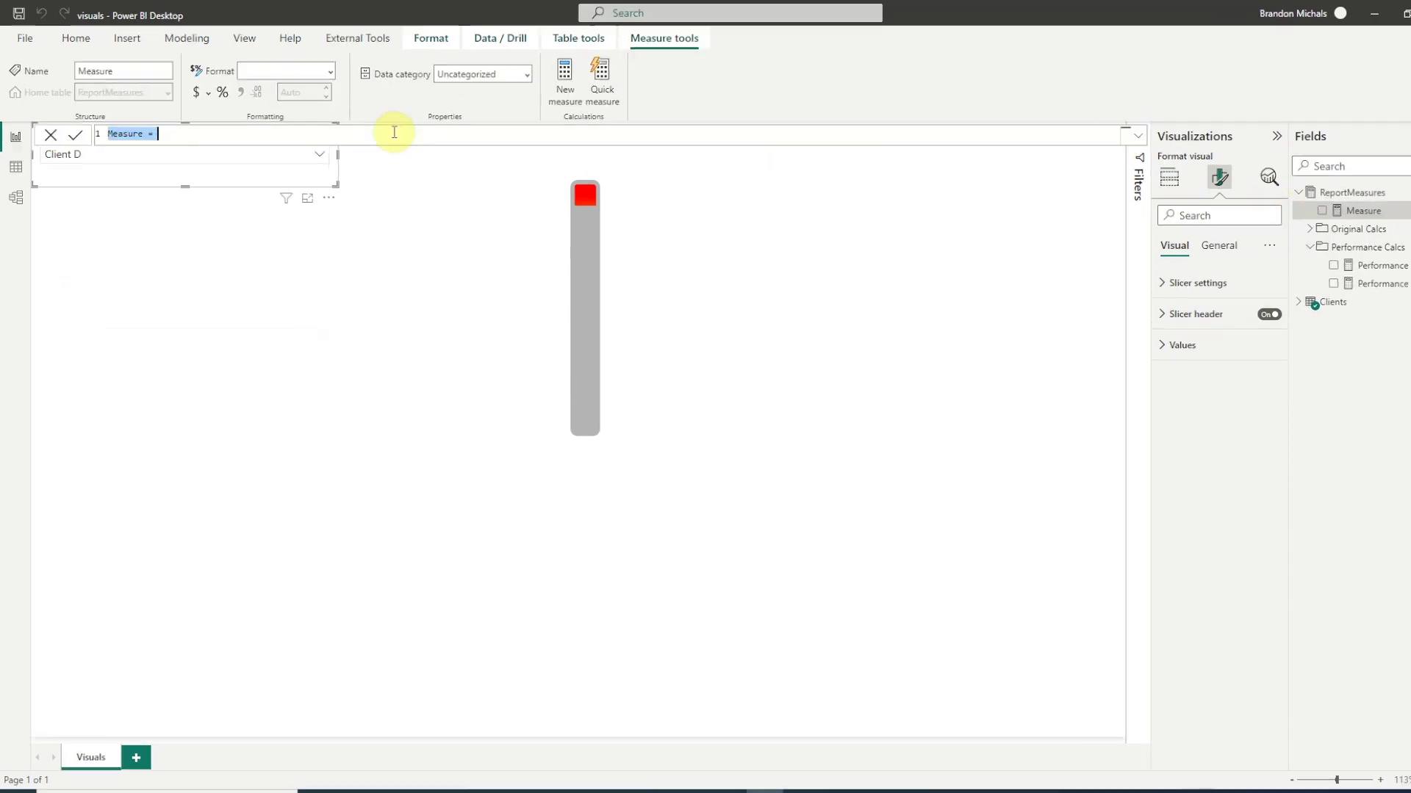
text(Performance Diff = [Per)
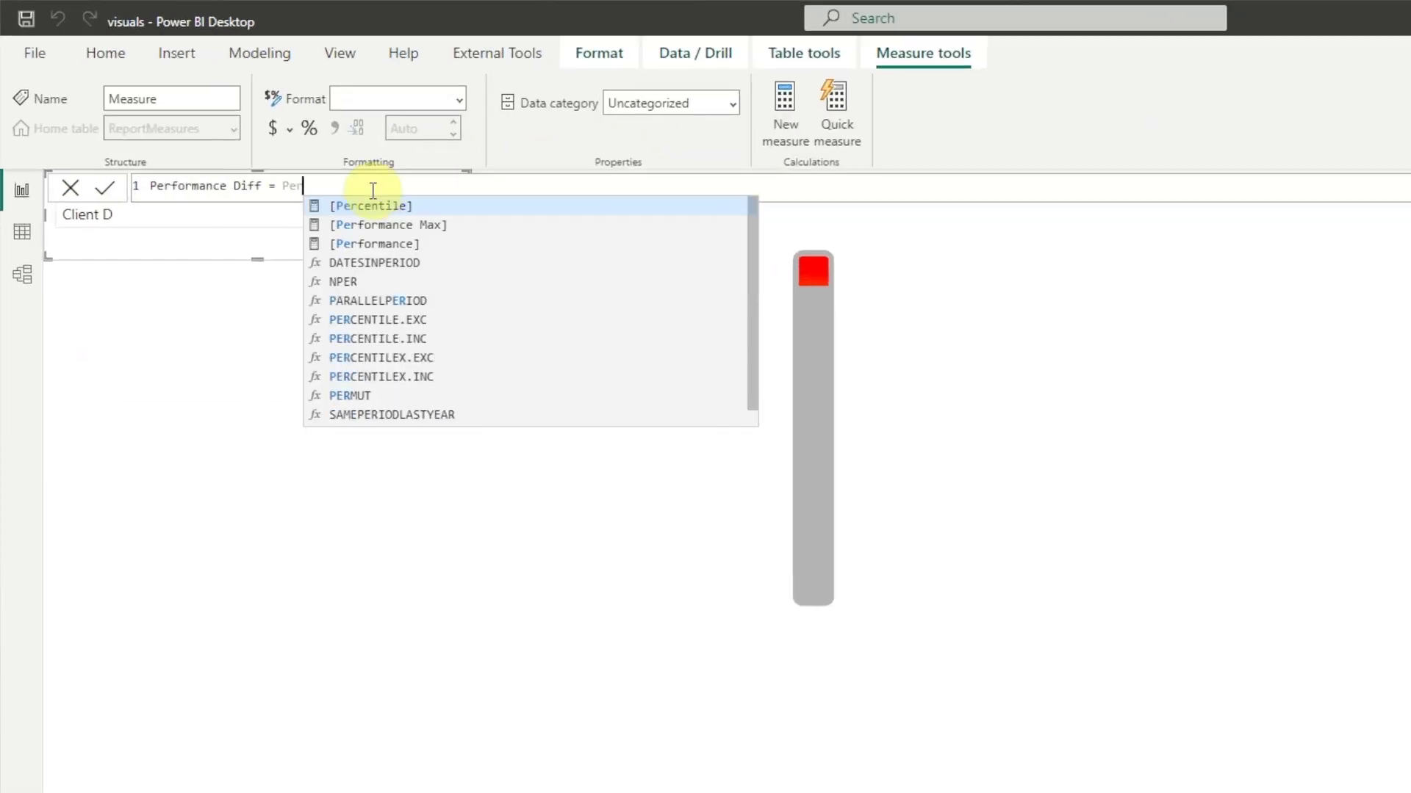
click(397, 213)
text(- Per)
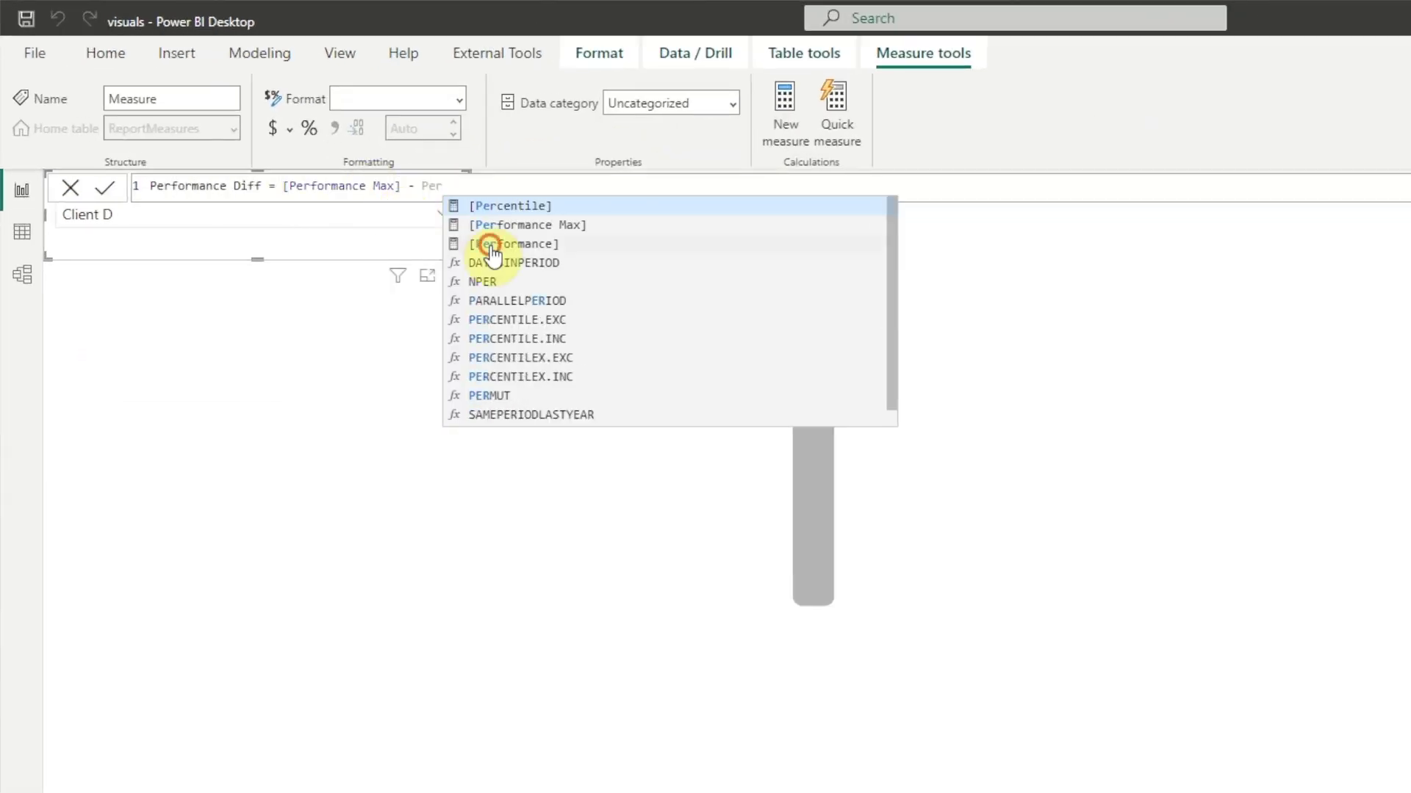
click(489, 247)
click(104, 189)
Replace Performance with Performance Diff on the thermometer column's Y-axis.
click(845, 440)
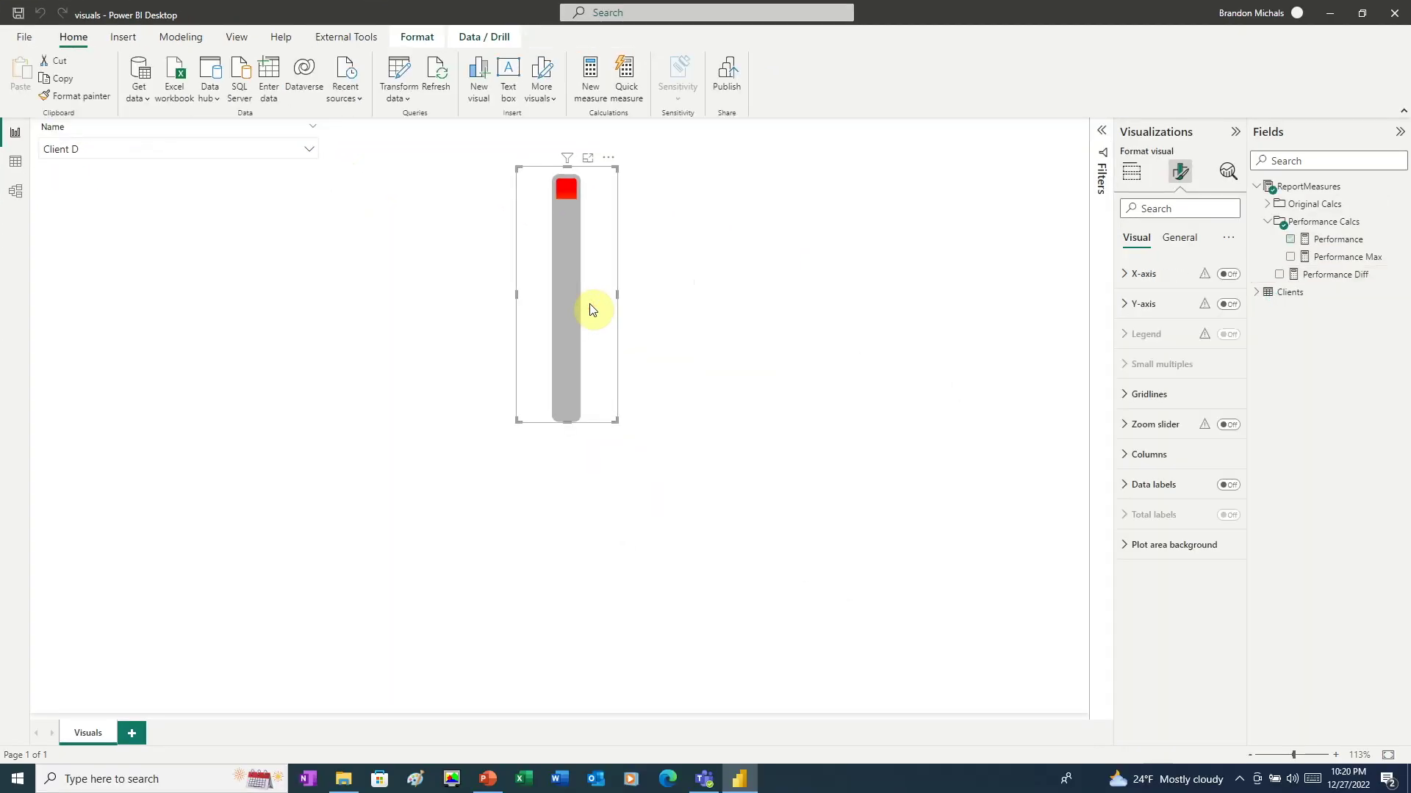
click(1052, 82)
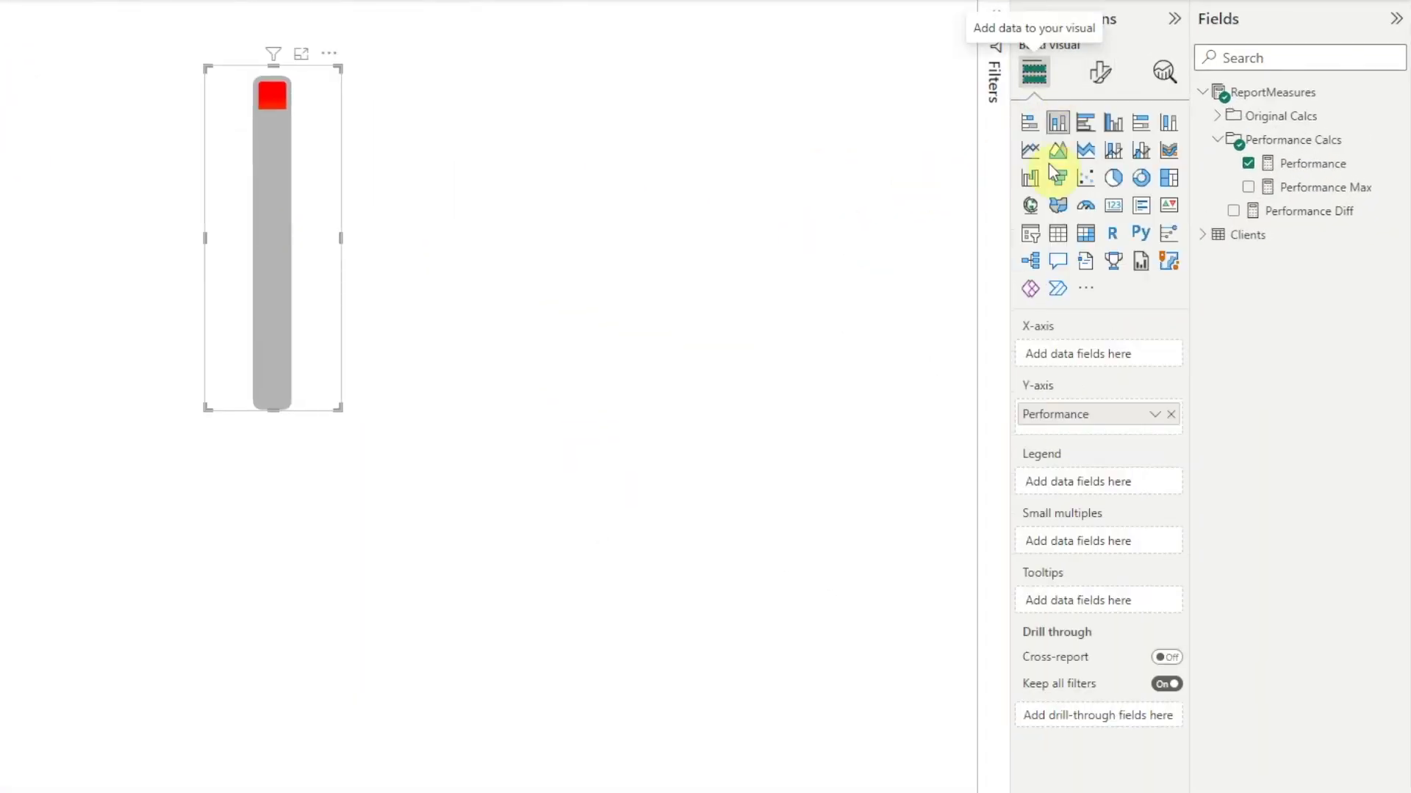
click(1170, 413)
click(1233, 211)
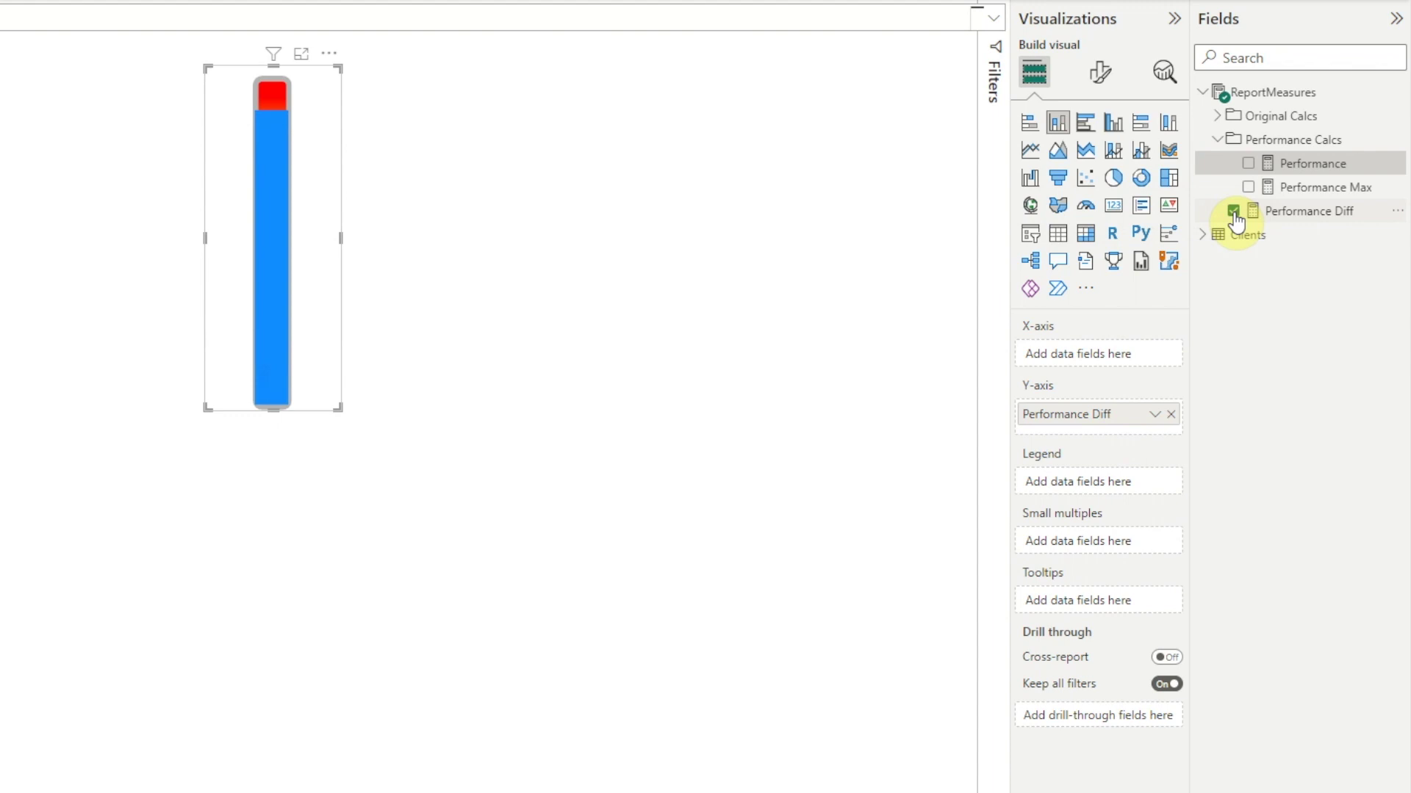
Colour the Performance Diff column grey.
click(1100, 73)
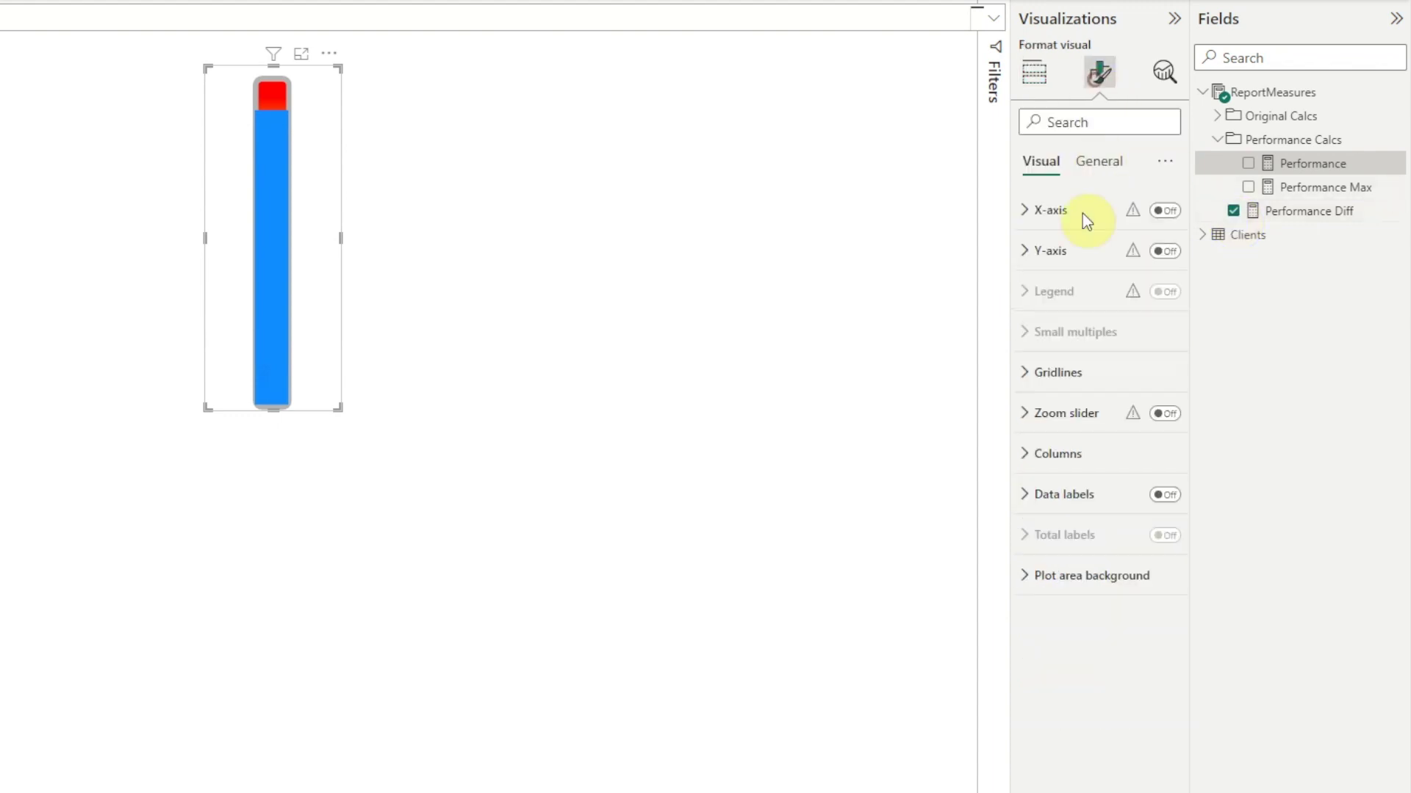
click(1026, 456)
click(1063, 545)
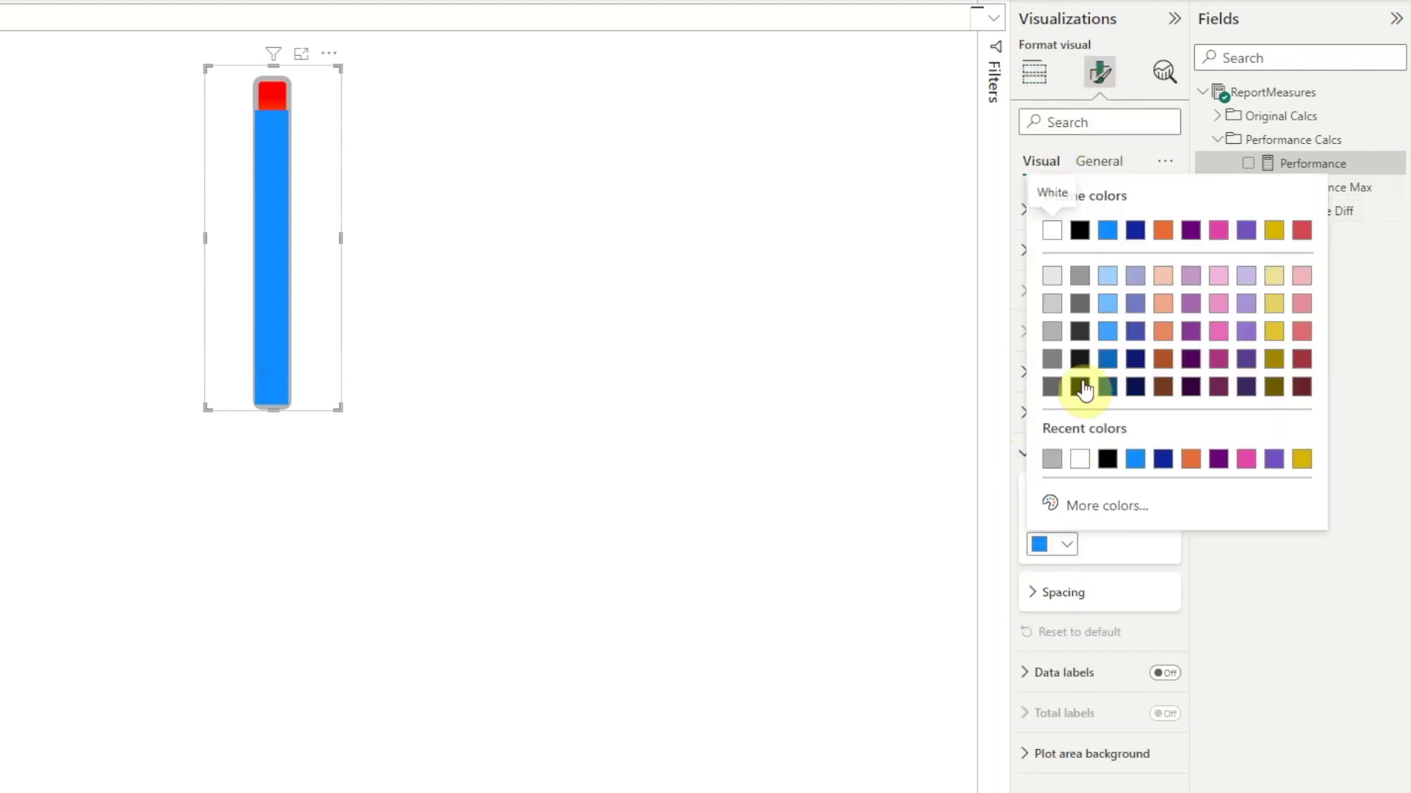
click(1055, 339)
click(1098, 161)
click(1035, 72)
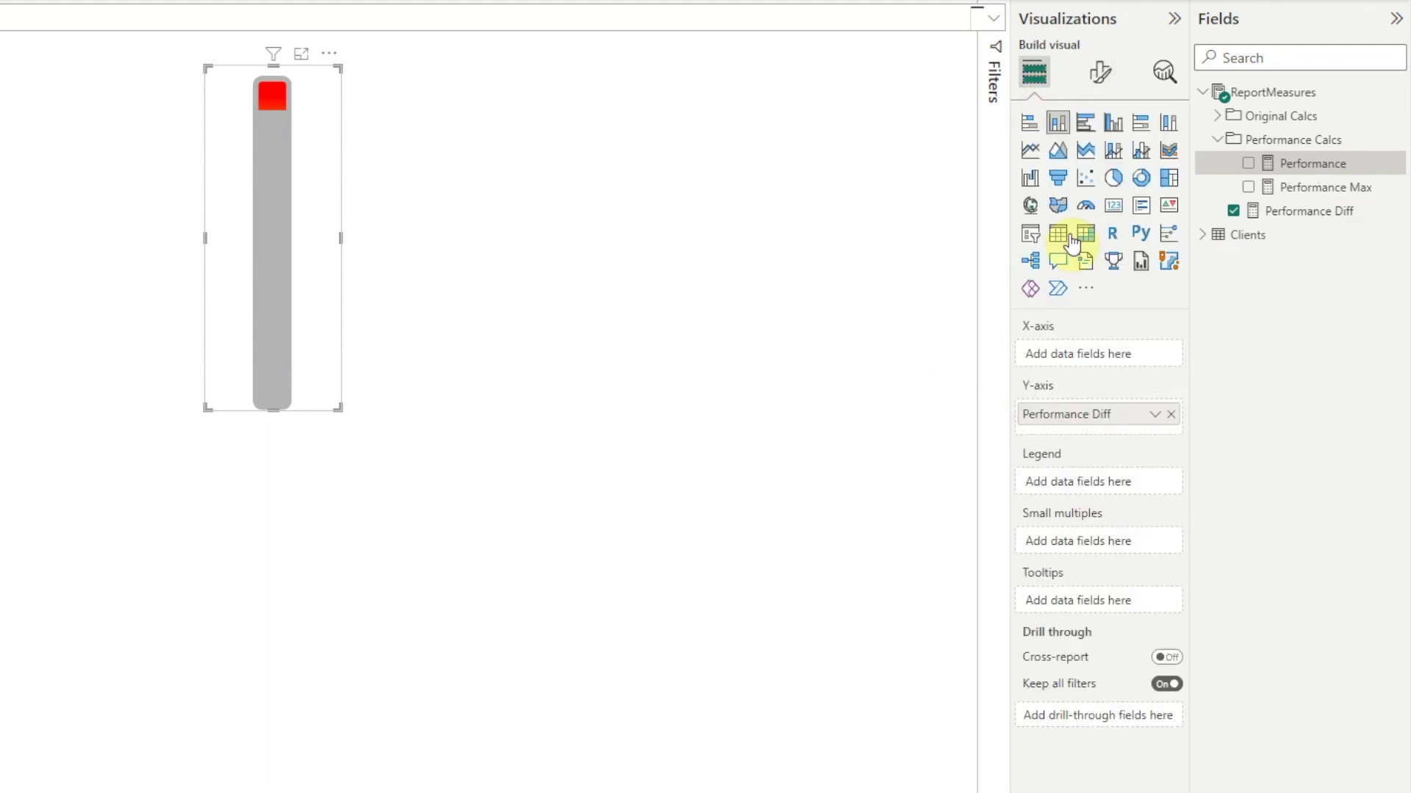
Set the Y-axis minimum to 0 and base the maximum on the Performance Max field.
click(1100, 72)
click(1029, 252)
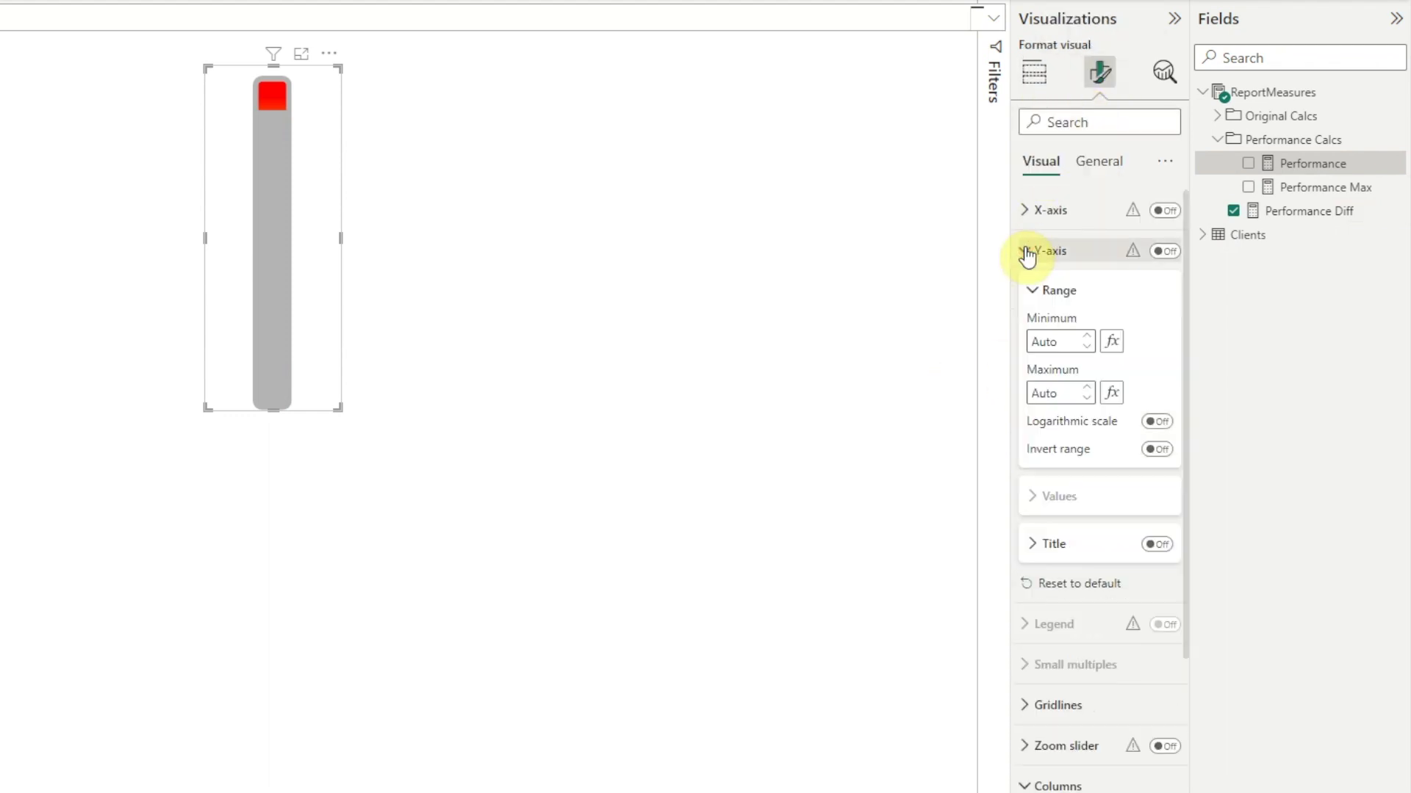
text(0)
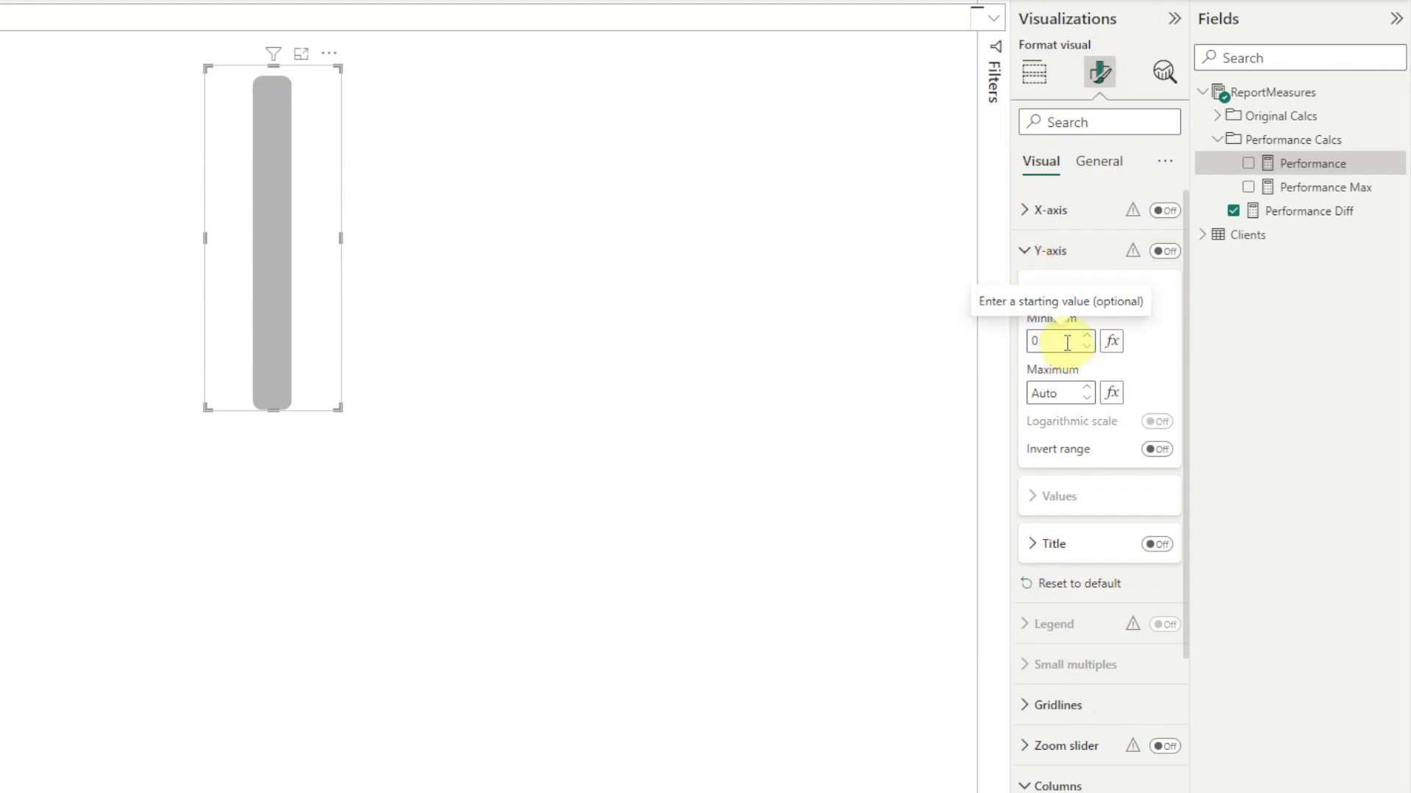
click(1110, 394)
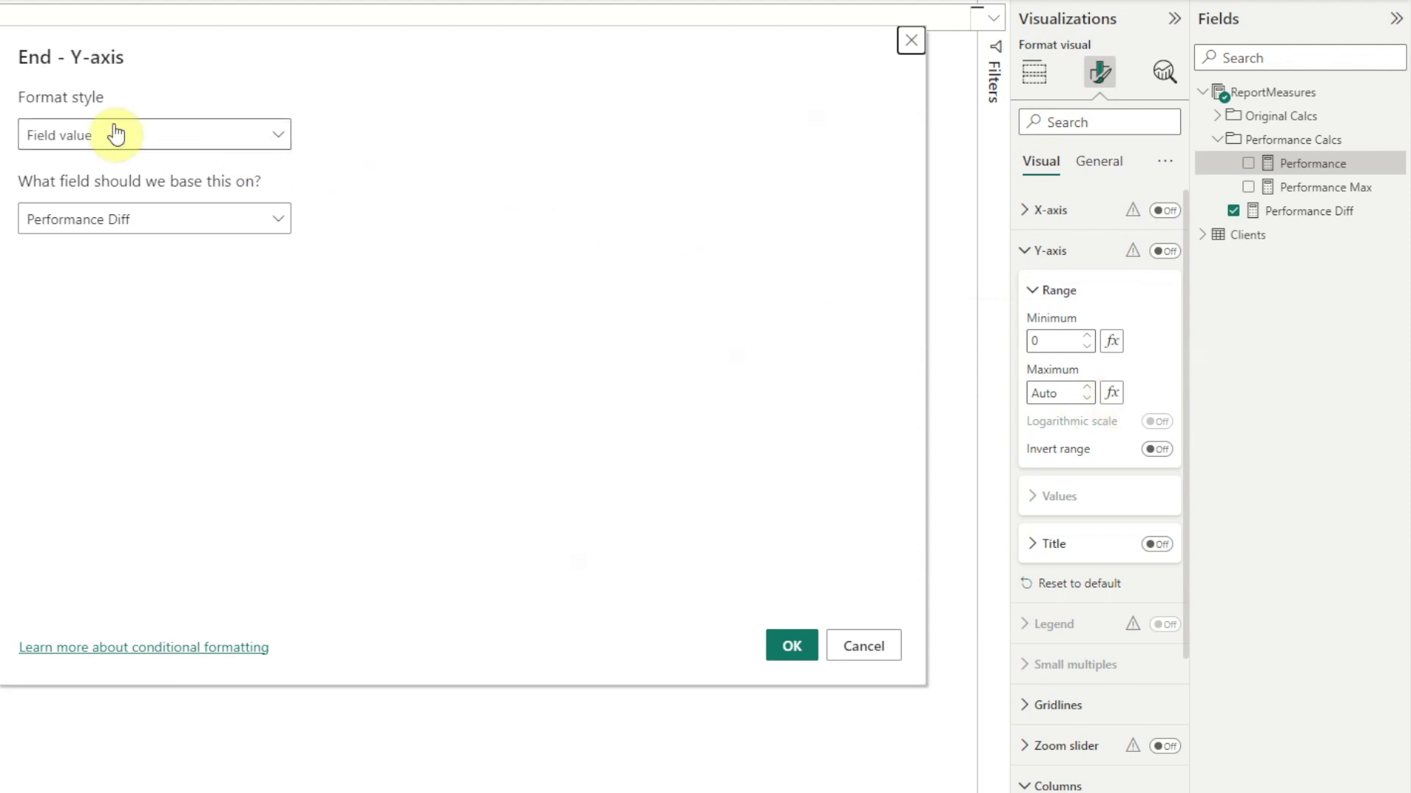
click(276, 220)
click(105, 411)
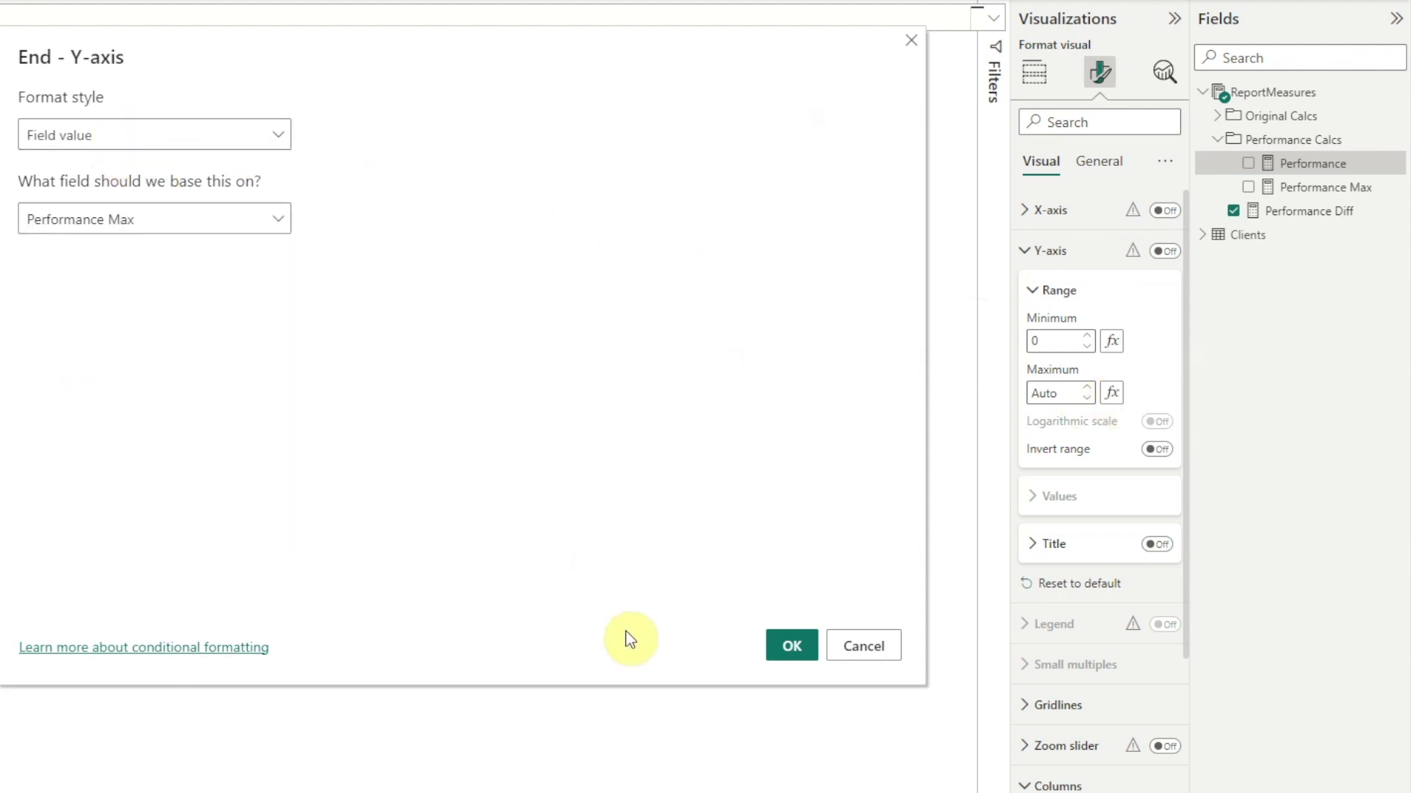
click(797, 656)
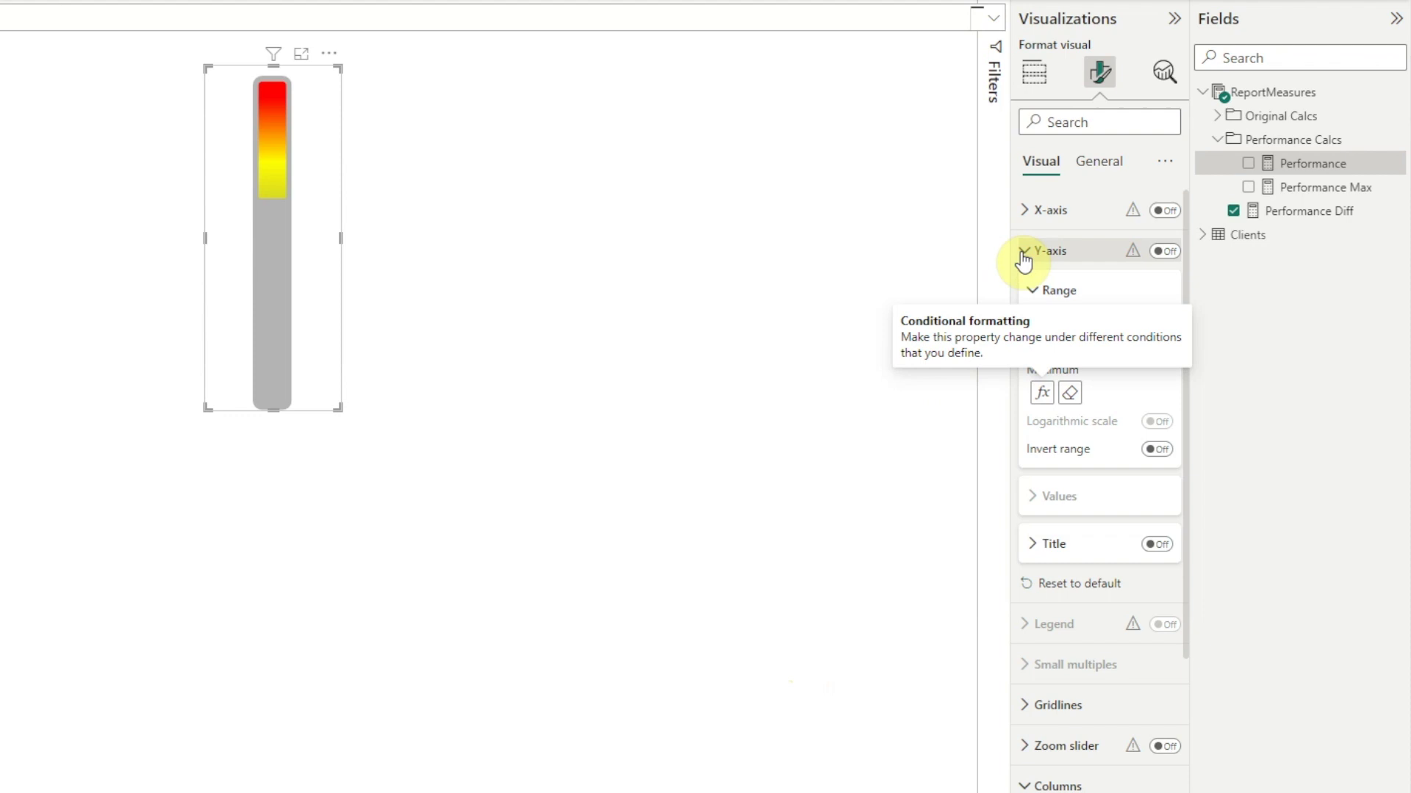
Invert the Y-axis range and cycle the slicer through Clients A–E, ending on Client A.
click(1155, 450)
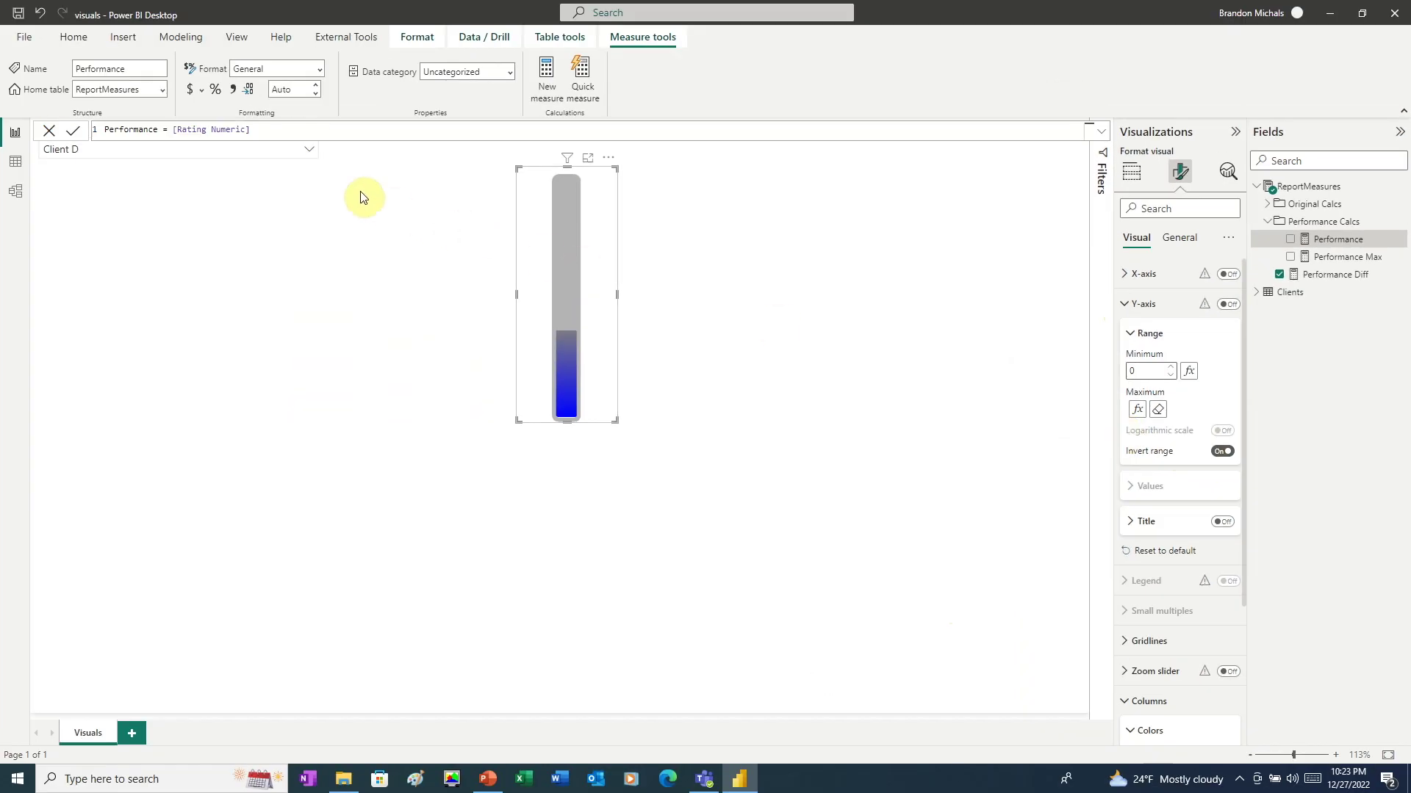
click(306, 157)
click(51, 208)
click(50, 227)
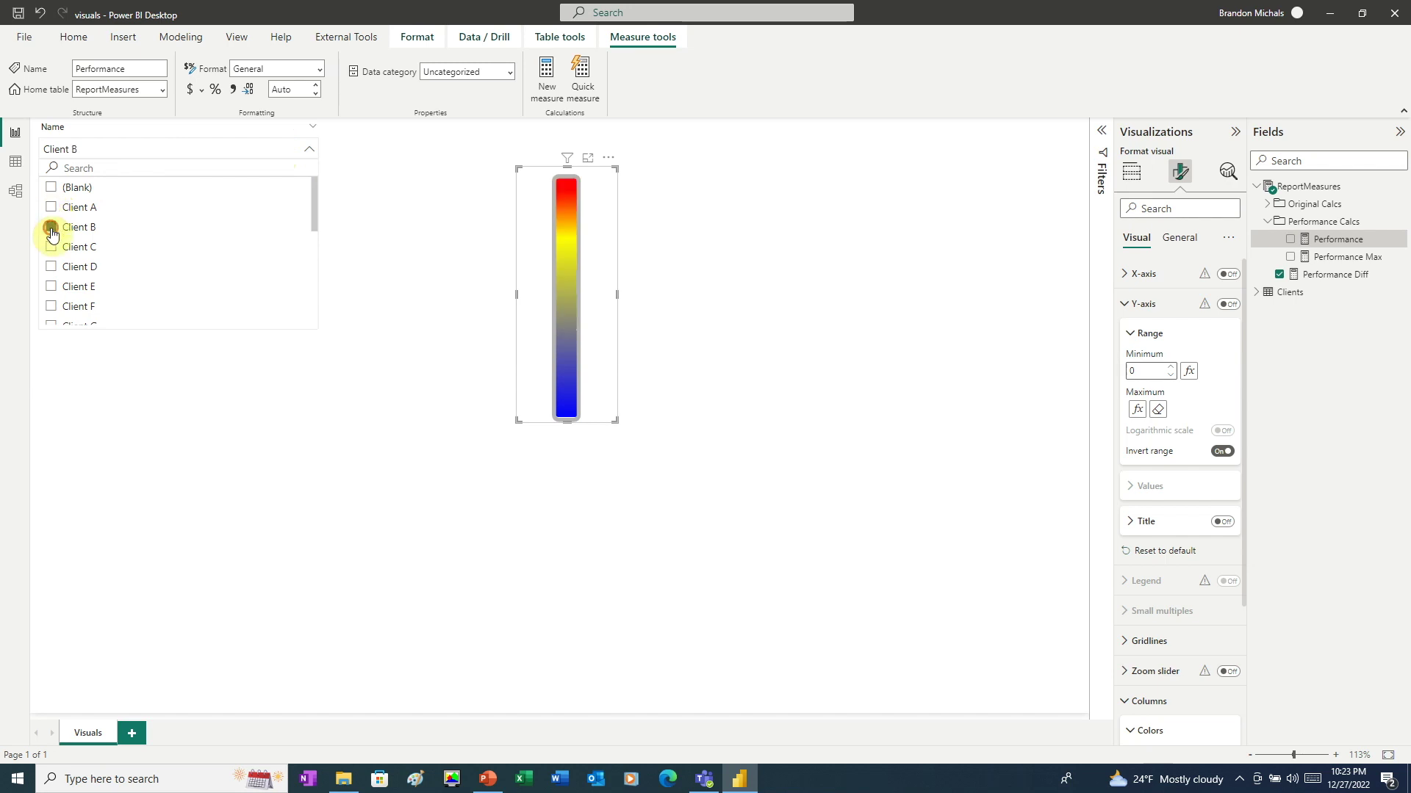
click(50, 247)
click(51, 267)
click(51, 287)
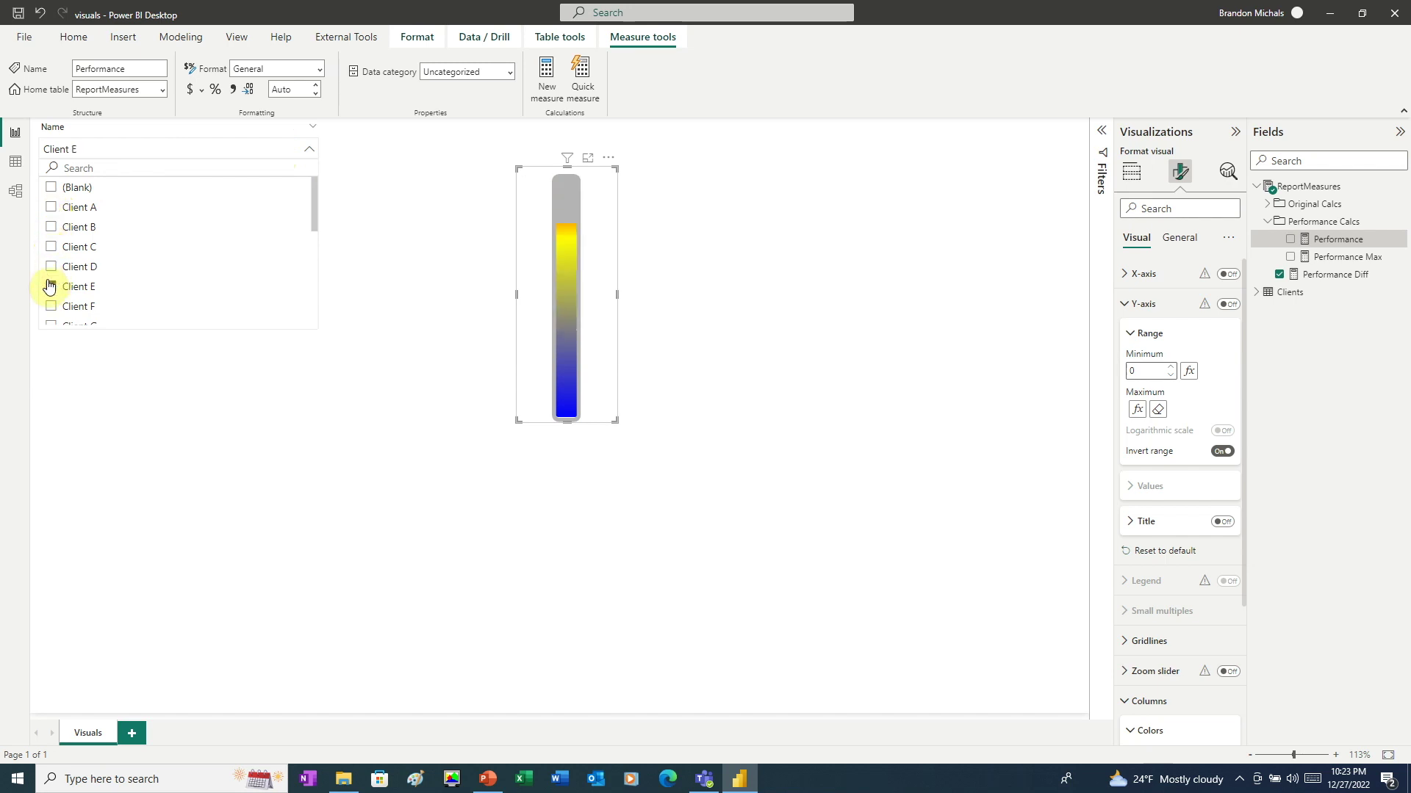
click(50, 207)
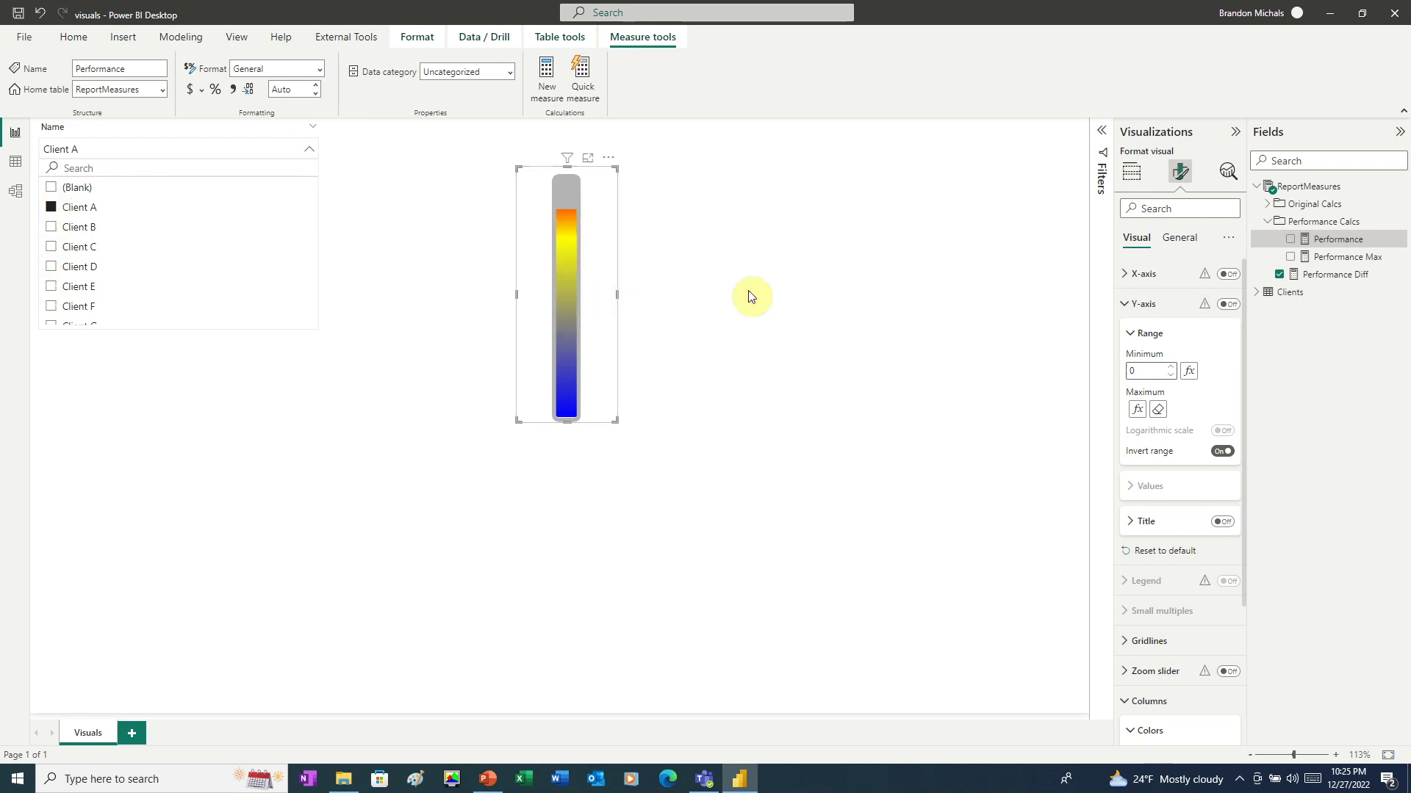
Set the Performance Diff column colour to white.
click(1125, 307)
click(1154, 523)
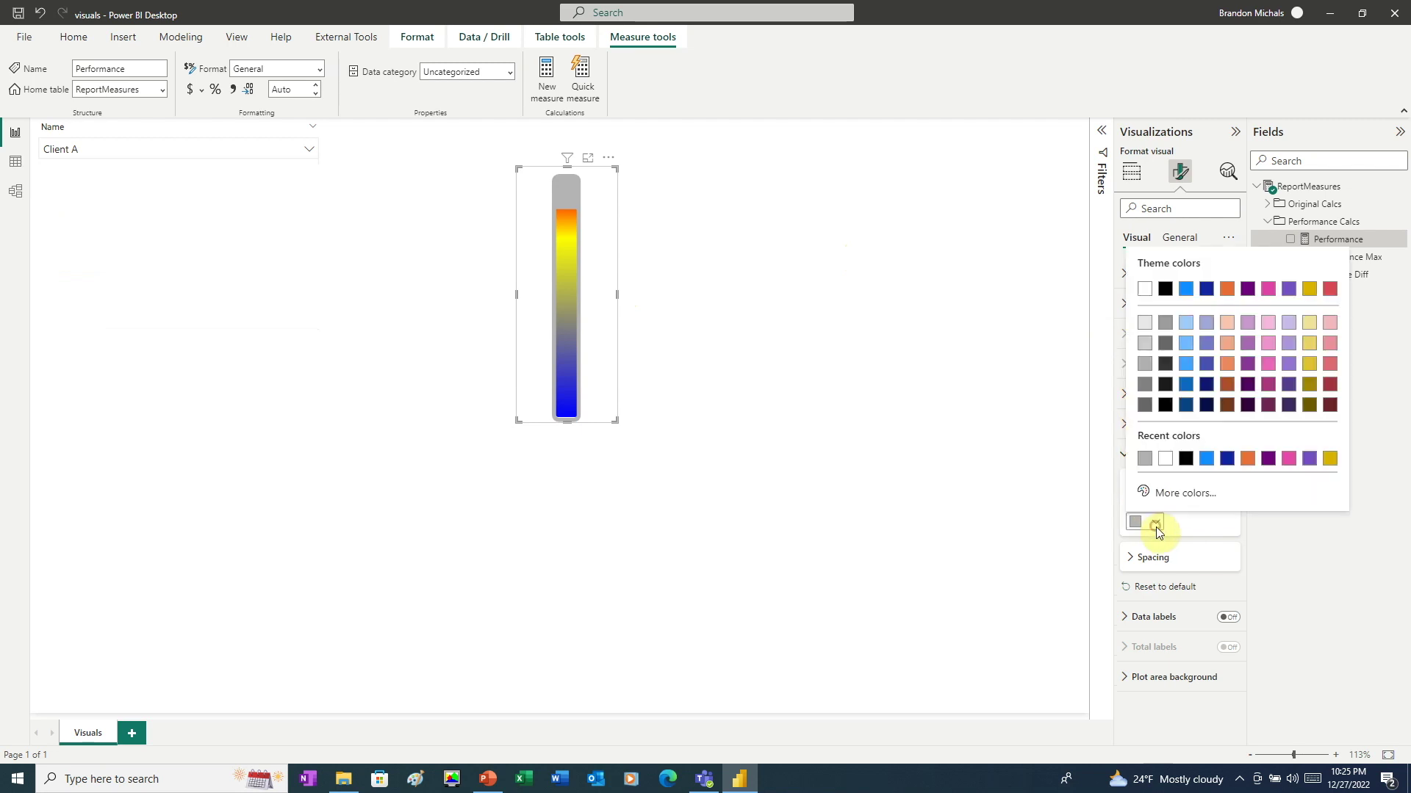
click(1166, 459)
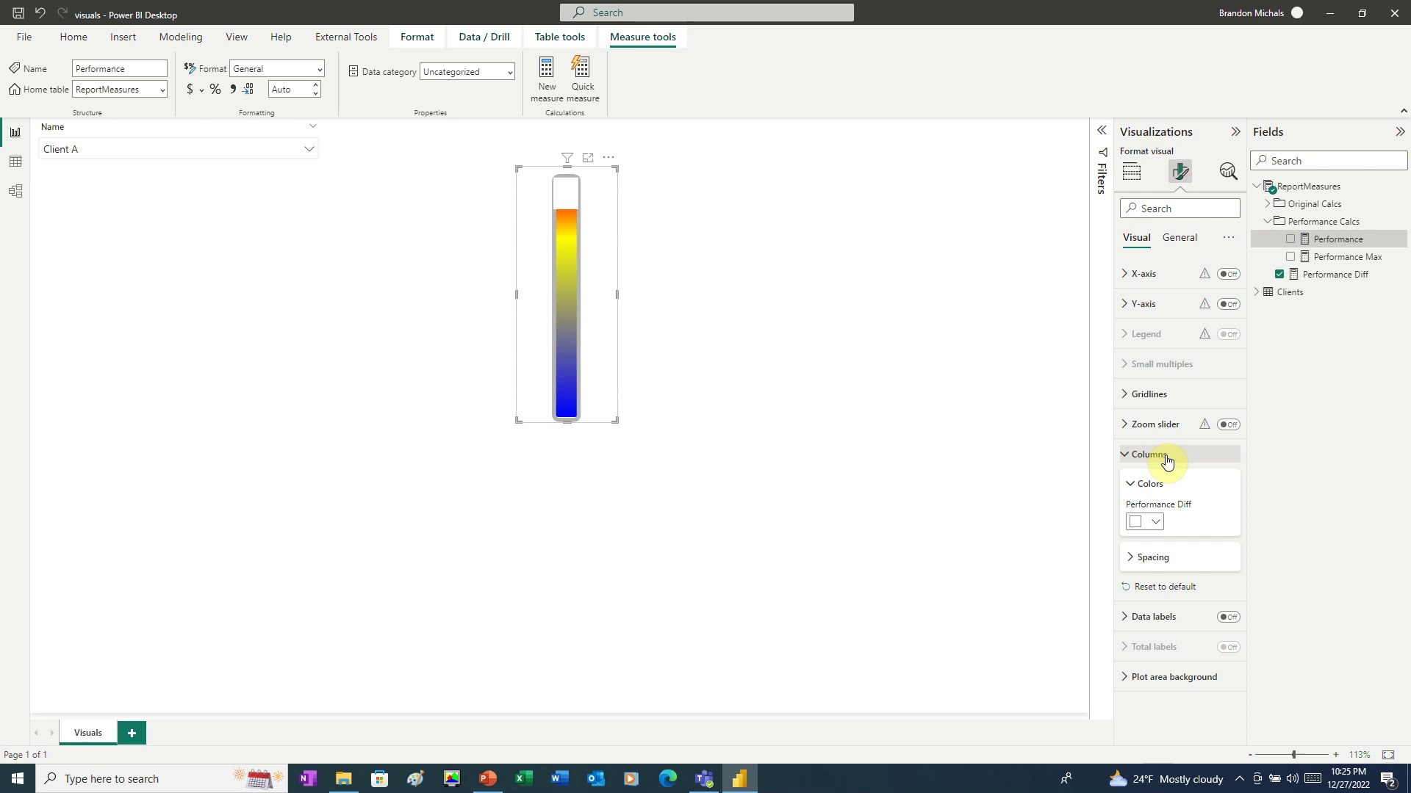
In the Selection pane, move Performance Diff below the Shape layer.
click(230, 38)
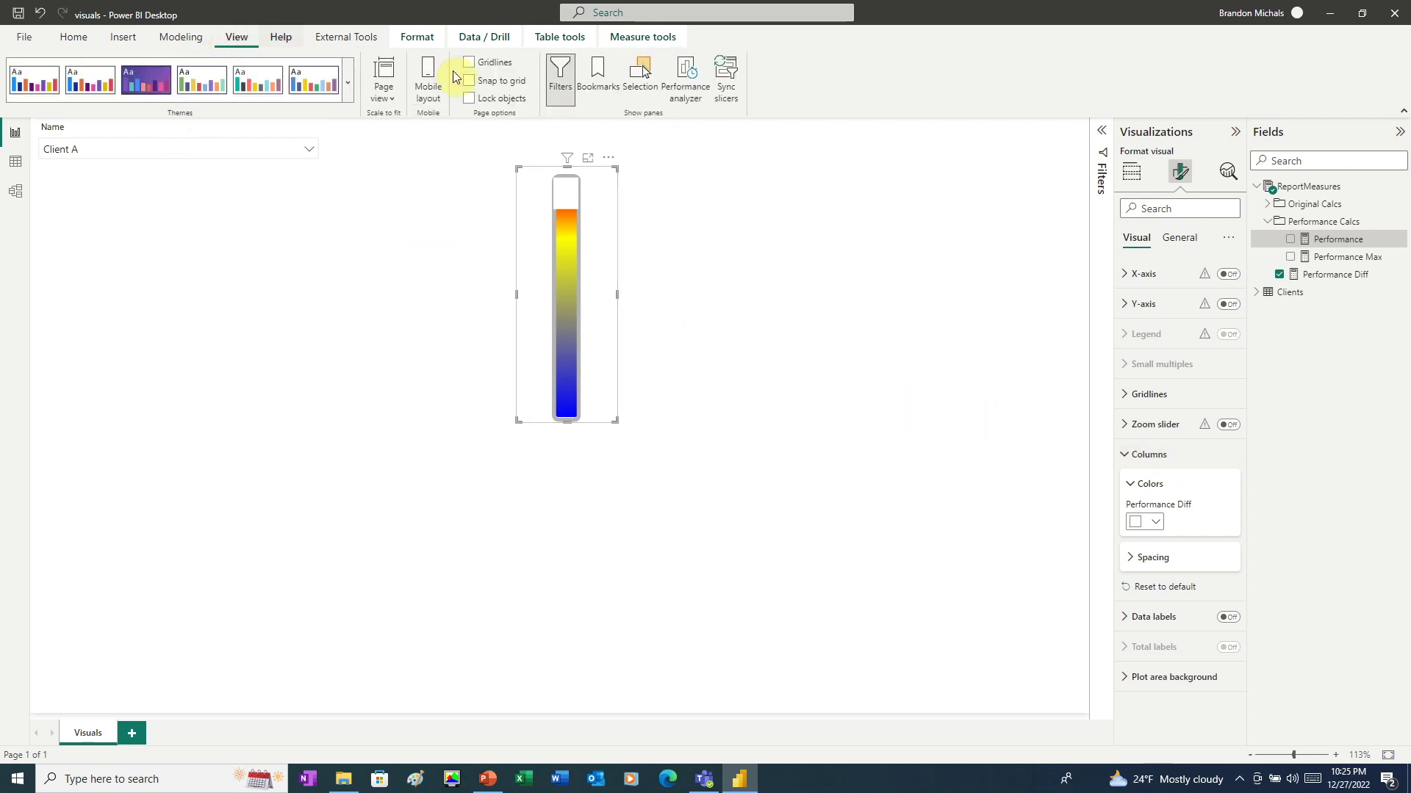
click(636, 92)
click(1014, 206)
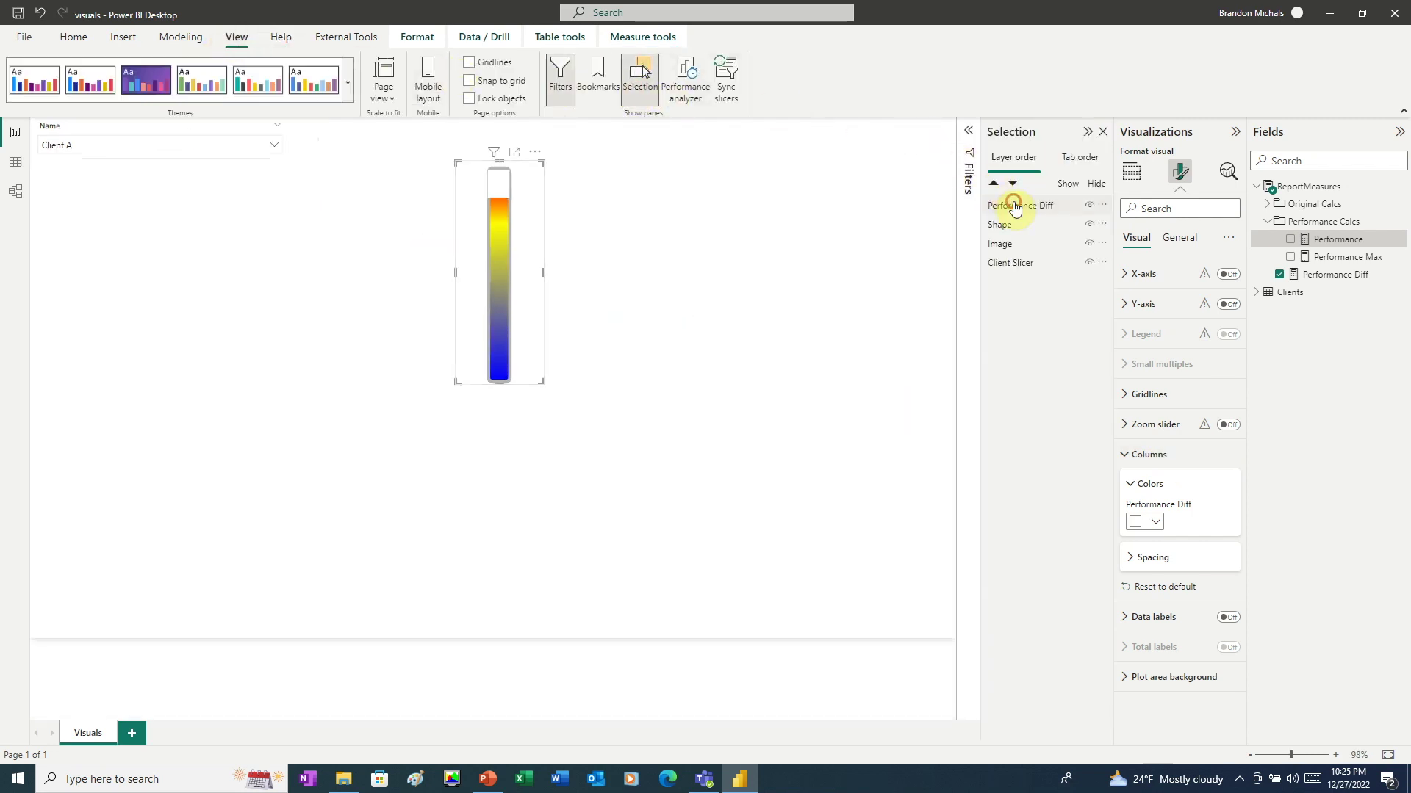
drag(1014, 206, 1004, 224)
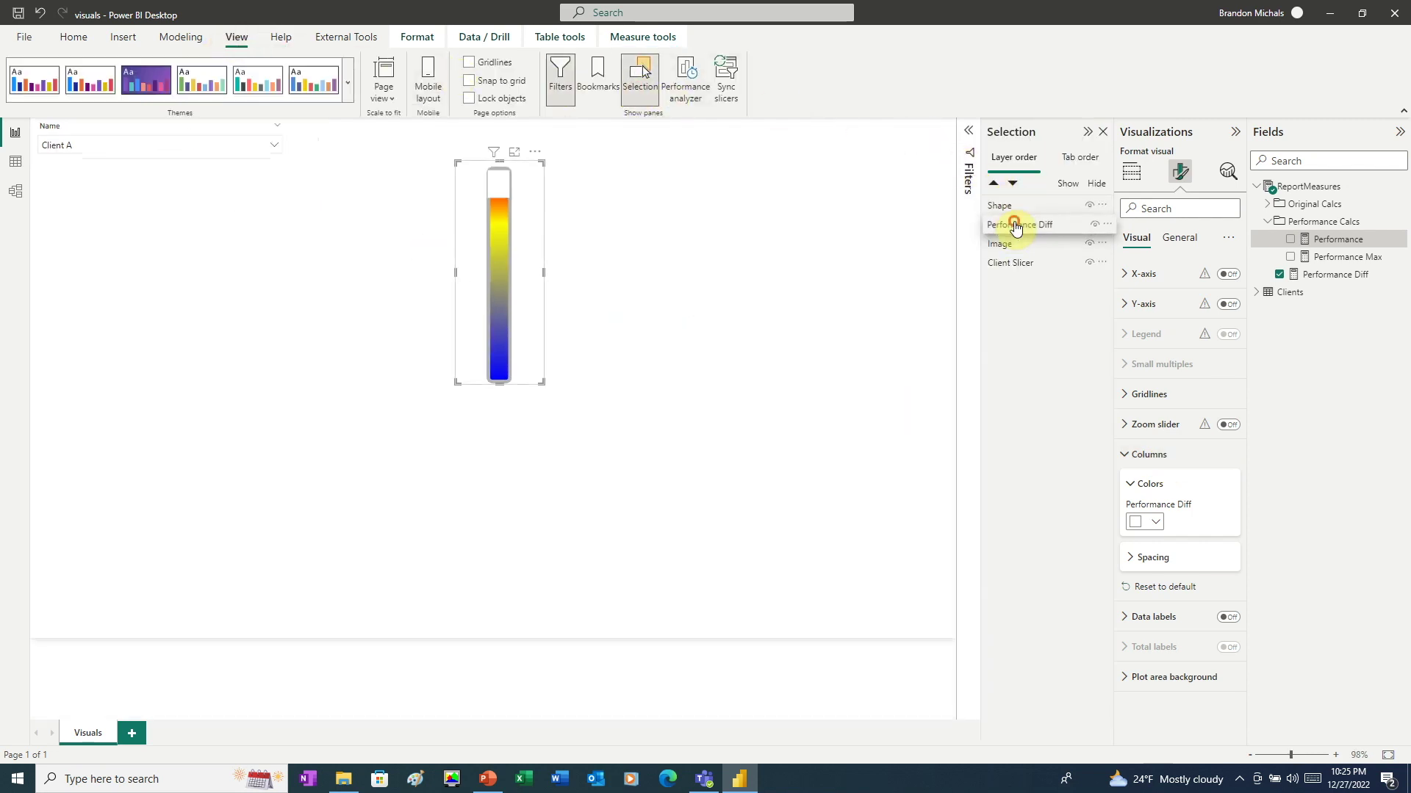
Check the gauge for Clients C and E, then return the slicer to Client A.
click(274, 145)
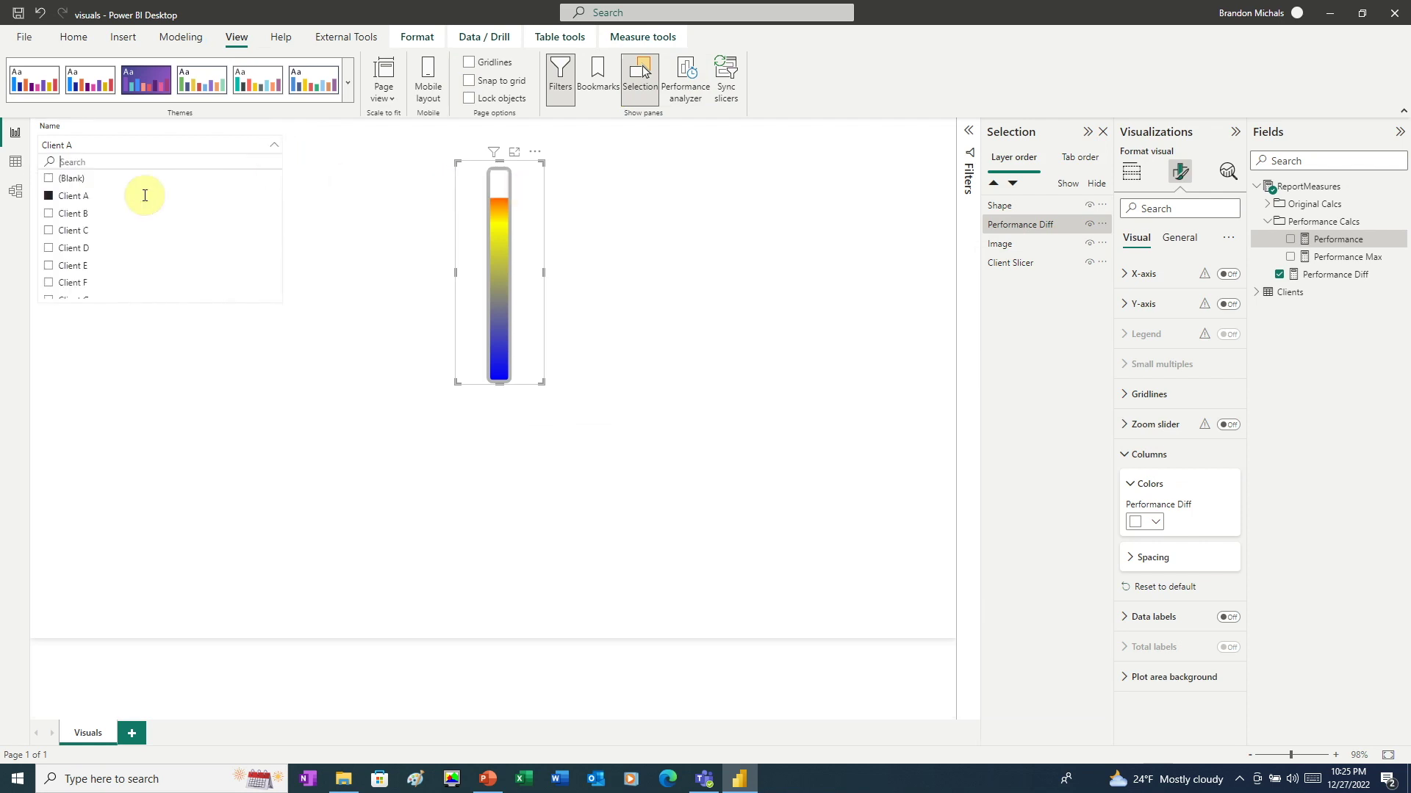
click(49, 231)
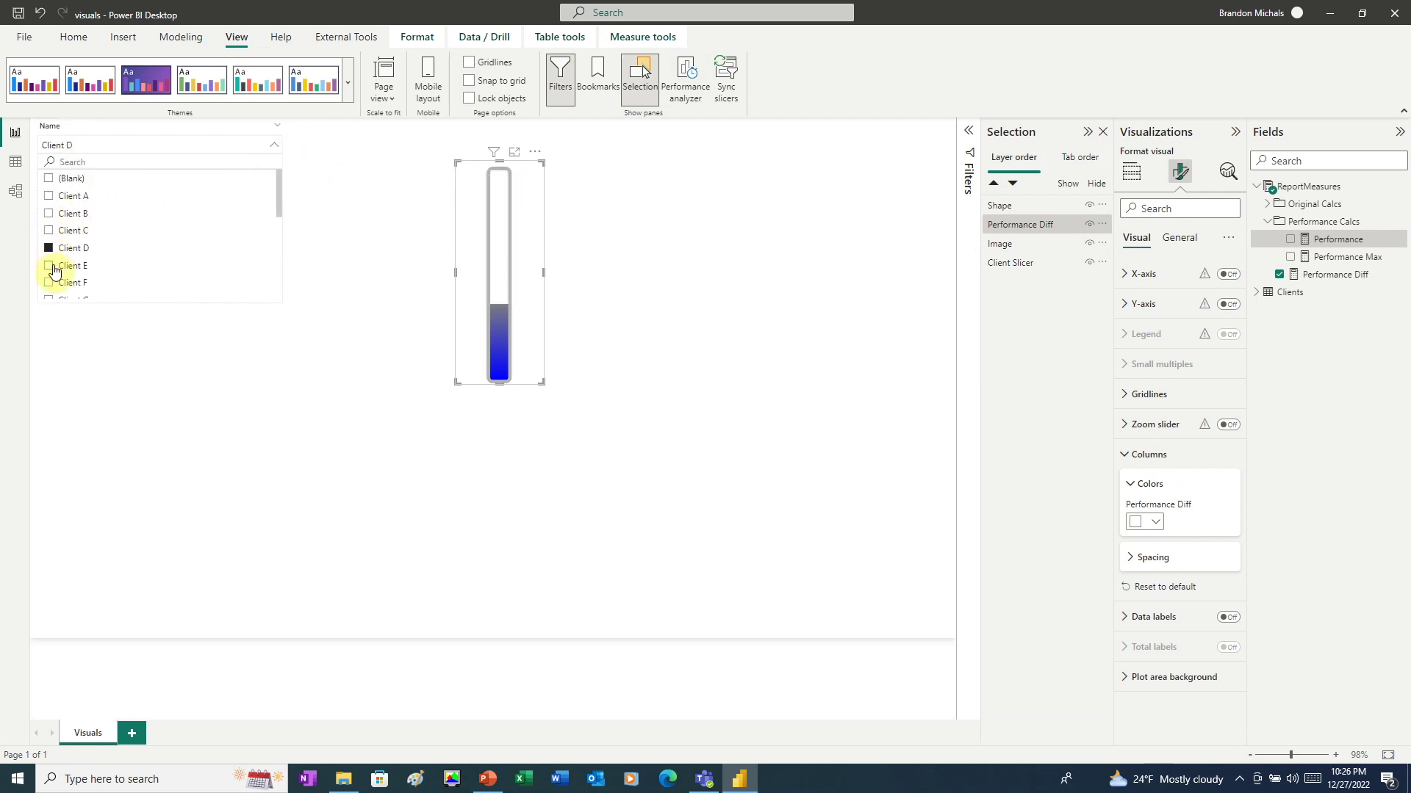
click(48, 266)
click(49, 196)
click(616, 243)
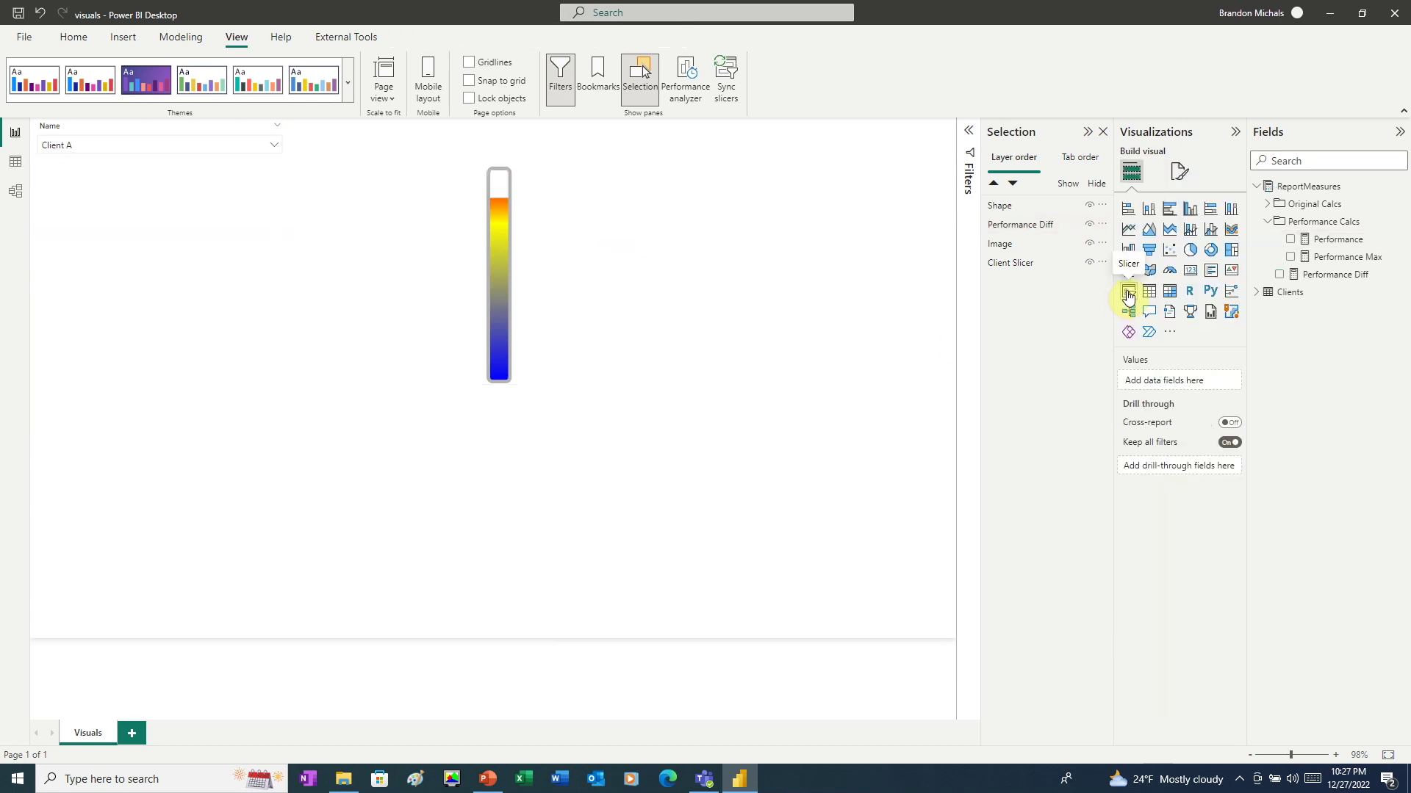
Add a Performance card with the category label off and callout font size 30.
click(1188, 272)
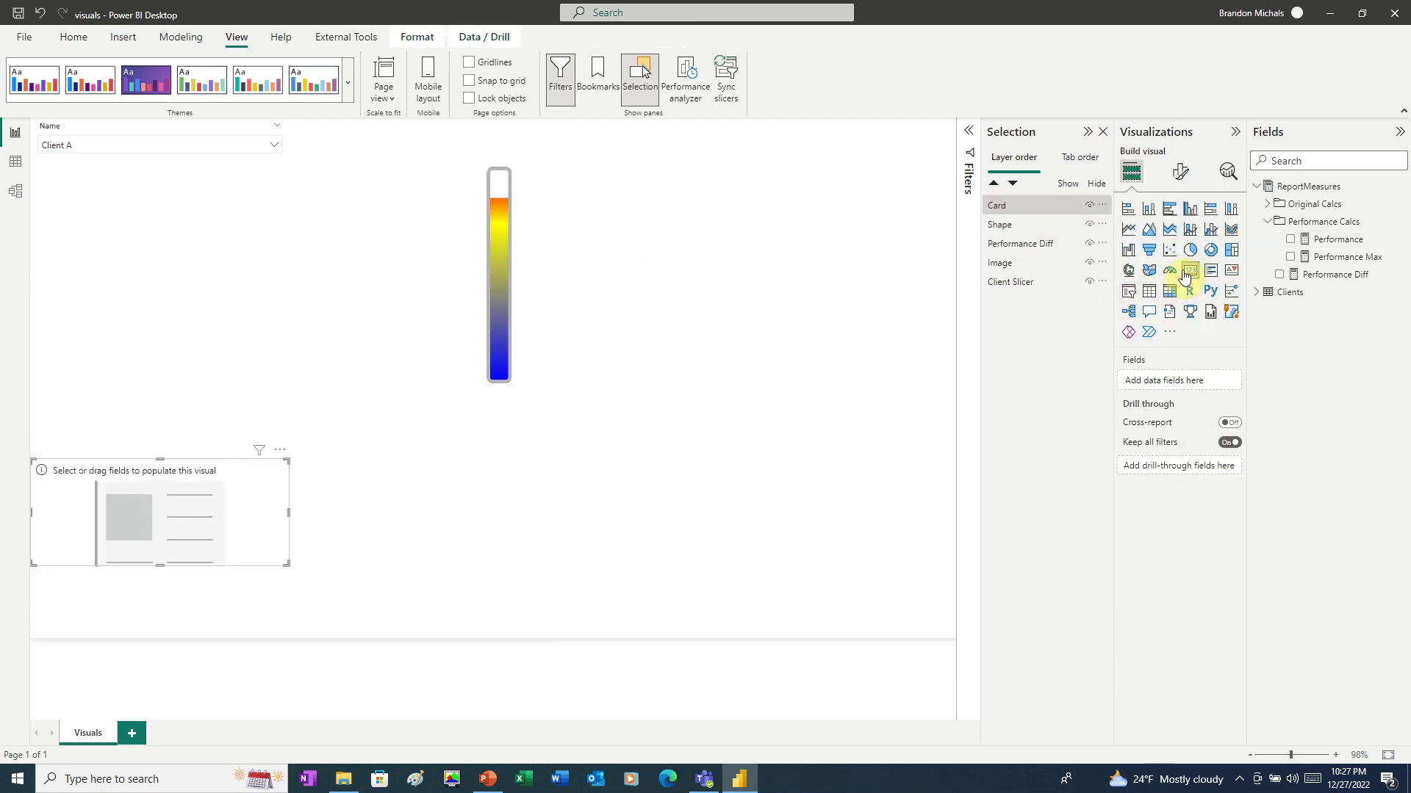
click(1291, 240)
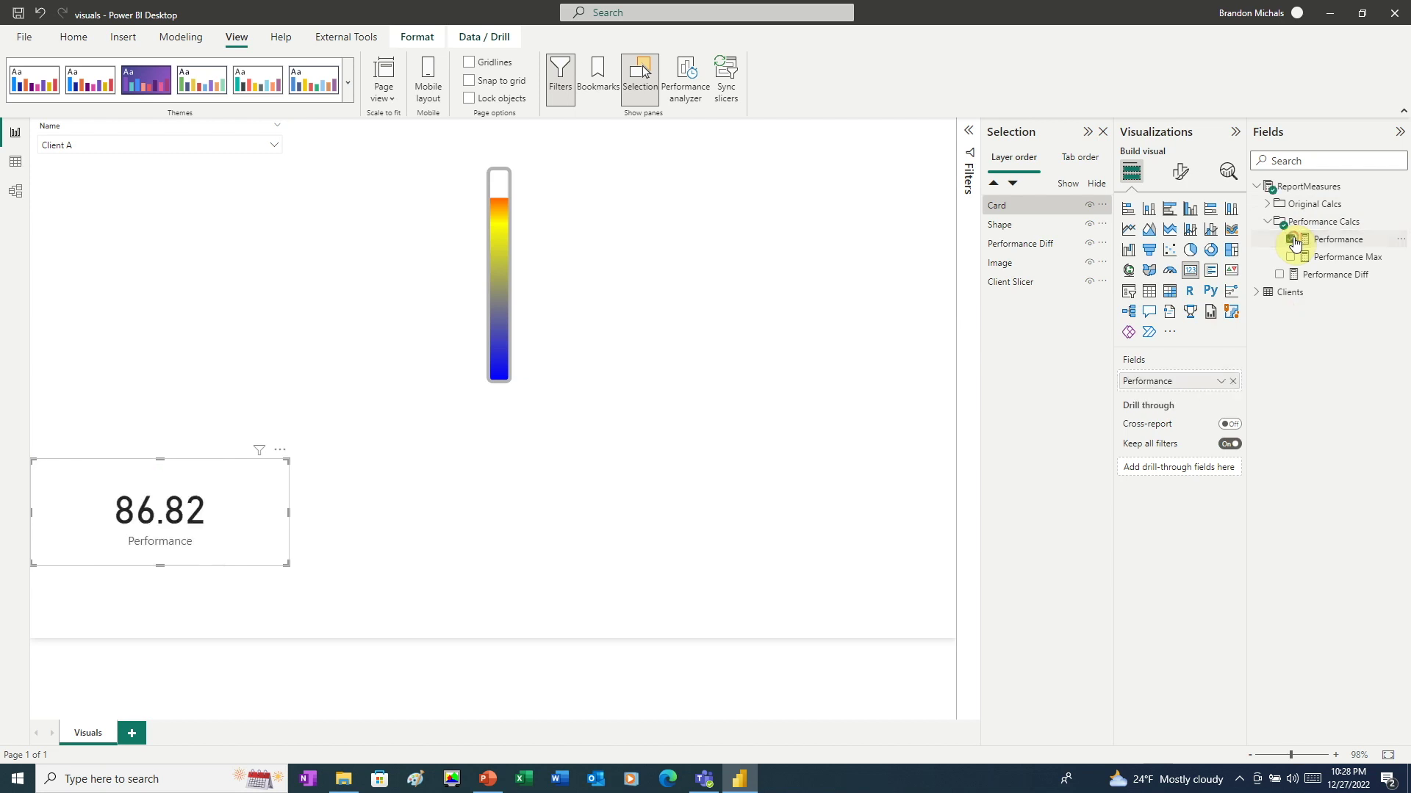
click(1179, 176)
click(1228, 304)
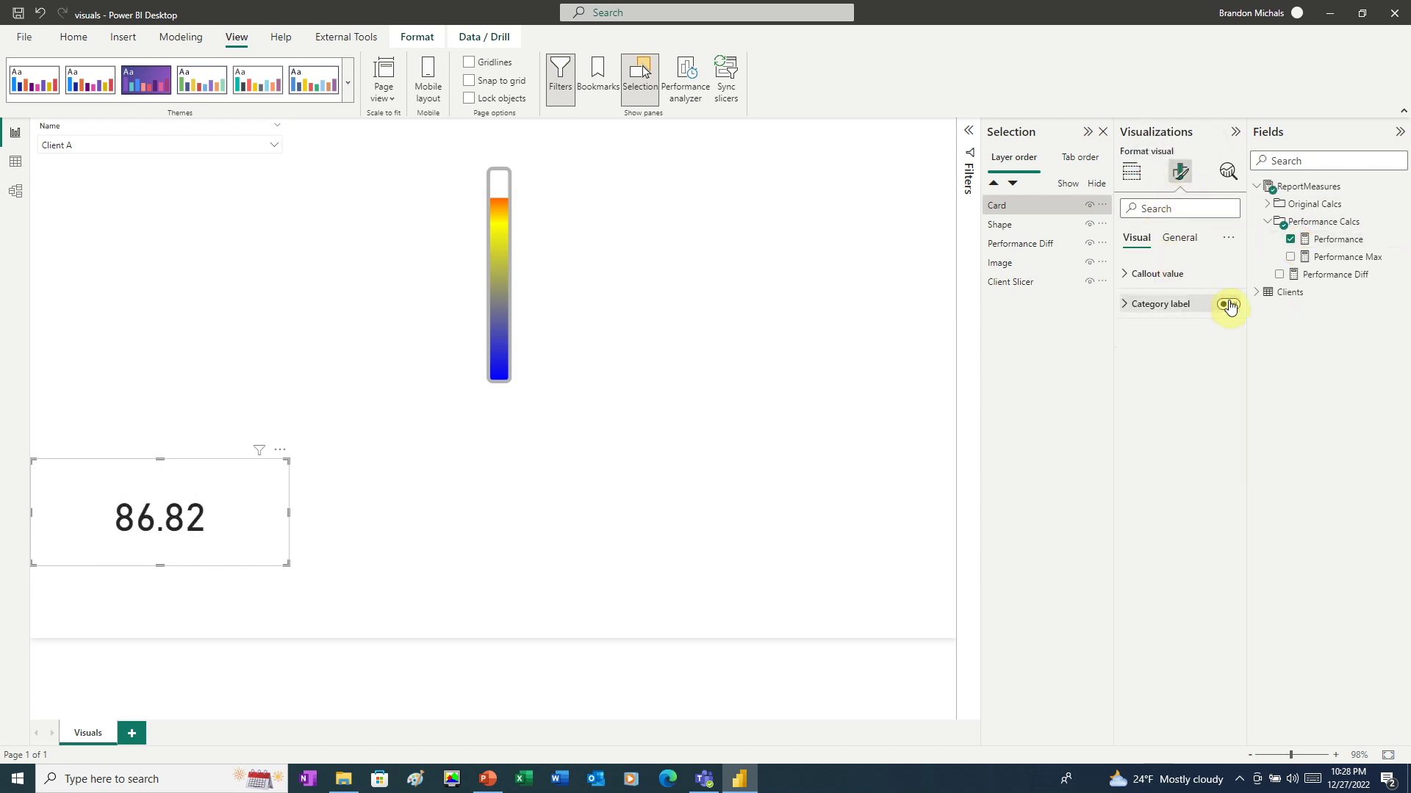
click(1125, 273)
double_click(1212, 317)
text(30)
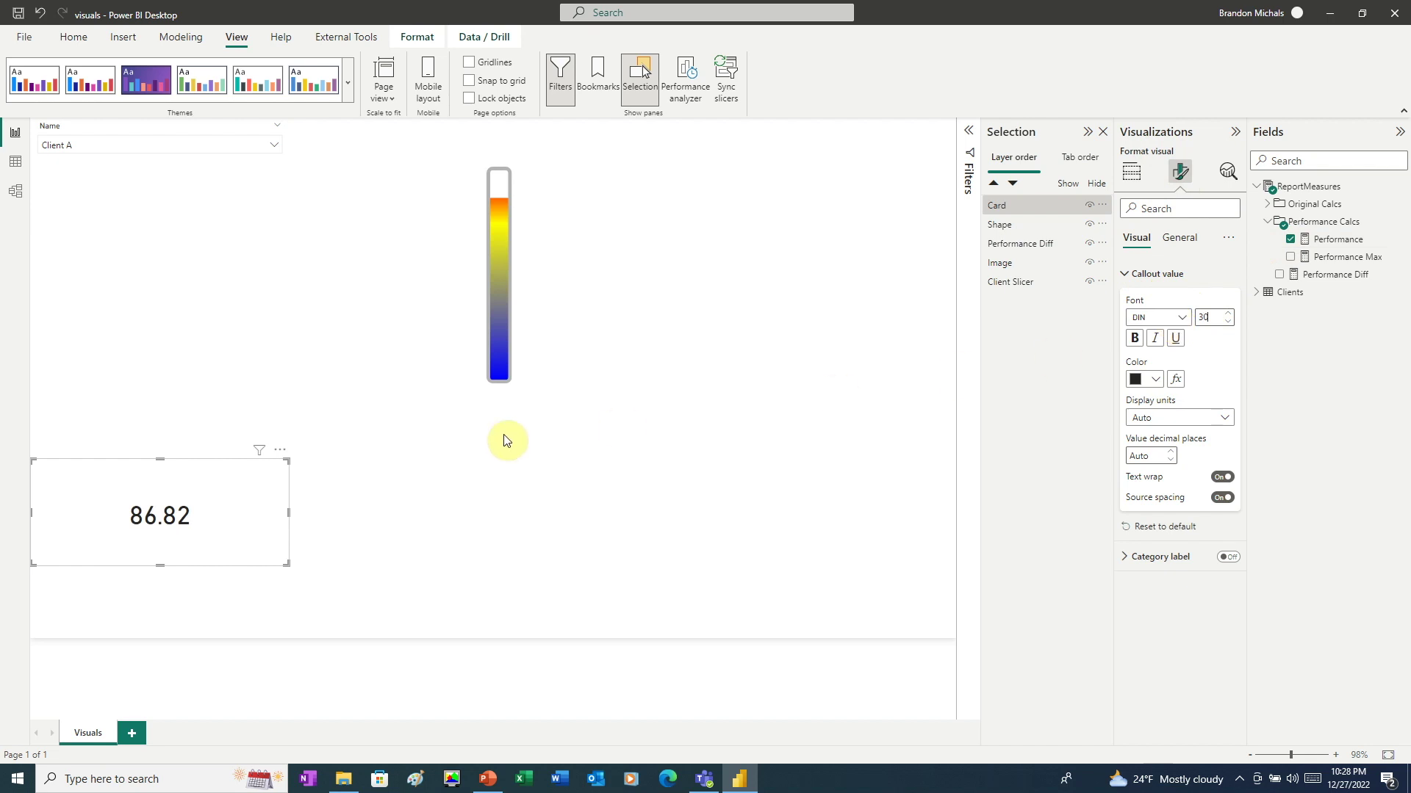
Resize the card and centre it under the thermometer.
drag(241, 487, 576, 419)
drag(503, 494, 503, 438)
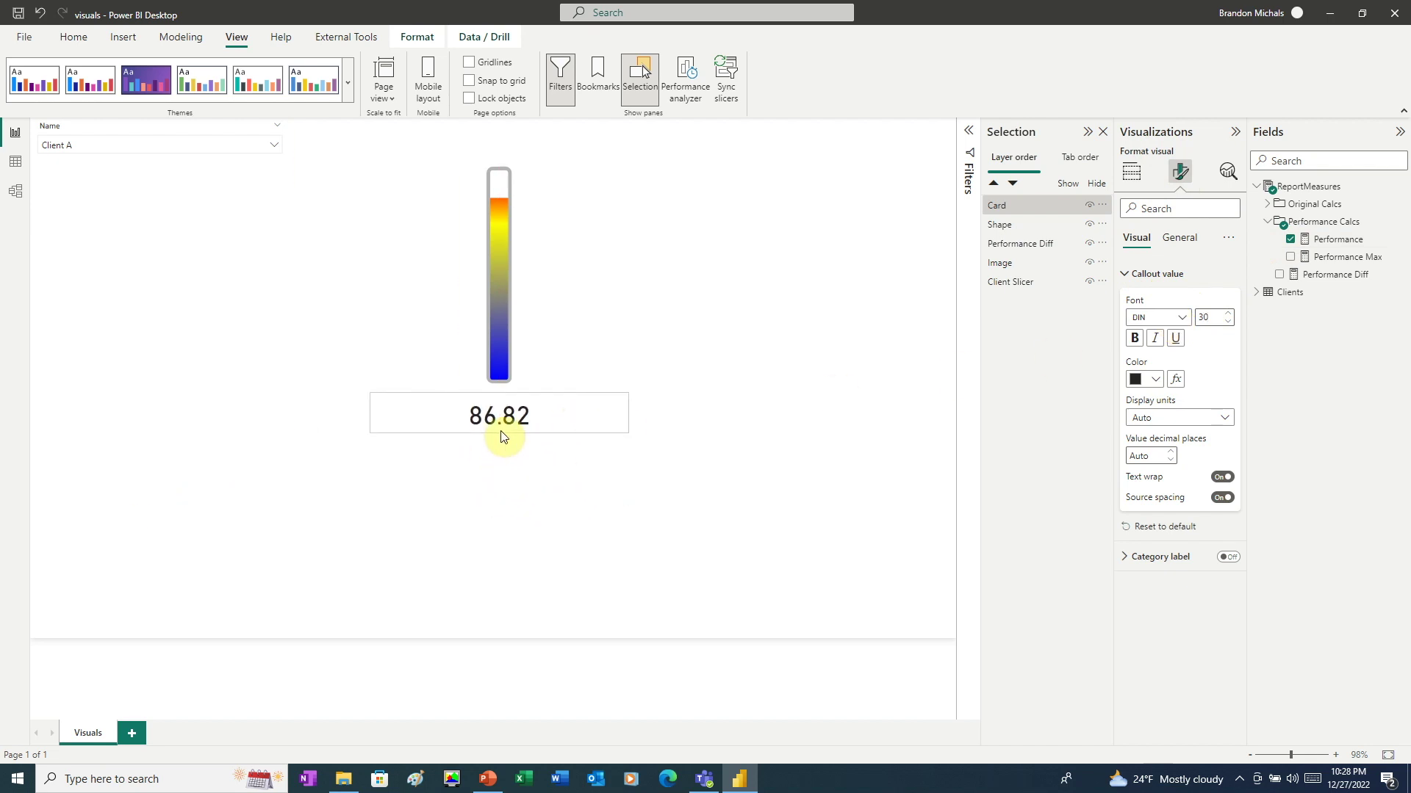
drag(629, 413, 538, 419)
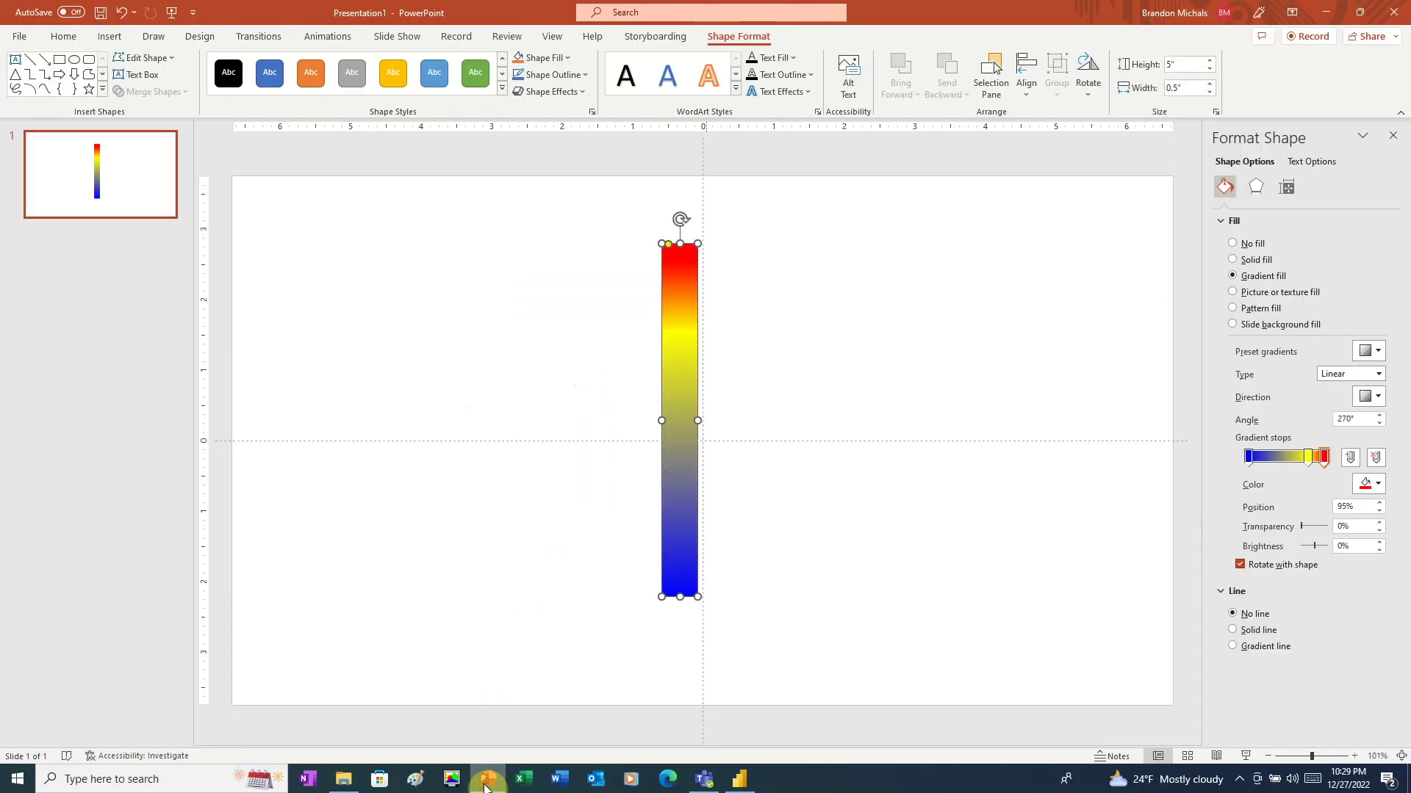
Draw a five-point star to the right of the thermometer bar.
click(108, 37)
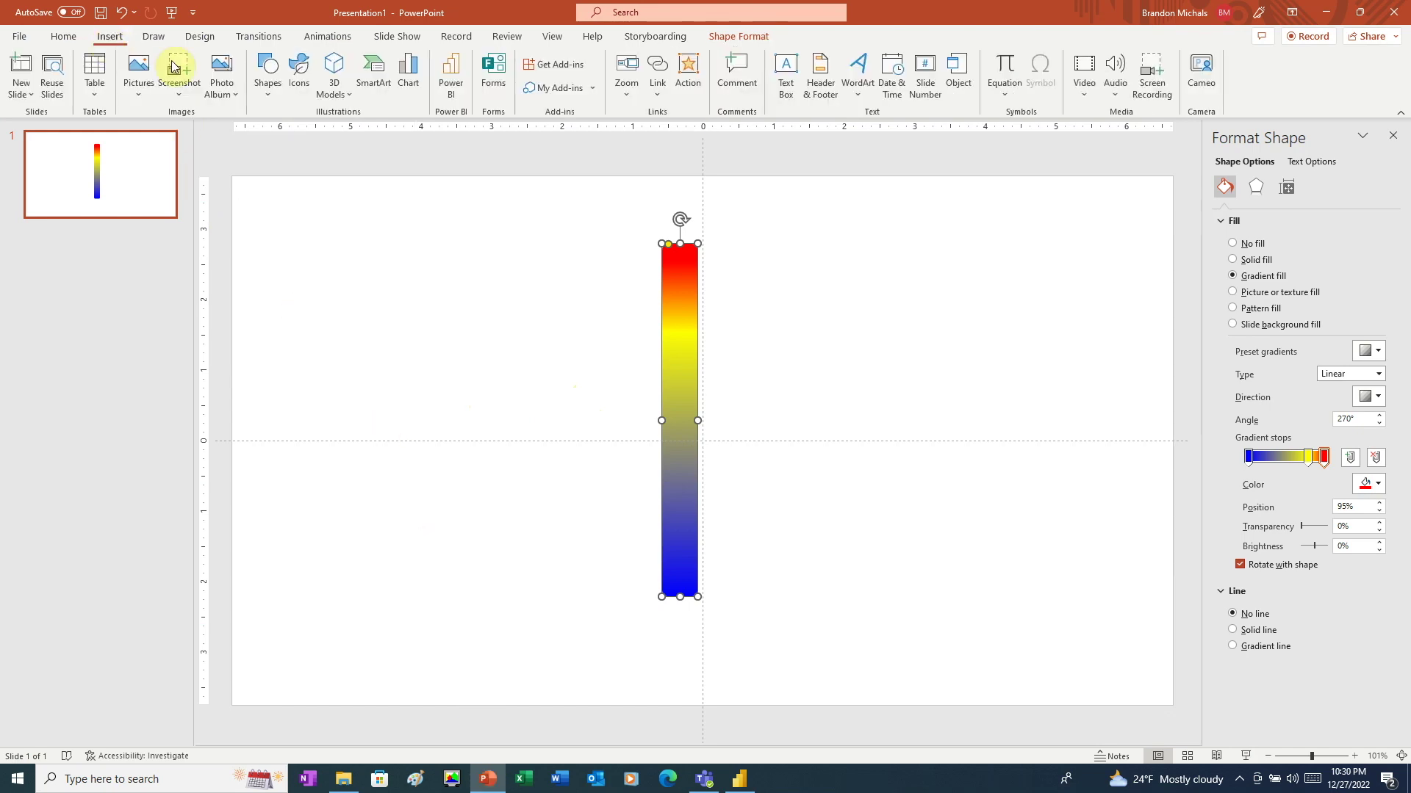
click(267, 73)
click(307, 553)
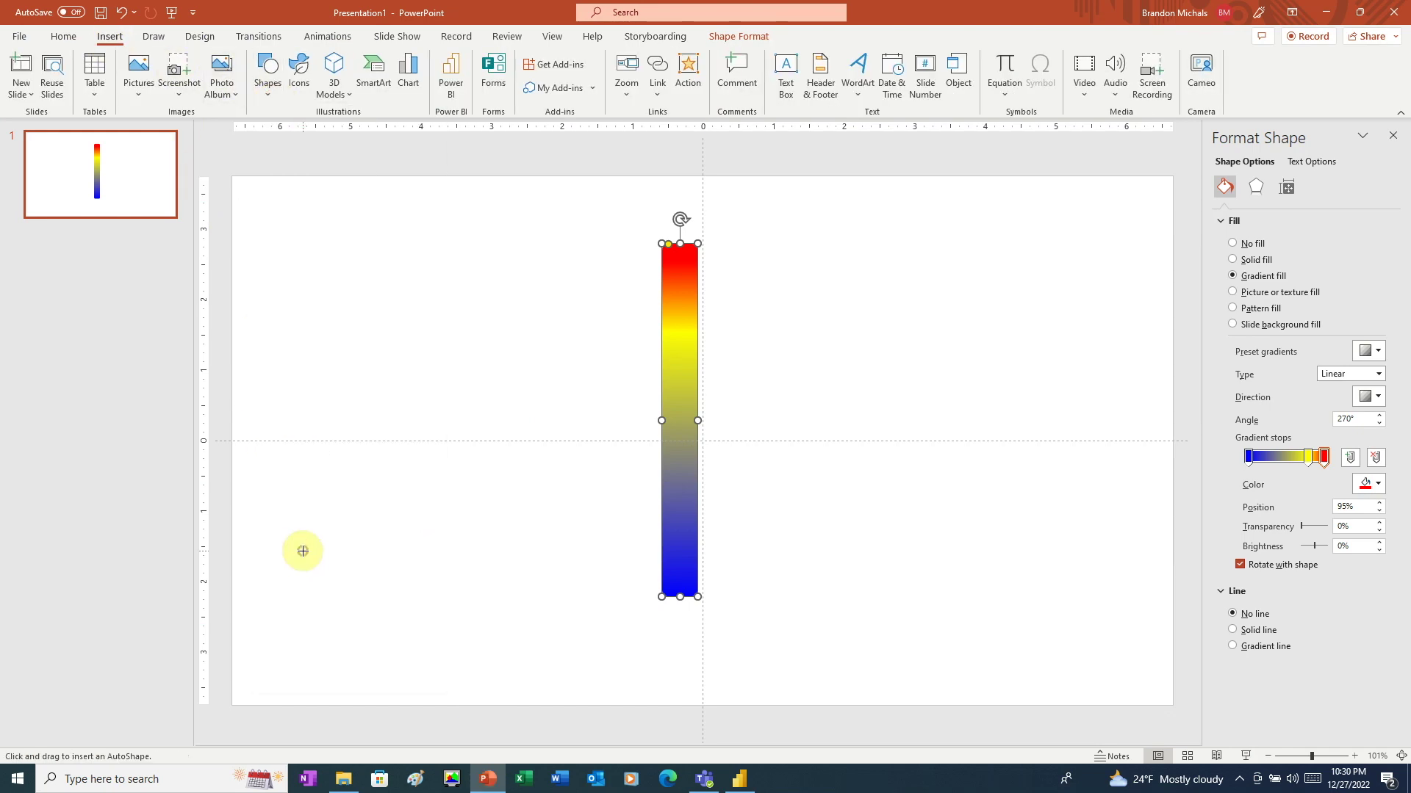
drag(819, 248, 879, 324)
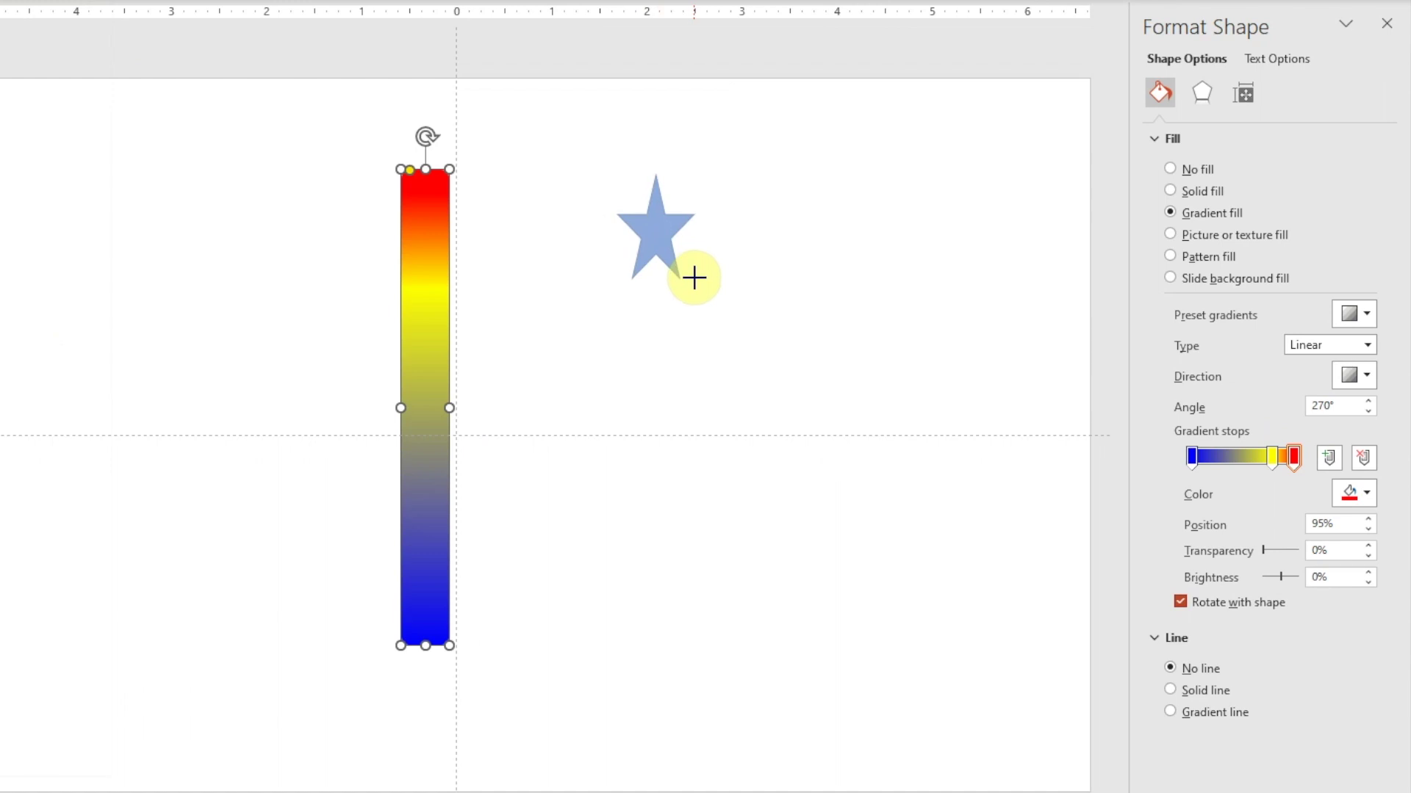
drag(693, 277, 695, 255)
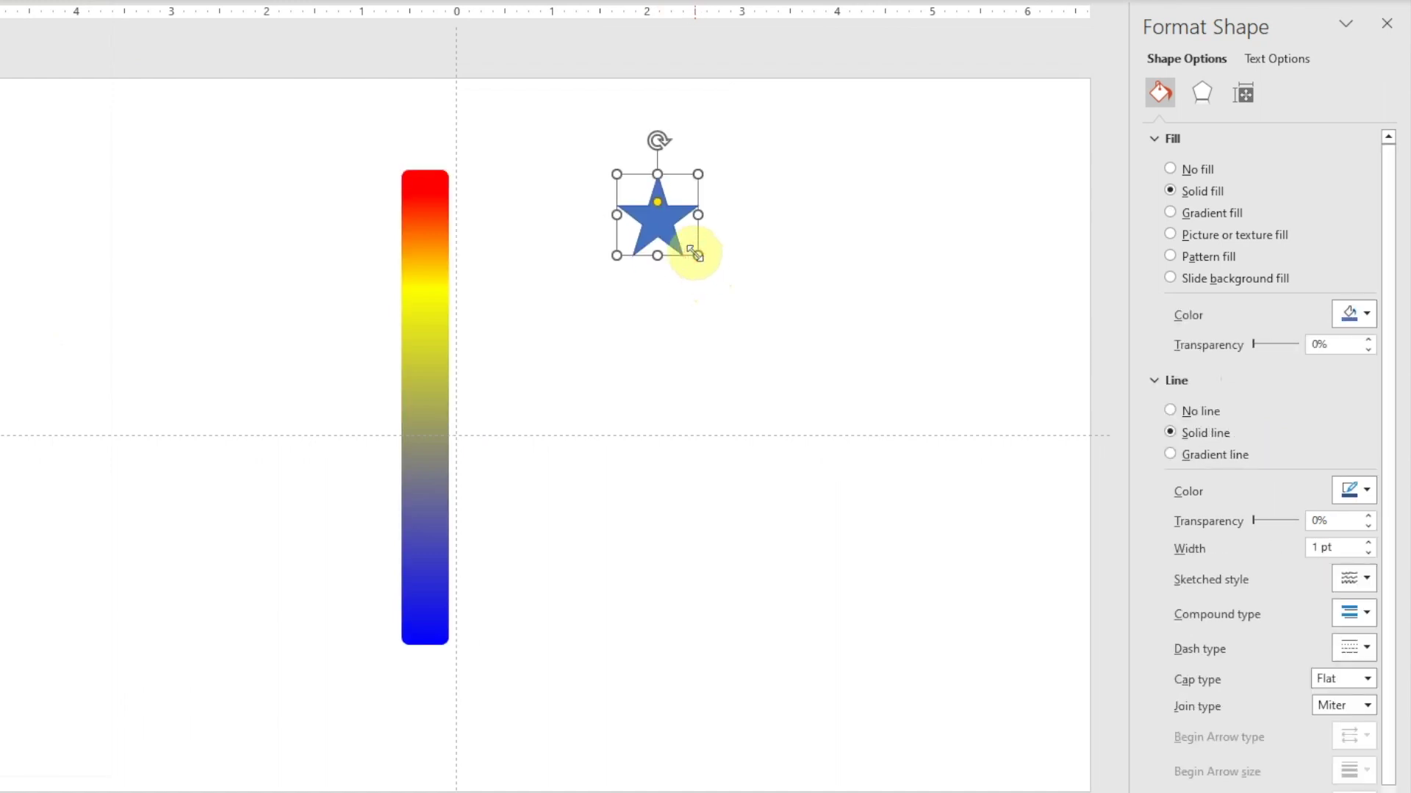
Size the star to 1" height and 1" width.
click(1244, 93)
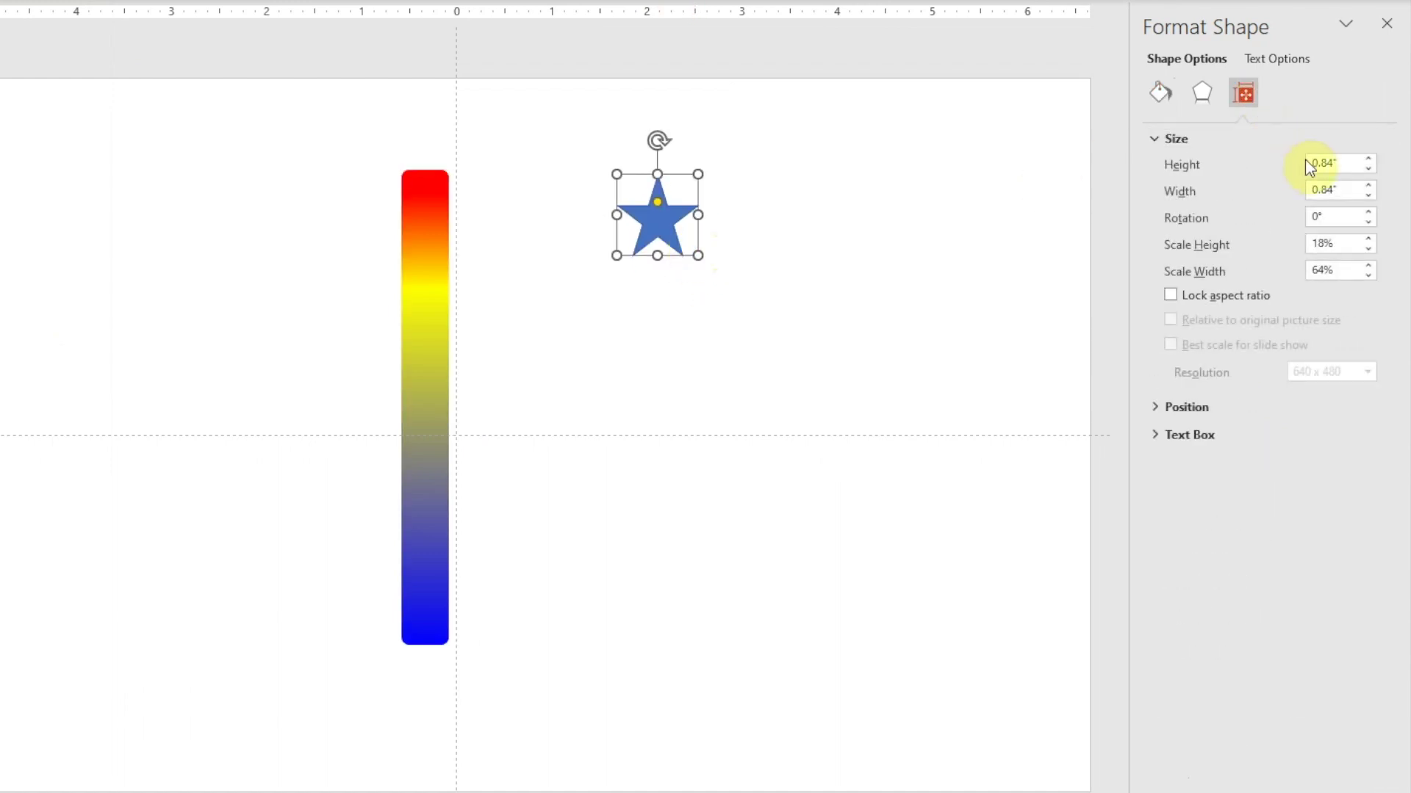
text(1)
click(1311, 190)
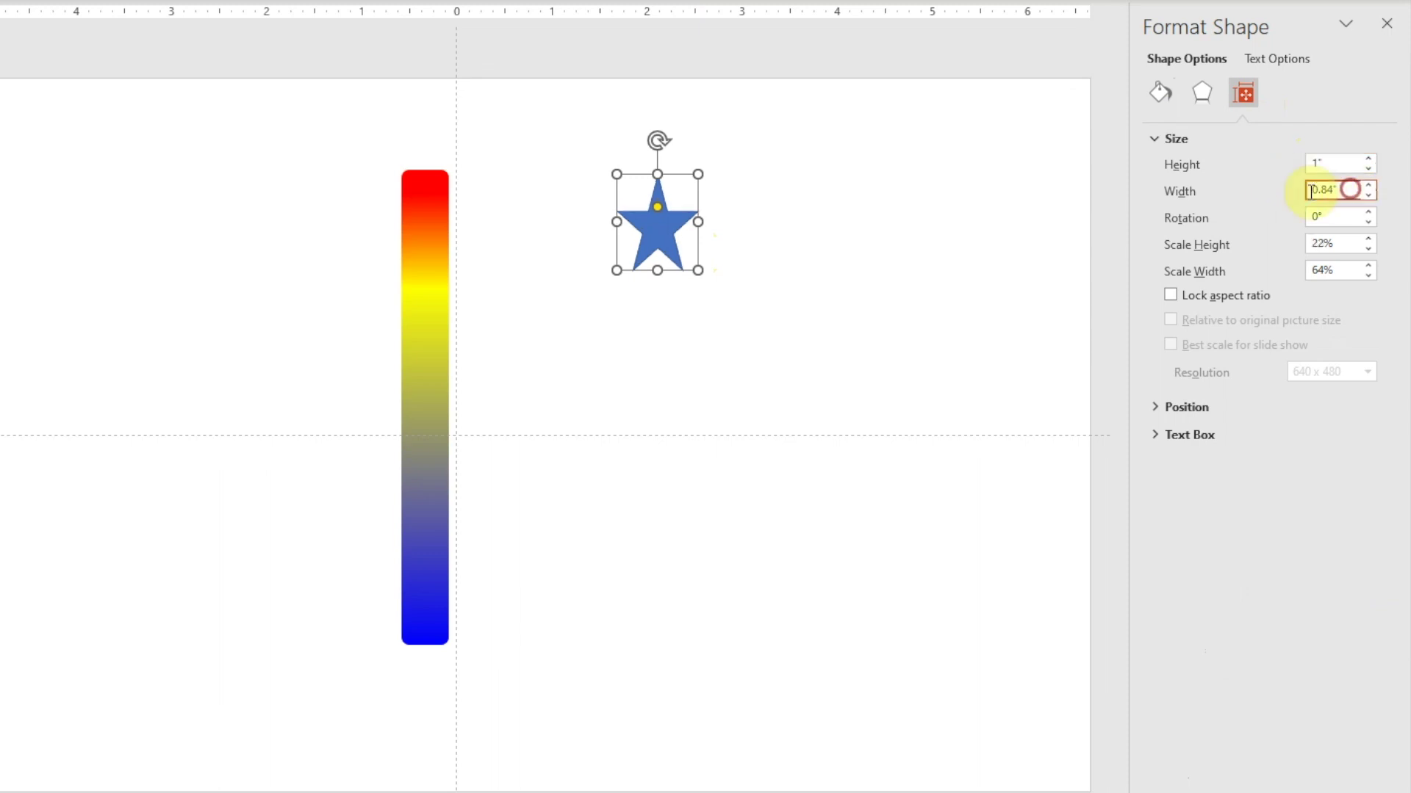
click(1193, 180)
Fill the star with gold #FFD700 and remove its outline.
click(1152, 94)
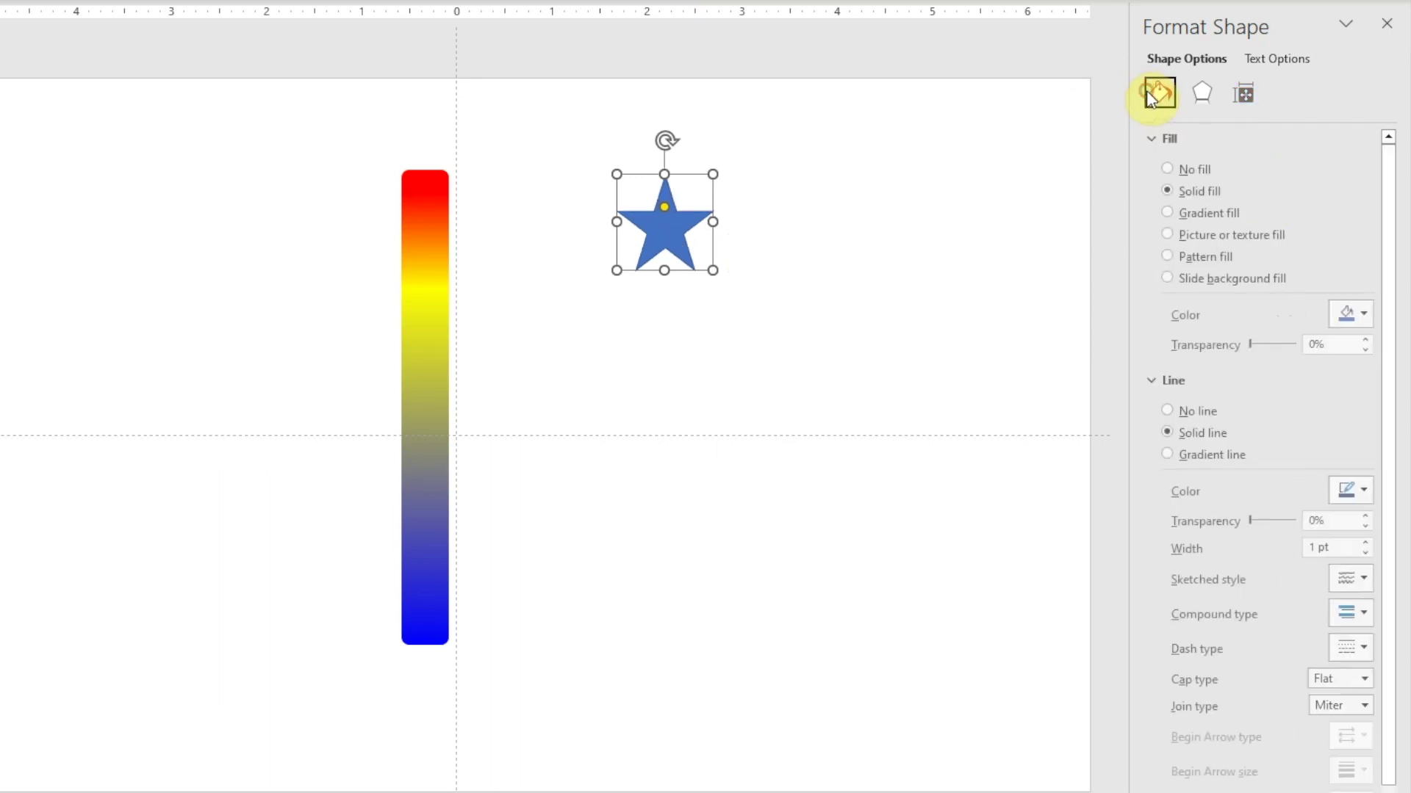
click(1354, 314)
click(1276, 588)
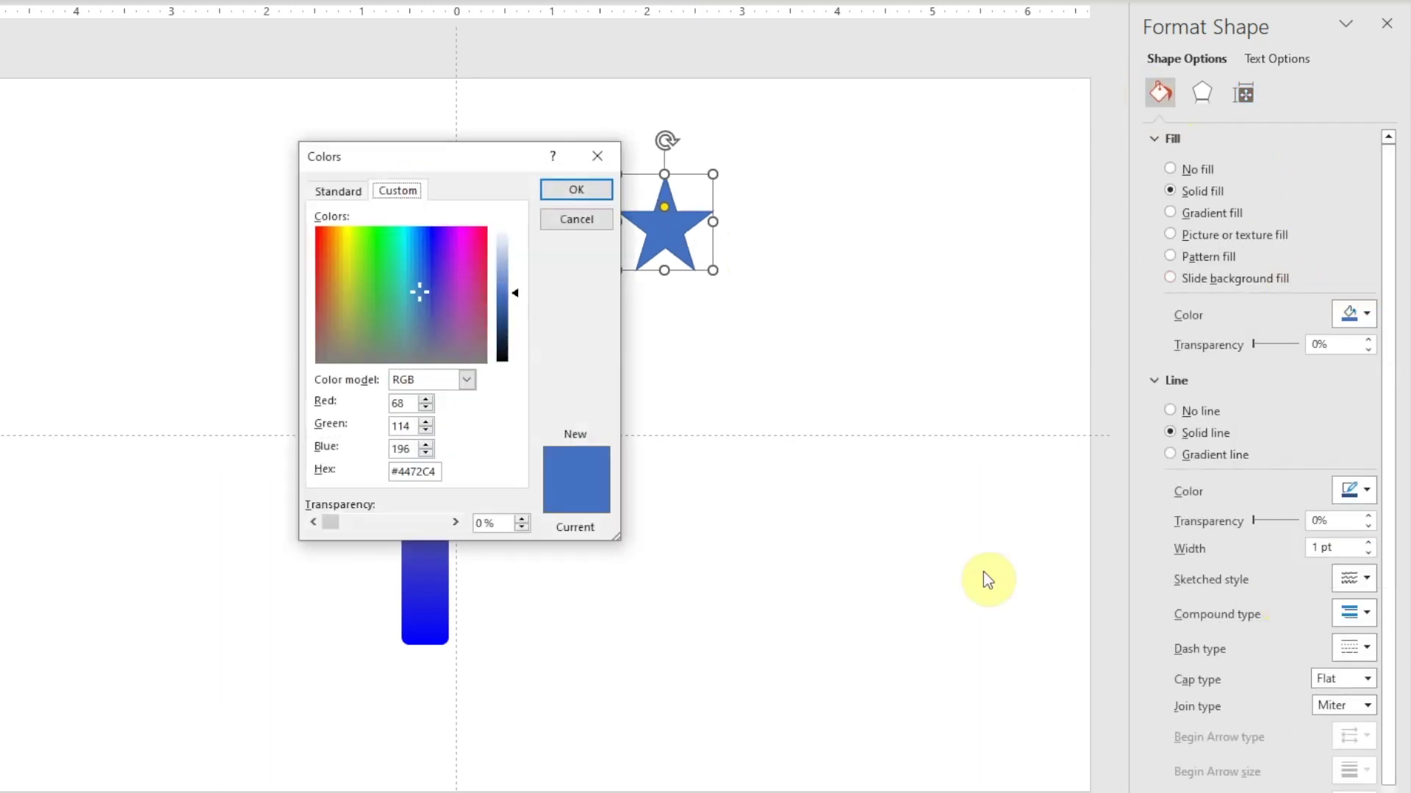
double_click(403, 474)
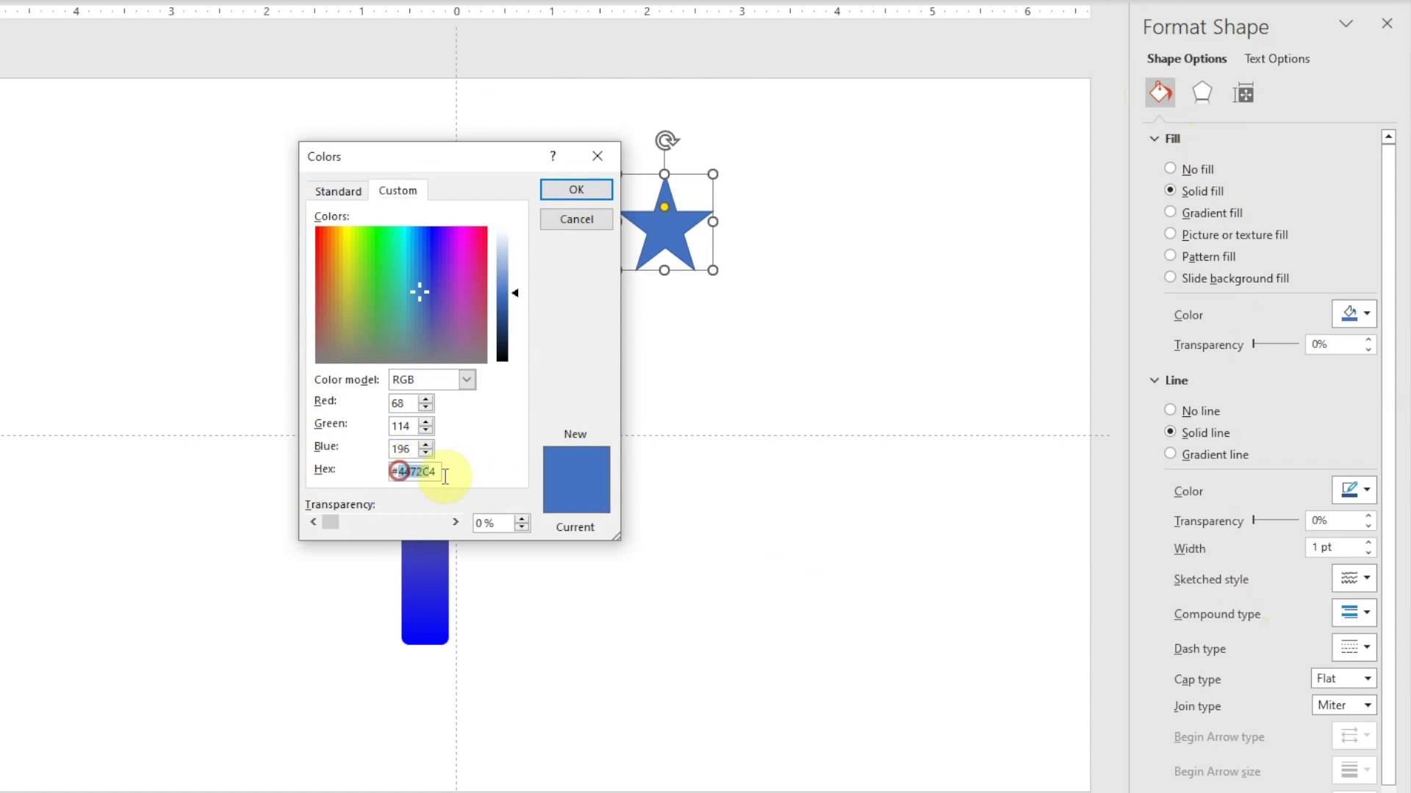
text(#ffd700)
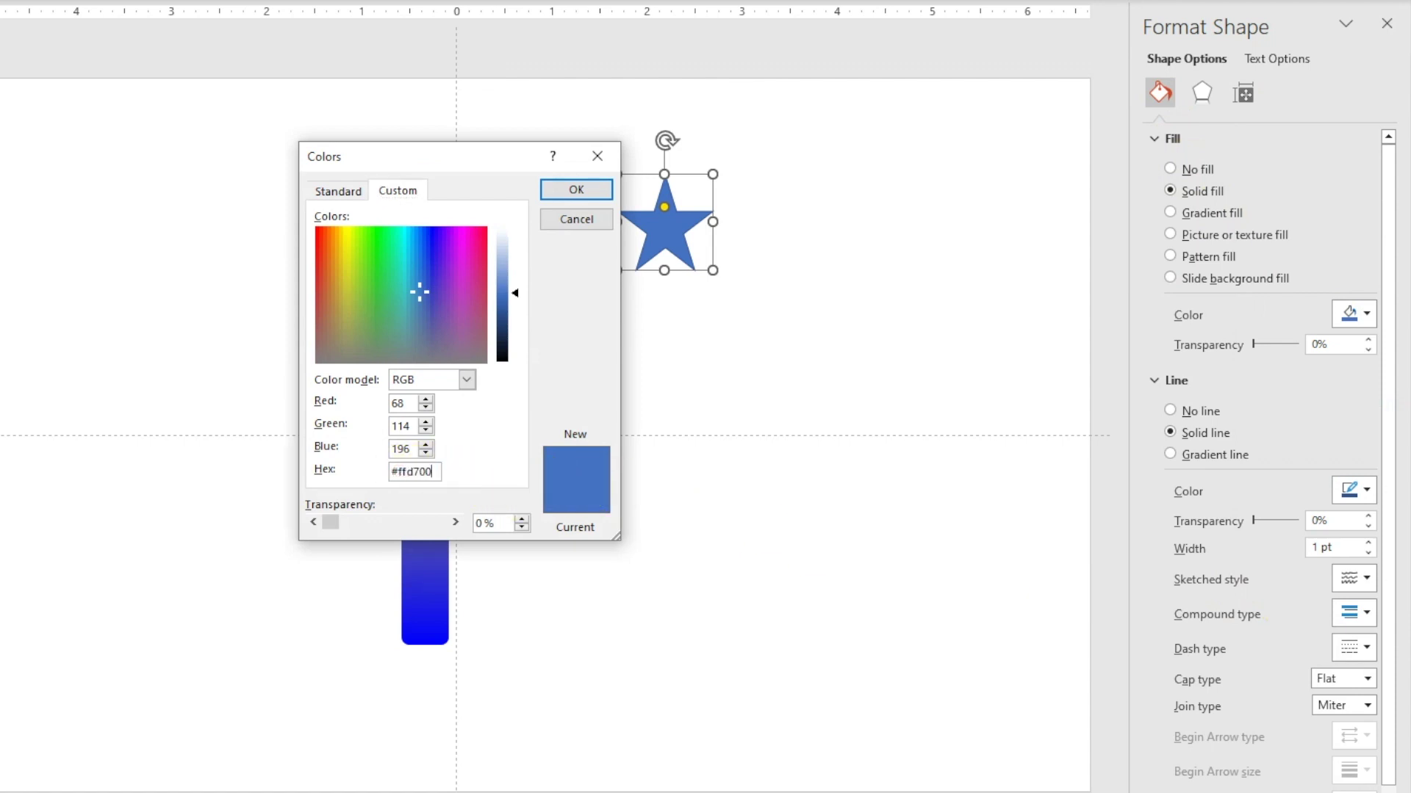
click(588, 193)
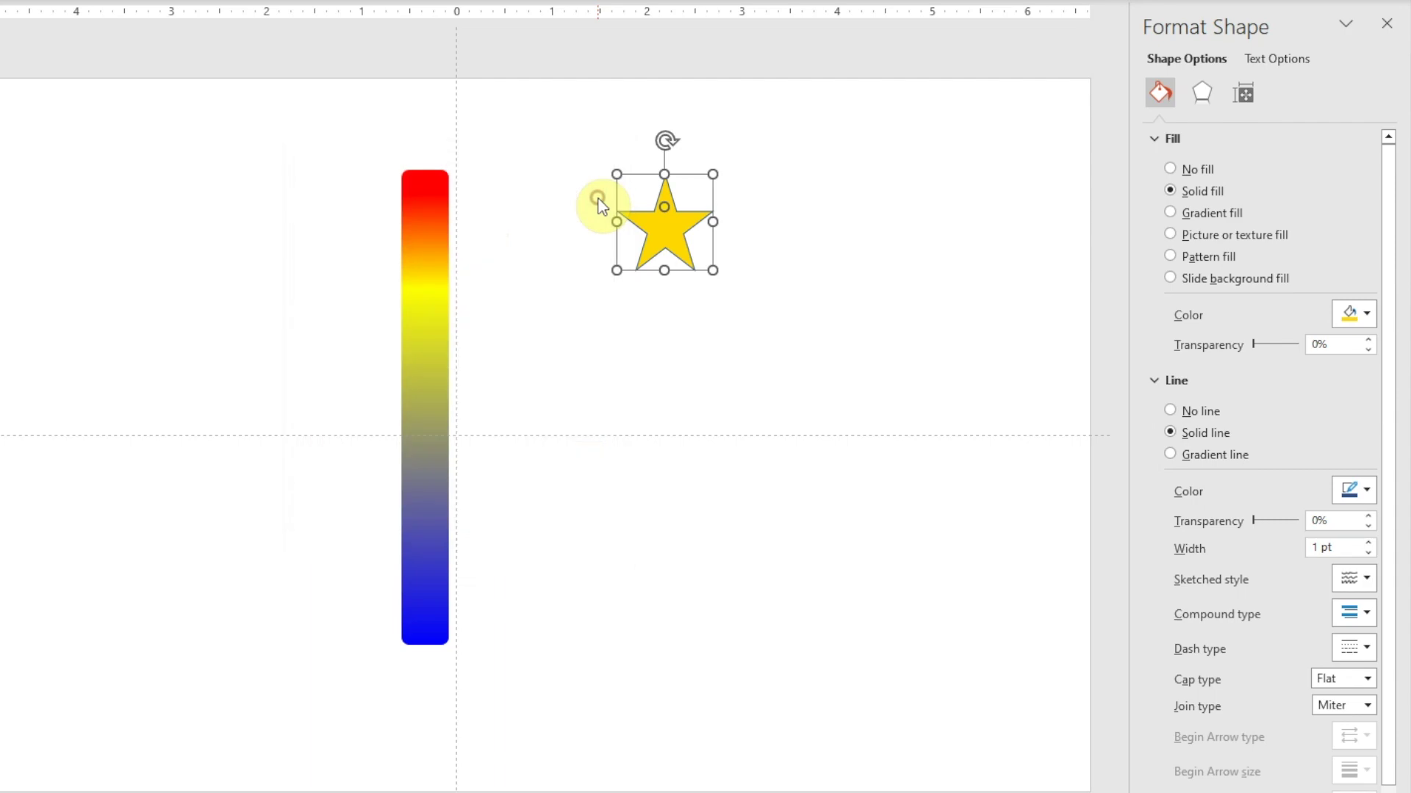
click(1170, 411)
Duplicate the gold star and set the copy's horizontal position to 12.37.
click(63, 36)
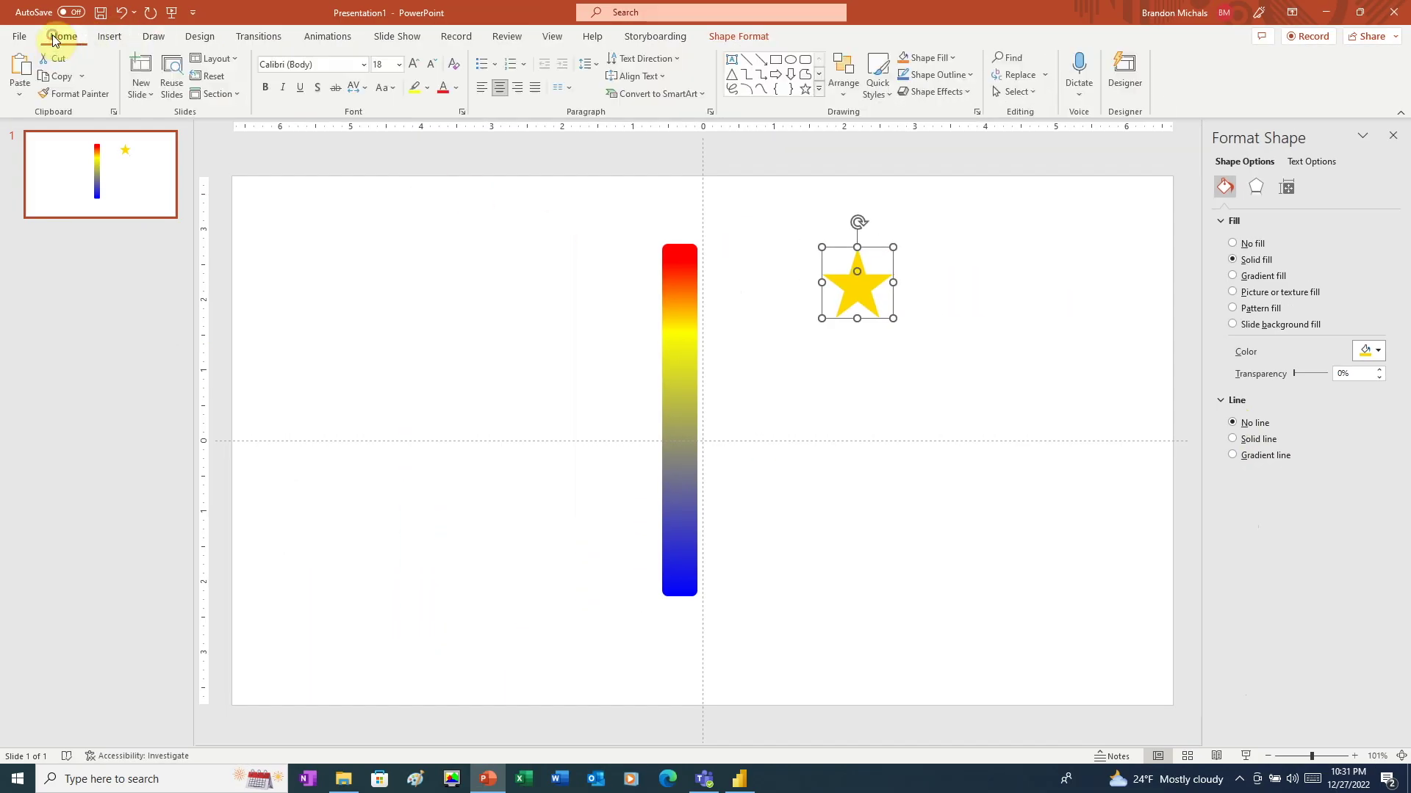
click(30, 80)
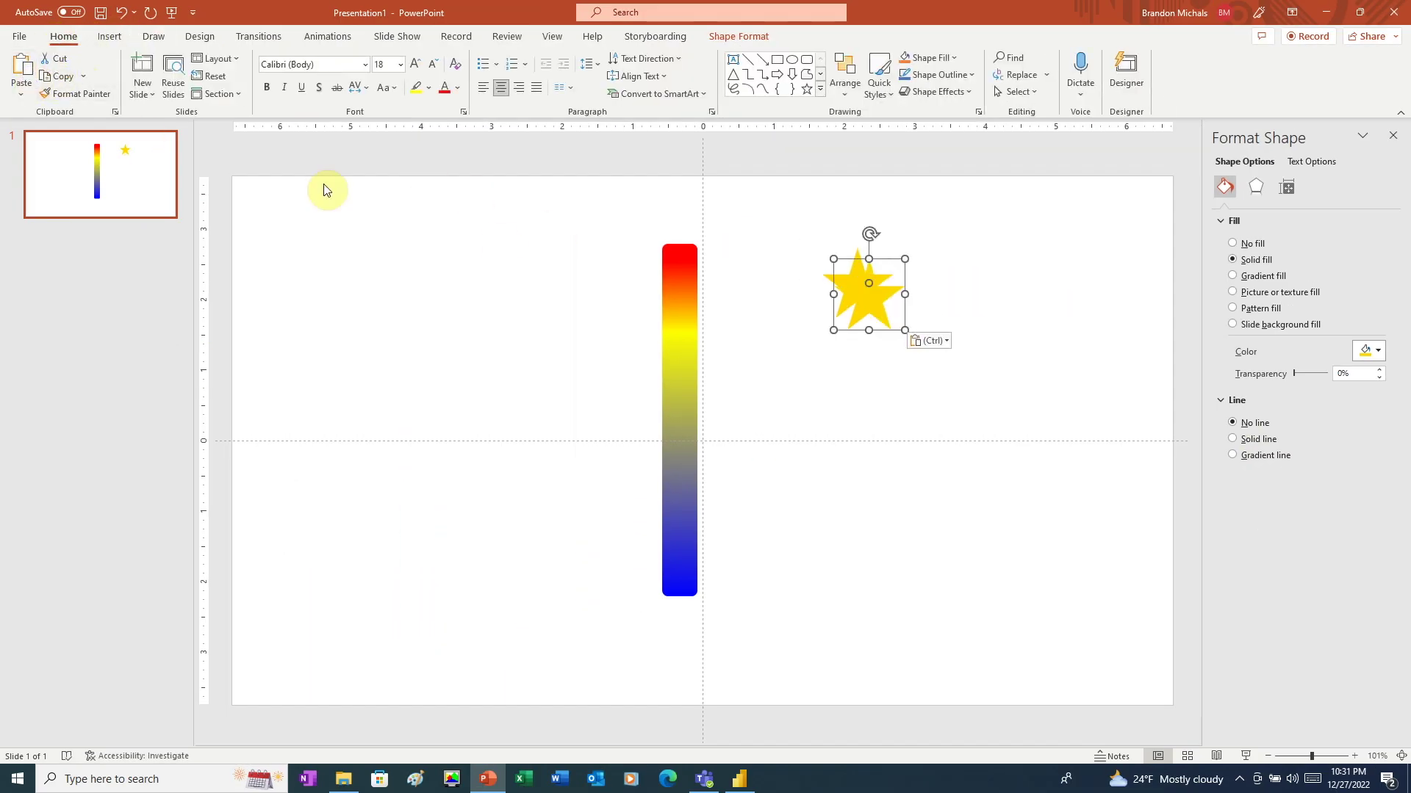
click(861, 291)
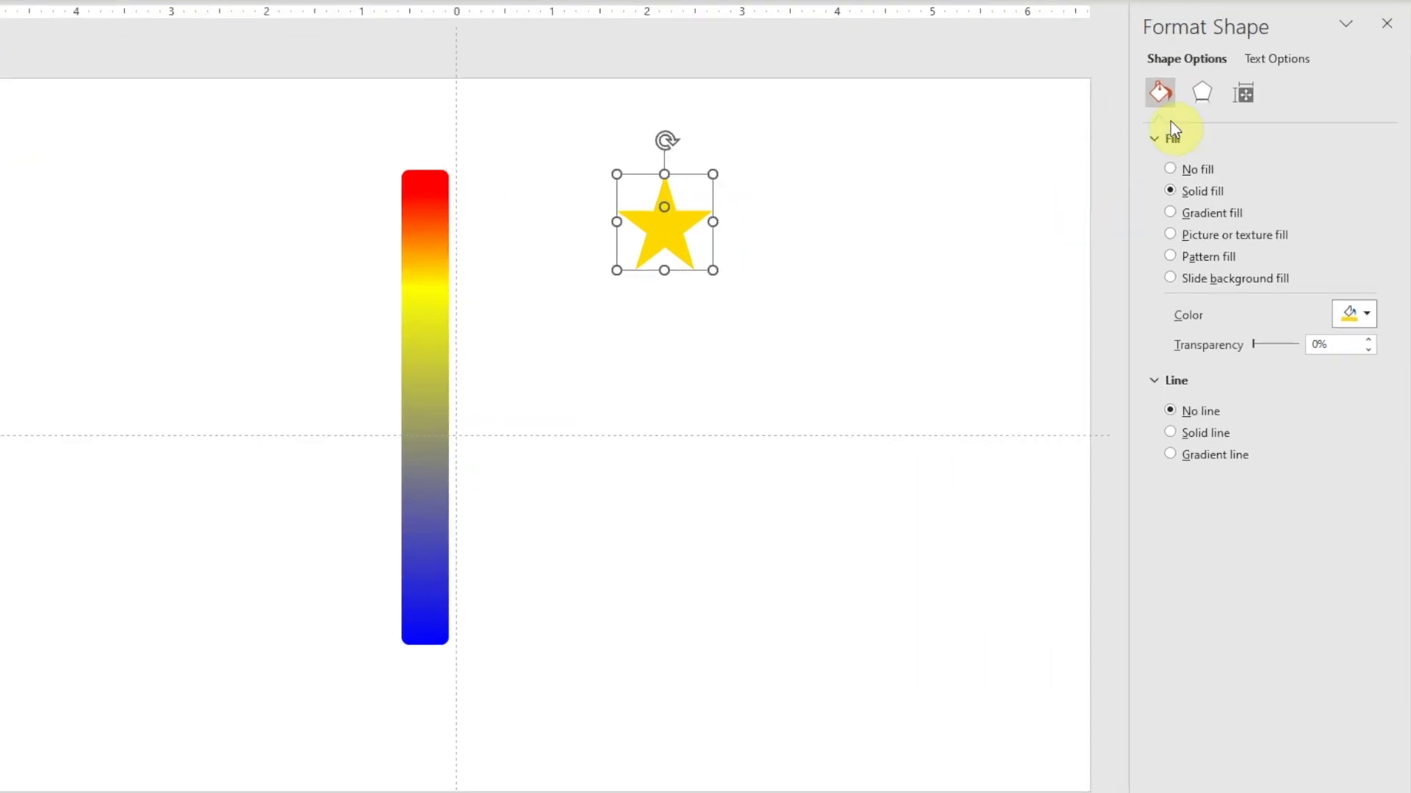
click(1261, 98)
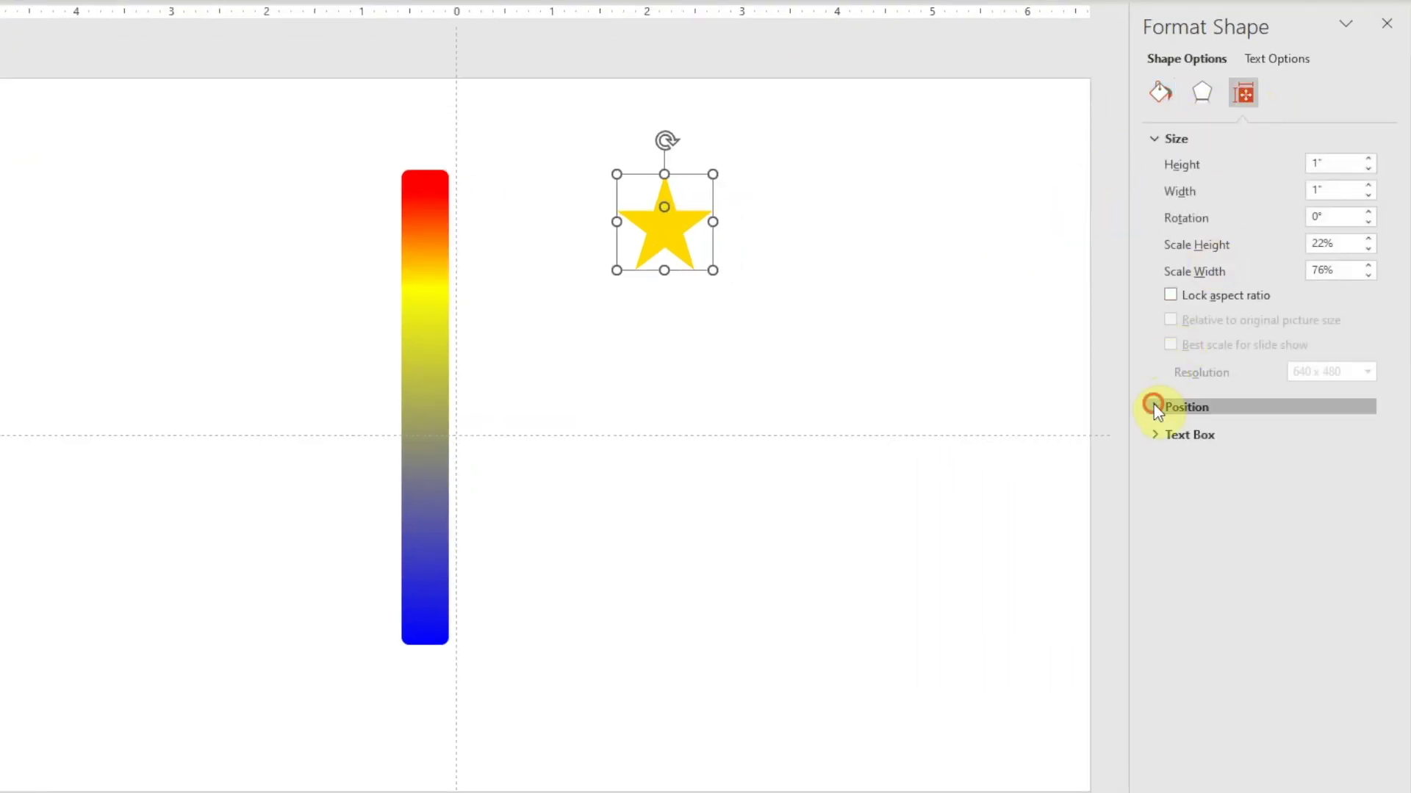
click(1155, 405)
click(1315, 432)
text(12.37)
key(Return)
Paste more star copies and drag them into a row of five.
click(669, 228)
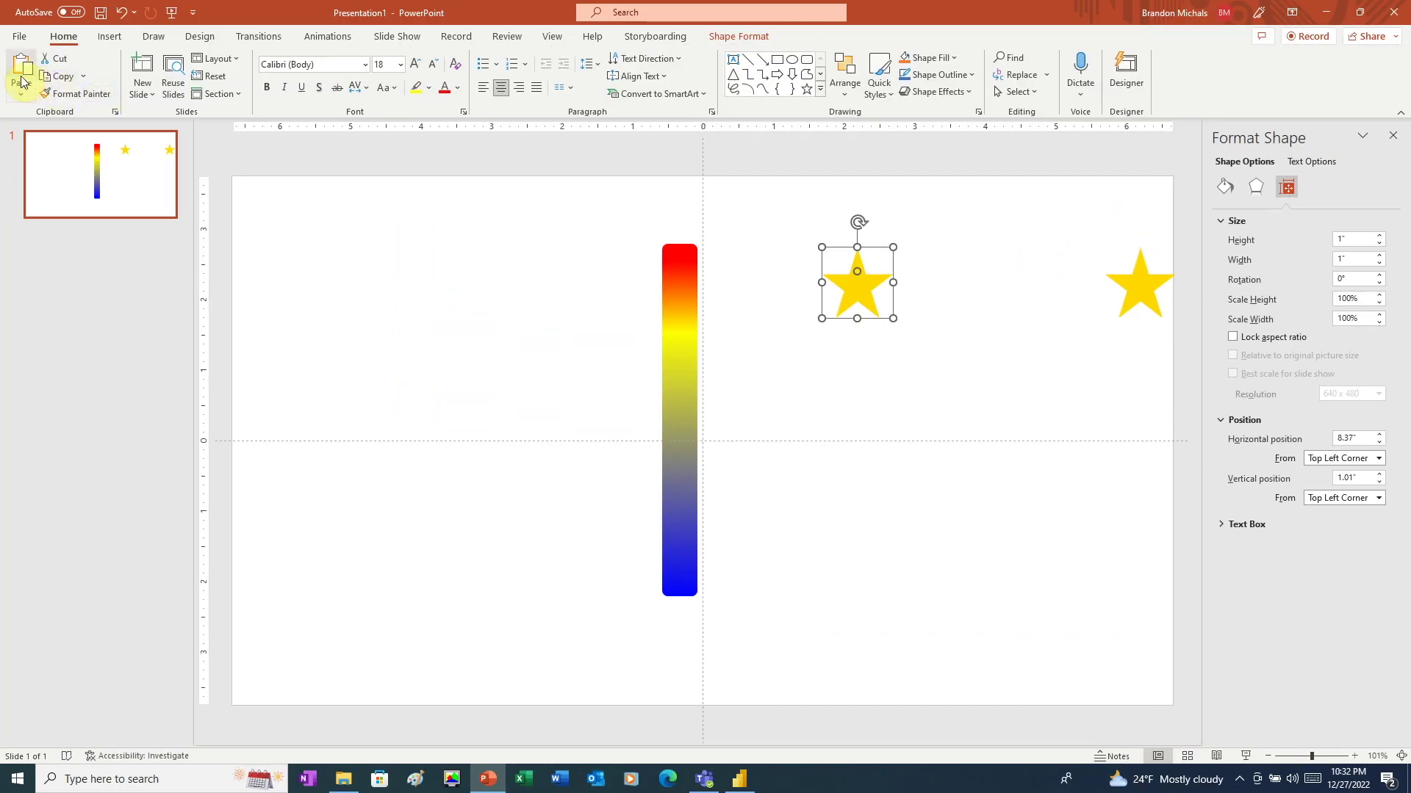
click(21, 78)
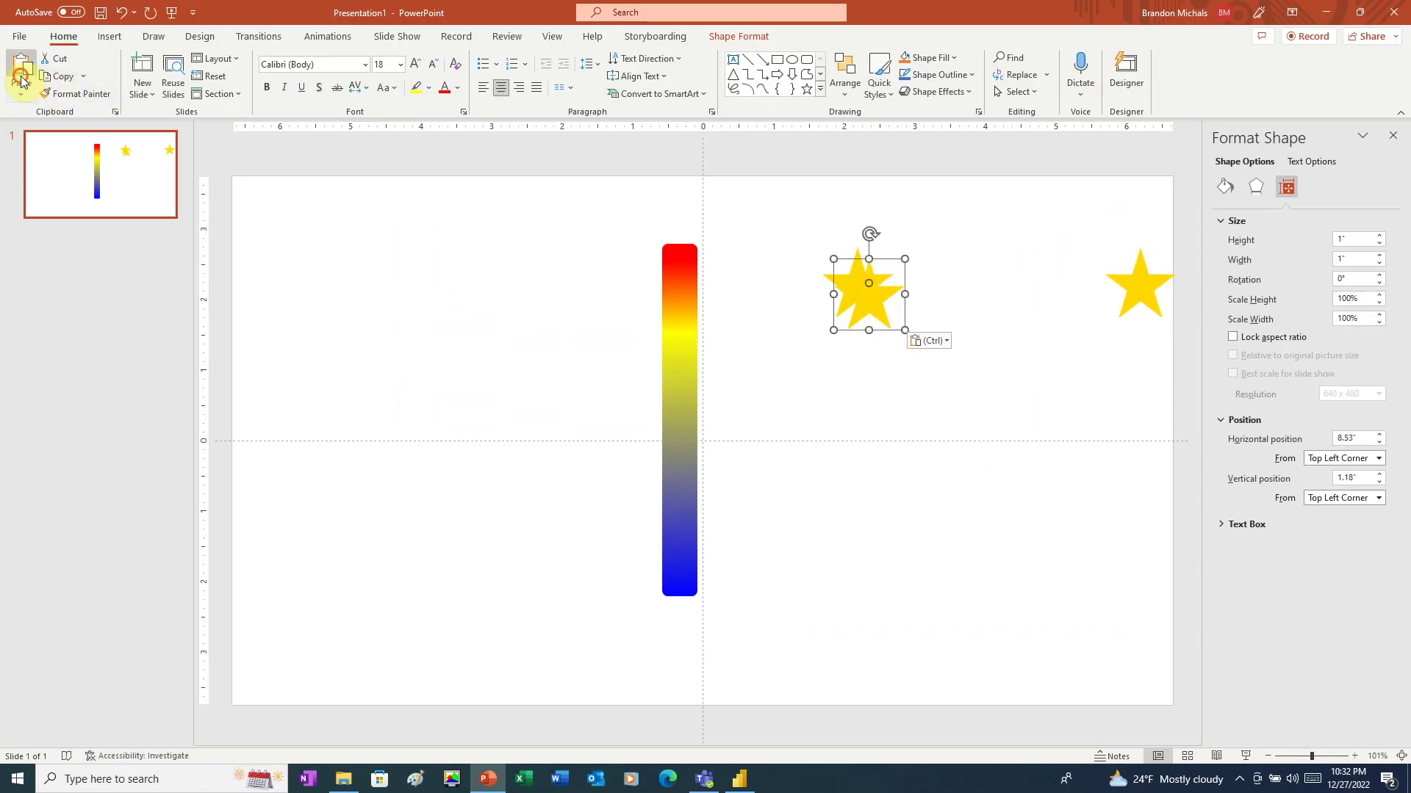
click(20, 77)
drag(895, 324, 971, 300)
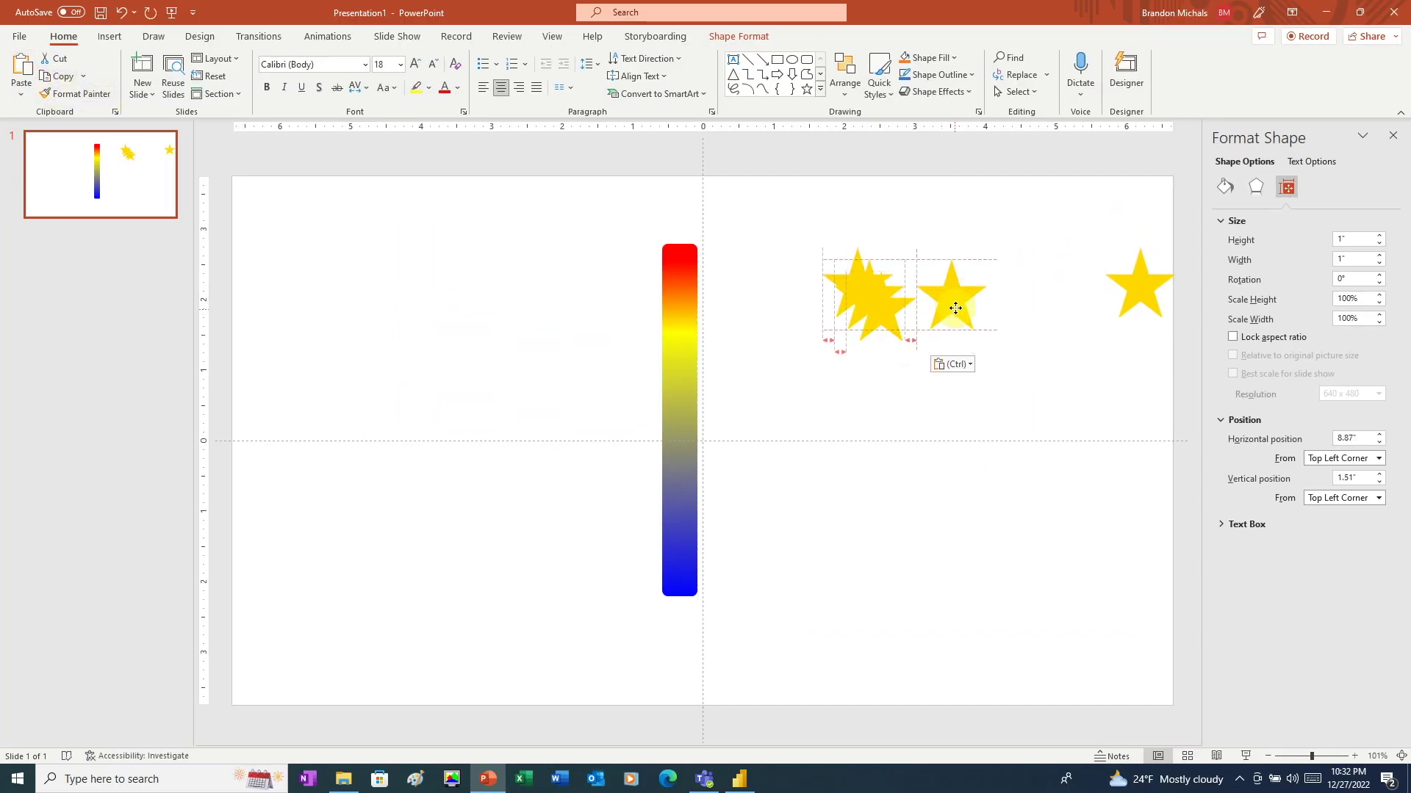
drag(872, 300, 869, 291)
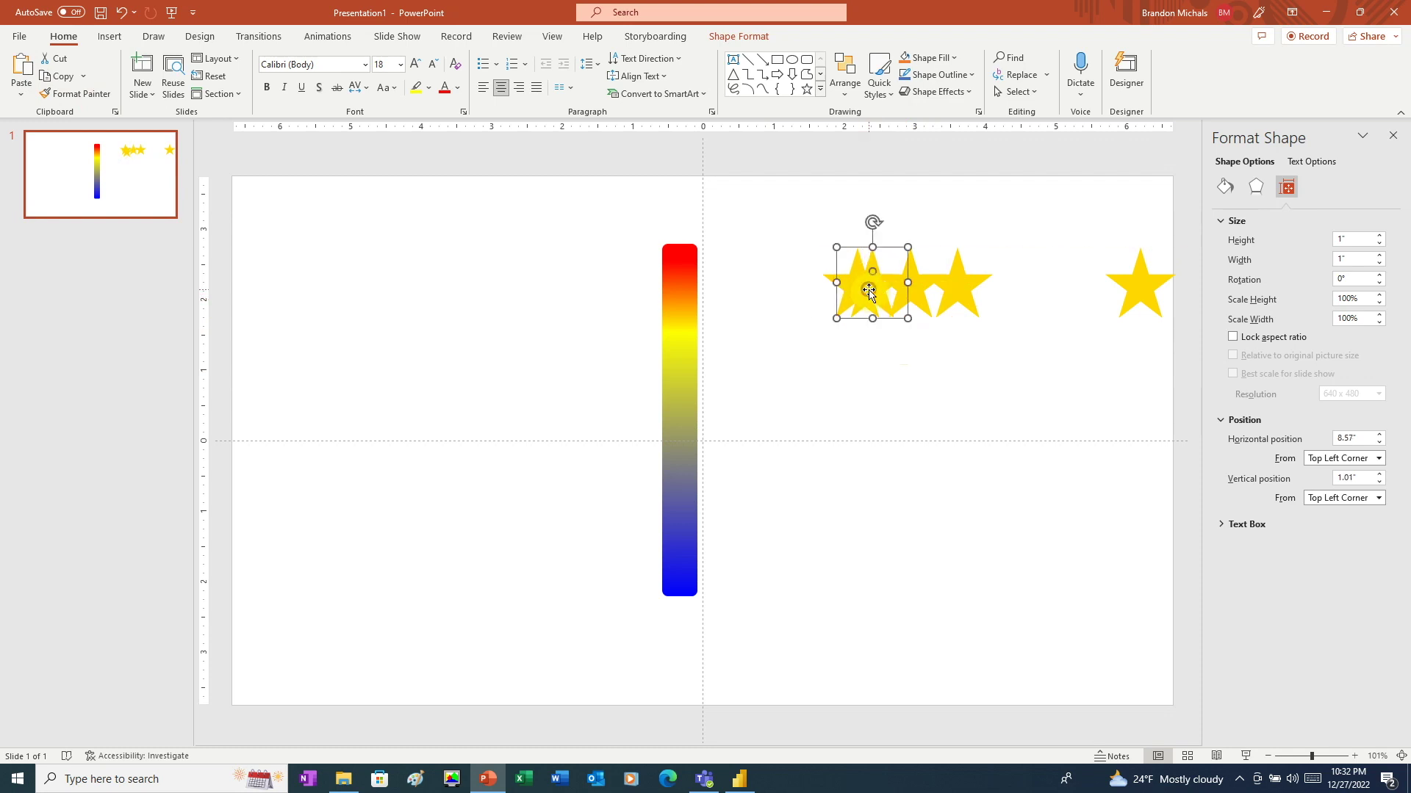
Select all five stars and distribute them horizontally.
drag(784, 214, 1184, 359)
click(843, 94)
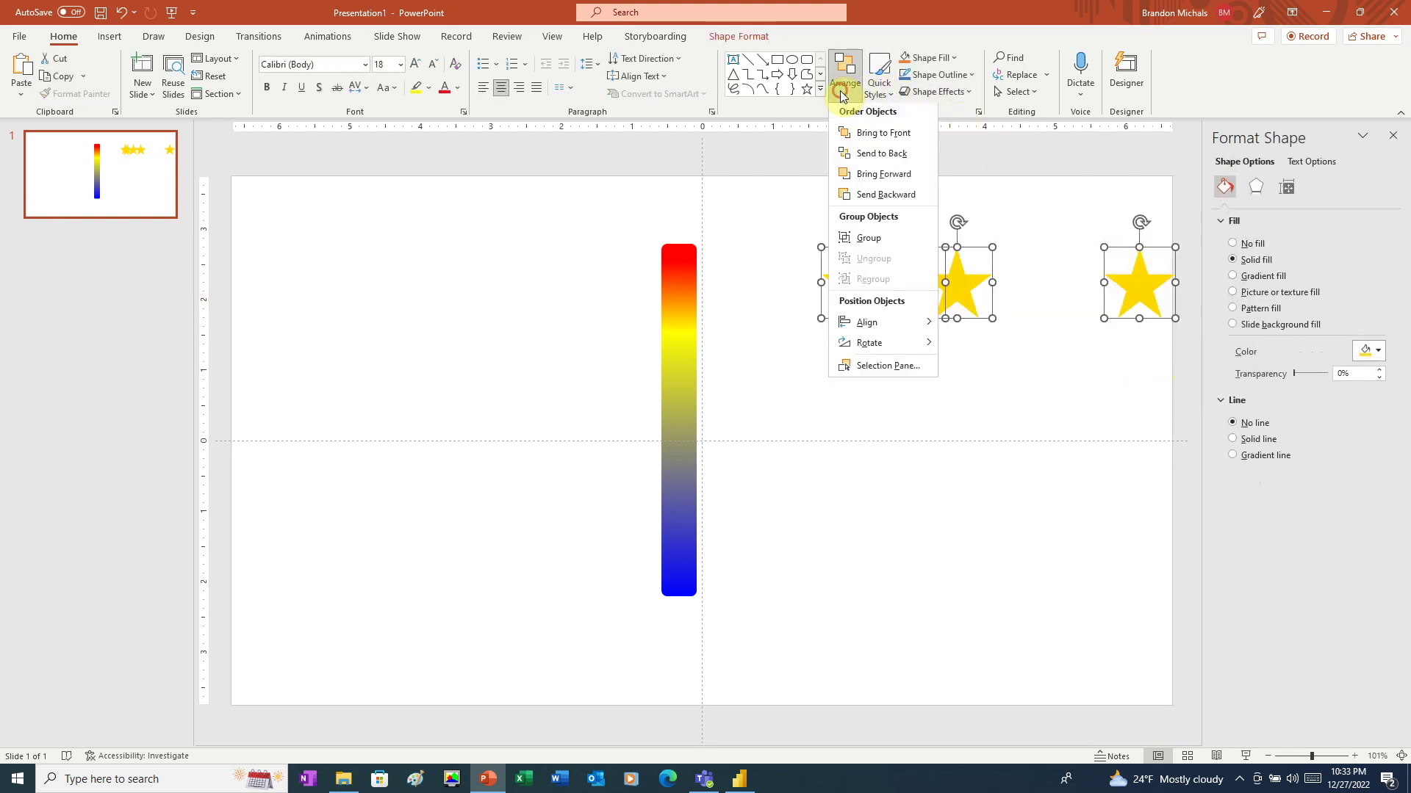
mouse_move(867, 325)
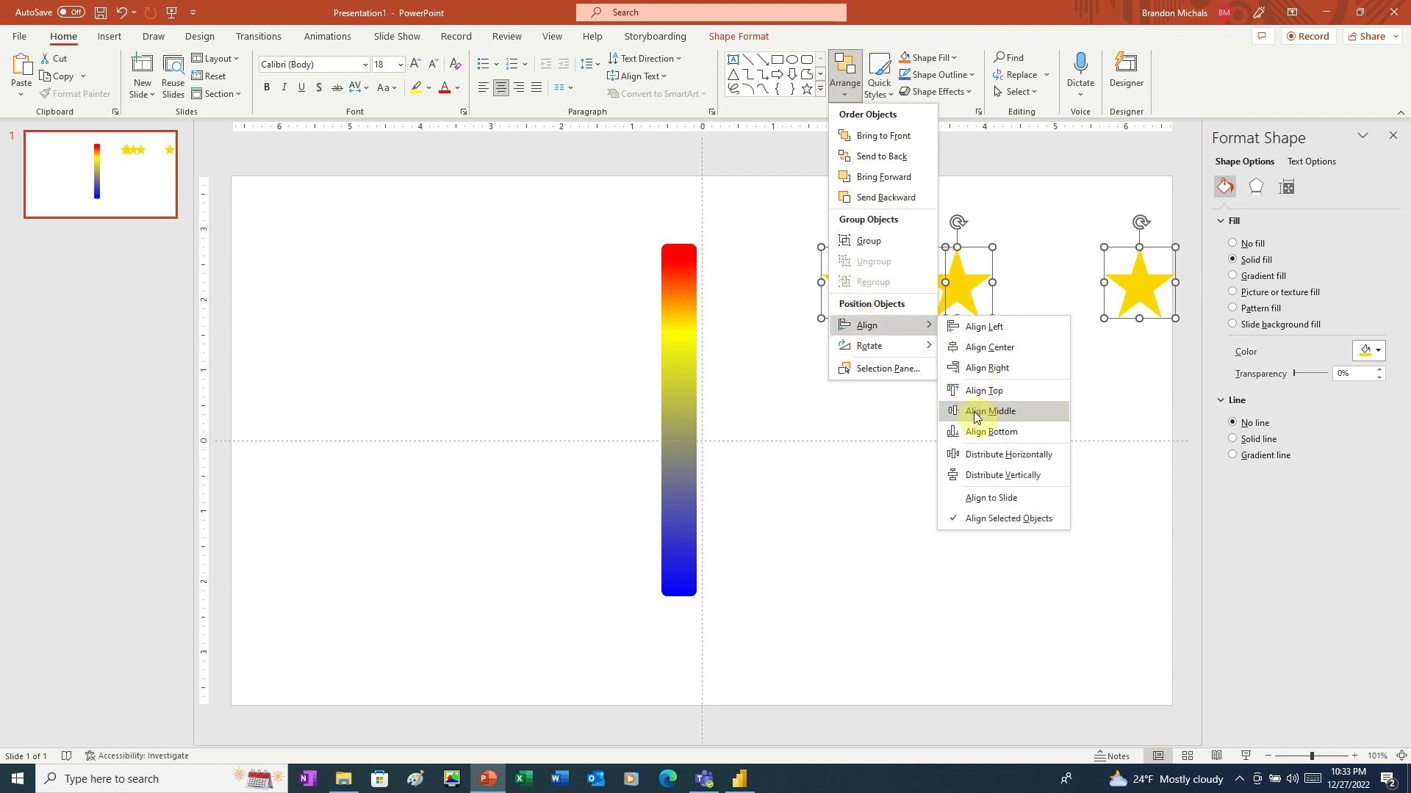
click(977, 455)
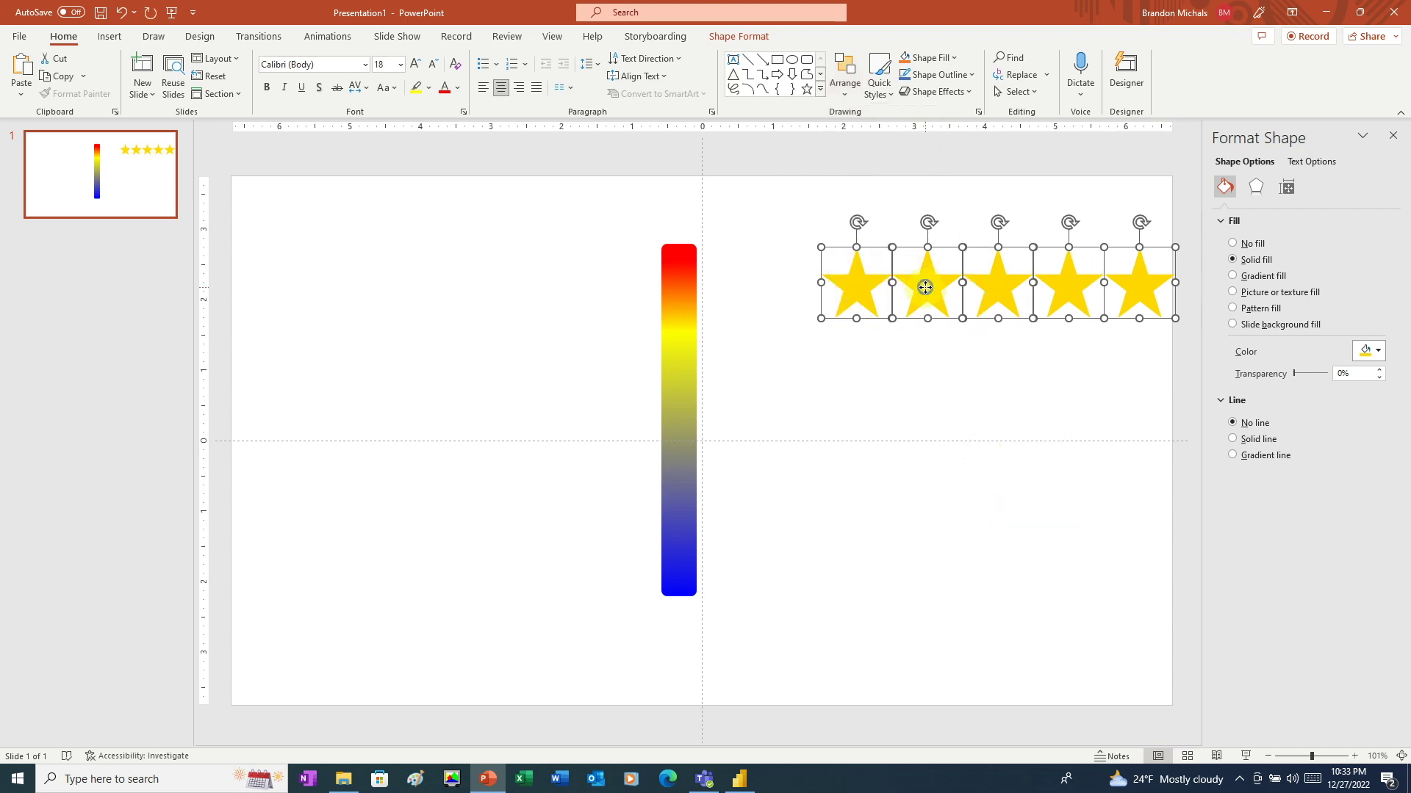
Save the selected stars as the picture stars.png.
right_click(925, 287)
click(1003, 521)
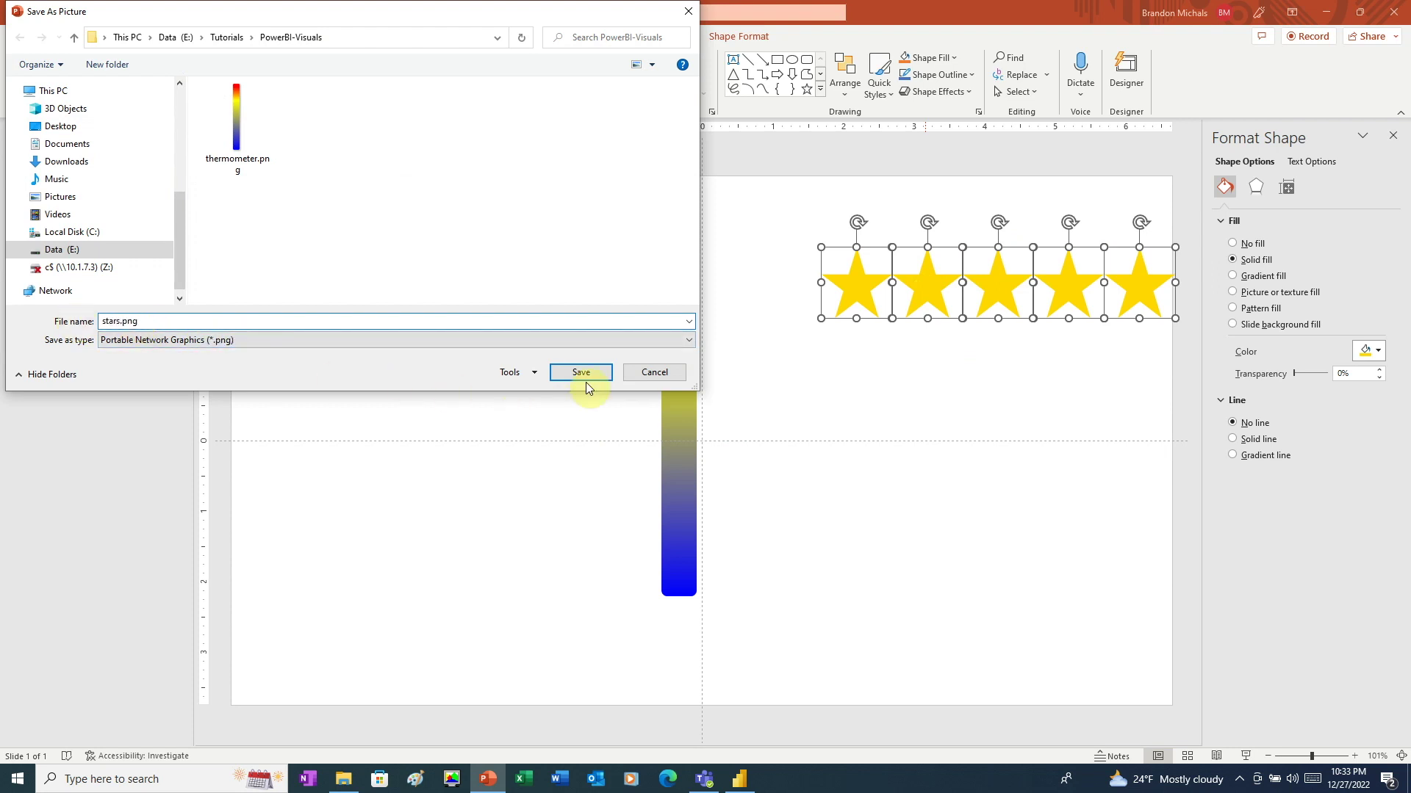
click(586, 377)
click(739, 779)
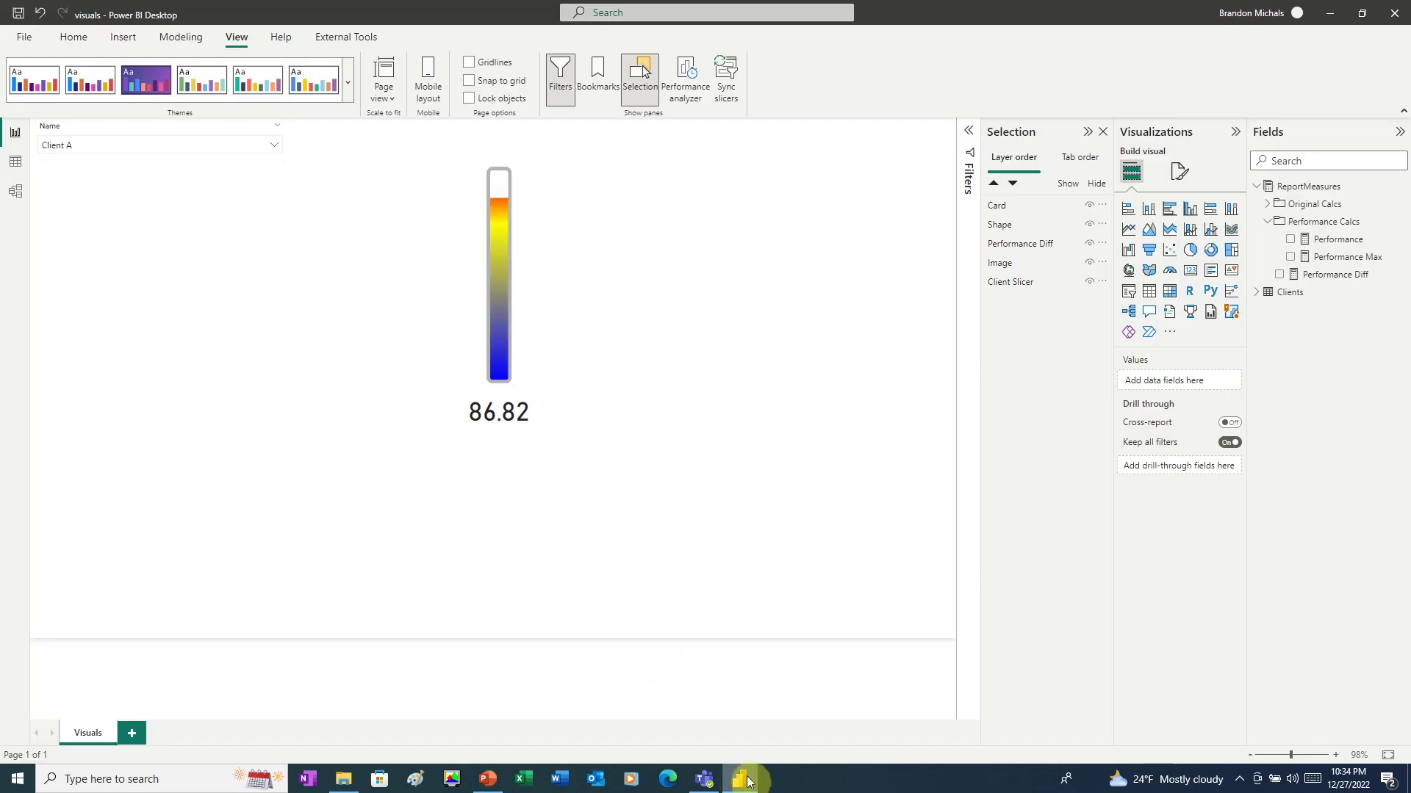
Duplicate the thermometer visual beside the original and make it a stacked bar chart.
click(1018, 245)
click(74, 36)
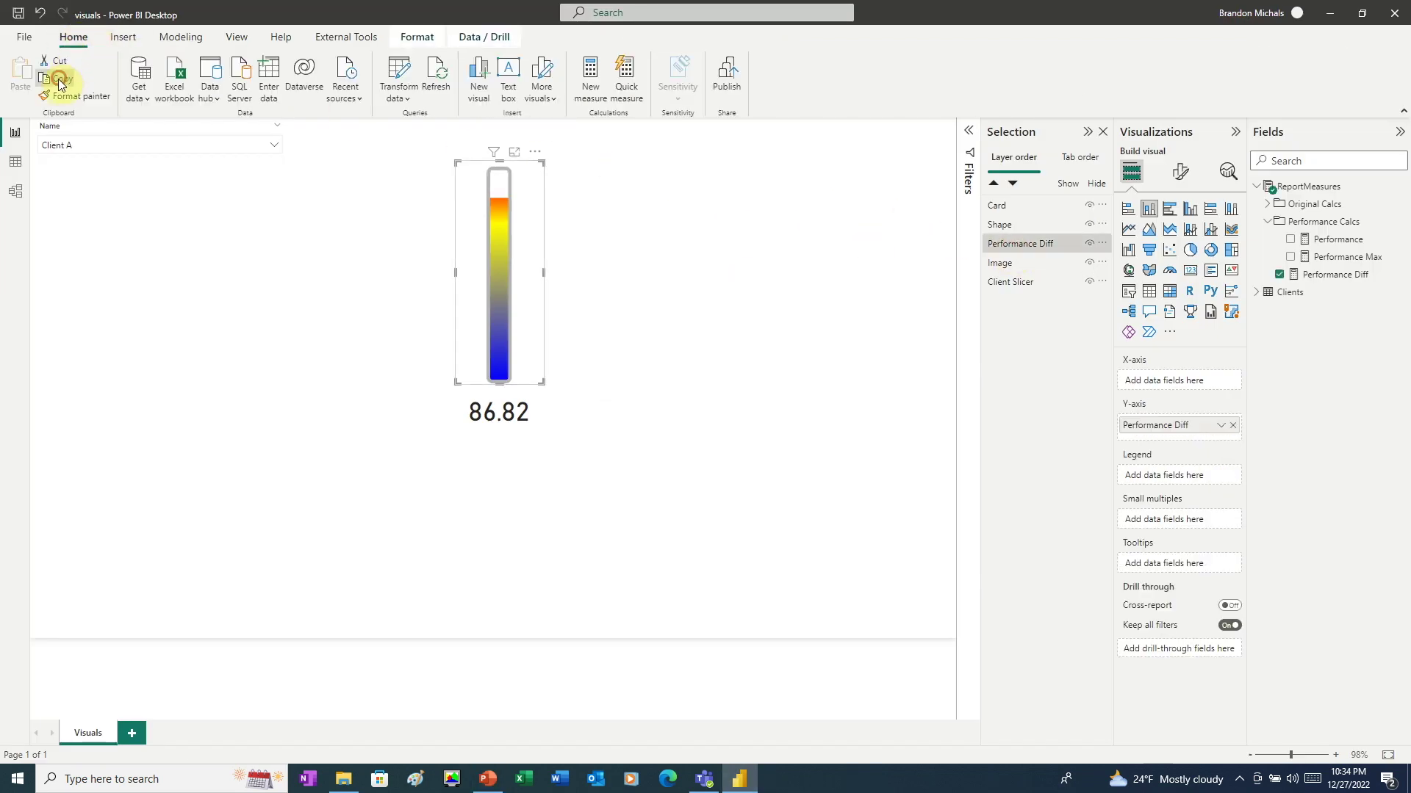
click(59, 78)
click(21, 77)
drag(532, 302, 659, 289)
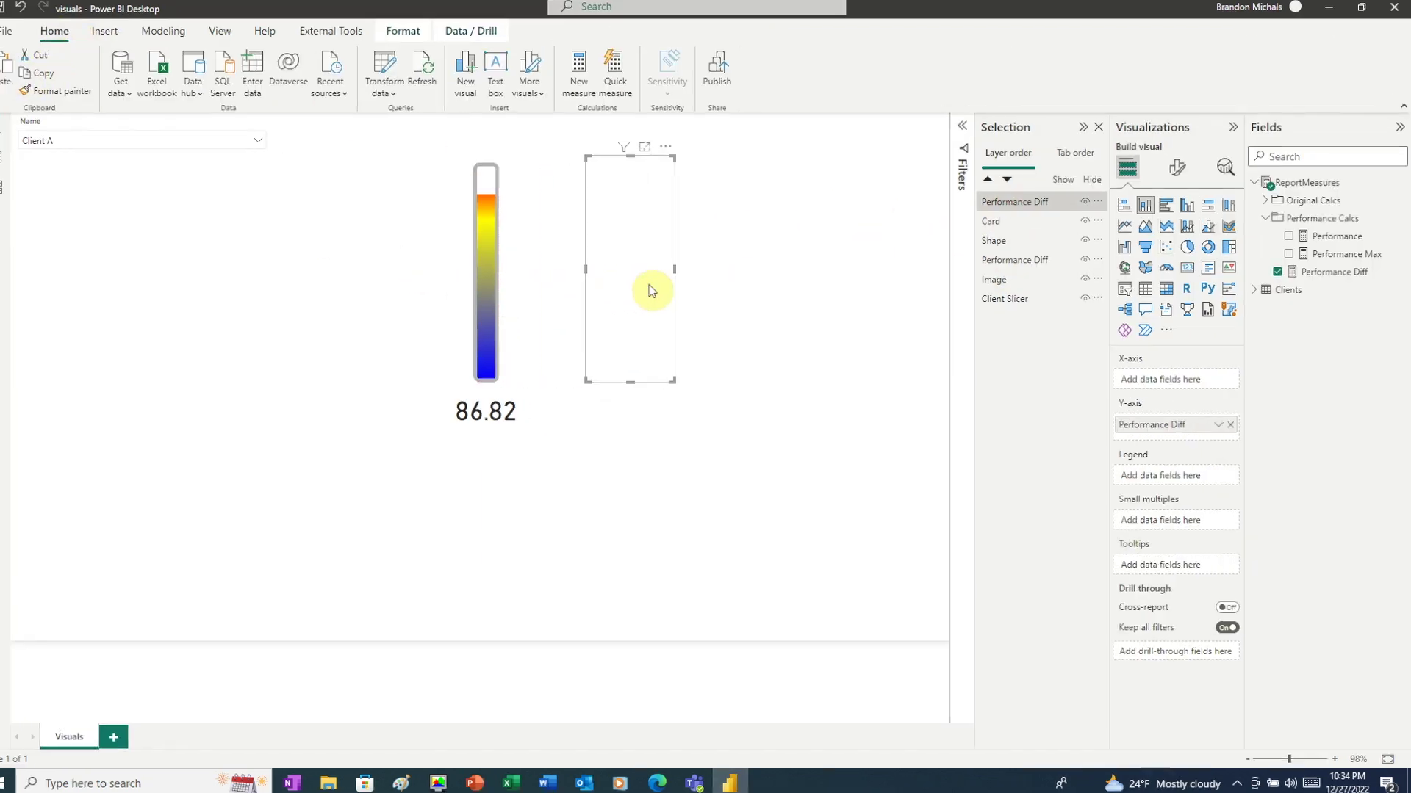
click(1128, 209)
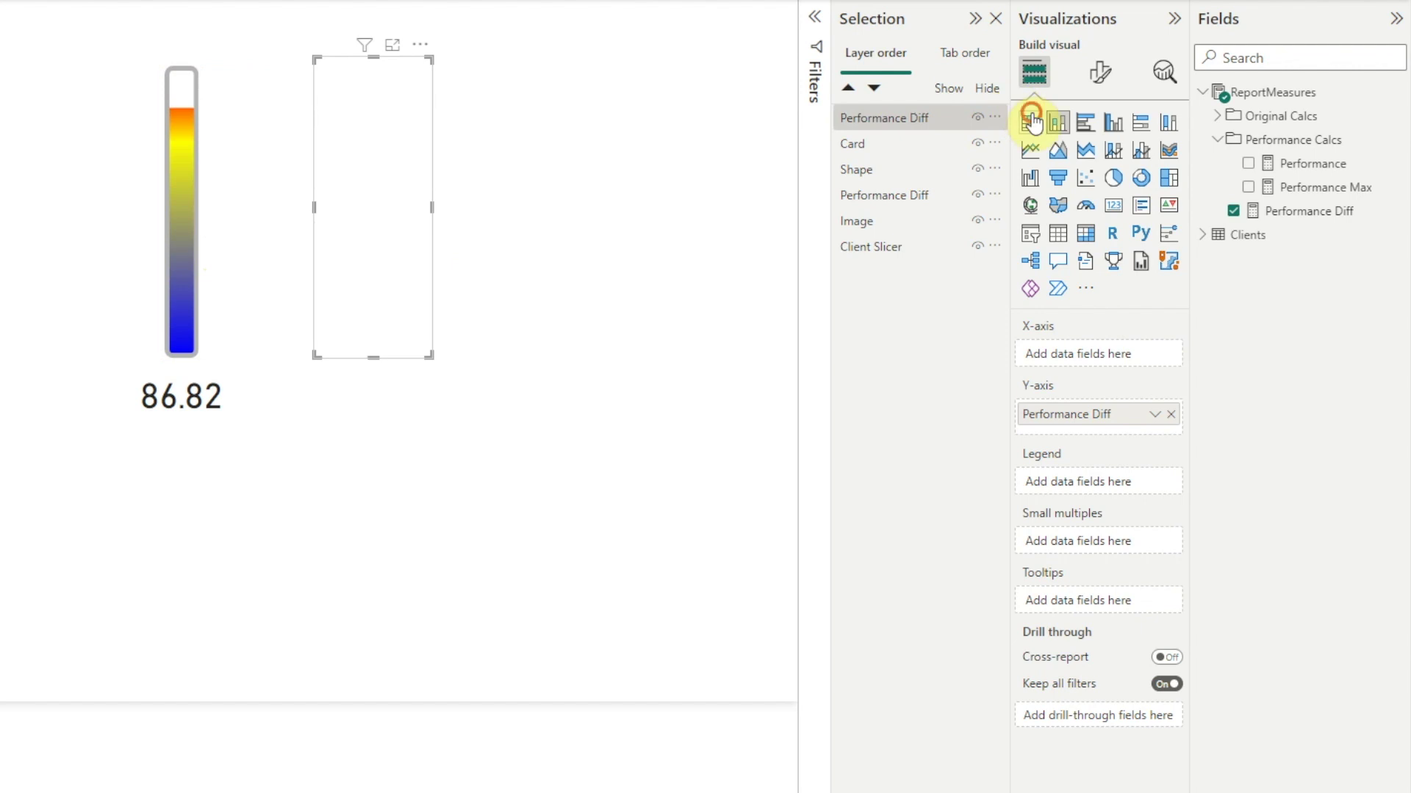
Colour the bar blue and widen the chart to the right.
click(1100, 72)
click(1024, 454)
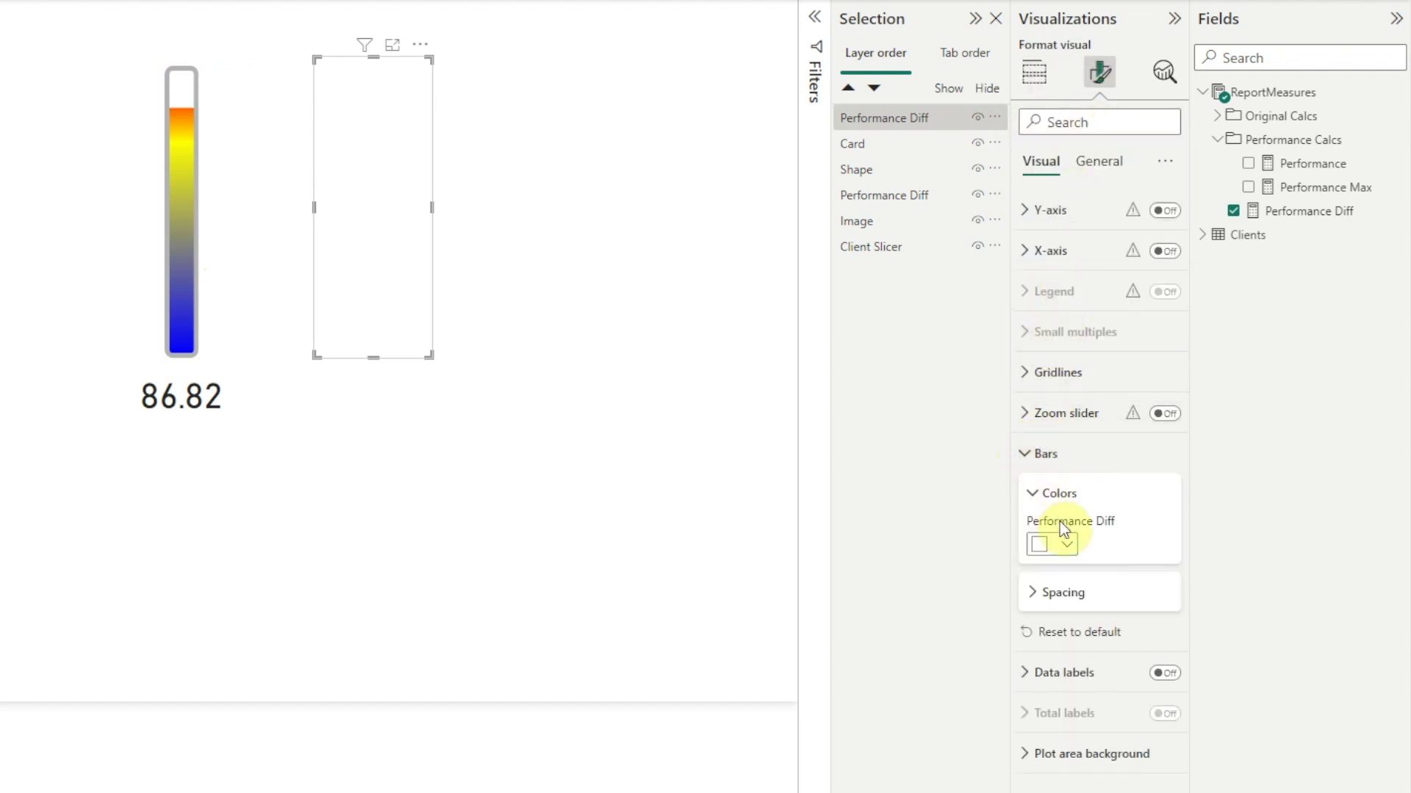
click(1066, 544)
click(1103, 227)
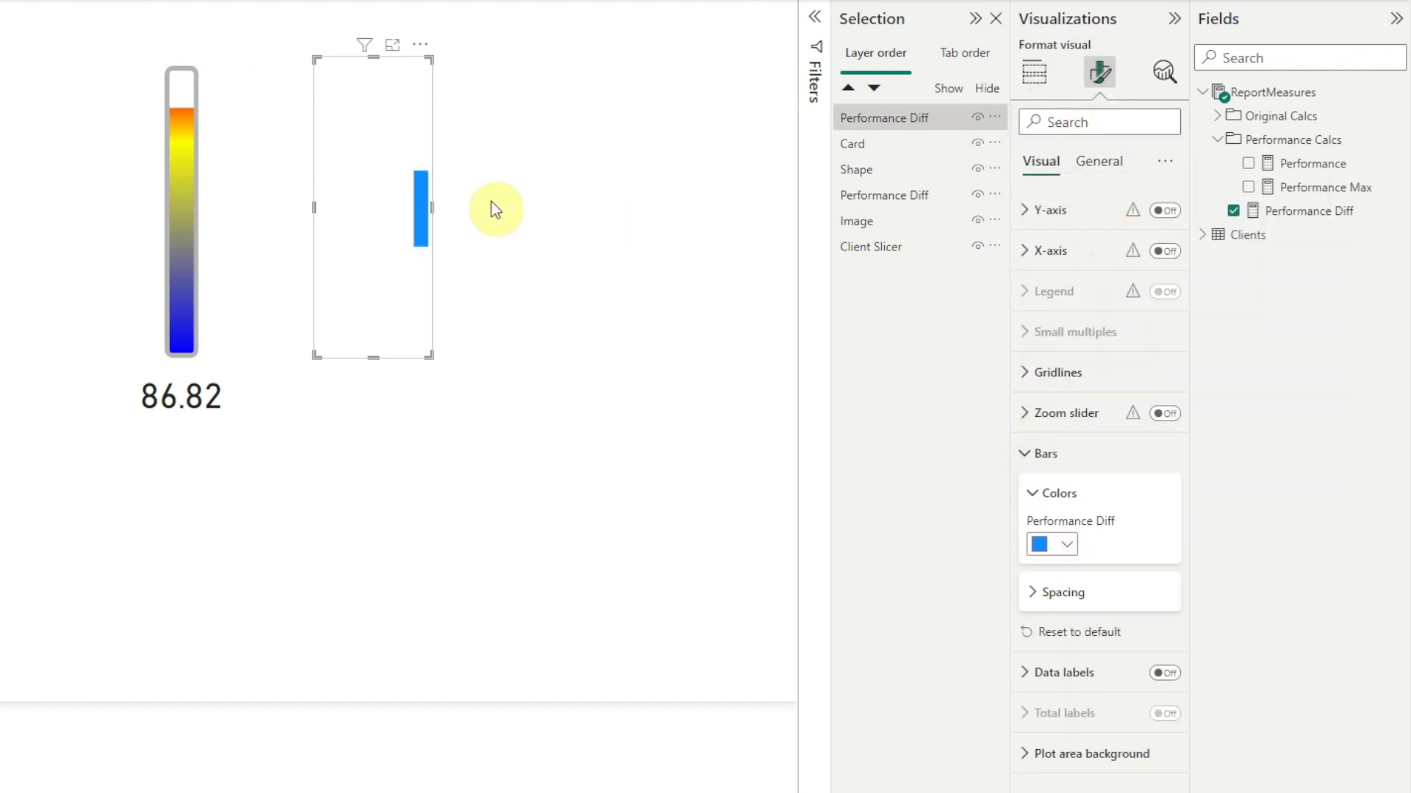
drag(432, 208, 688, 217)
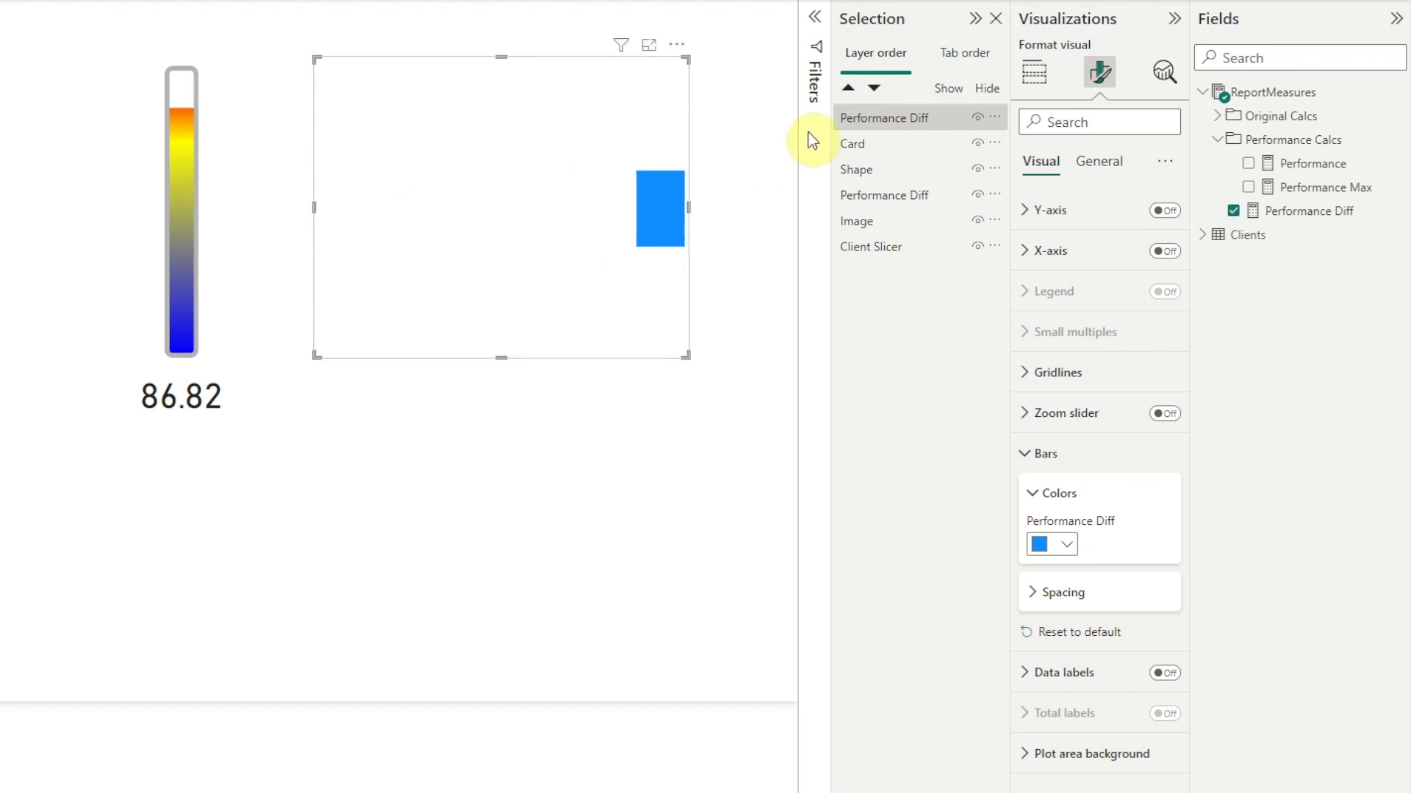
Rename the new chart's layer to 'Bar chart'.
double_click(846, 121)
text(Bar chart)
key(Return)
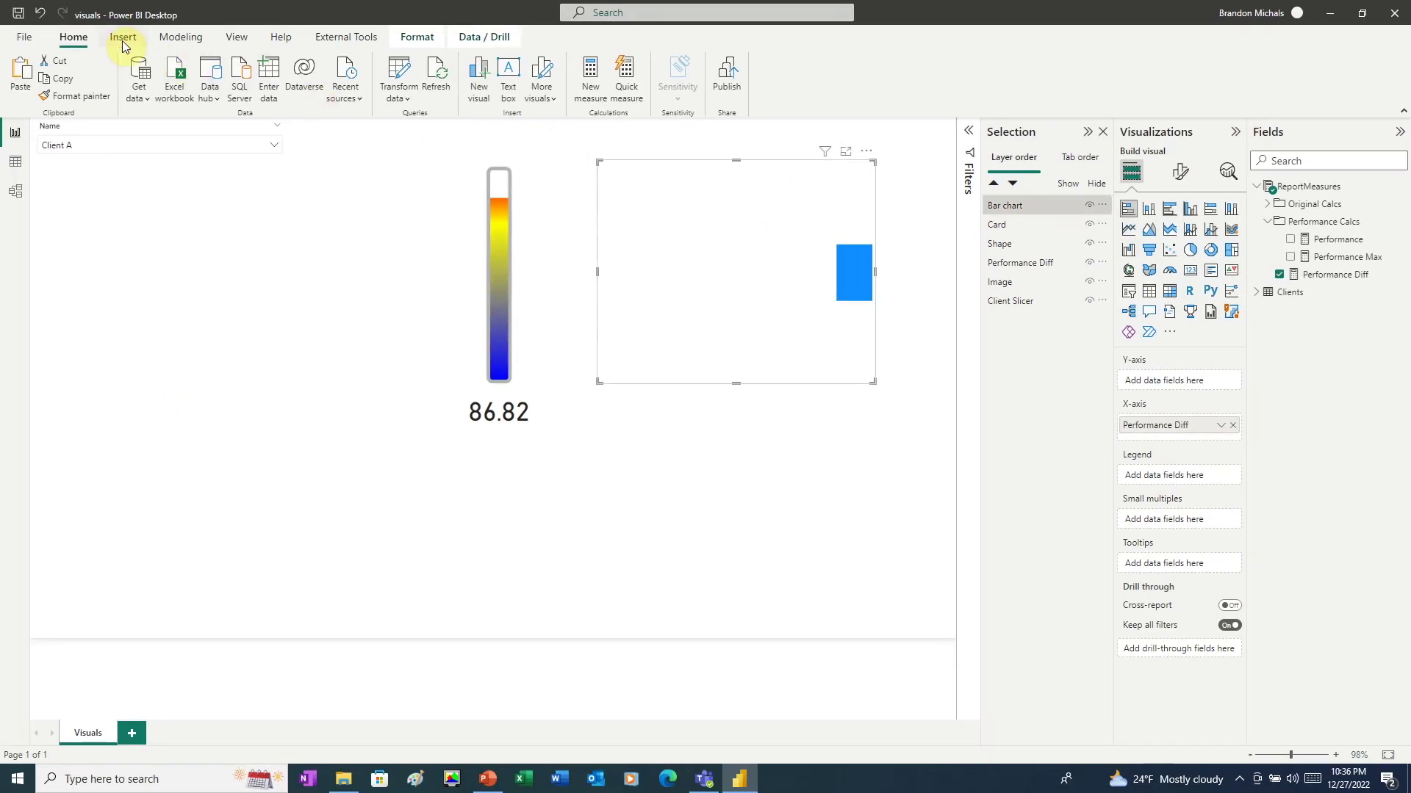
click(123, 36)
Insert stars.png over the blue bar chart and name its layer 'Stars'.
click(570, 90)
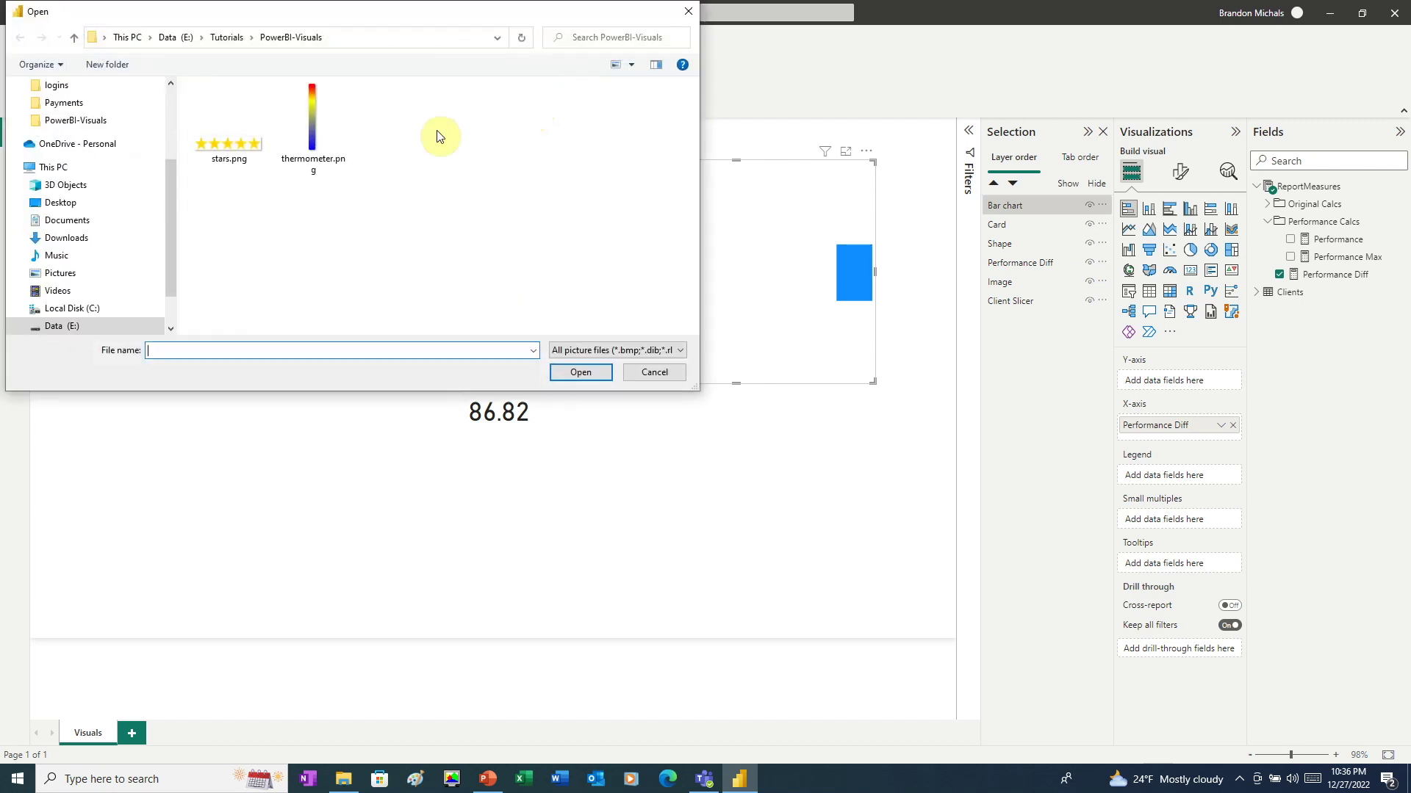
click(578, 373)
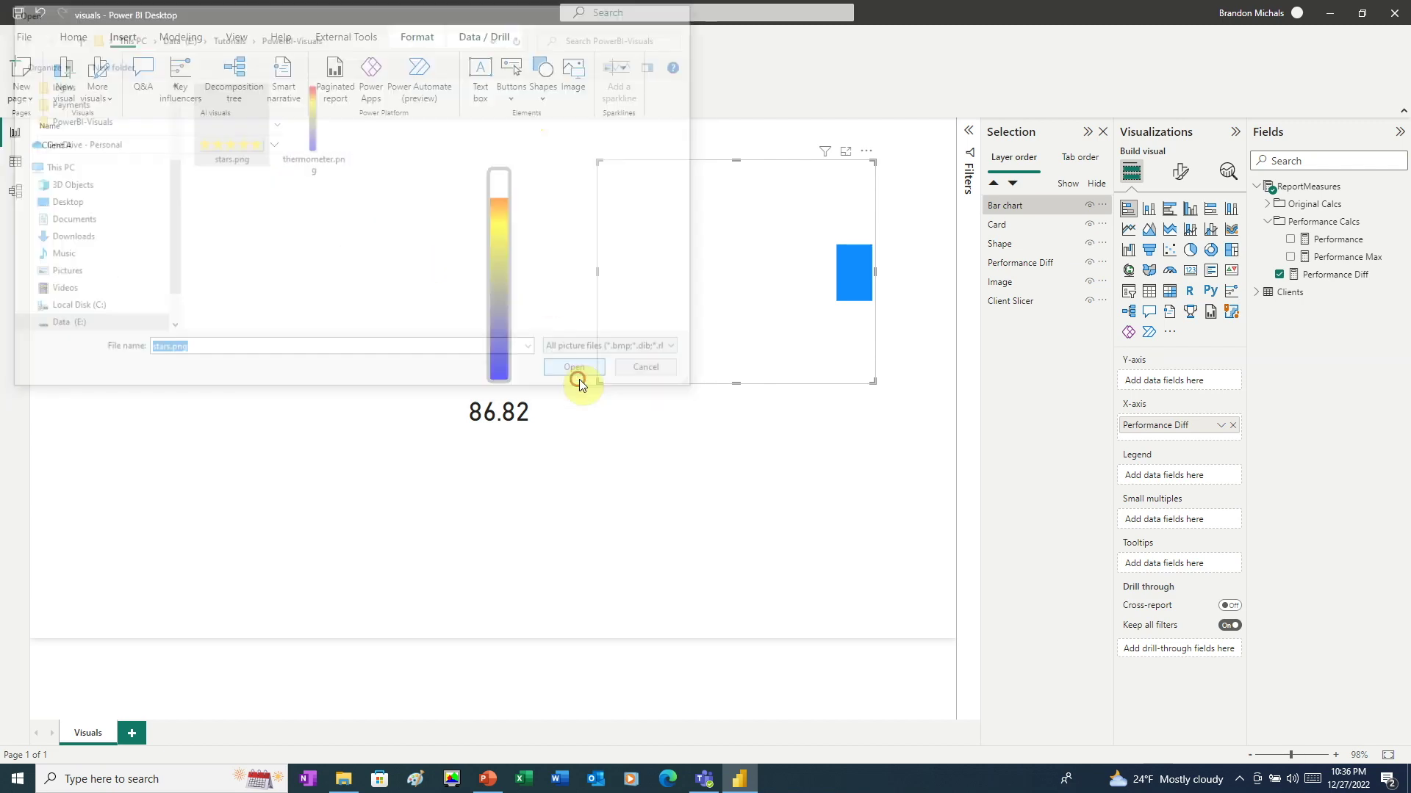
drag(179, 551, 764, 273)
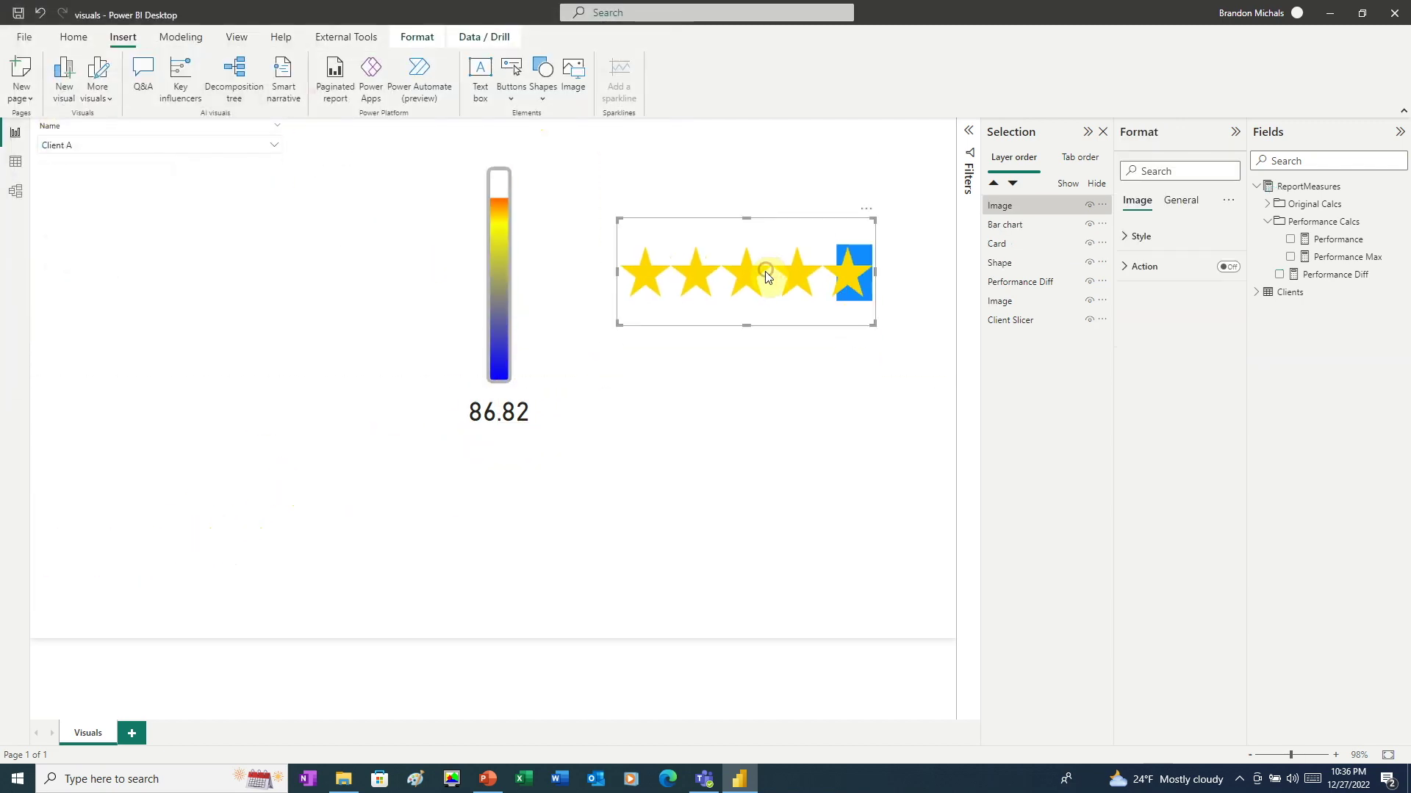
double_click(1009, 205)
text(Stars)
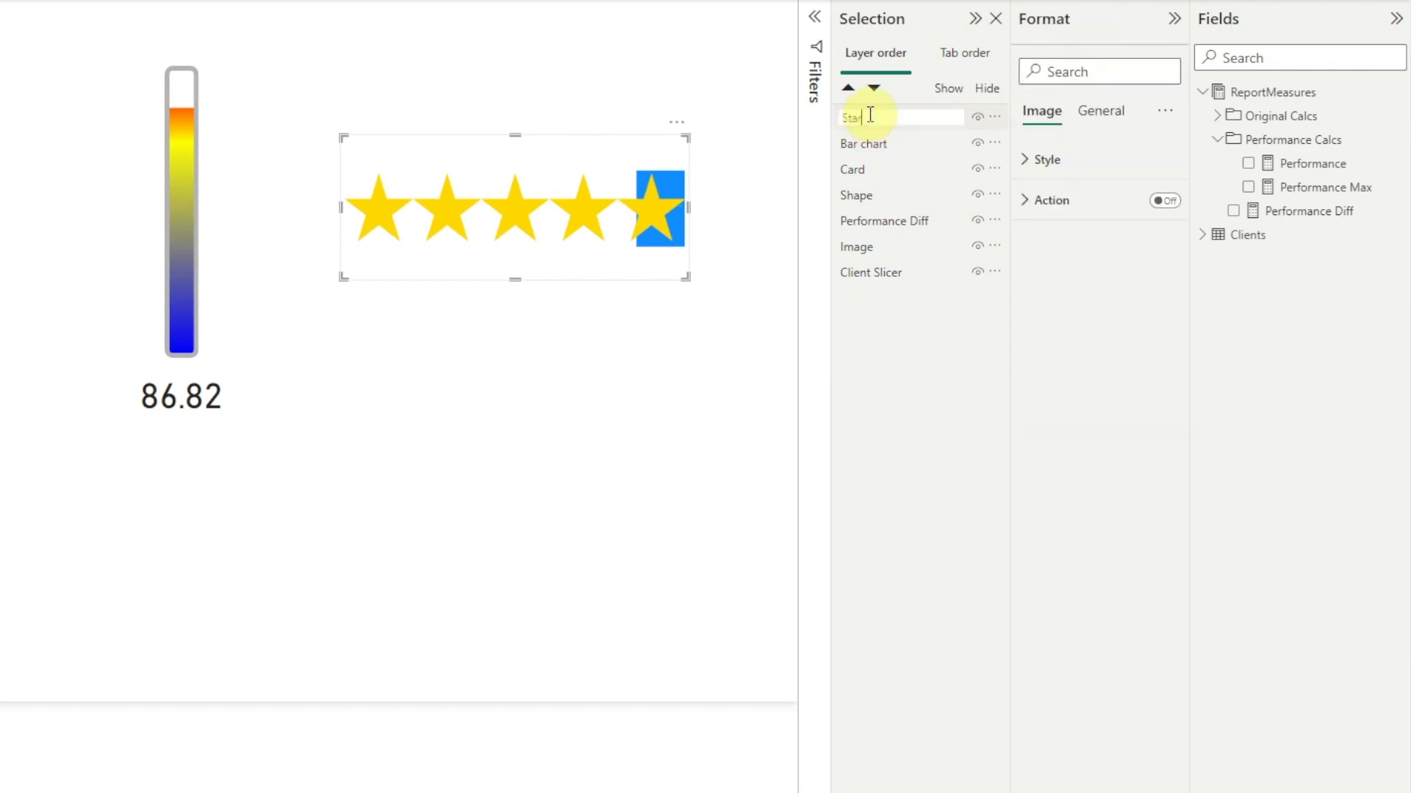
key(Return)
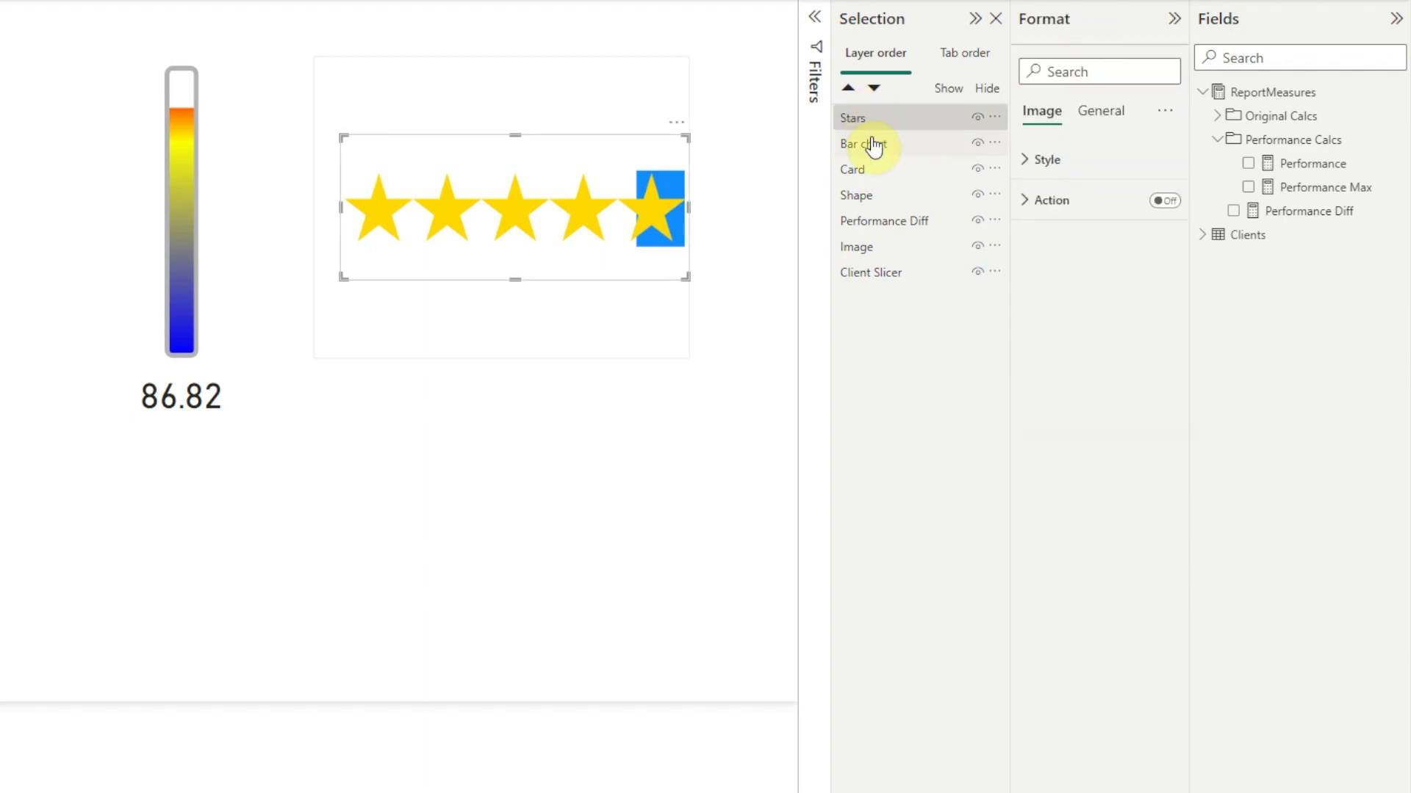
click(873, 147)
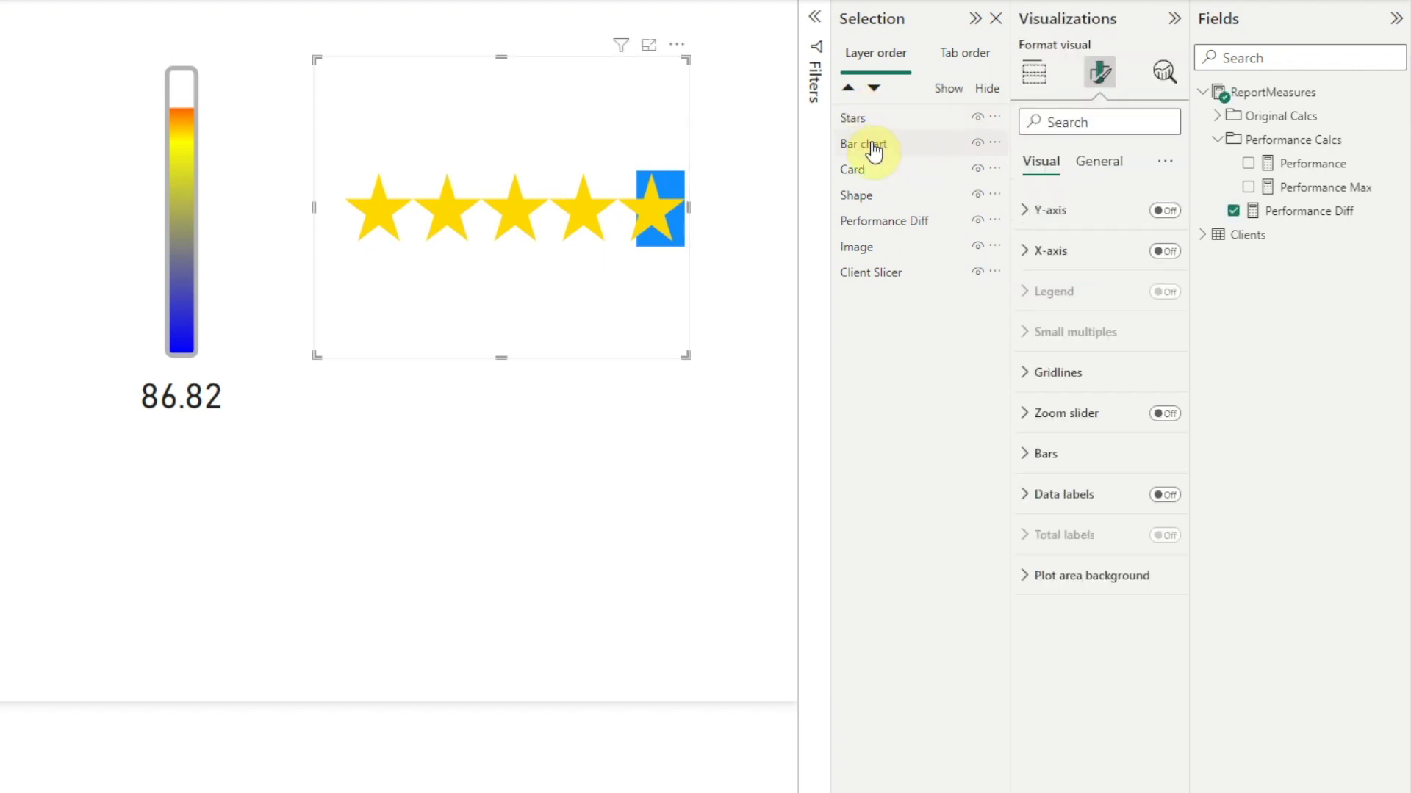
Narrow the bar chart to fit the stars, keeping Performance Diff as its only value.
click(1034, 72)
drag(1296, 193, 1109, 426)
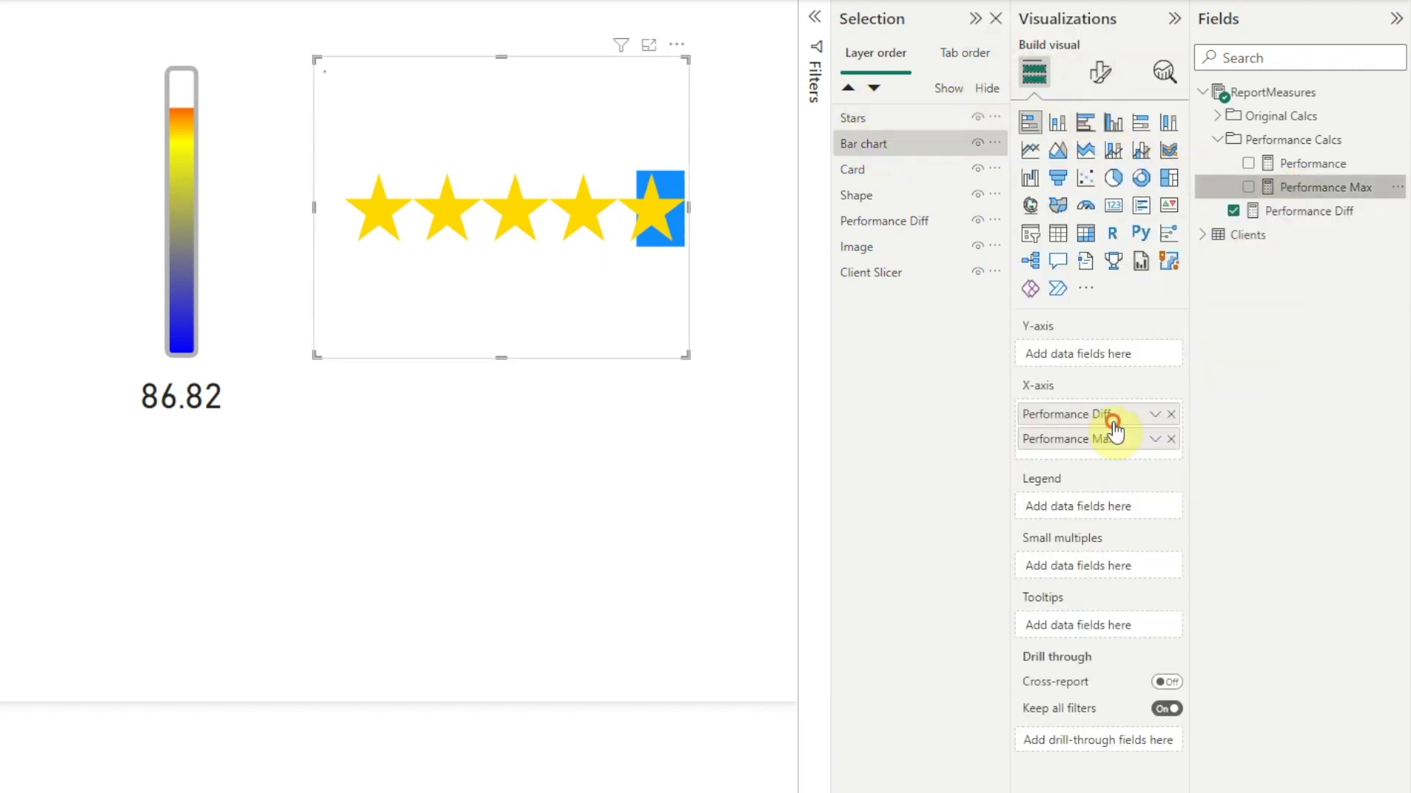
click(1173, 412)
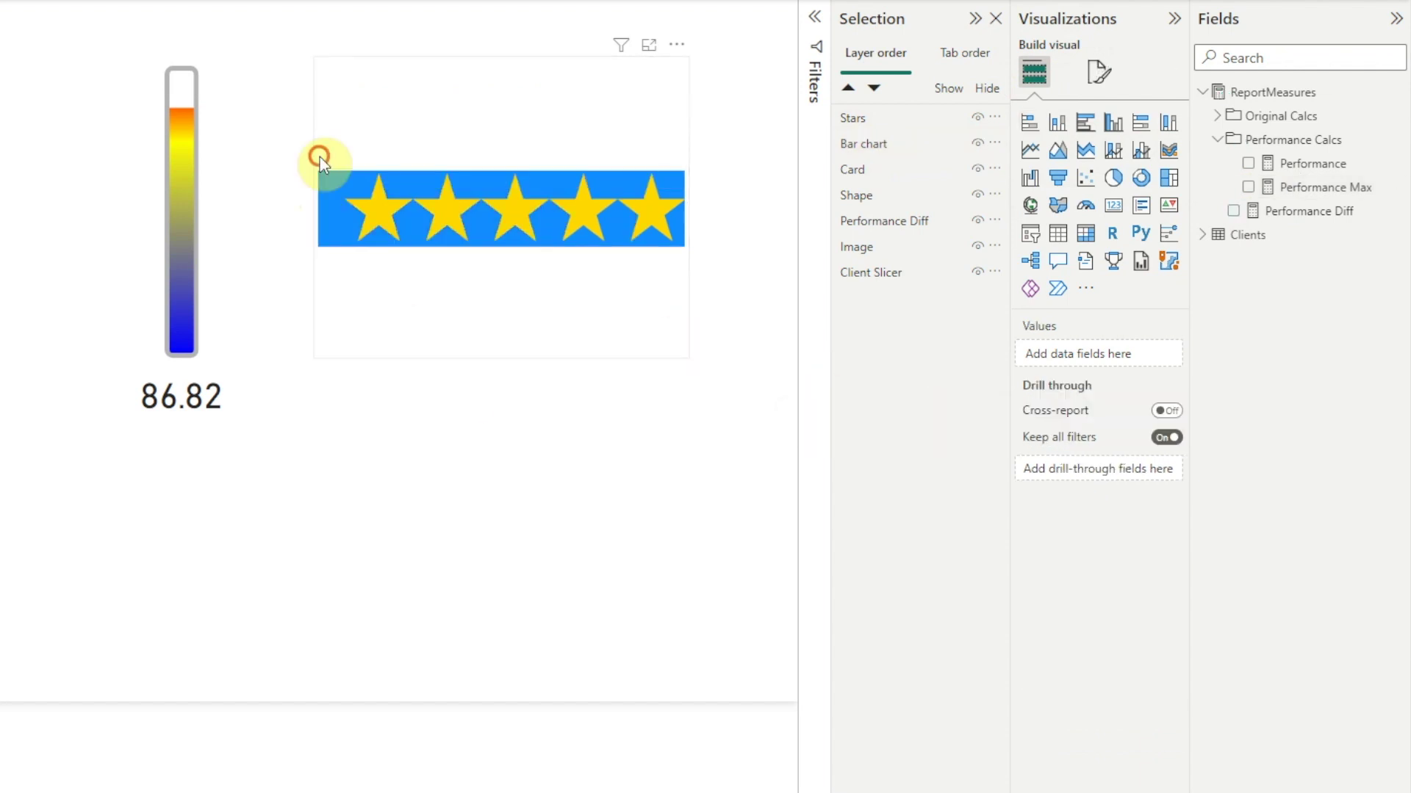
drag(314, 207, 341, 217)
click(744, 206)
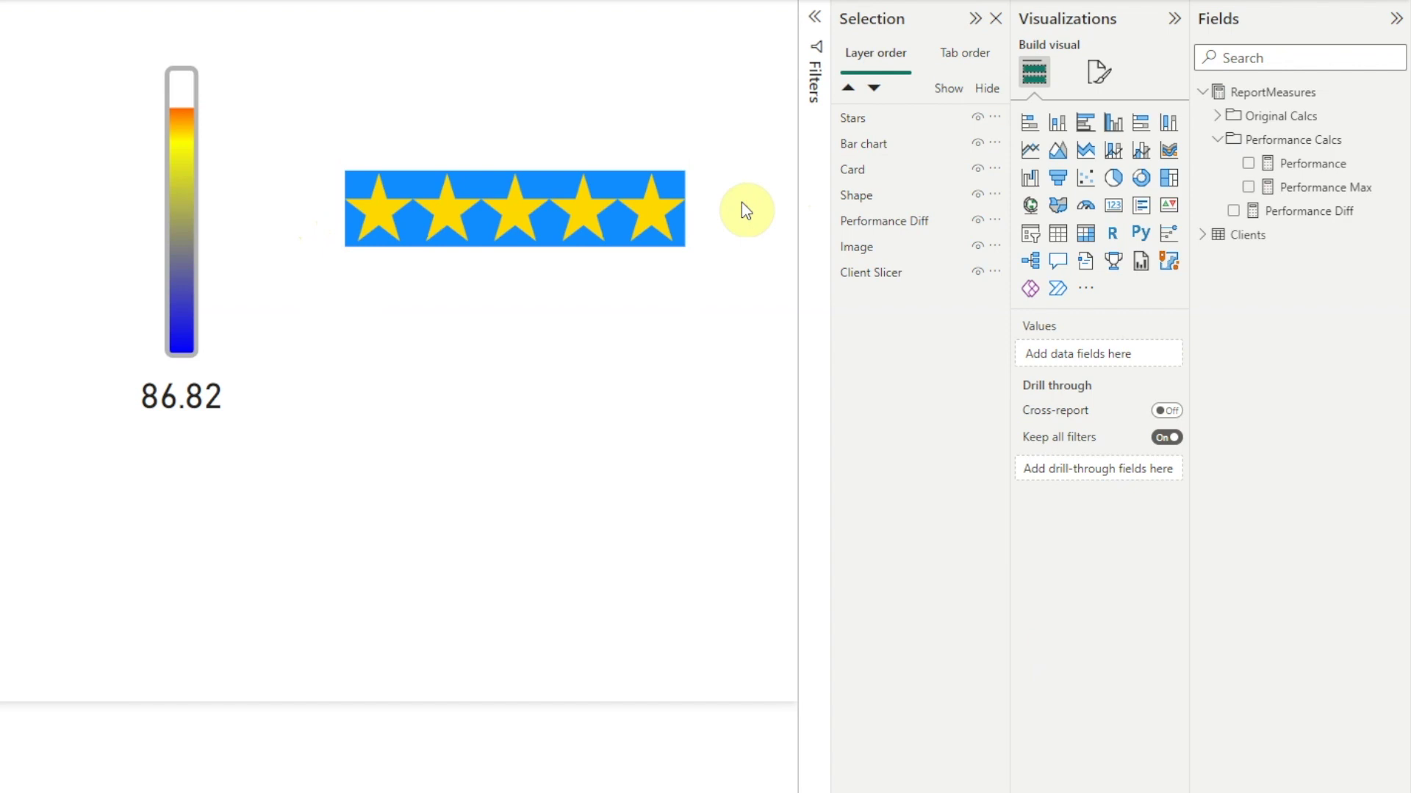
click(603, 103)
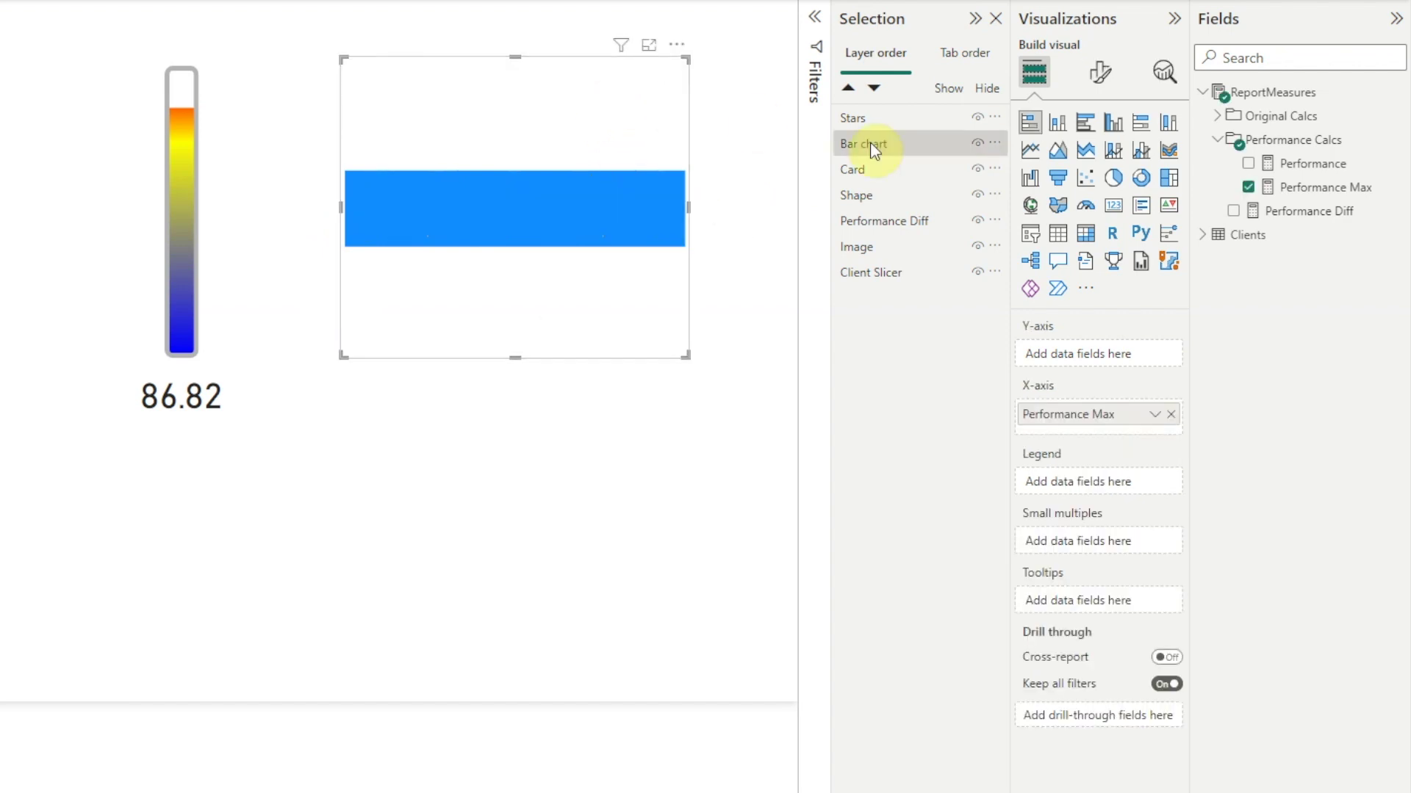
click(1234, 211)
click(1248, 187)
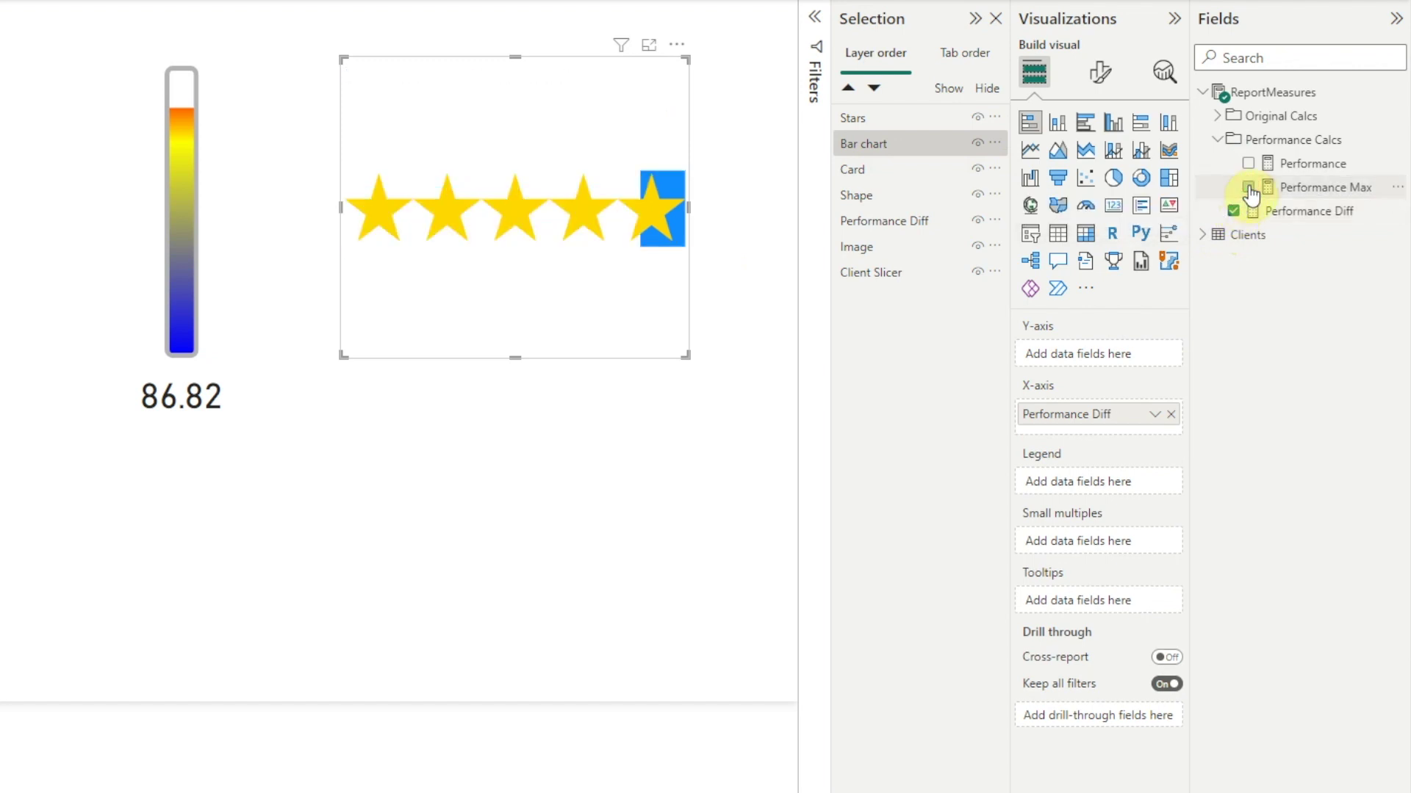
Make the Performance Diff bar white and layer Bar chart above Stars.
click(1088, 83)
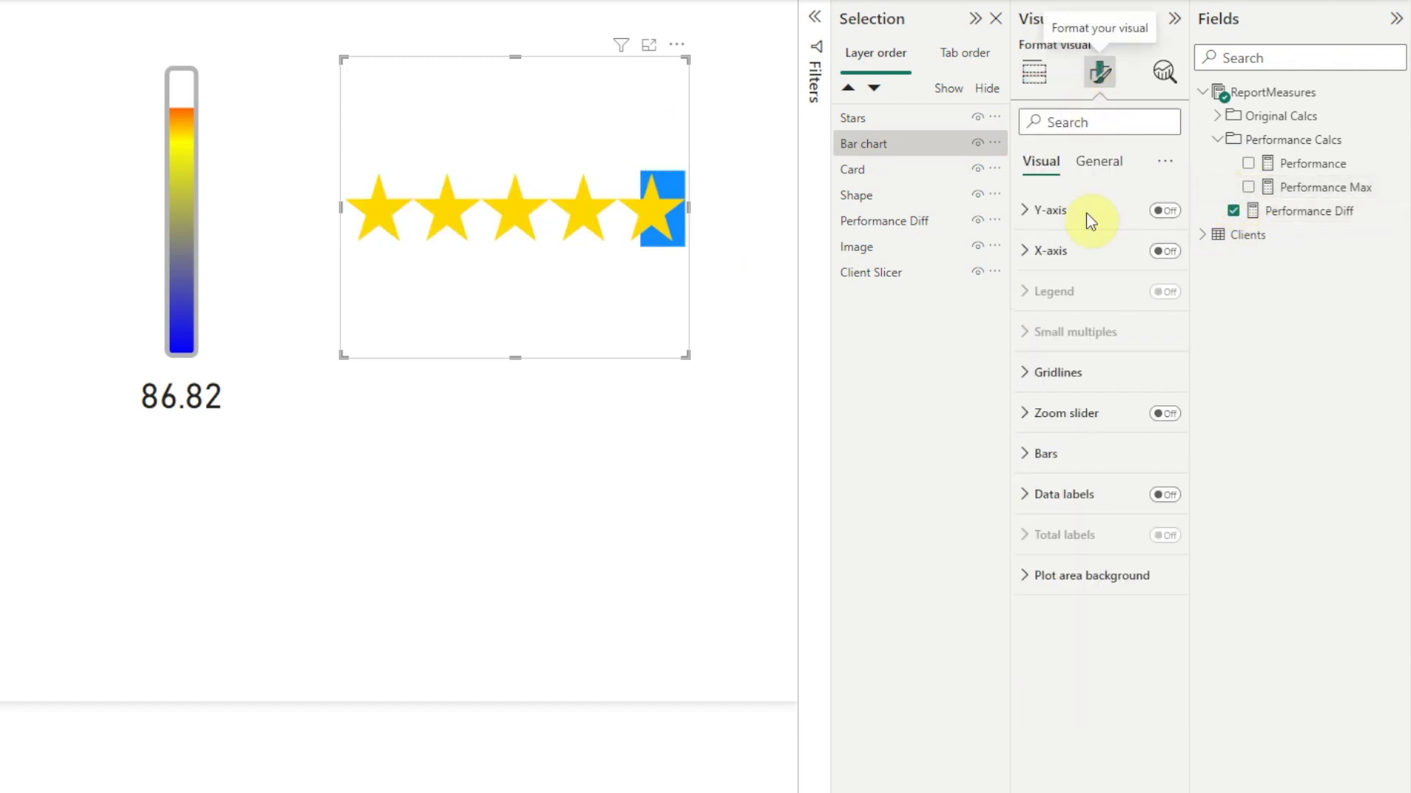
click(1040, 451)
click(1072, 545)
click(1048, 460)
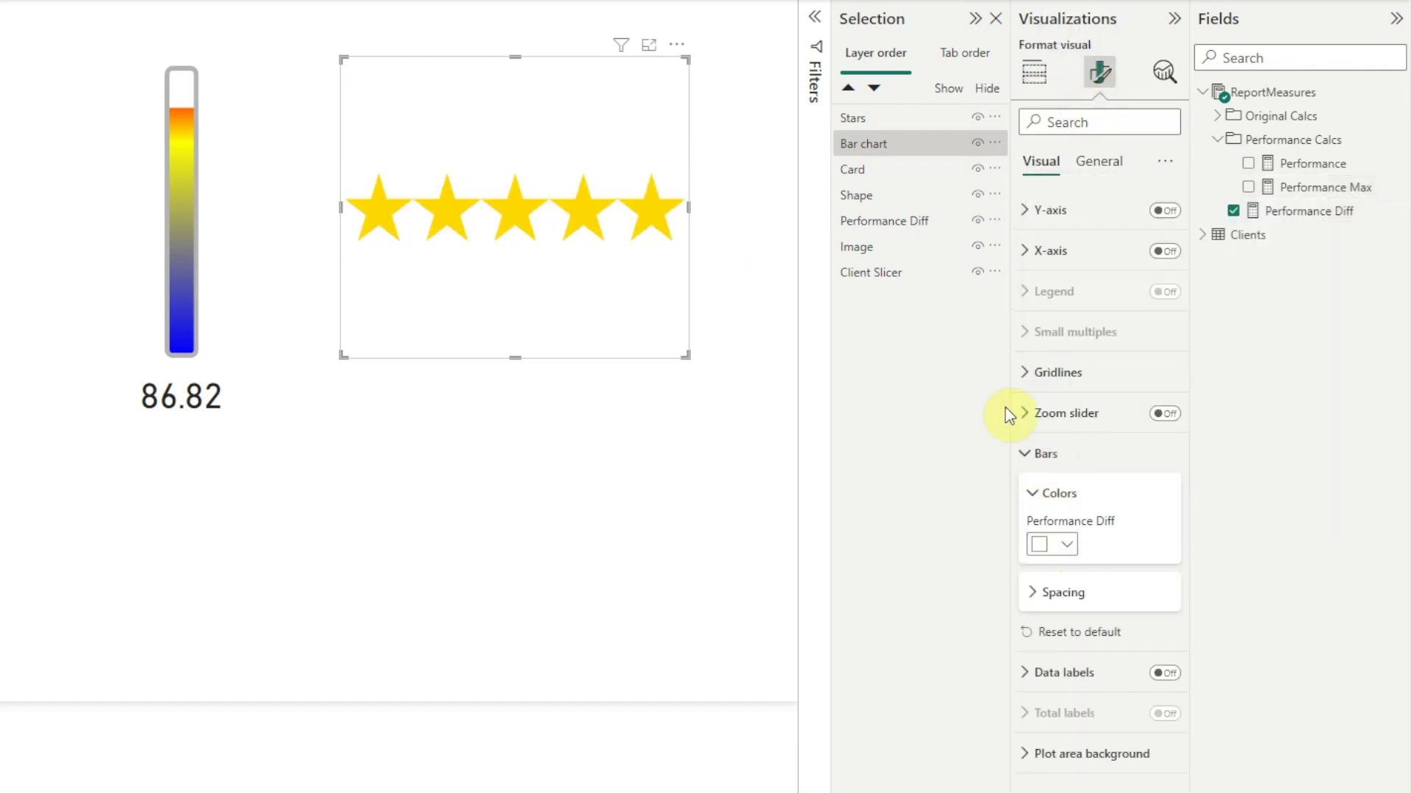
drag(872, 153, 866, 127)
click(245, 136)
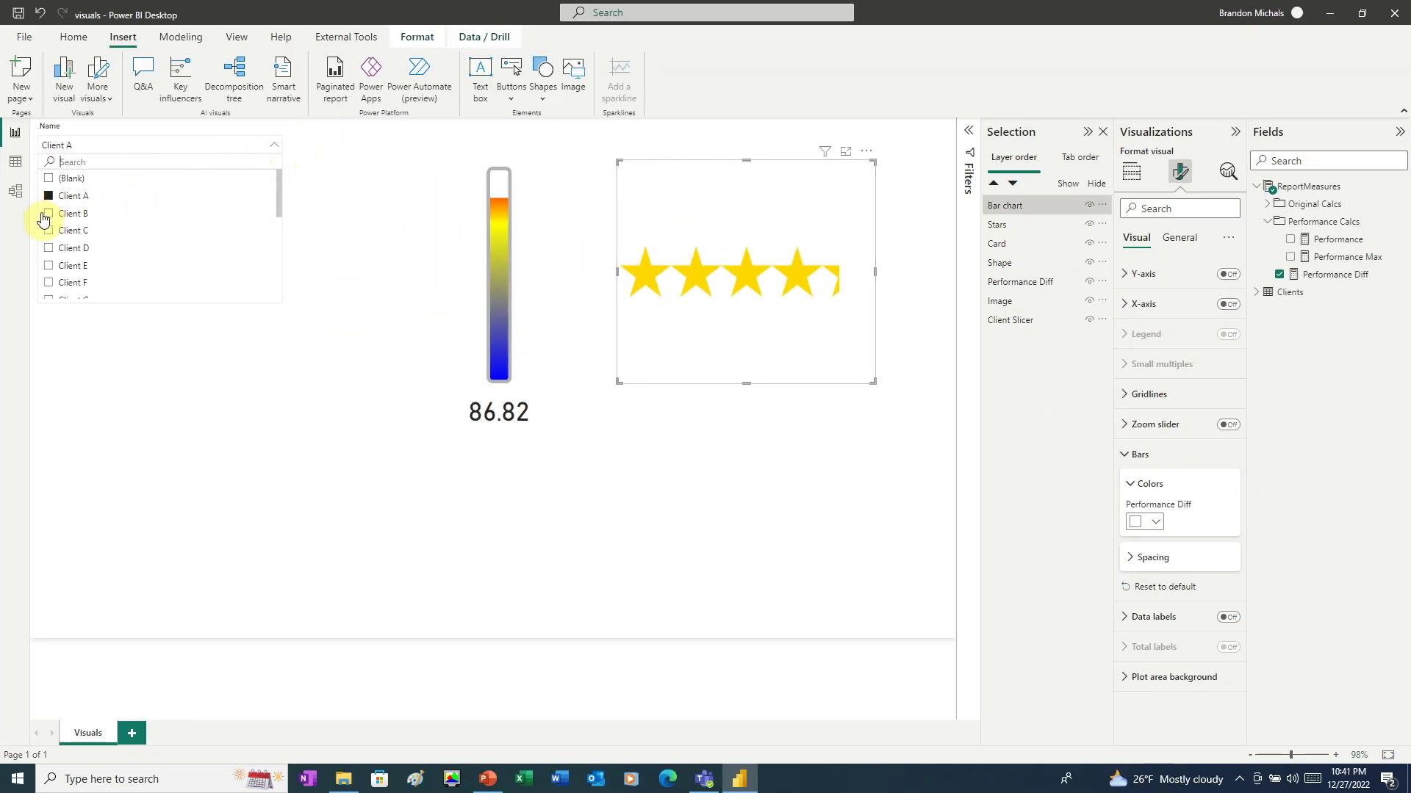
Uncheck Client A and check Client B in the Name slicer.
click(10, 188)
click(48, 214)
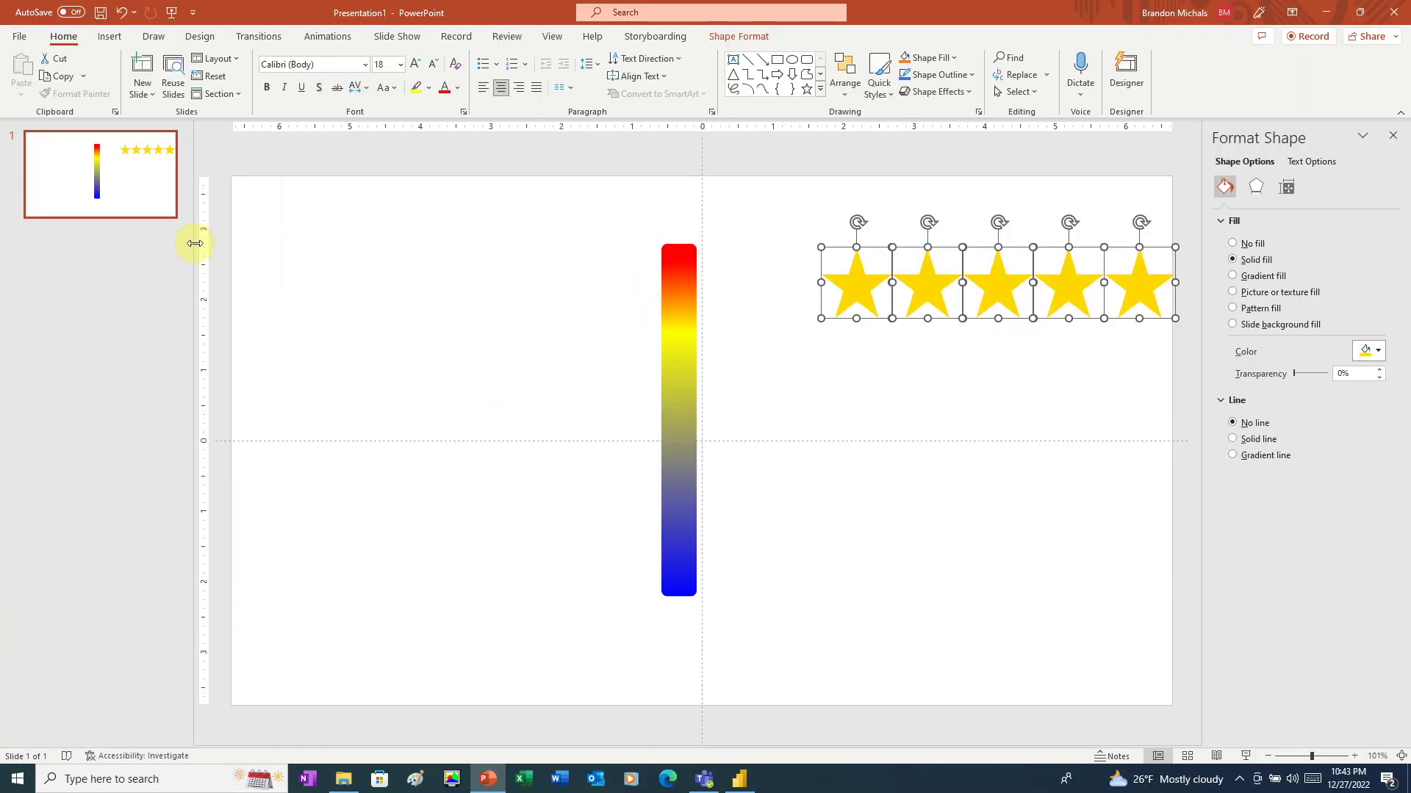
Paste a copy of the gold stars below them with no fill and a black solid outline.
click(20, 79)
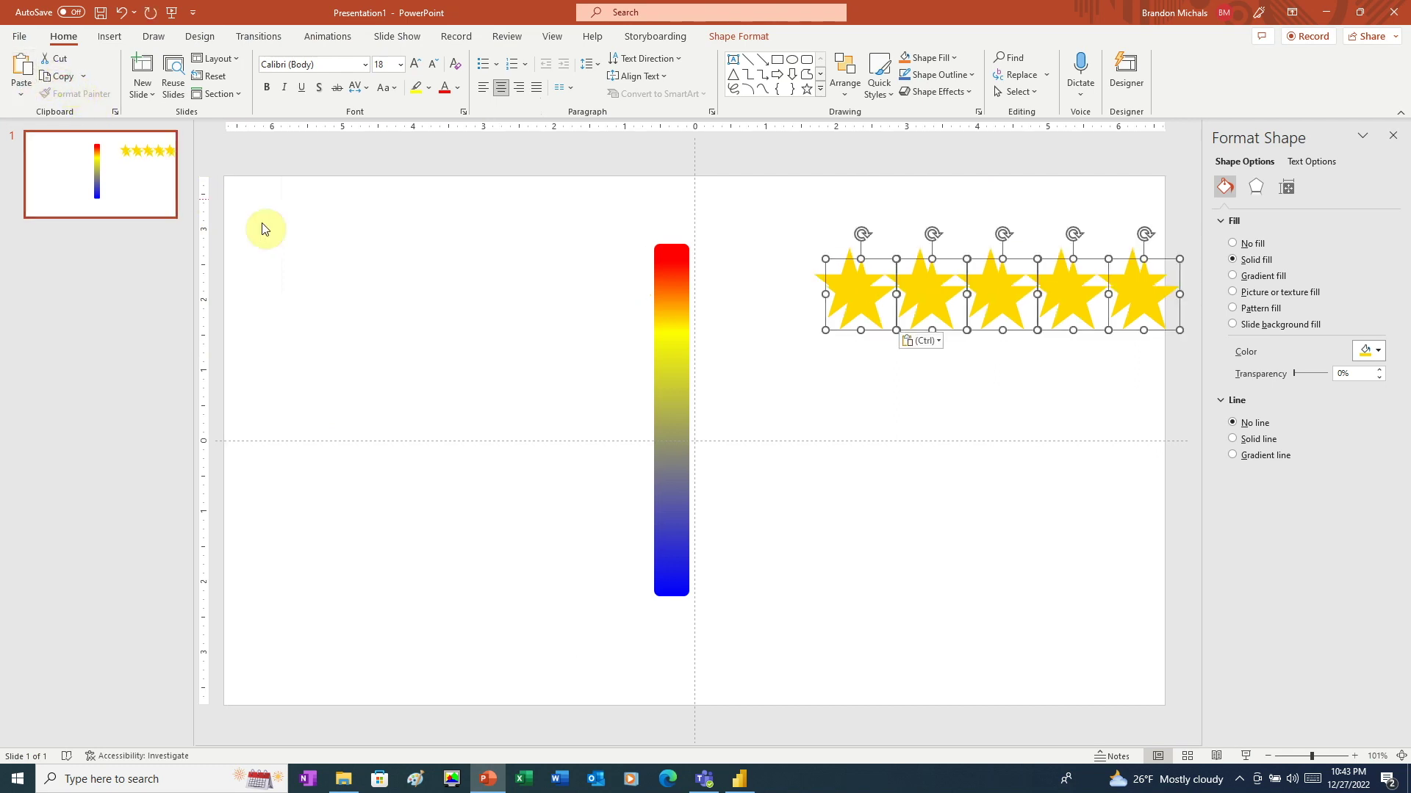
drag(901, 327, 875, 426)
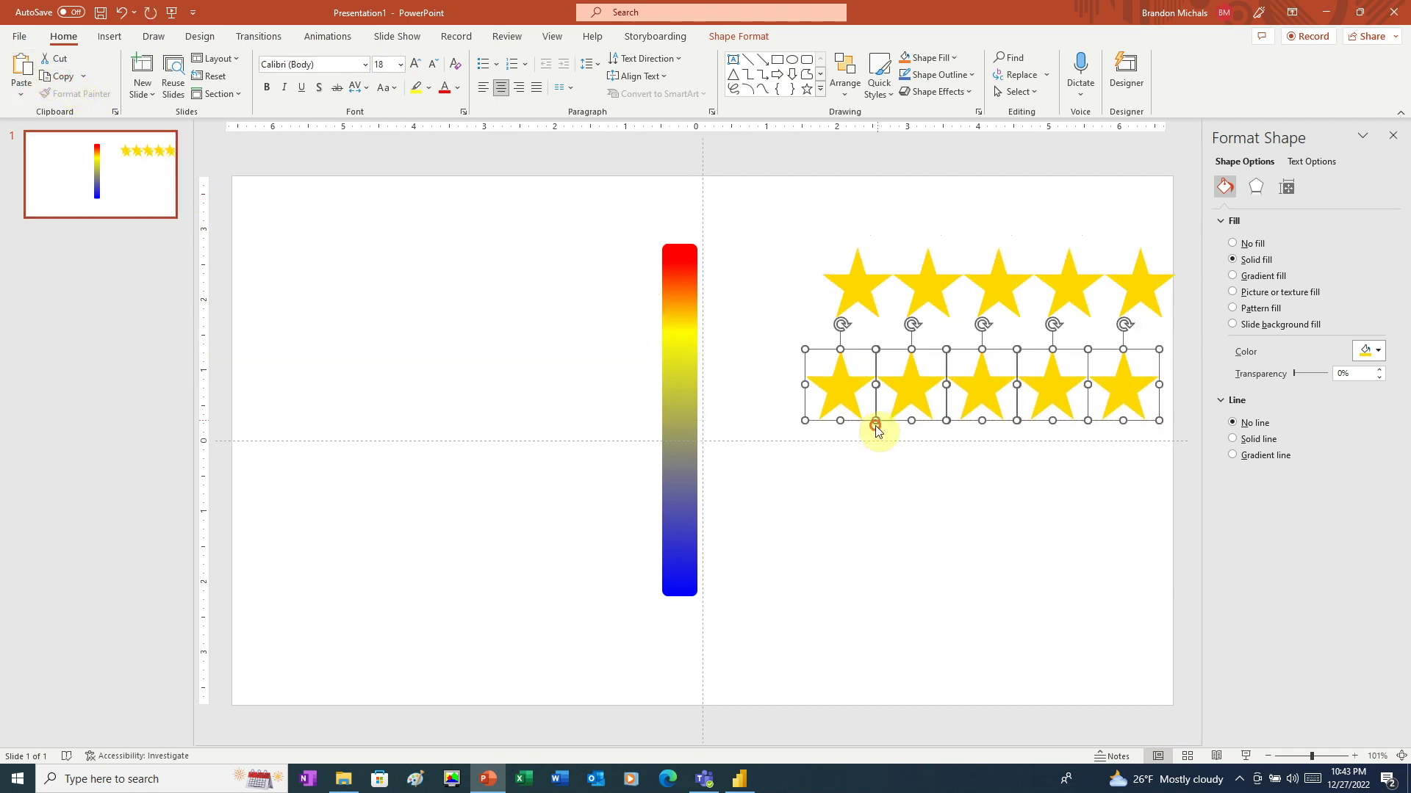
click(1232, 245)
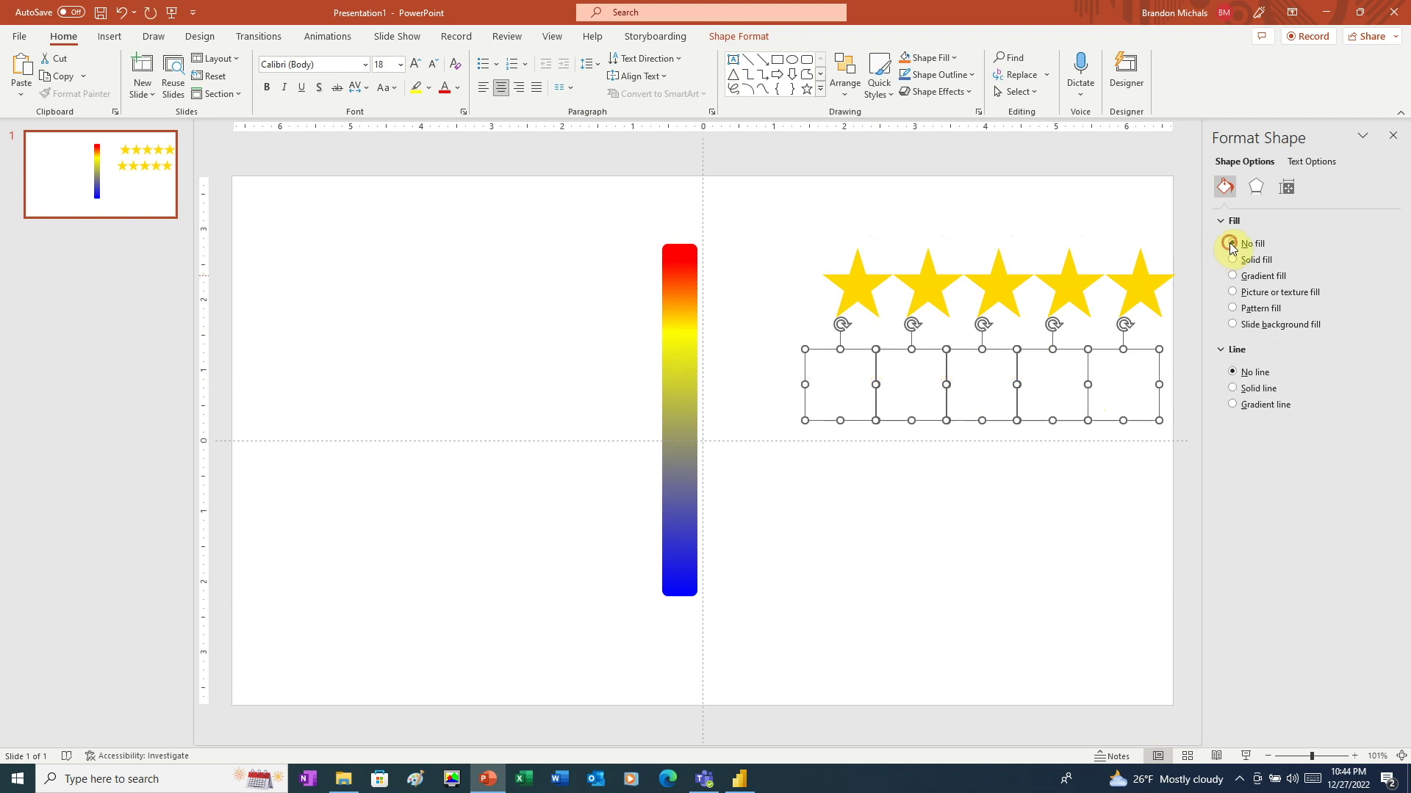
click(1232, 389)
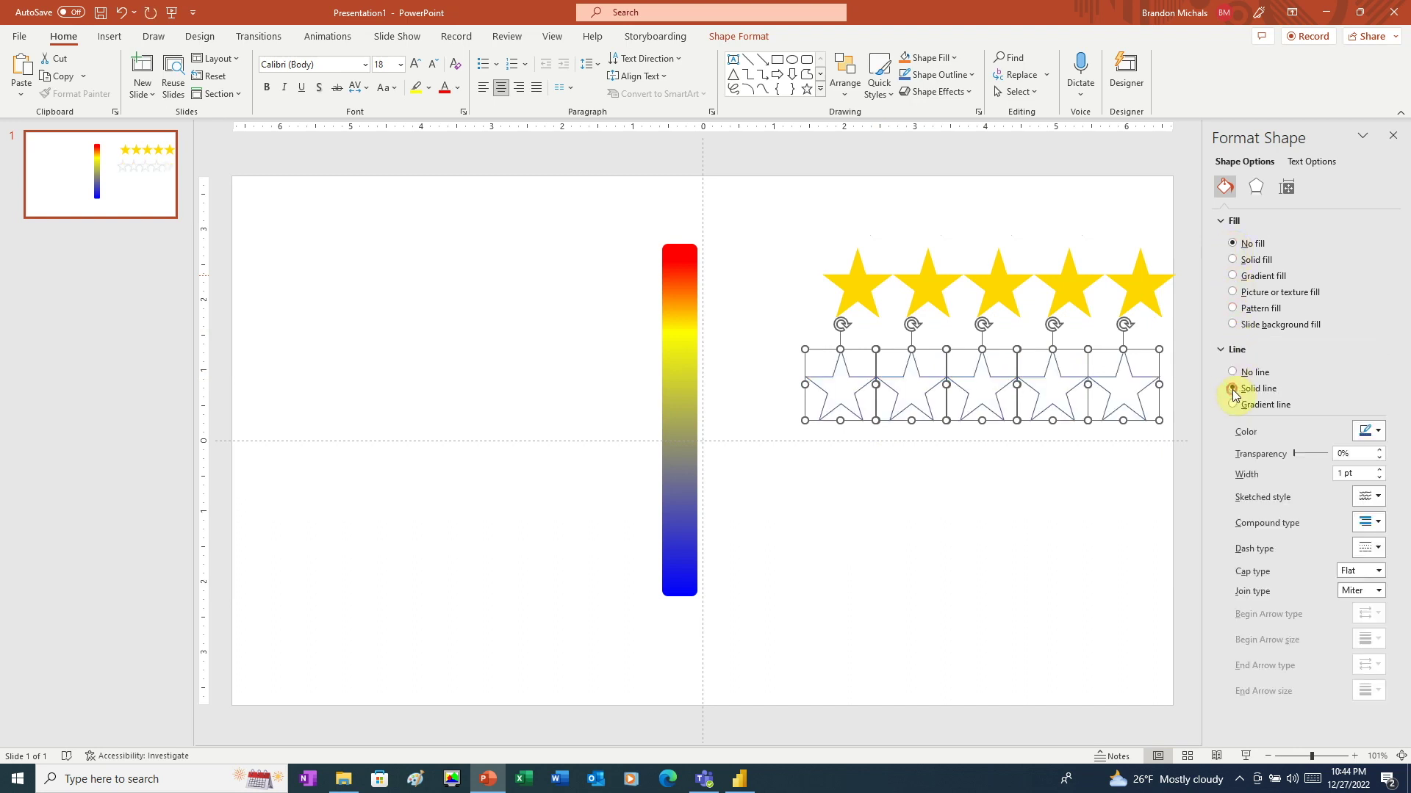
click(1378, 432)
click(1300, 471)
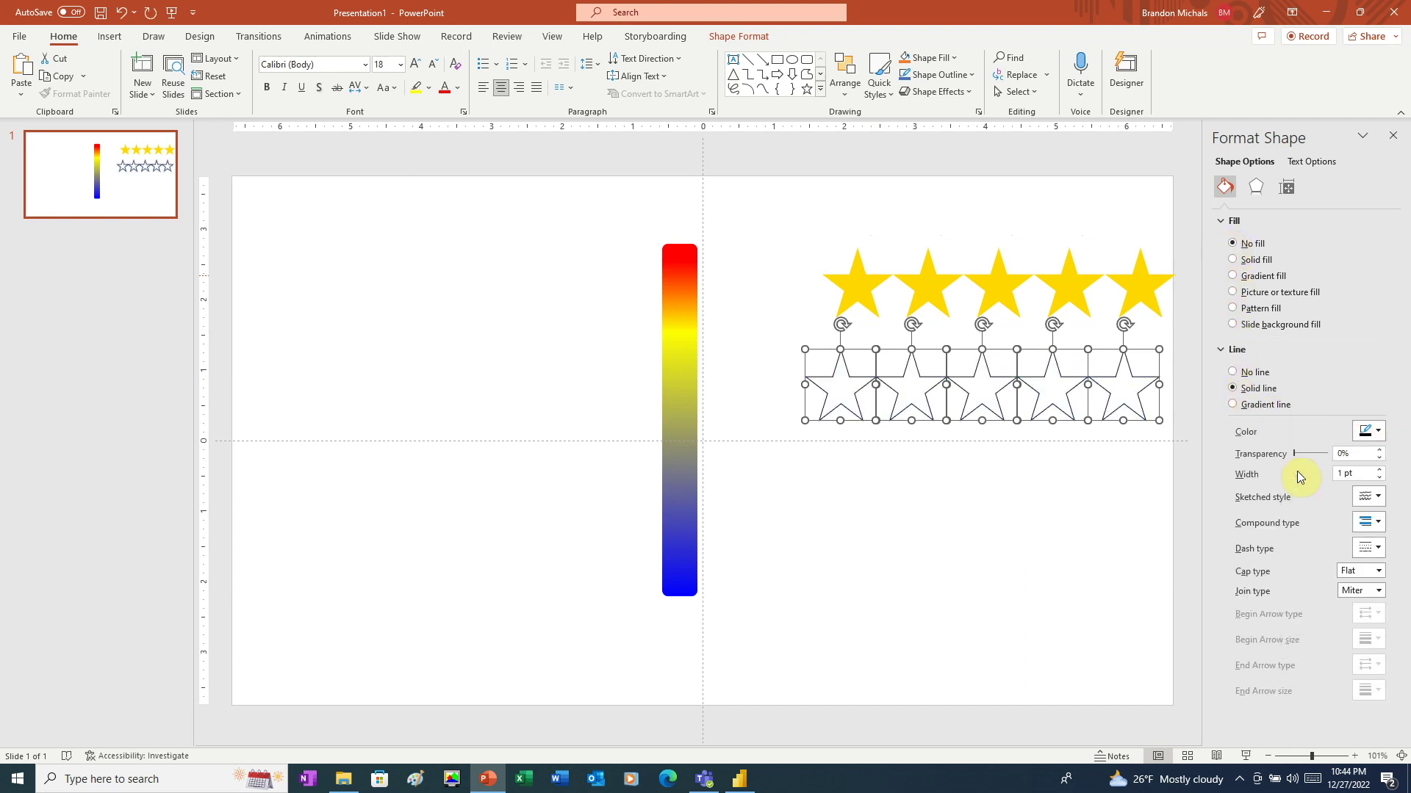
Save the outlined star row as the stars_outline picture.
right_click(1132, 375)
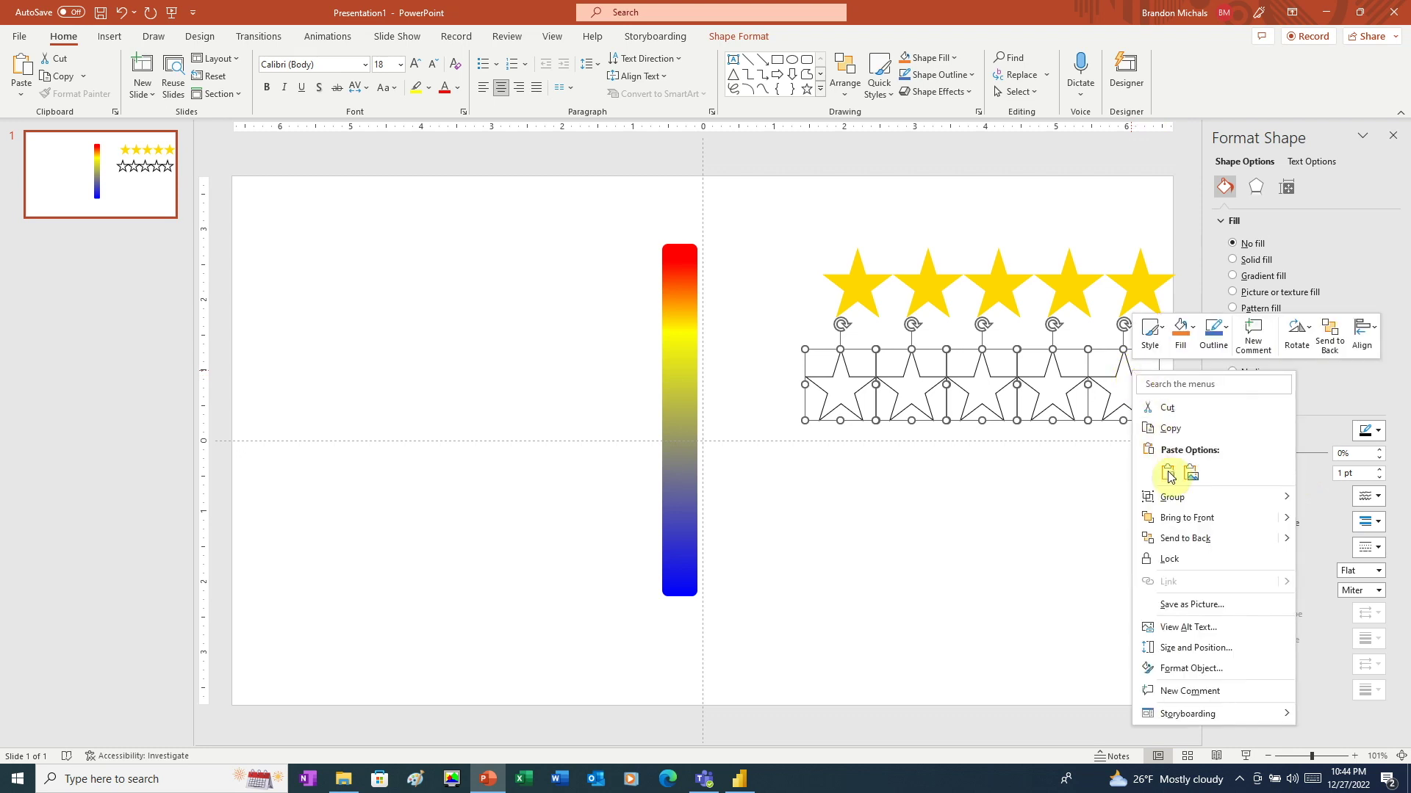
click(1192, 604)
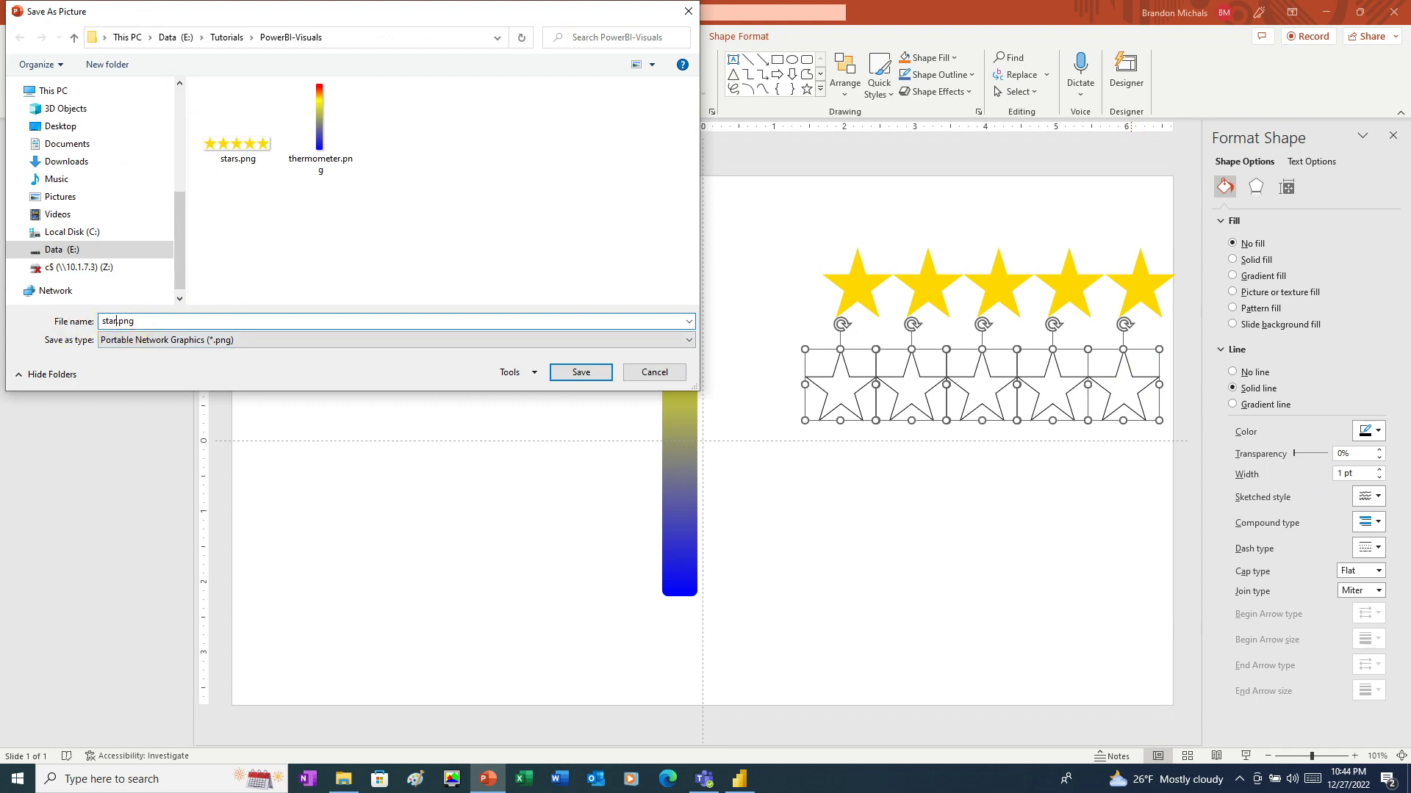
click(598, 374)
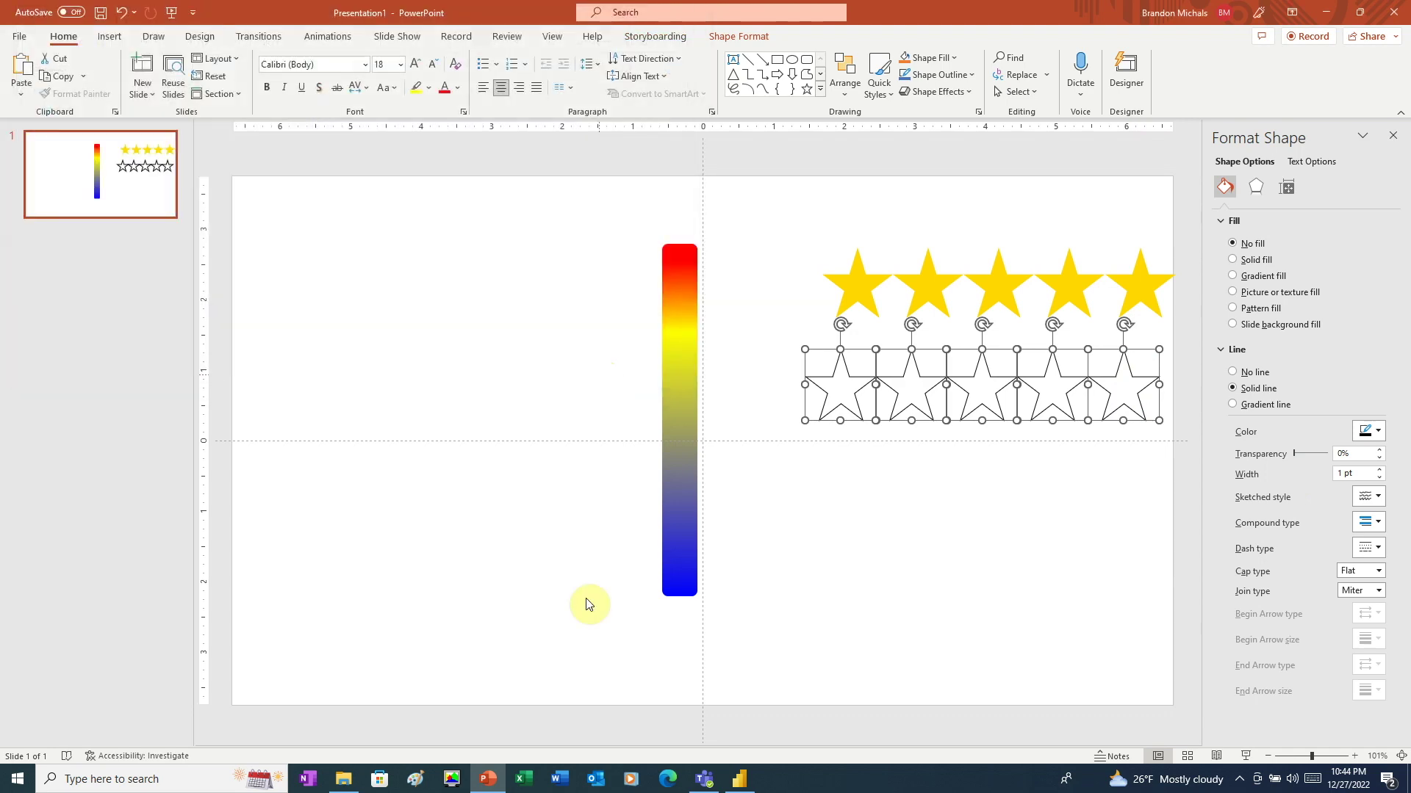
In Power BI, insert the stars_outline image and drag it over the gold star visual.
click(740, 780)
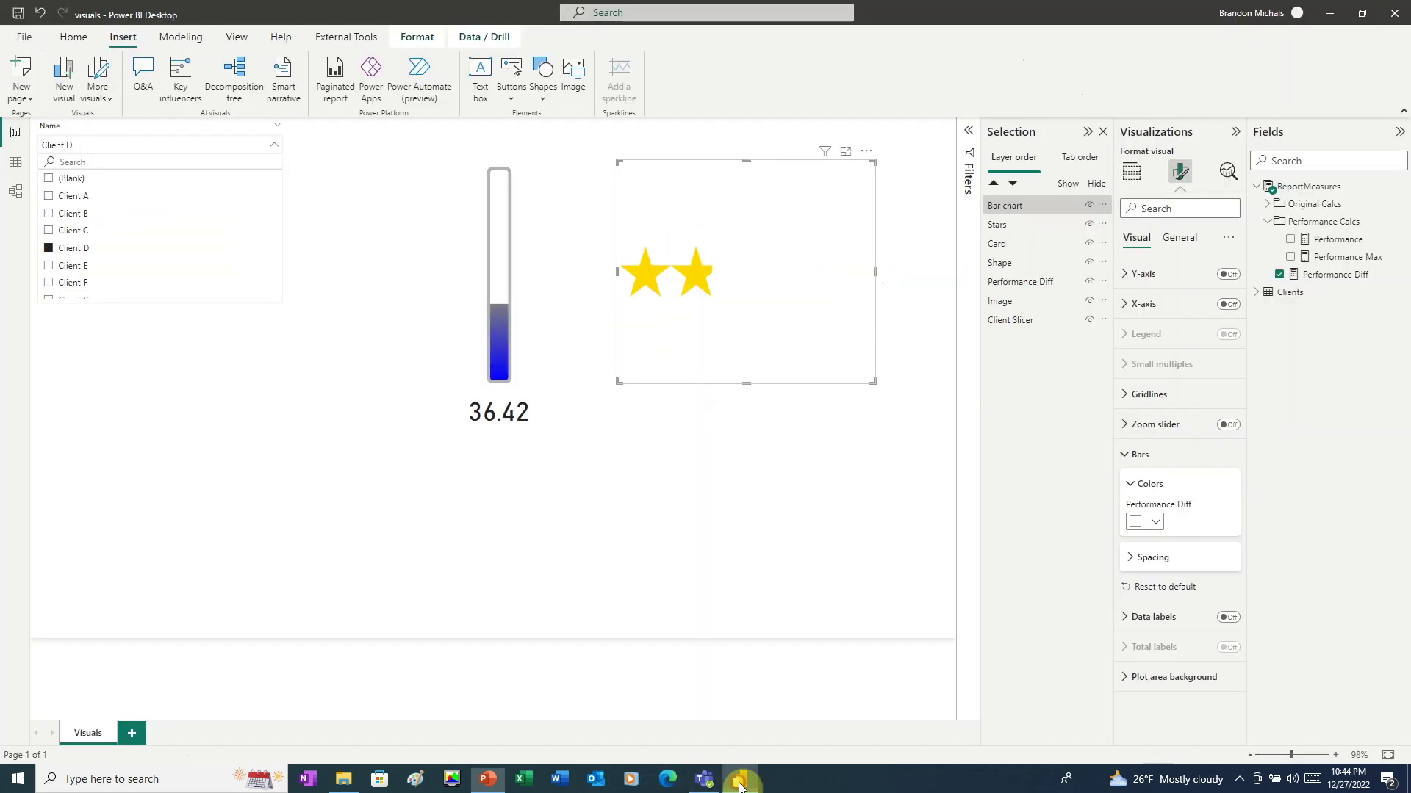
click(574, 74)
click(307, 148)
click(580, 372)
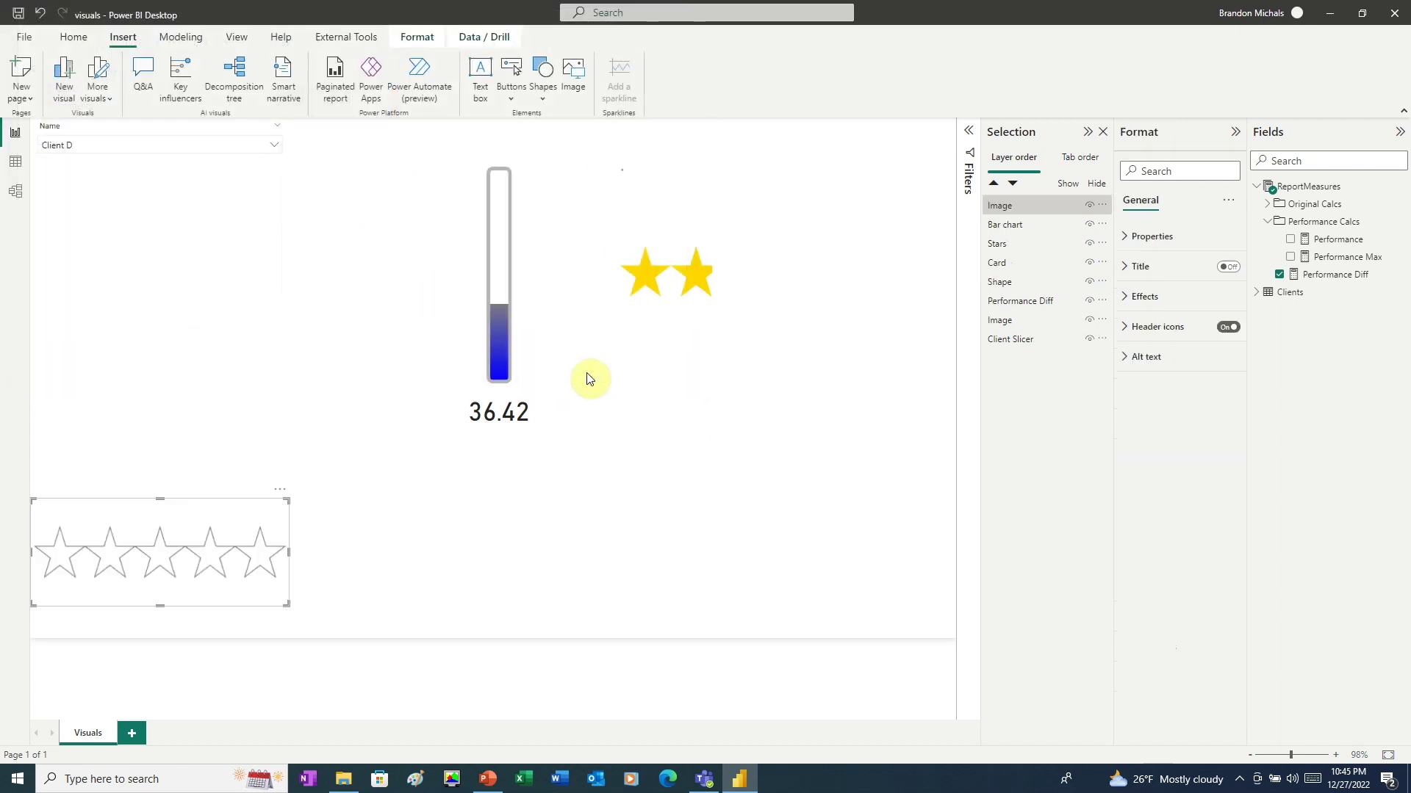
drag(266, 521, 809, 235)
Check Clients A, B, C and D in the Name slicer, ending with Client D.
click(276, 147)
click(48, 195)
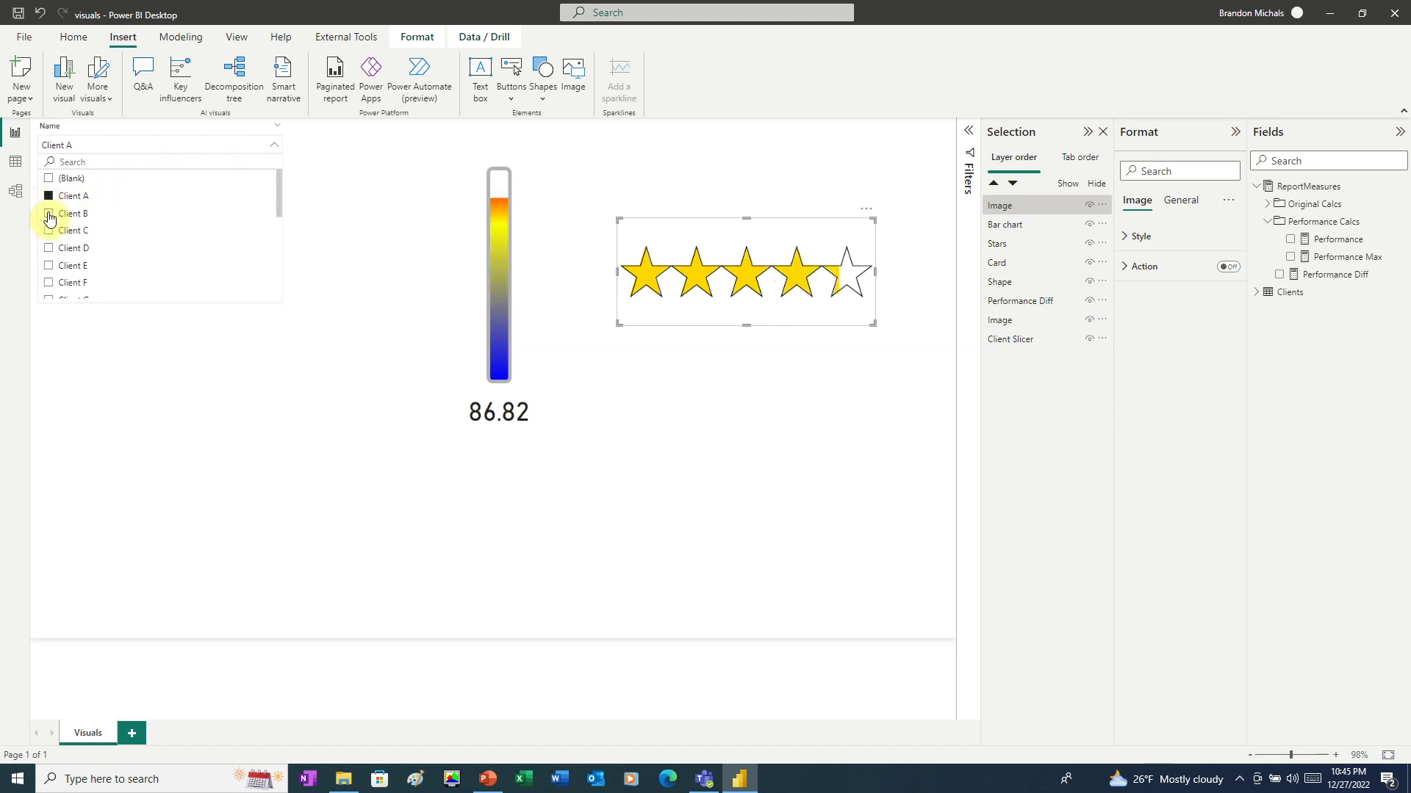
click(48, 213)
click(48, 230)
click(49, 248)
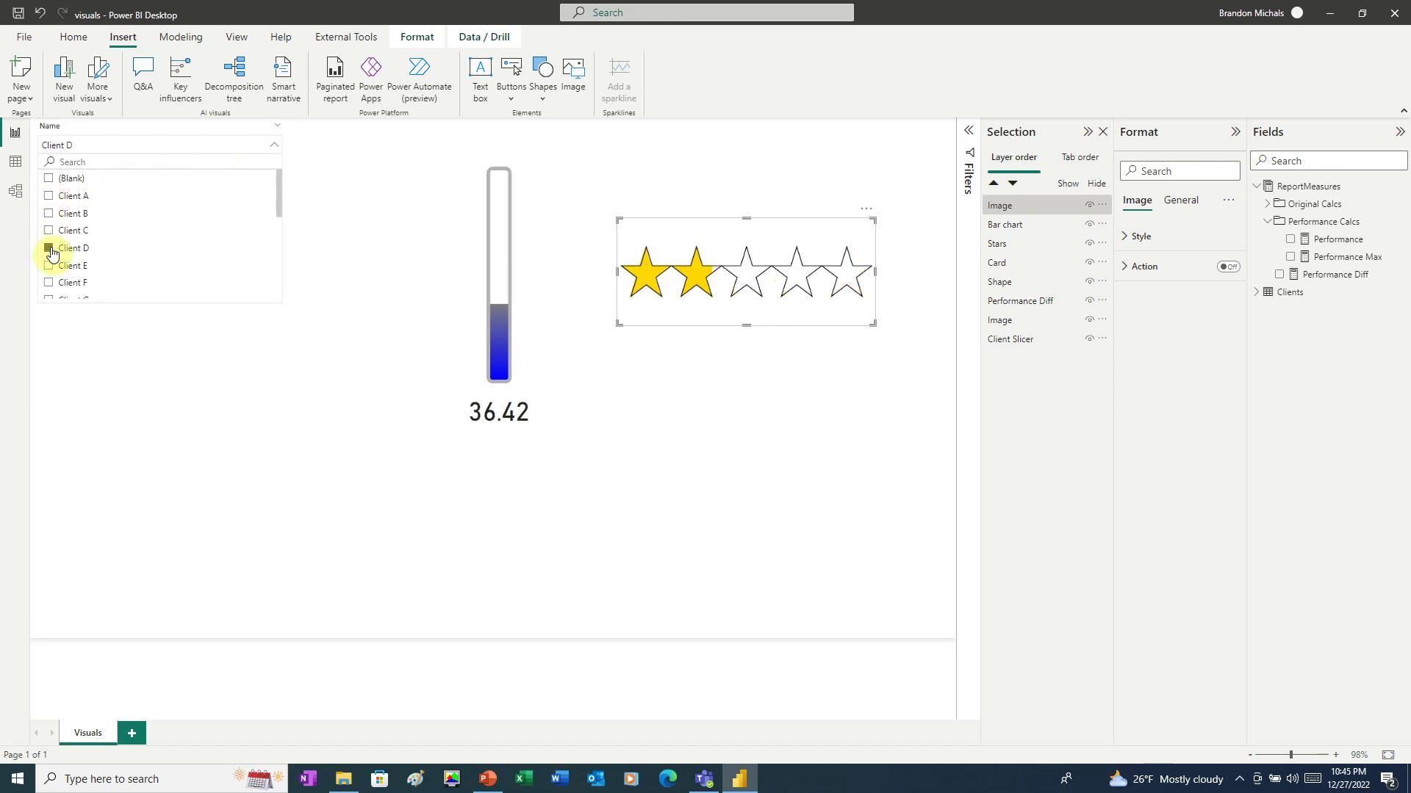
Create the ReportMeasures measure Star Rating = [Performance]/([Performance Max]/5).
click(1332, 192)
right_click(1332, 192)
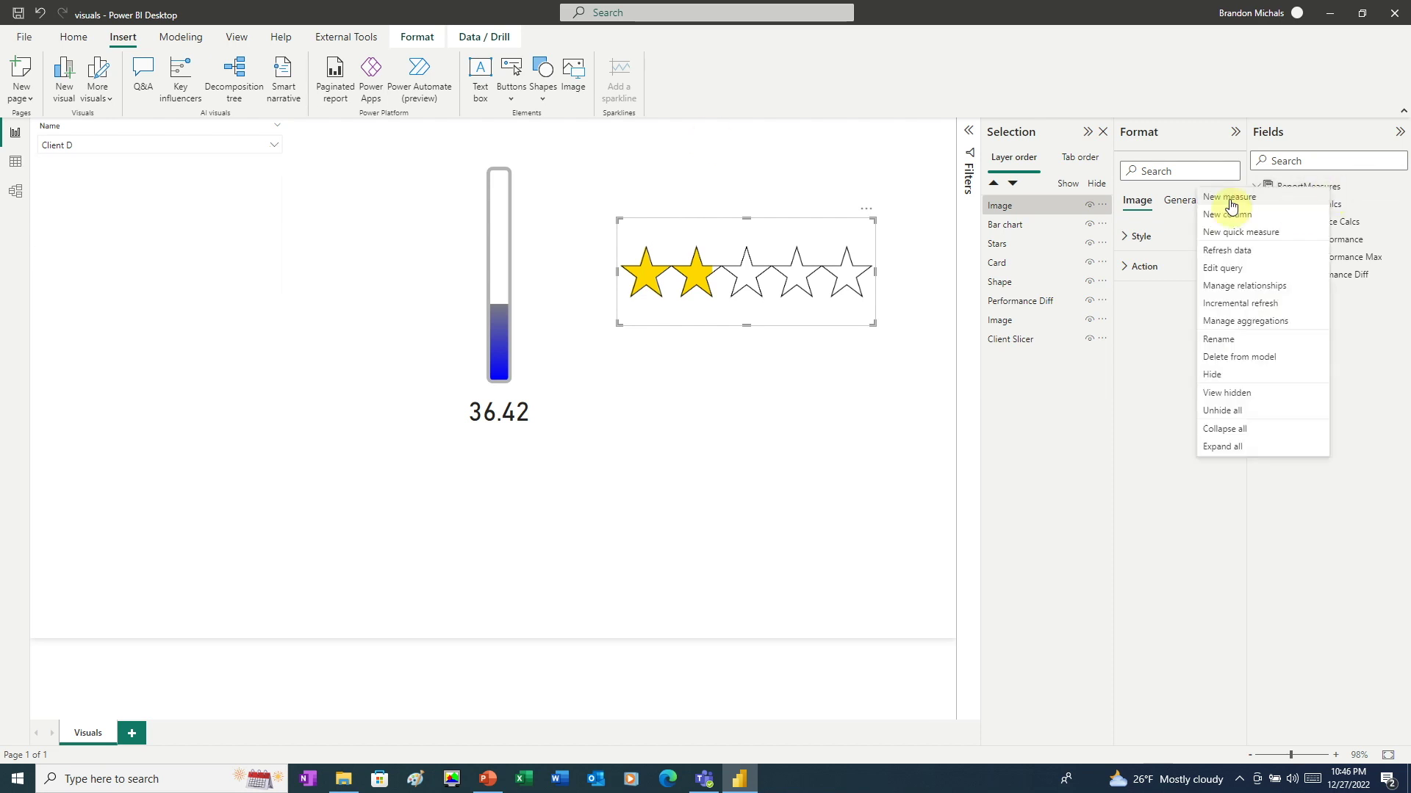
key(Escape)
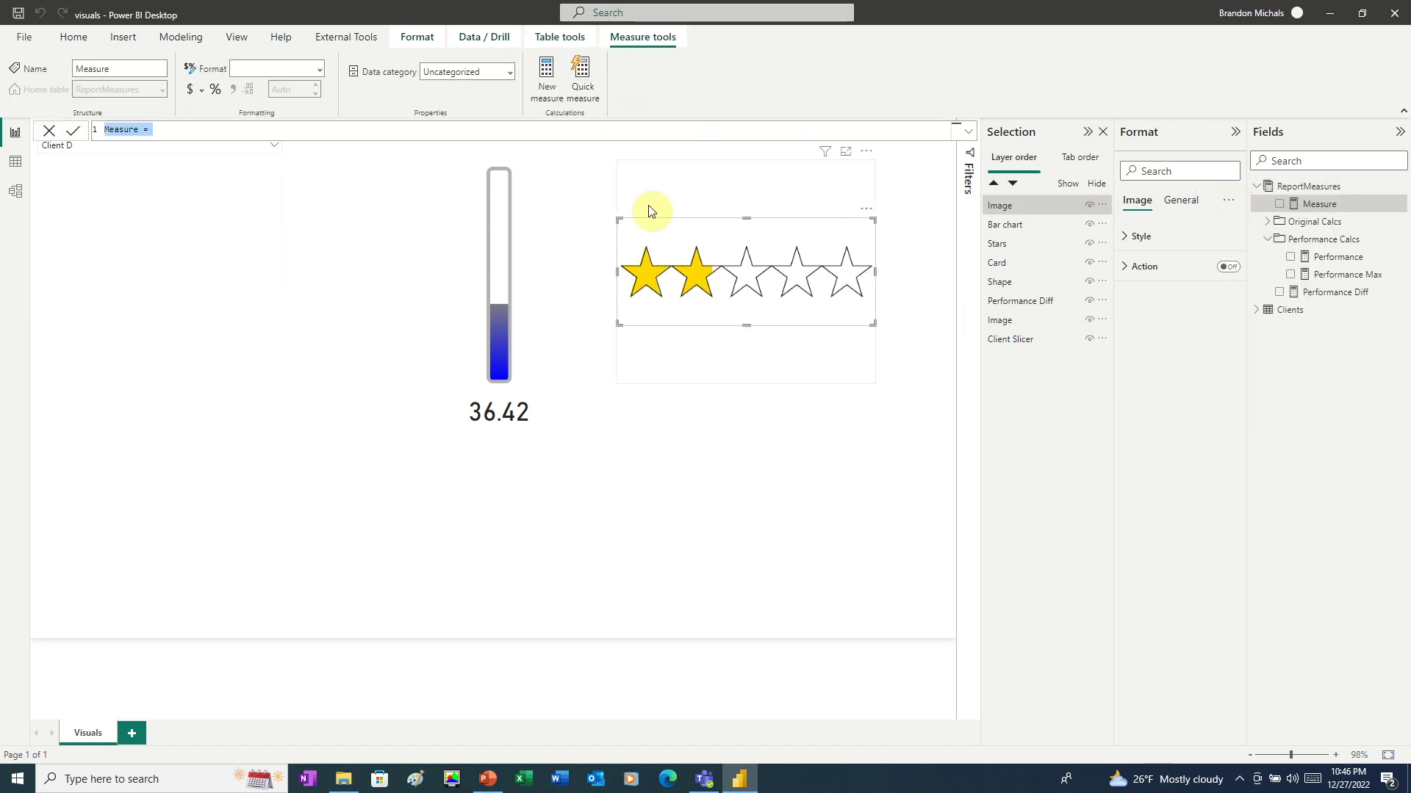
text(Star Rating)
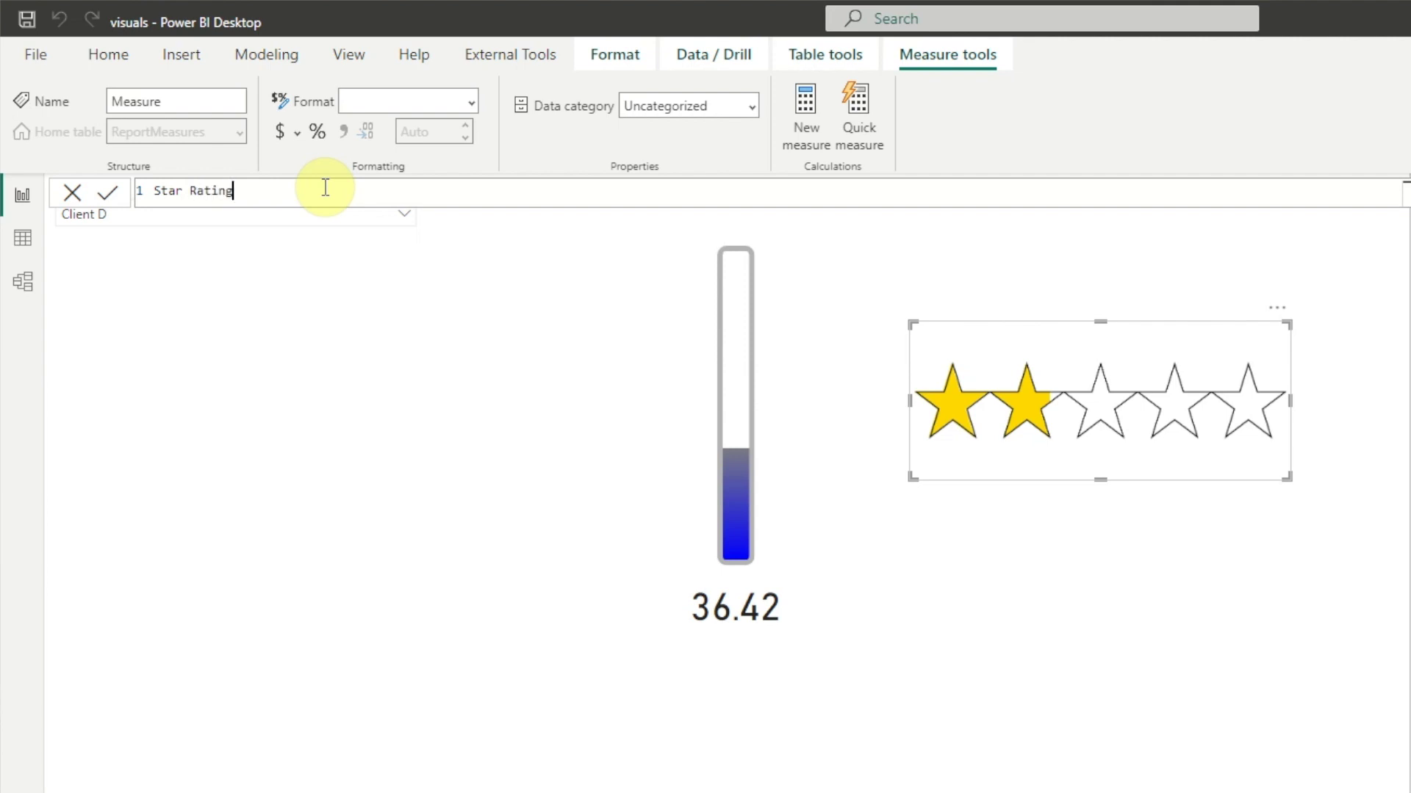
text( = [Perform)
click(376, 248)
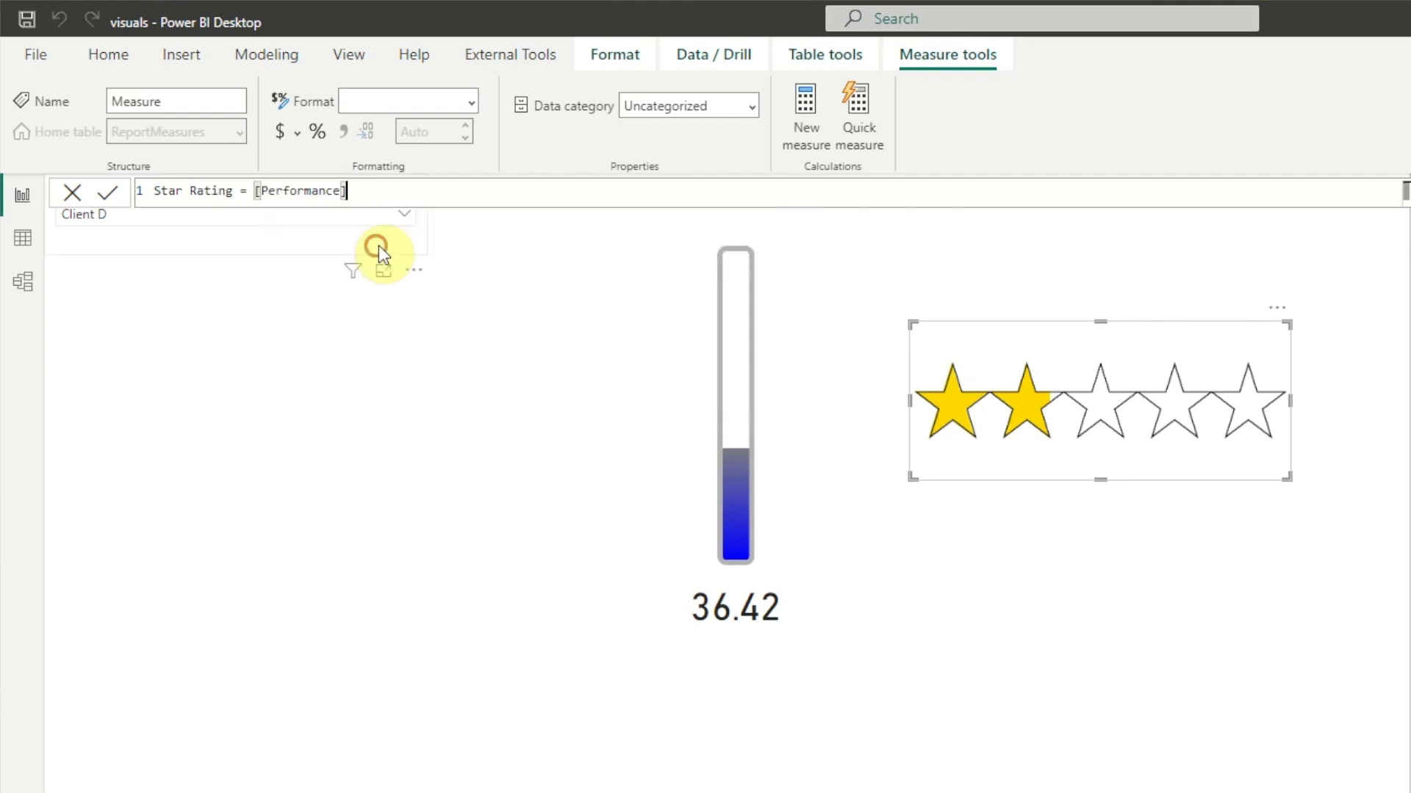
text(/(Perfo)
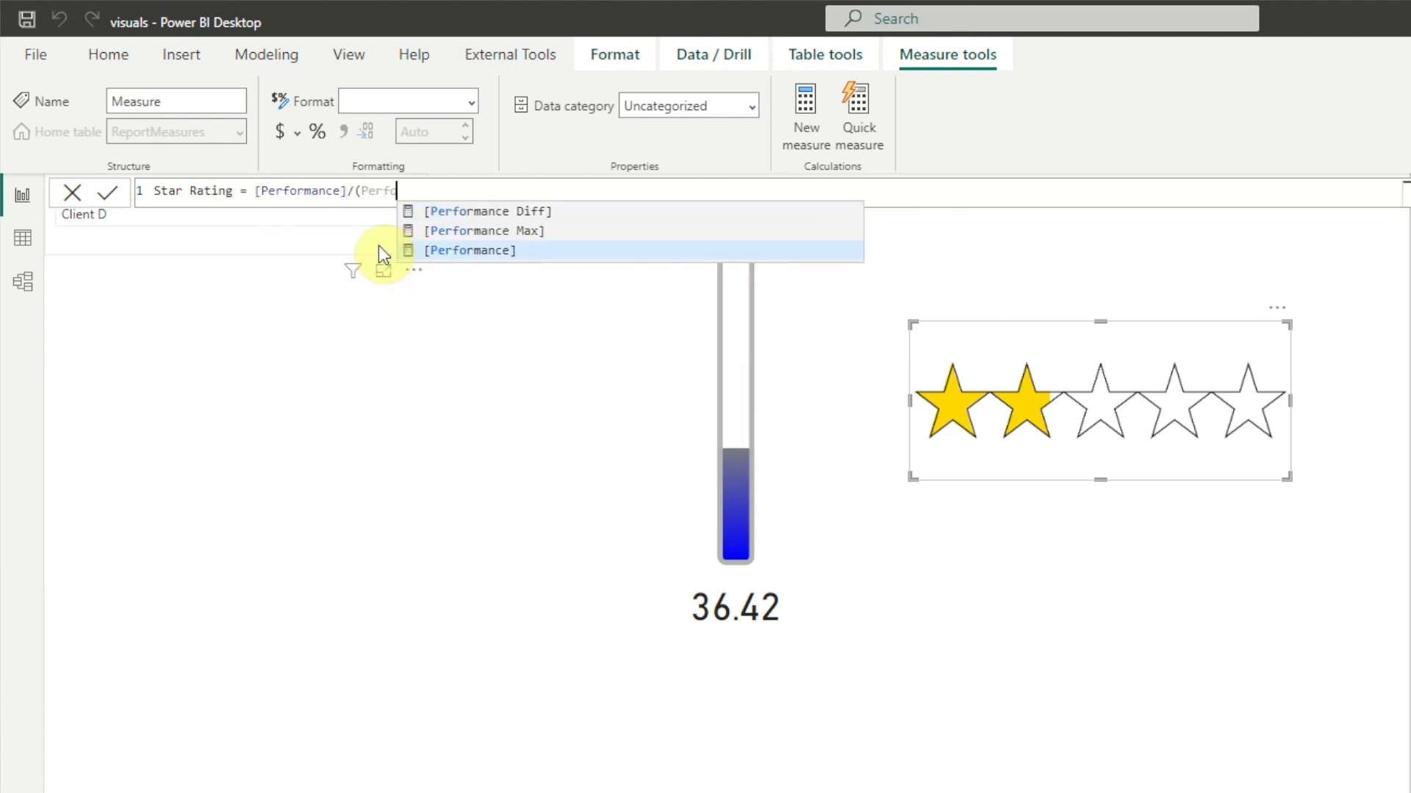
click(478, 231)
text(/5))
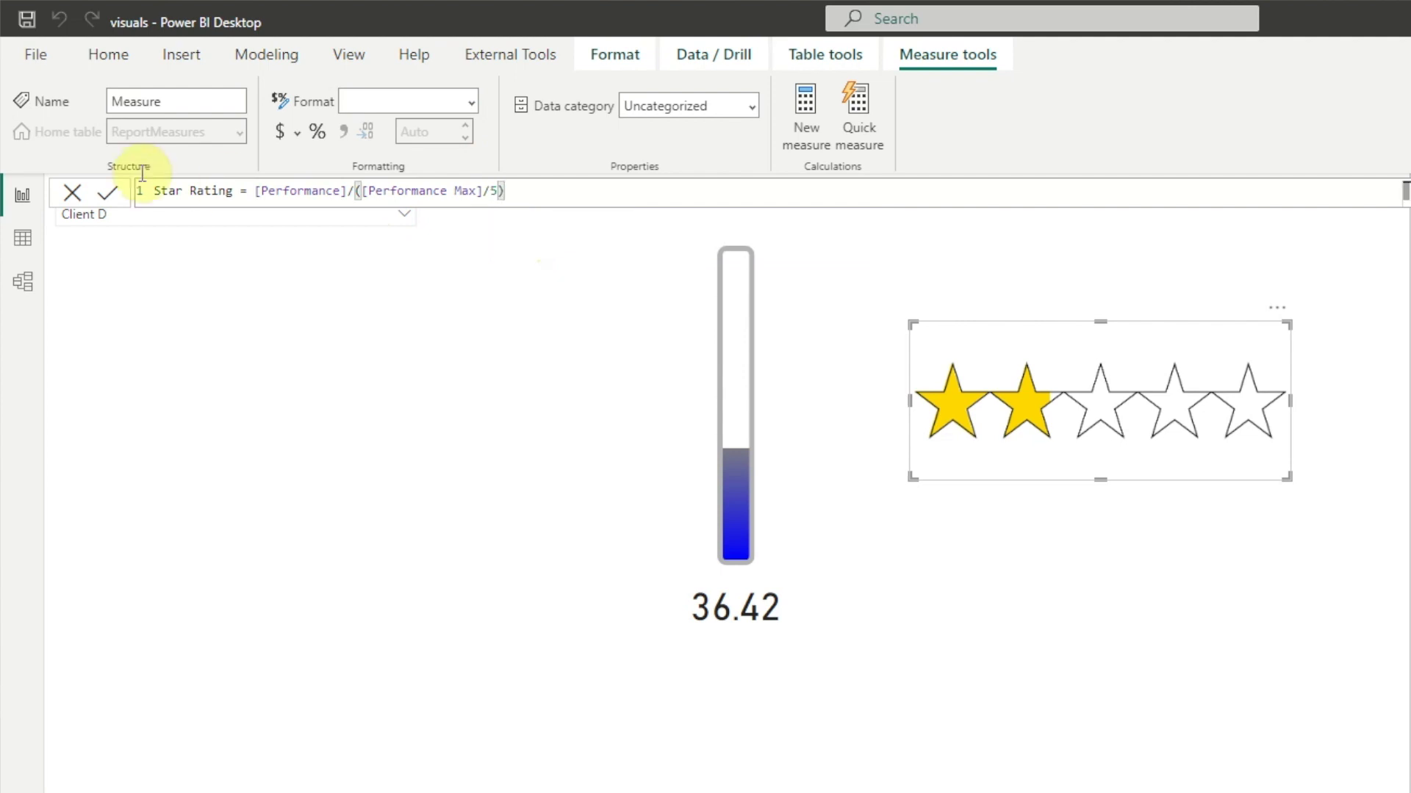
click(108, 193)
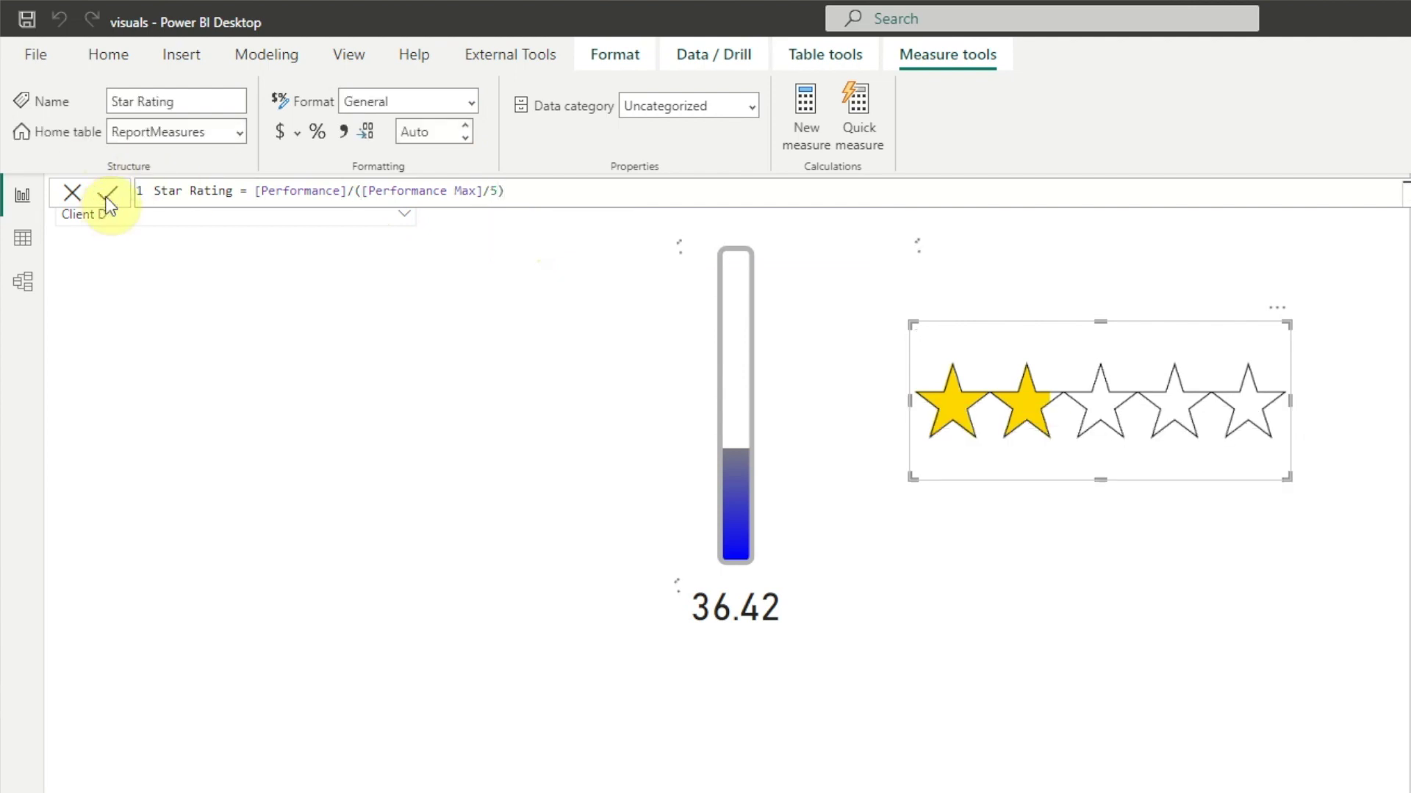
Format Star Rating as a decimal number with one decimal place.
click(464, 103)
click(396, 193)
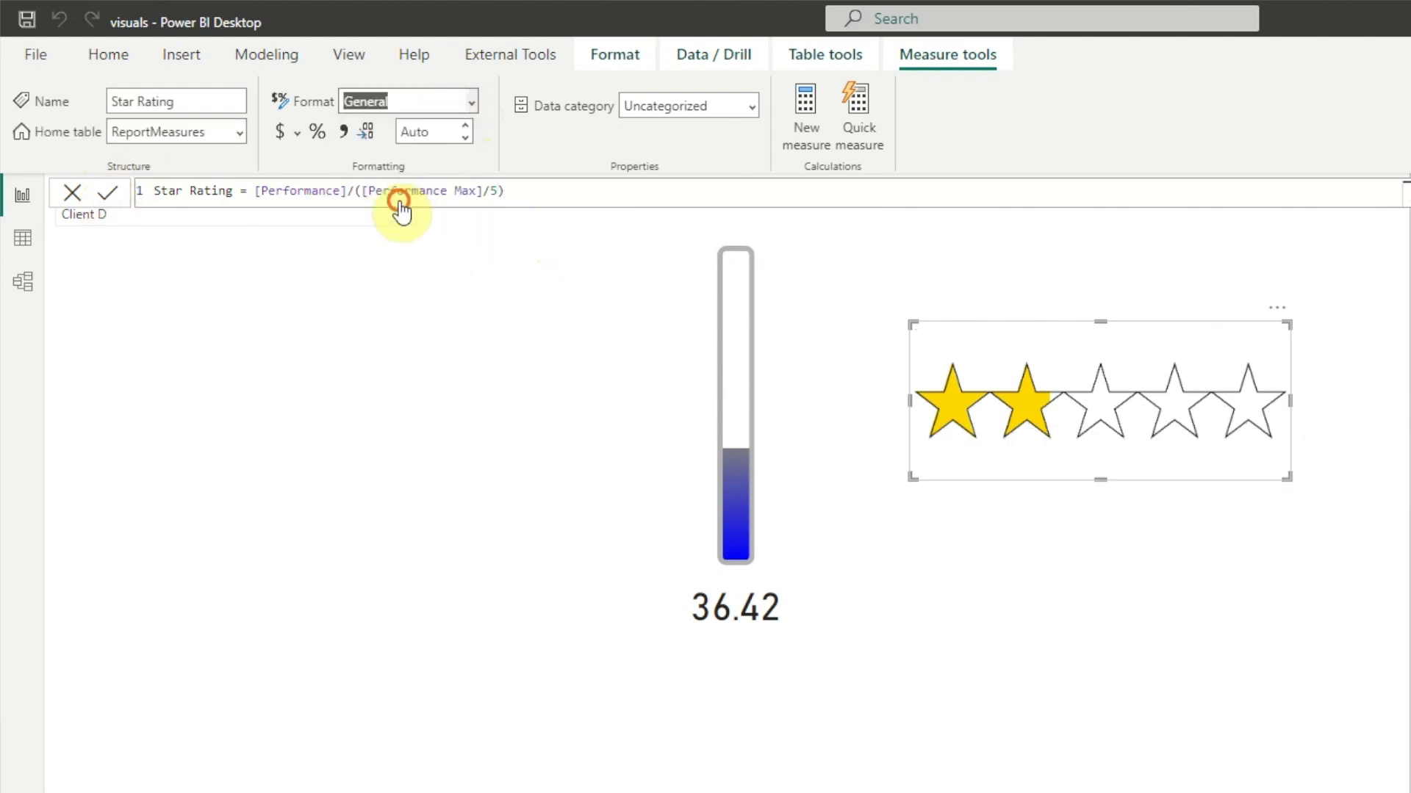
click(466, 139)
click(792, 628)
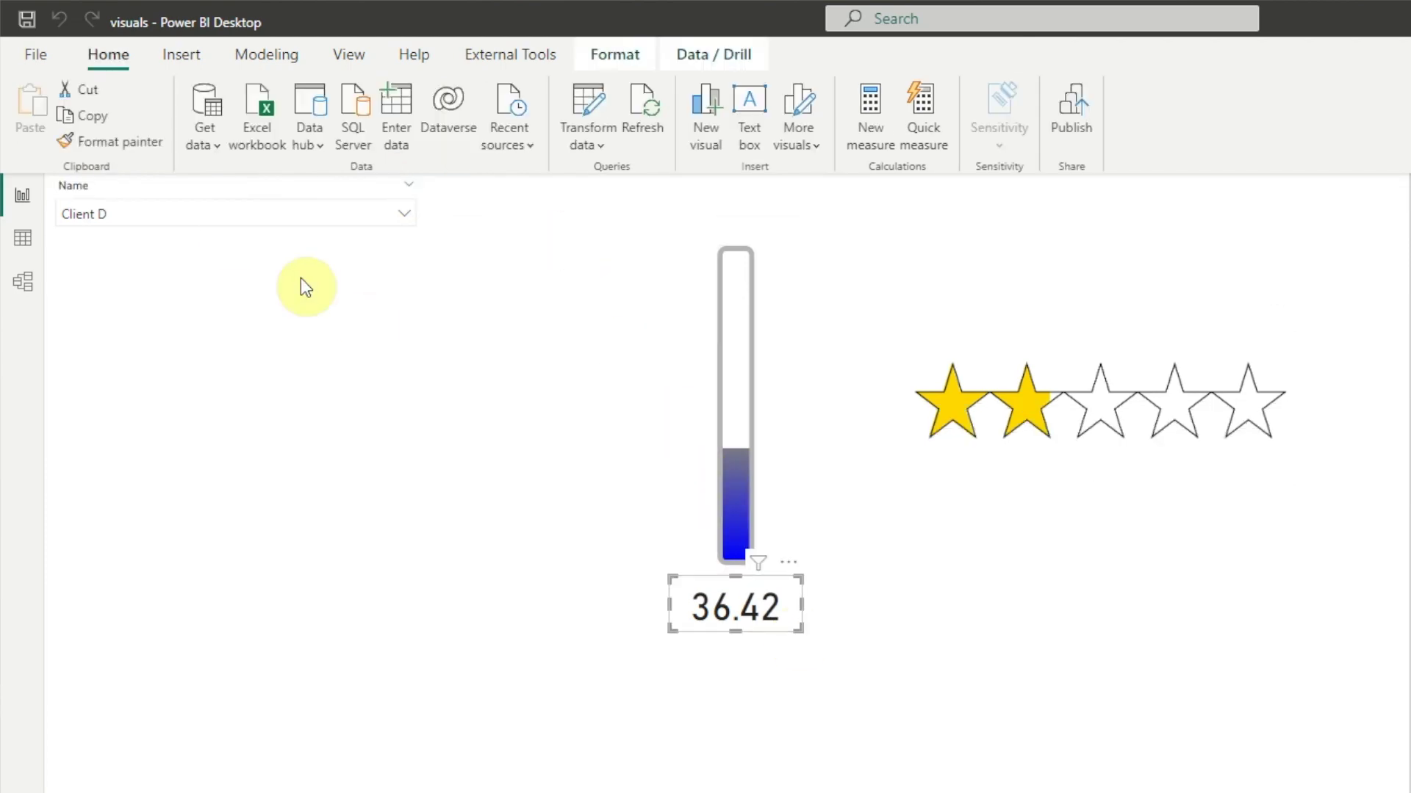
Paste a copy of the value card below the stars and make it show Star Rating.
key(ctrl+v)
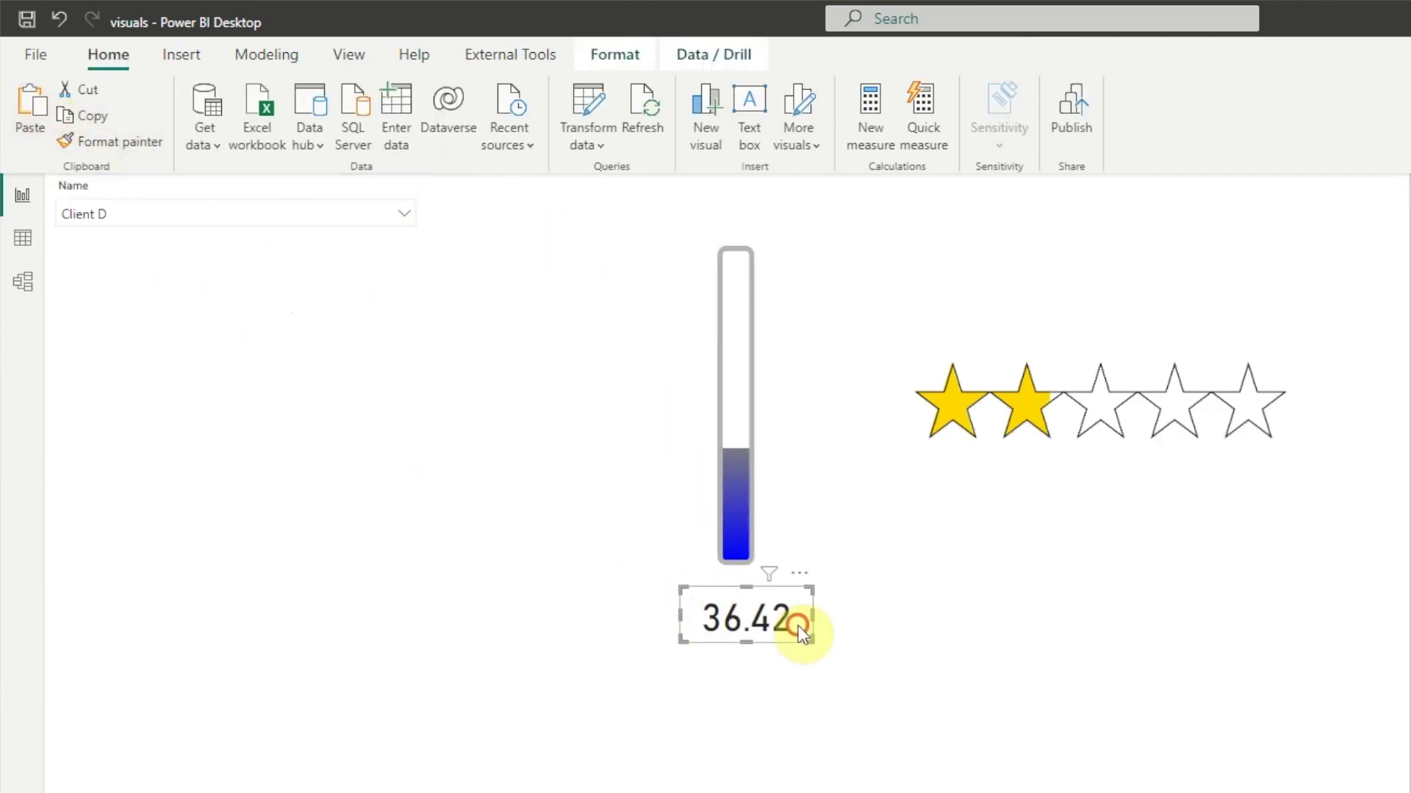
drag(803, 620, 1149, 494)
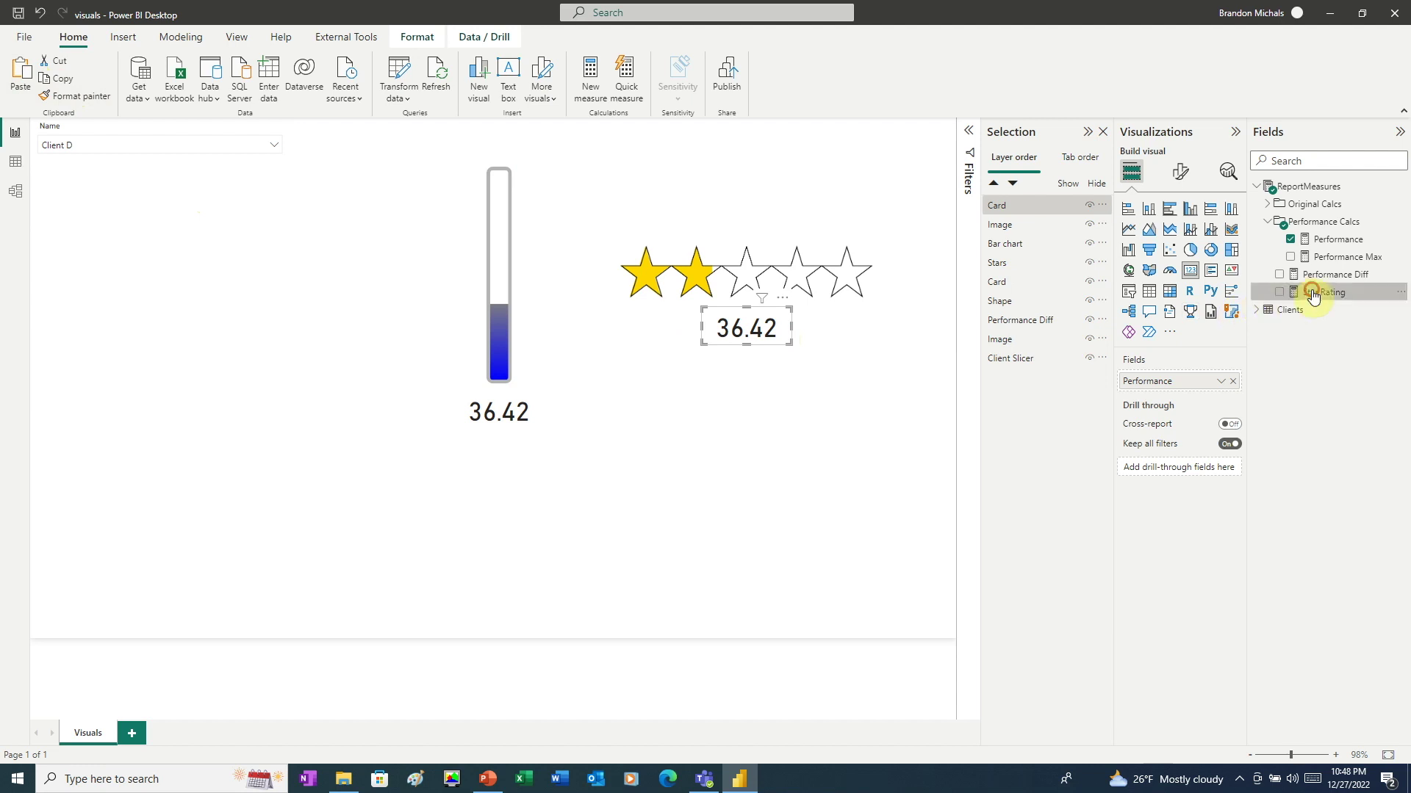
drag(1315, 292, 1176, 388)
Check Clients A through D in the Name slicer, ending on Client D's 1.8 rating.
click(274, 144)
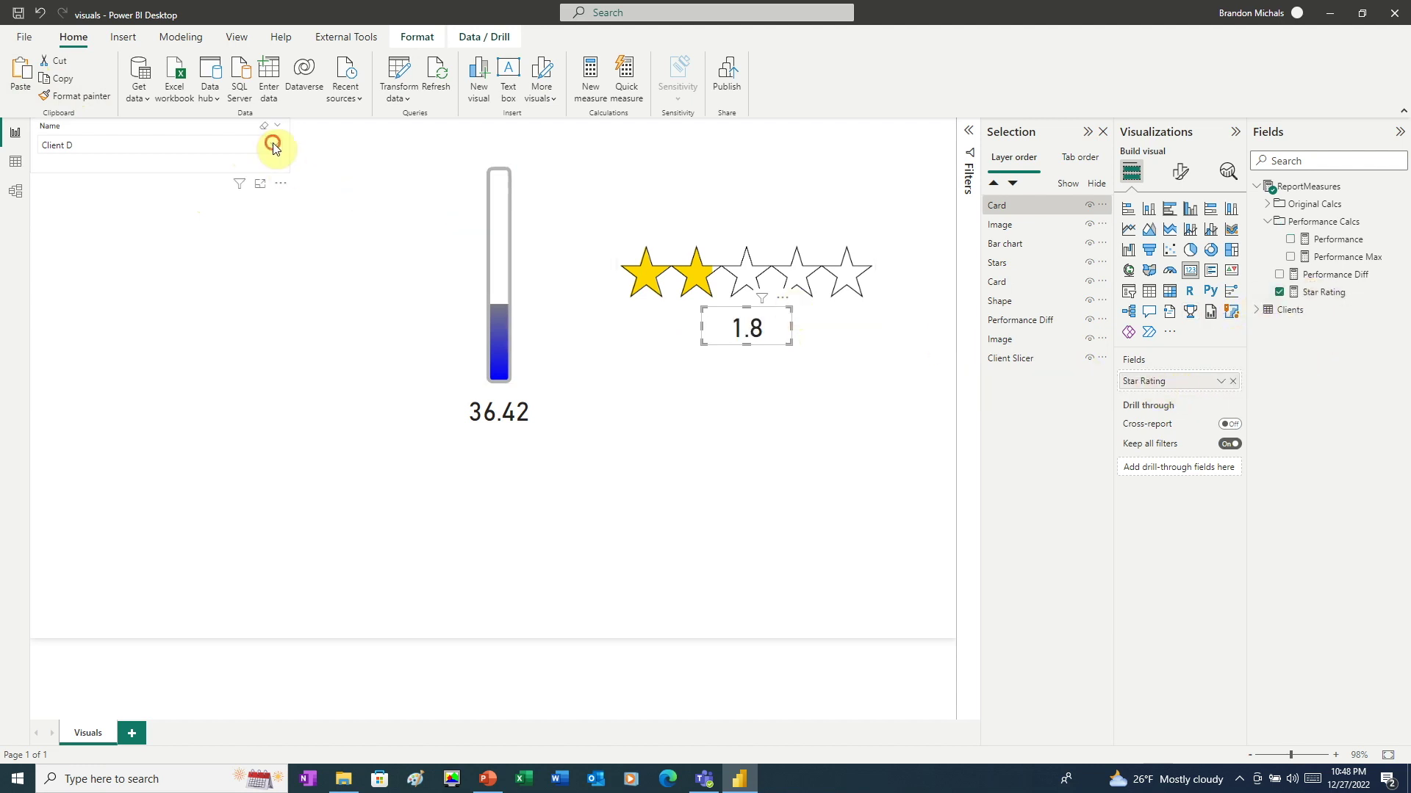
click(52, 202)
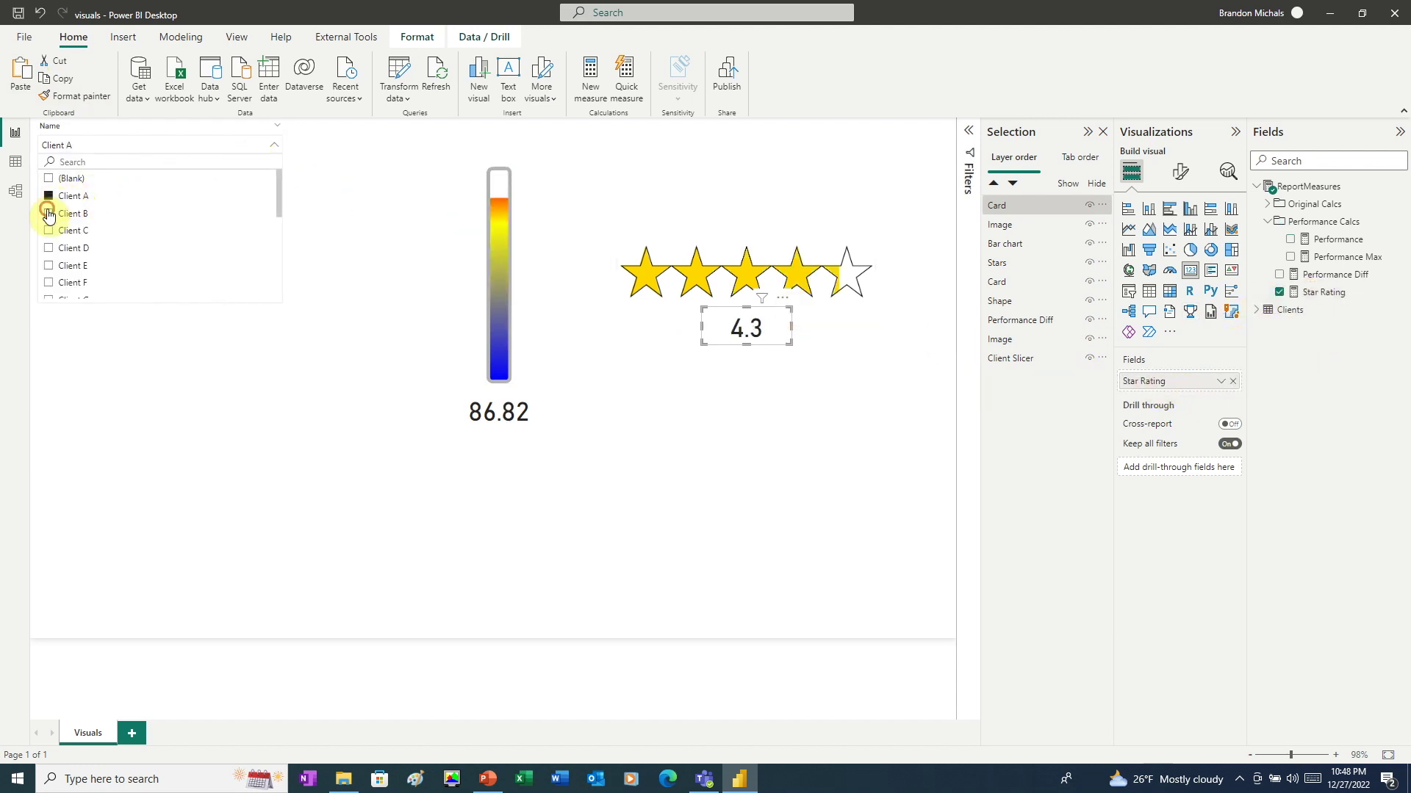
click(49, 213)
click(50, 231)
click(49, 248)
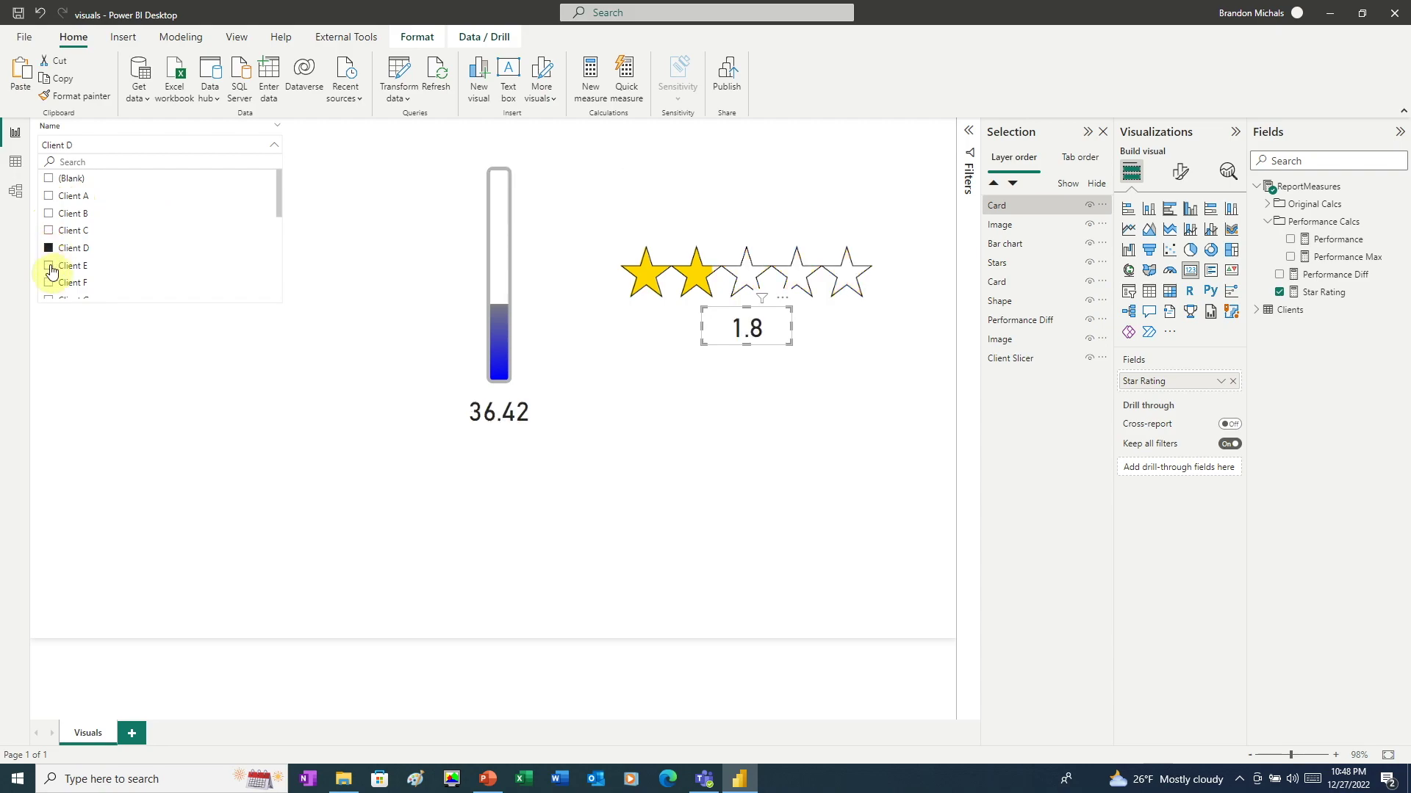